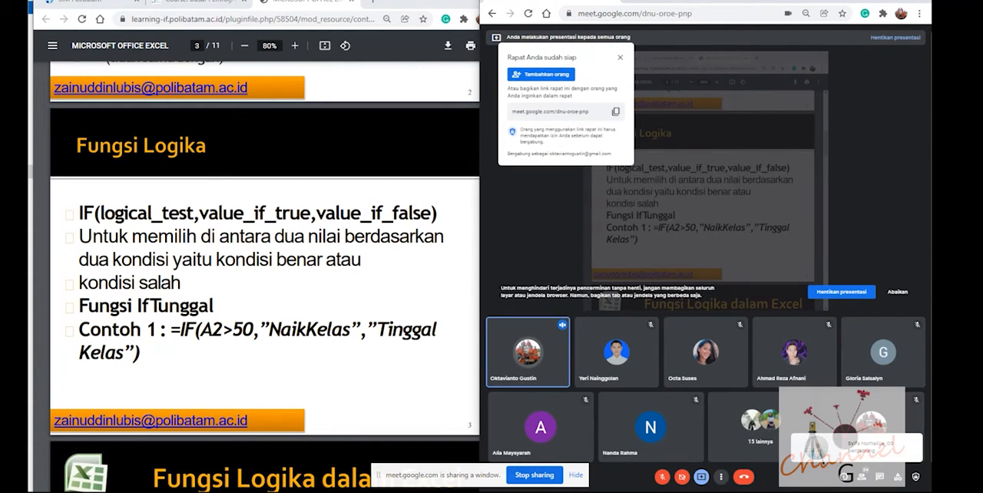
Open a blank Microsoft Excel 2010 workbook without activating Office, and tile it side by side with the Google Meet call
key("super")
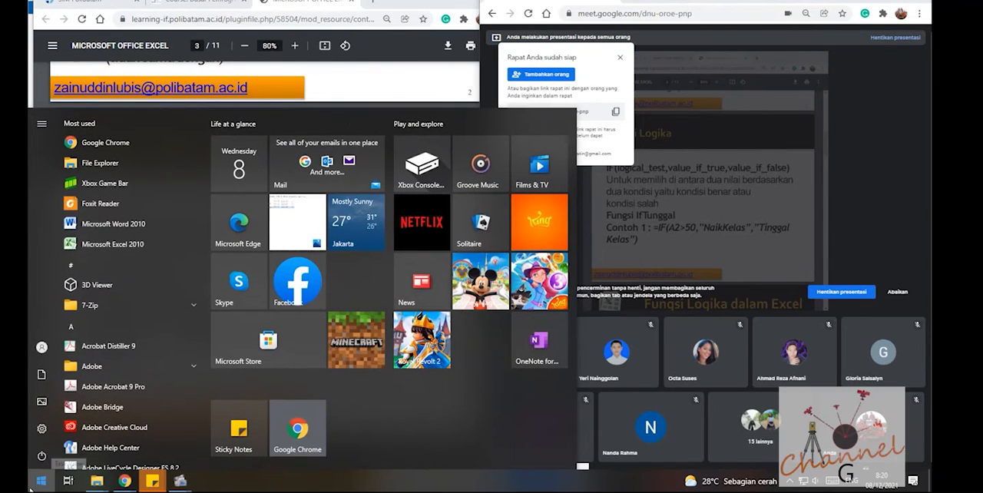
left_click(99, 244)
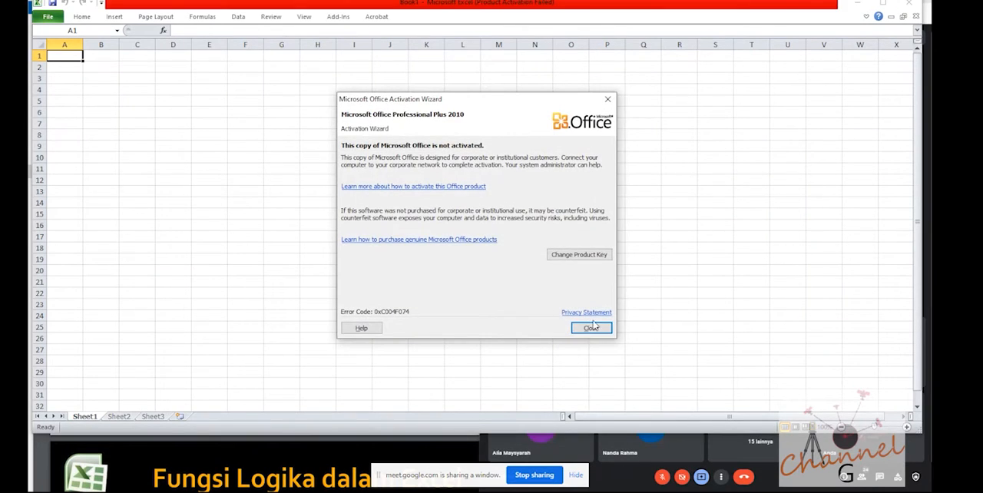
left_click(590, 328)
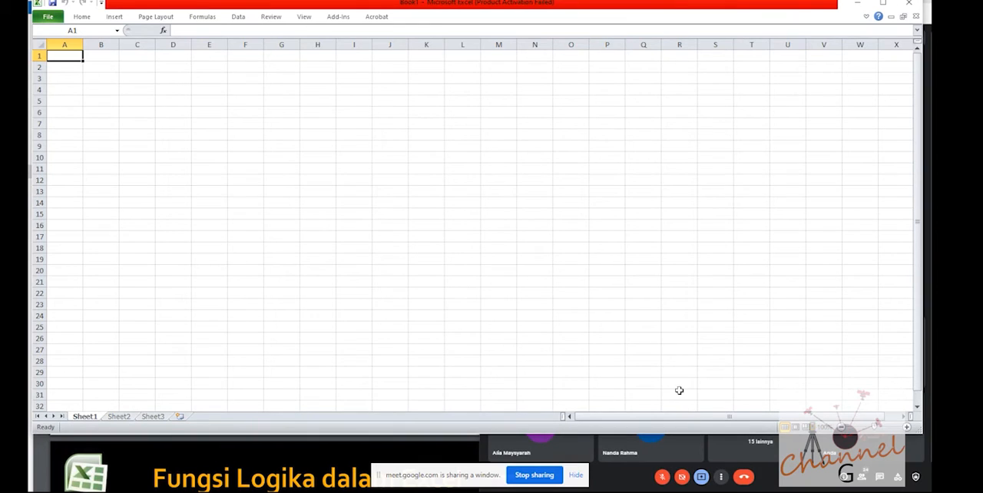
key("super+Right")
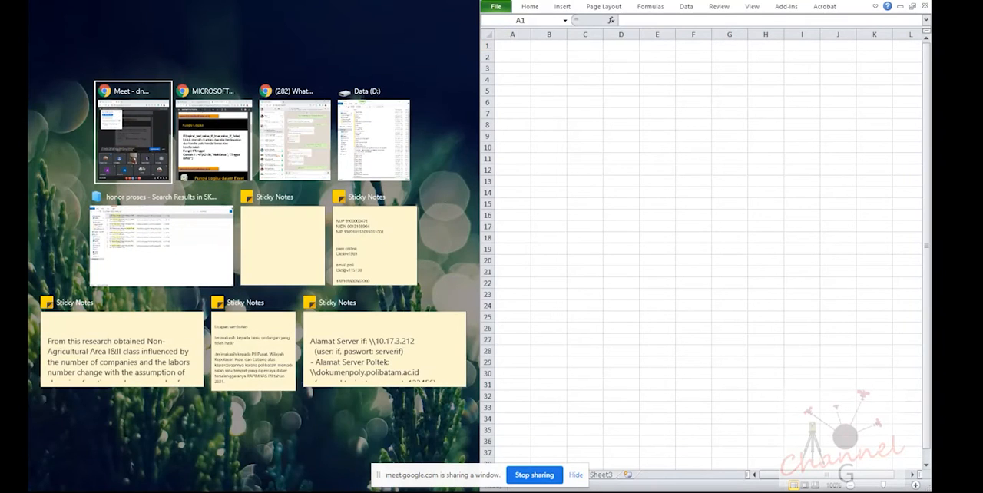
left_click(133, 147)
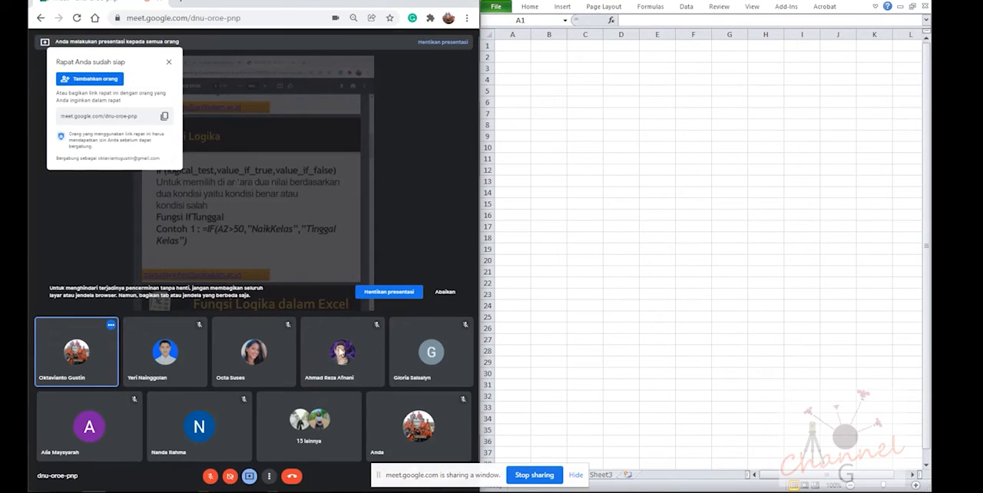
Stop the window presentation in the Meet call, present the entire screen instead, and put the Meet window away to reveal the lecture PDF
left_click(249, 477)
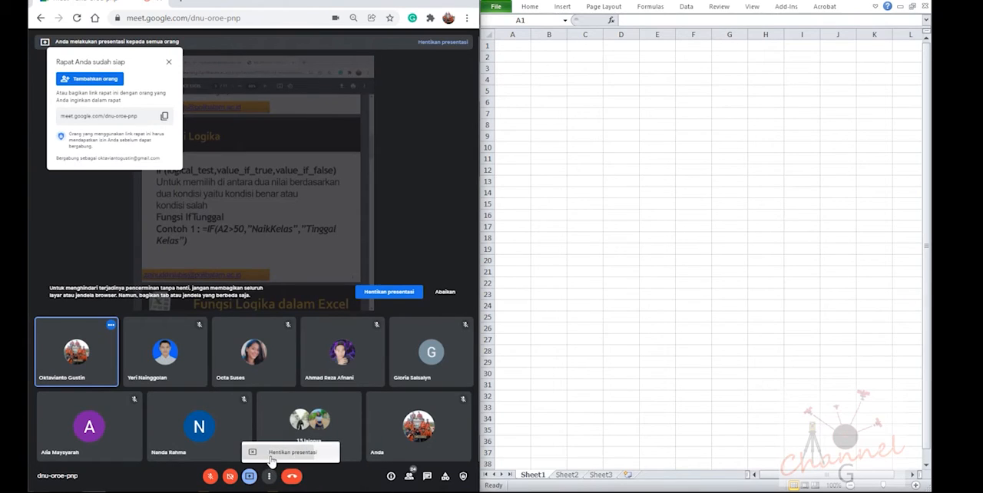
left_click(249, 477)
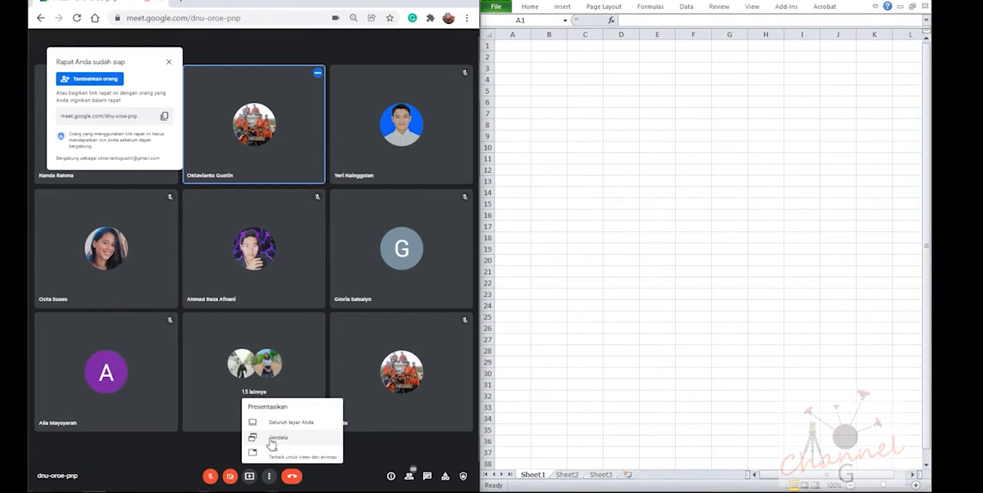
left_click(292, 422)
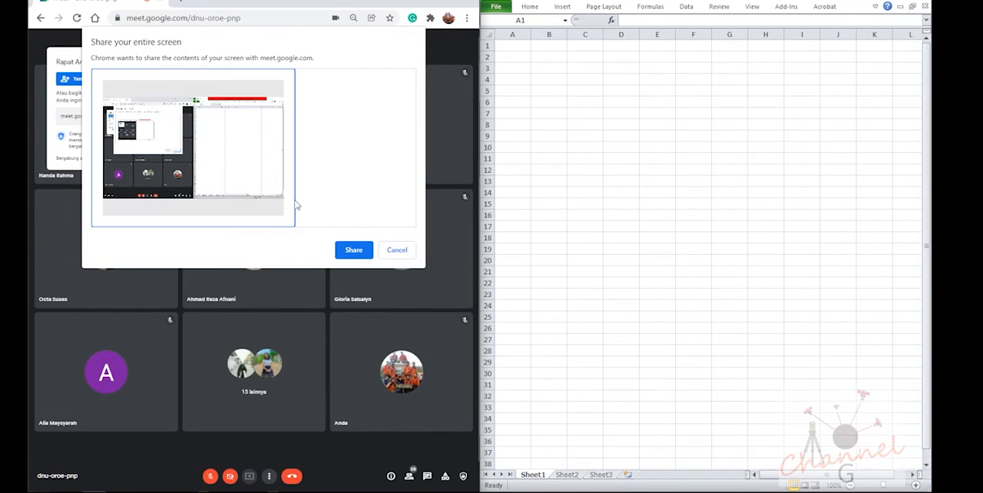
left_click(354, 250)
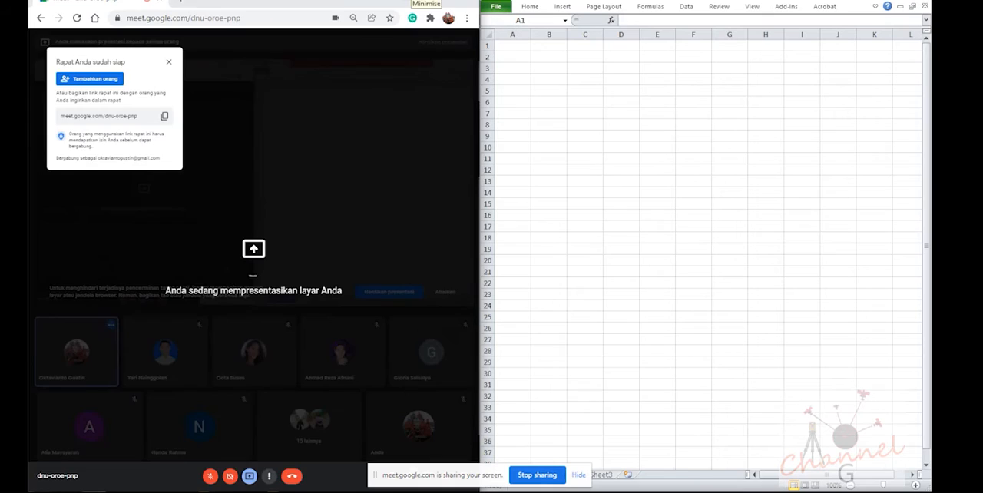
left_click(408, 1)
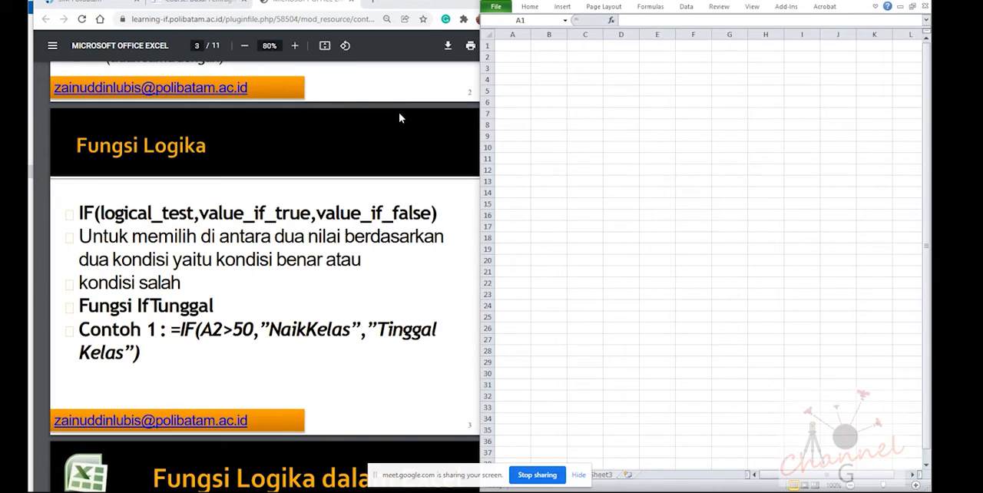
Walk through columns A and B and the cells around A2 to examine how the blank sheet's cells are addressed
left_click(589, 83)
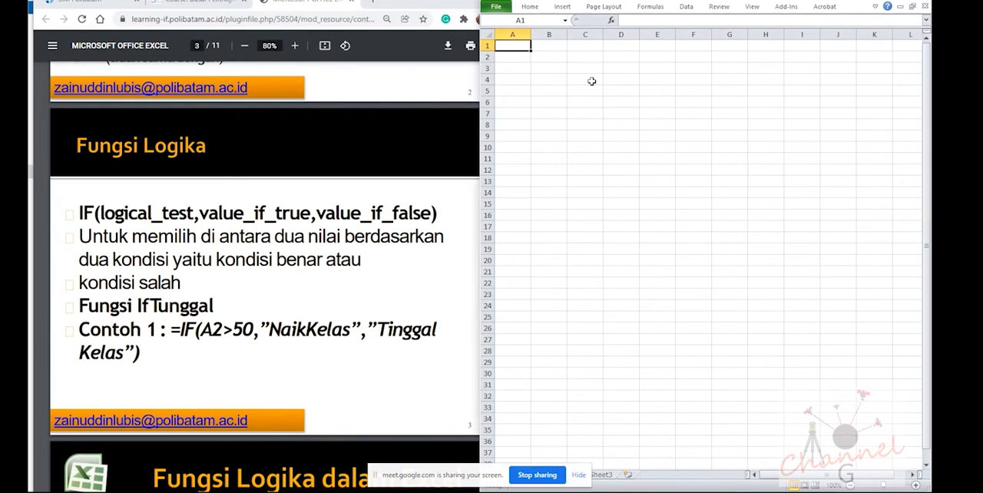
left_click(514, 33)
left_click(547, 34)
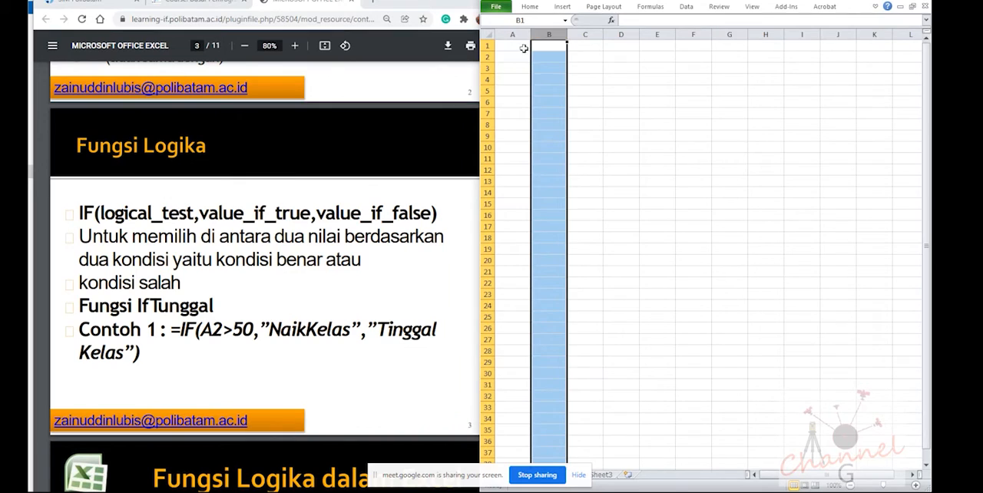
left_click(522, 47)
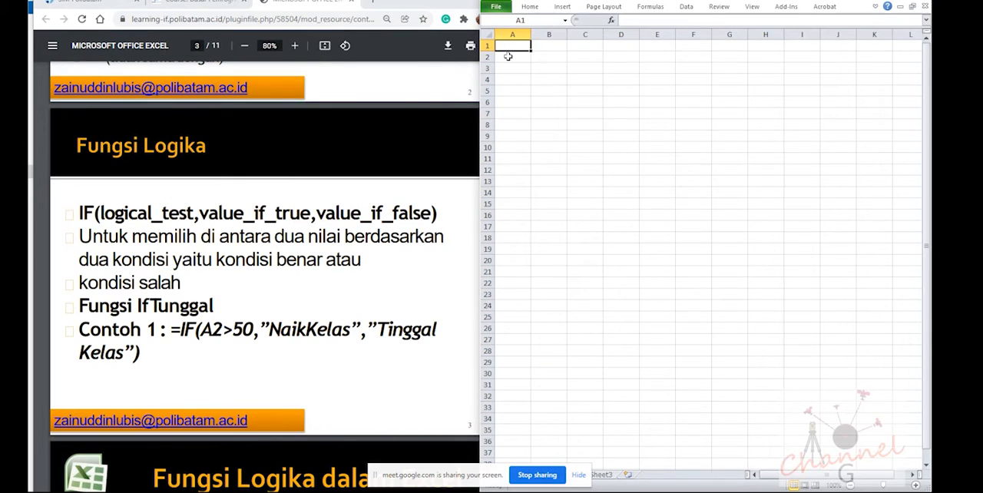
left_click(507, 57)
left_click(509, 69)
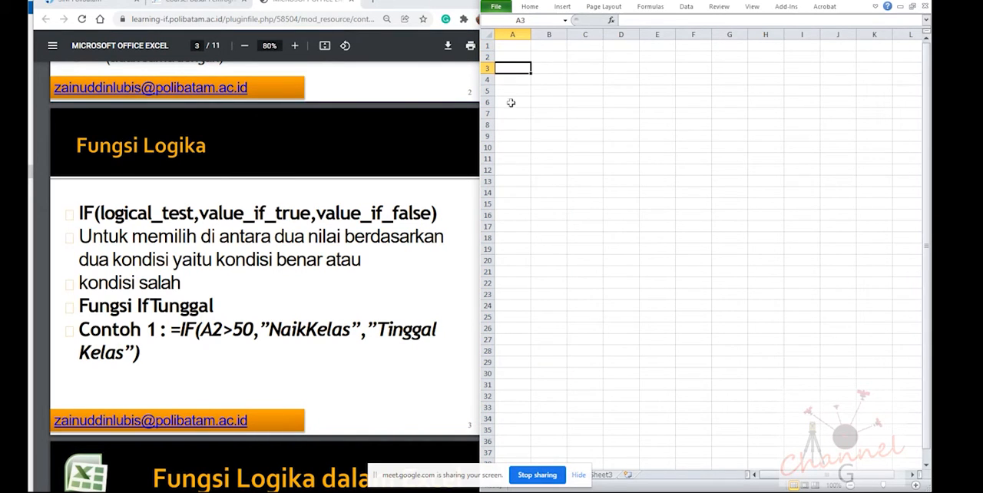
left_click(515, 57)
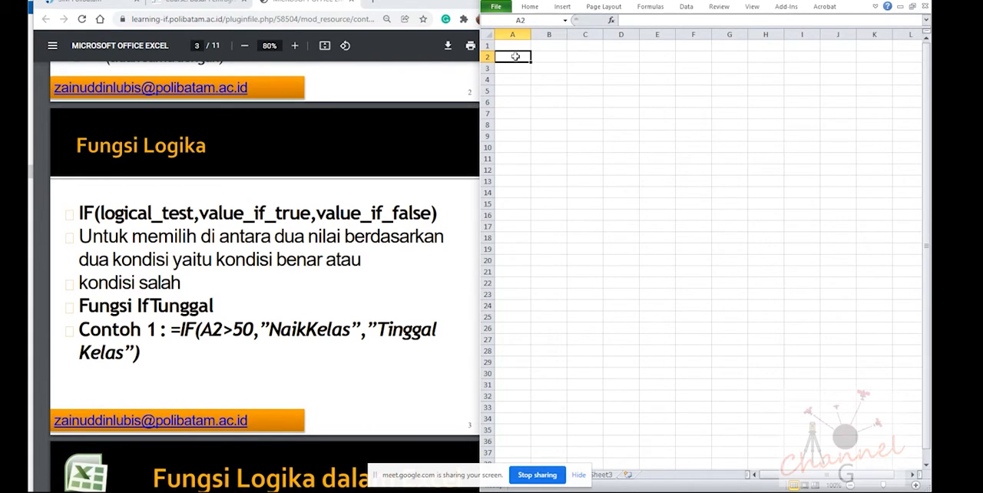
key("Right")
key("Left")
key("Right")
key("Left")
key("Down")
key("Up")
Highlight the value_if_false argument and the matching "Tinggal Kelas" text in Contoh 1 on slide 3
left_click_drag(317, 213, 422, 217)
left_click(384, 328)
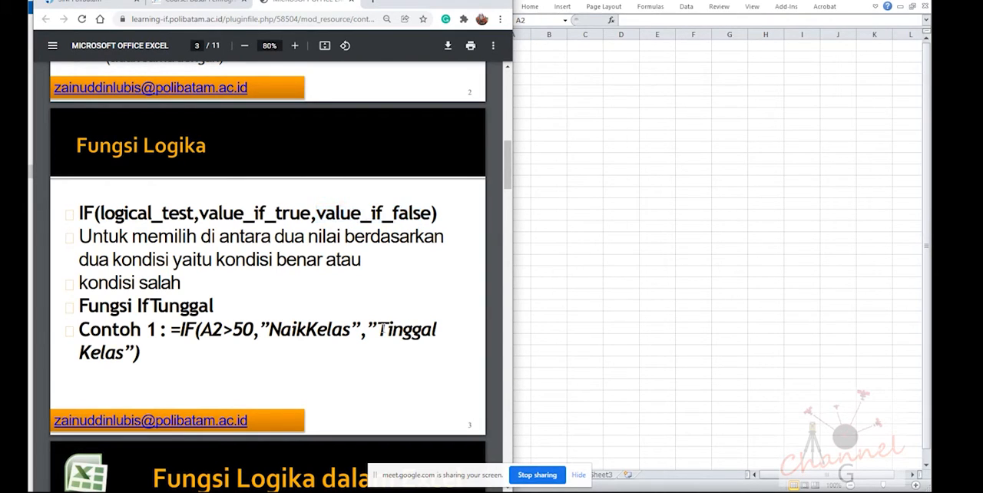
left_click_drag(370, 329, 135, 353)
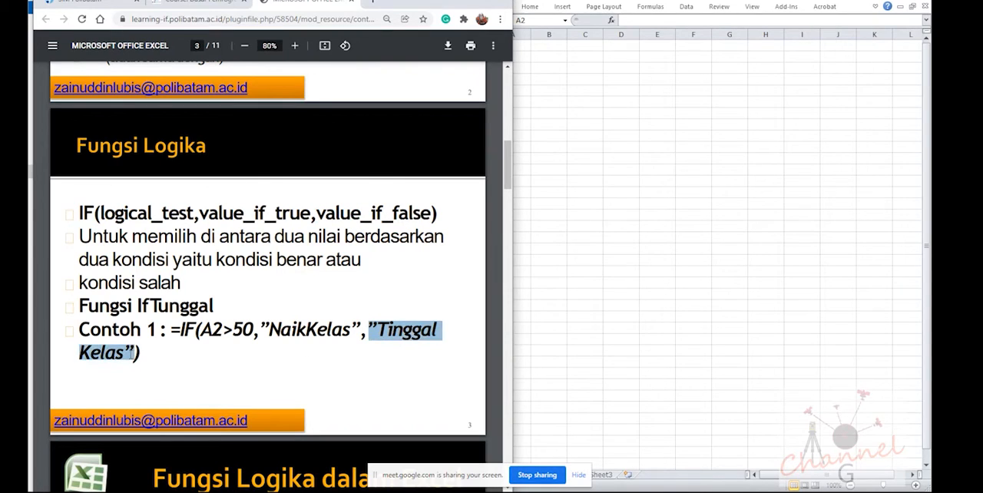
left_click(547, 99)
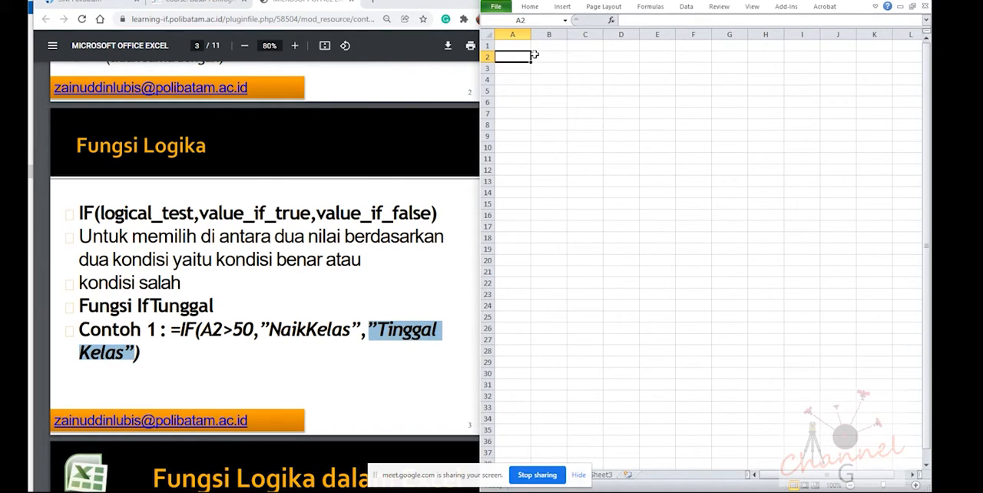
left_click(538, 56)
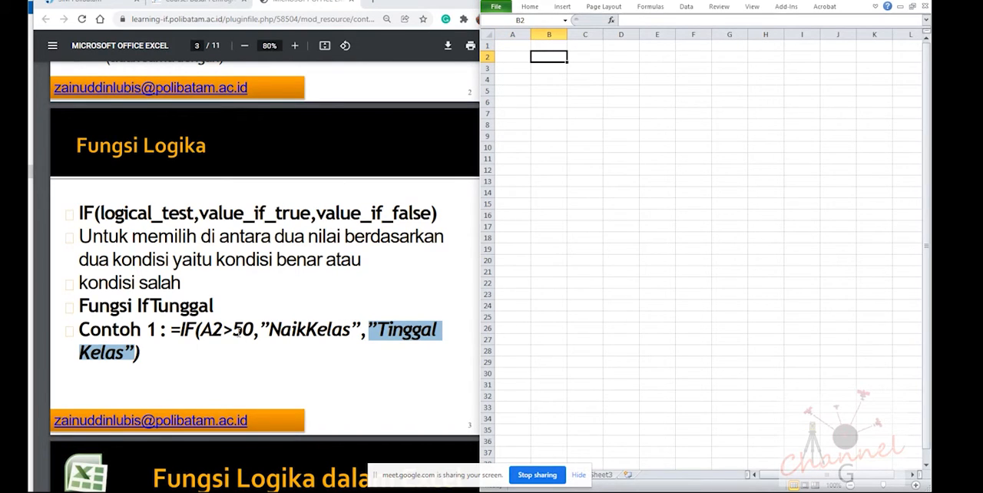
Examine the Contoh 1 condition on slide 3 and the NAMA, NILAI and HASIL example table on slide 4
scroll(239, 332, "down", 1)
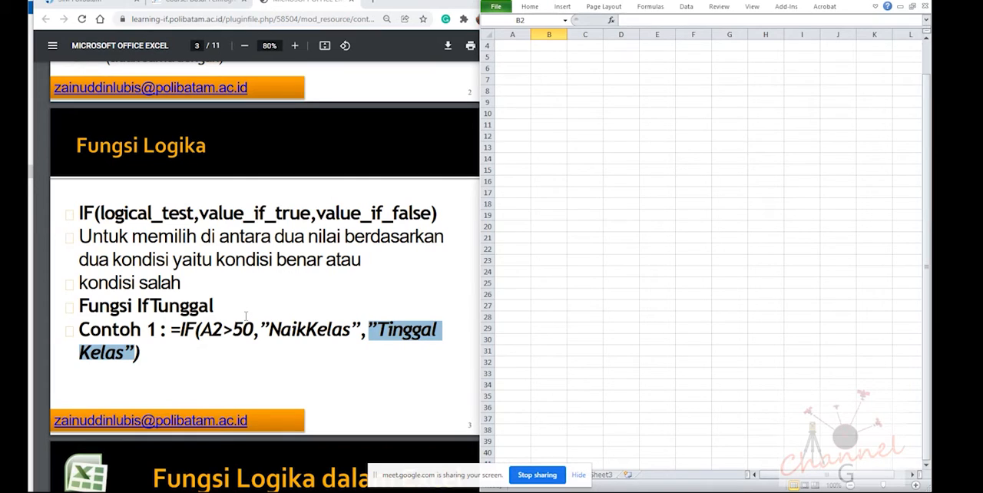
double_click(246, 318)
scroll(246, 319, "down", 3)
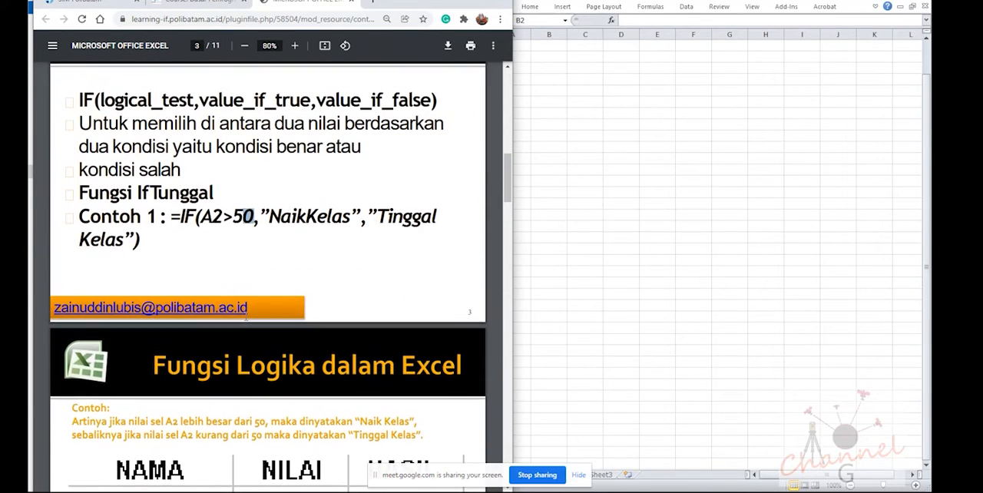
scroll(245, 317, "up", 1)
scroll(245, 317, "down", 3)
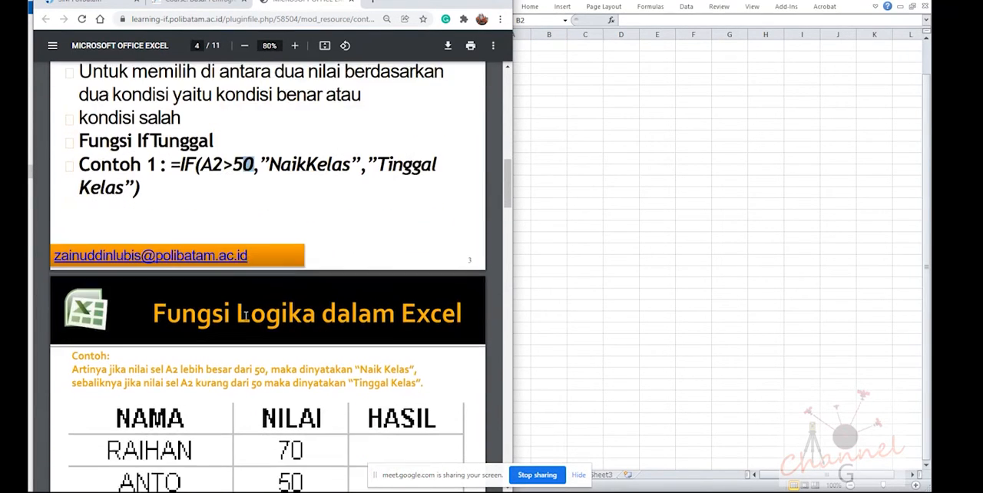
scroll(246, 316, "down", 4)
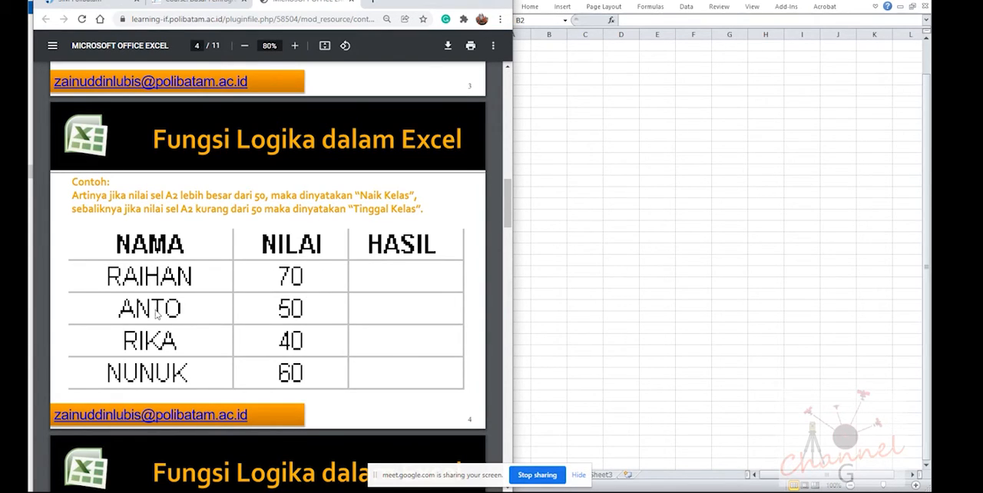
scroll(166, 350, "down", 3)
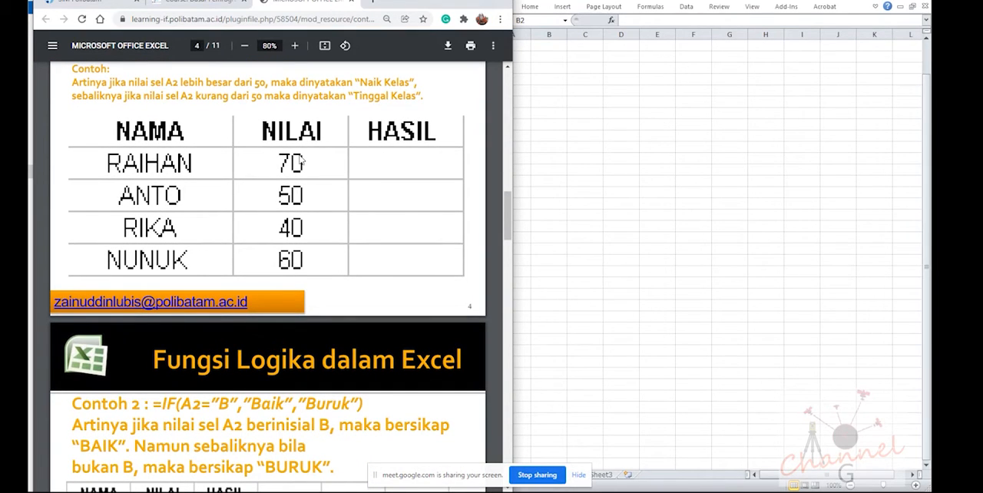
scroll(346, 179, "up", 1)
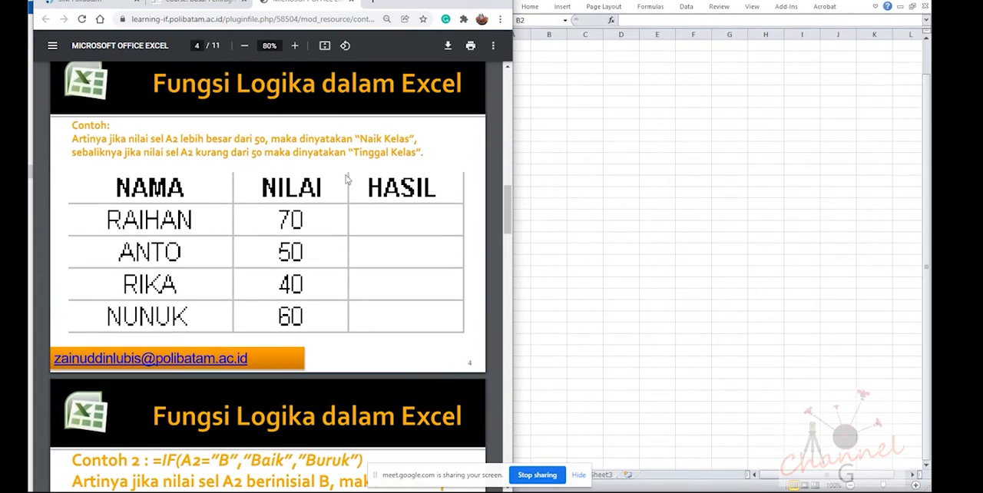
scroll(346, 179, "up", 1)
scroll(339, 243, "up", 3)
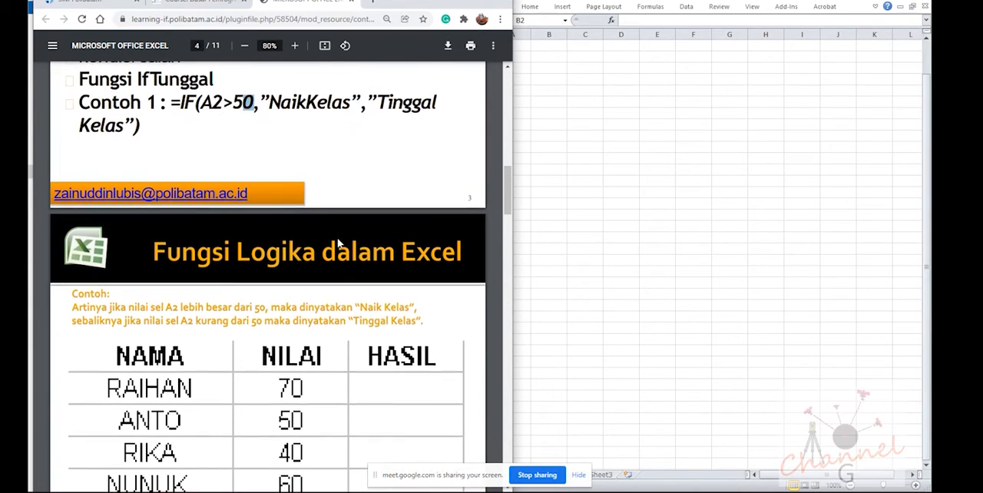
Bring the Contoh 1 formula on slide 3 back into view and narrow the PDF window to fit beside the workbook
left_click(574, 71)
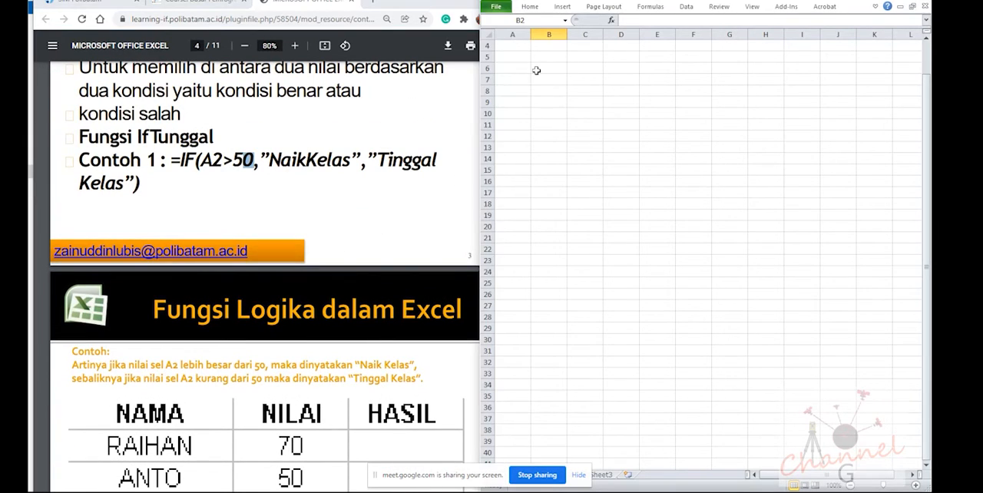
left_click(538, 69)
scroll(539, 86, "up", 1)
left_click(547, 58)
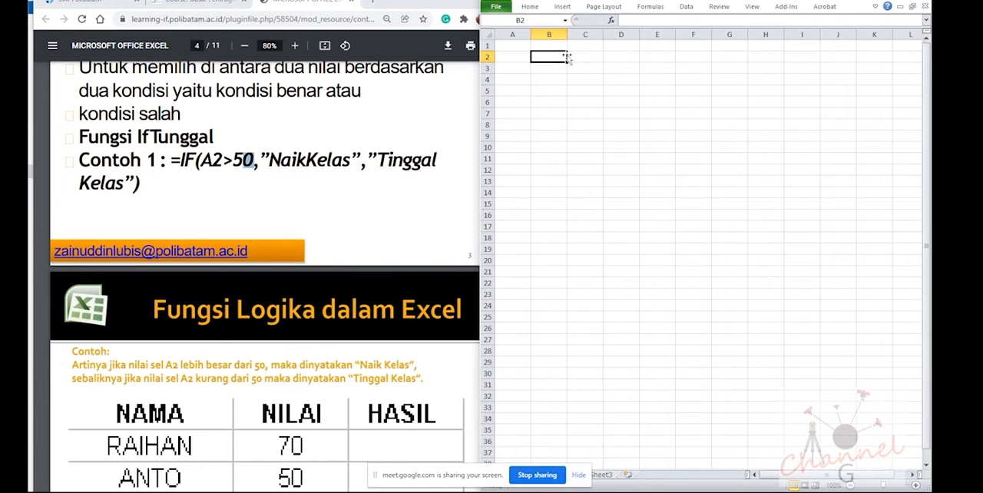
left_click(291, 189)
scroll(291, 190, "up", 2)
scroll(291, 190, "down", 1)
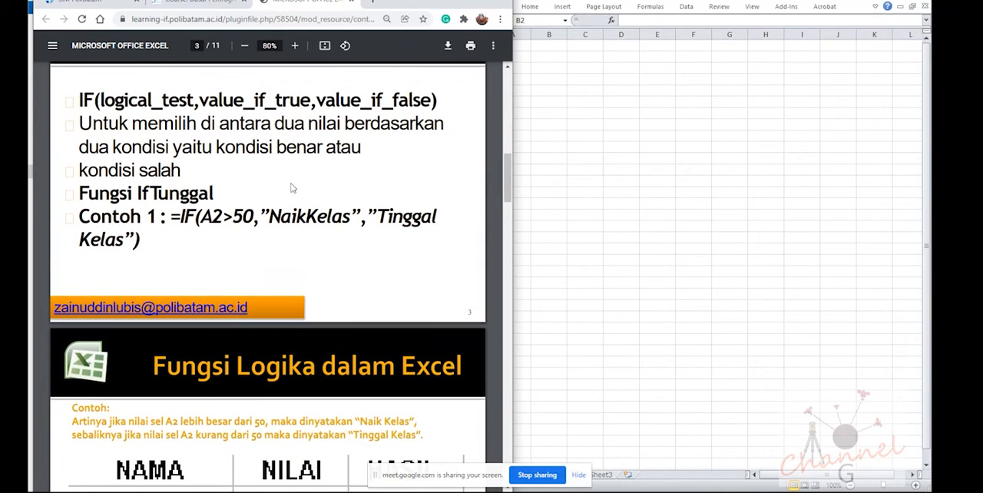
left_click(554, 79)
left_click_drag(425, 123, 432, 123)
left_click_drag(514, 160, 479, 164)
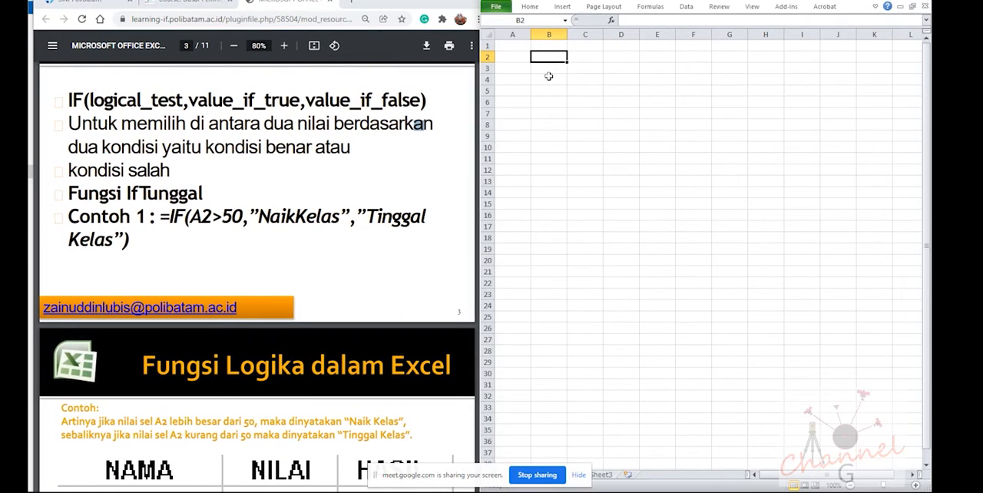
Try to enter =if(a2>50,"NaikKelas","TinggalKelas") with comma separators in cell B2, and discard the entry
left_click(527, 69)
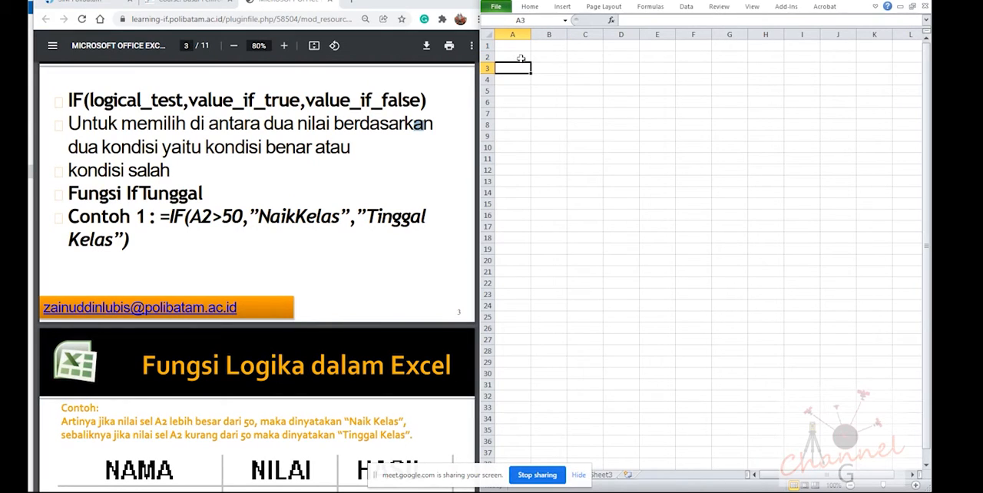
left_click(521, 57)
left_click(539, 56)
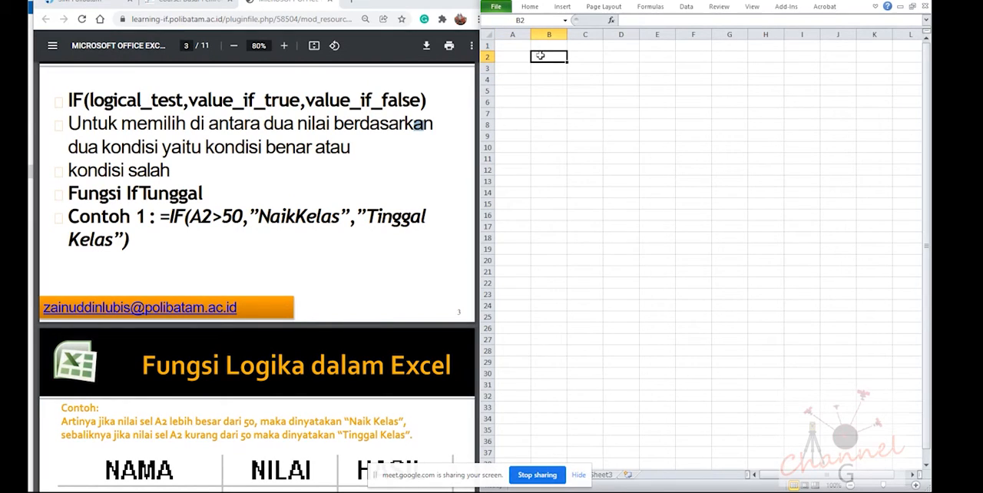
type("=if")
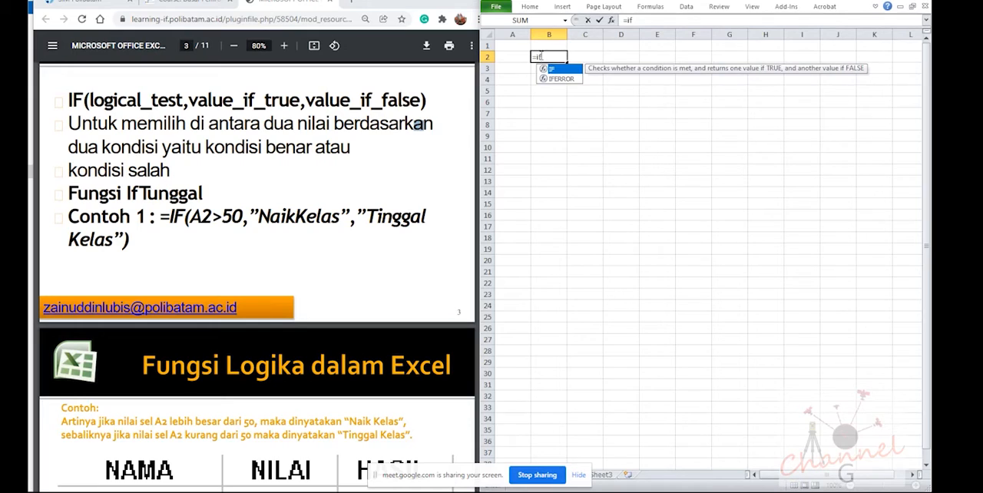
type("(a2")
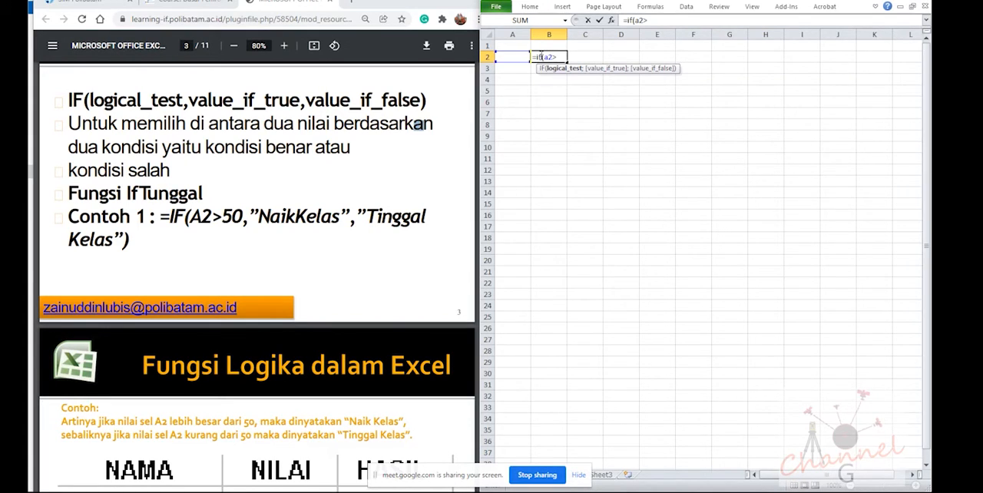
type(">50,\"NaikKelas\",\"")
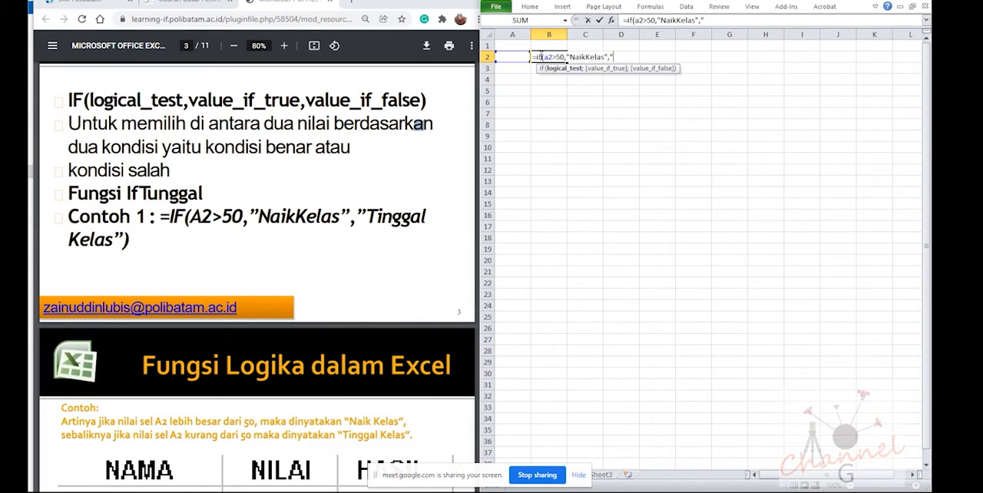
type("TinggalKelas")
type("\"")
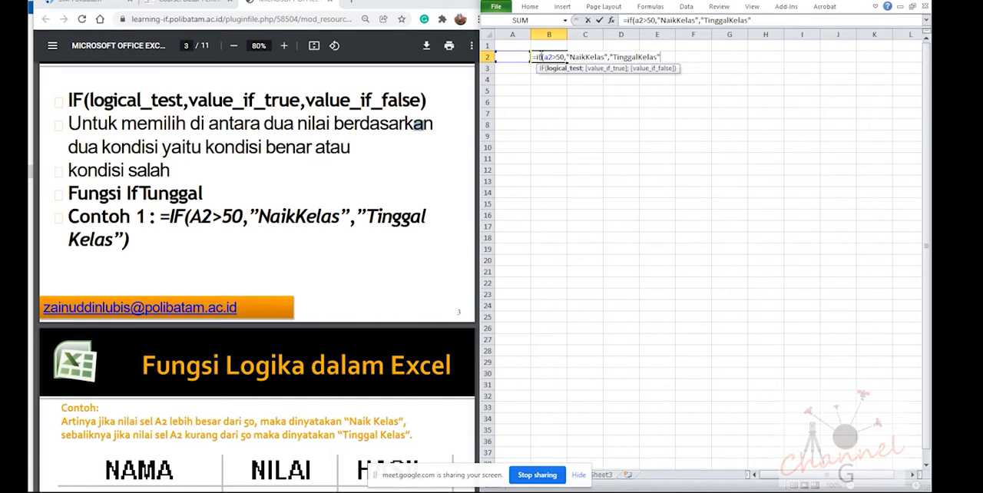
type(")")
key("Return")
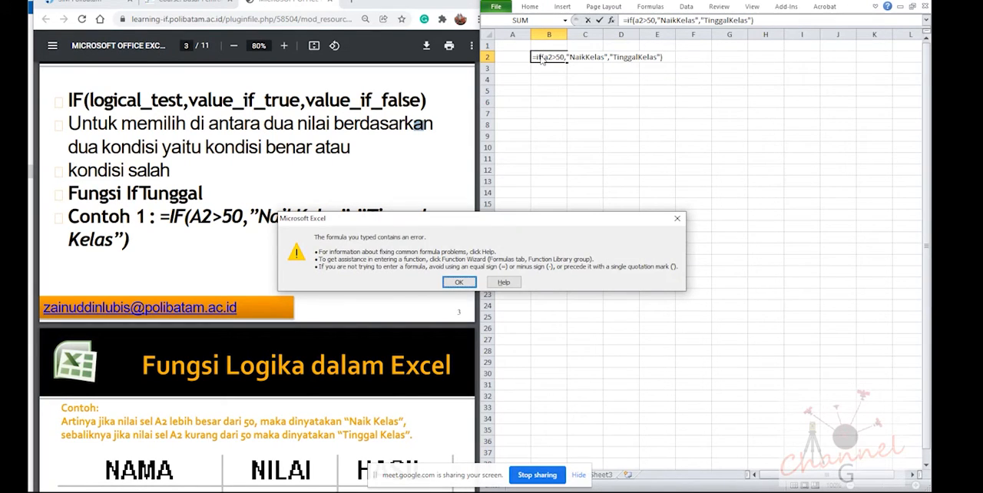
key("Return")
key("BackSpace")
left_click(522, 57)
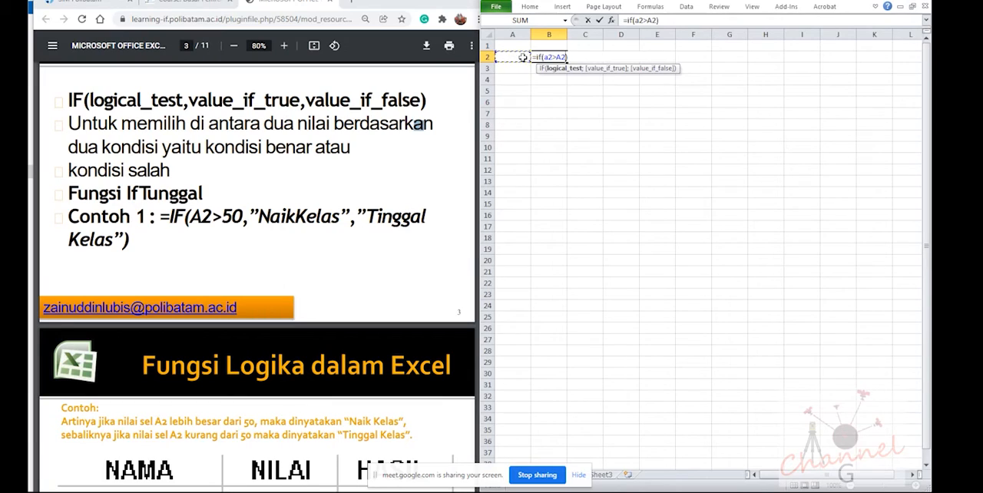
key("Escape")
Enter the score 50 in cell A2
left_click(523, 57)
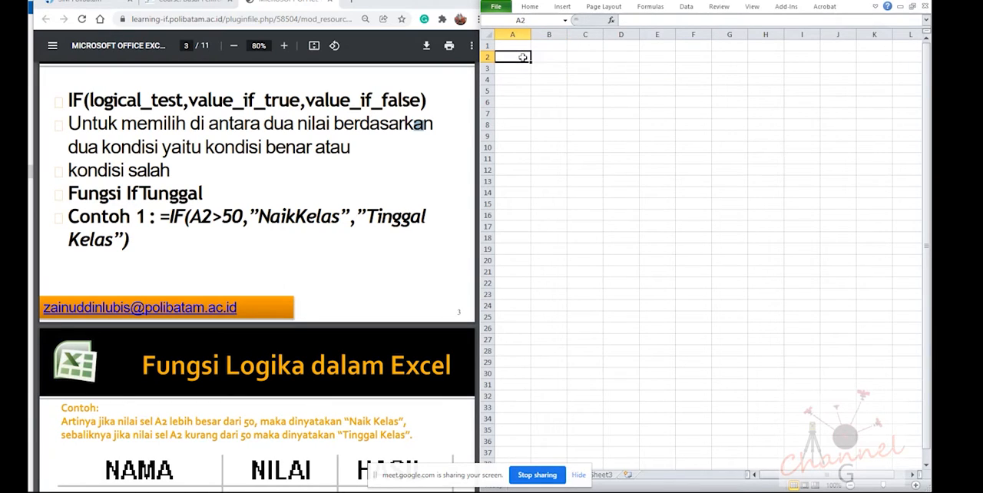
type("50")
key("Return")
Try the comma-separated formula again in B2, in lowercase as =if(a2>50,"naikkelas","tinggalkelas"), and discard it
left_click(542, 52)
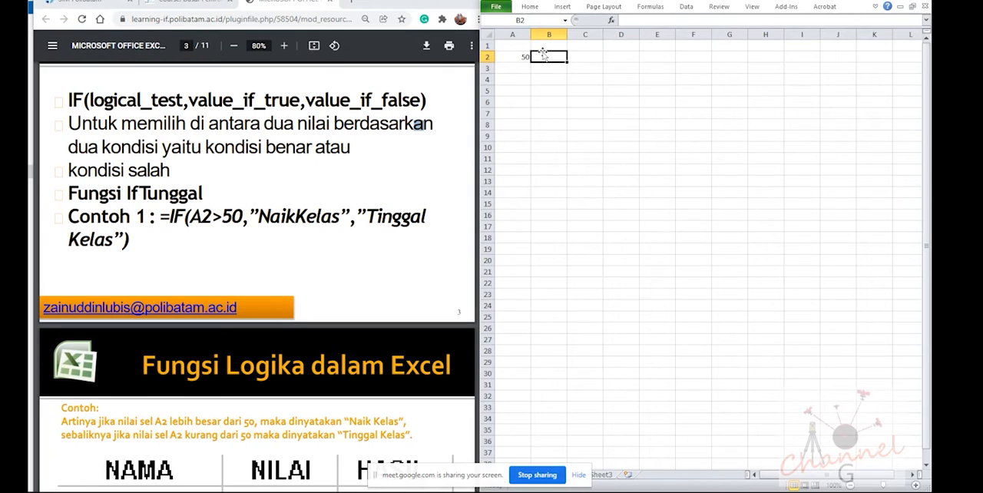
type("=if")
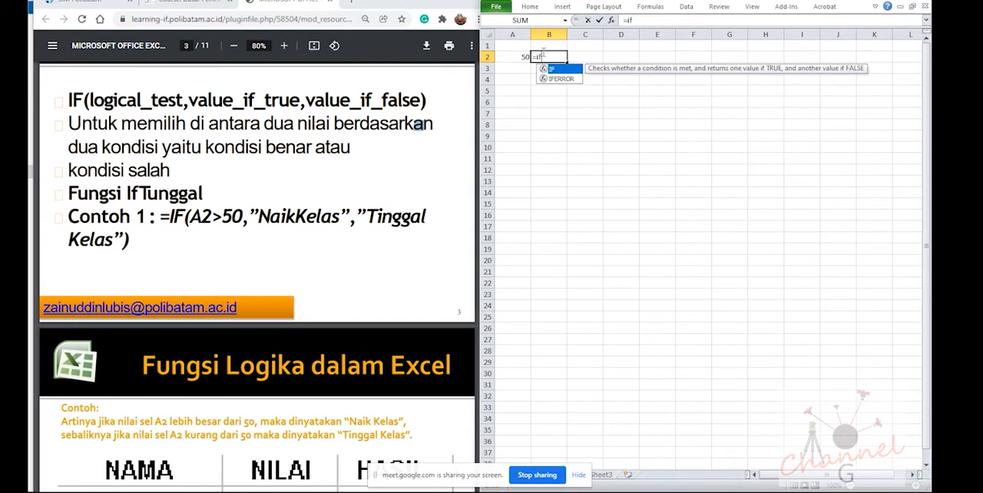
type("(a2")
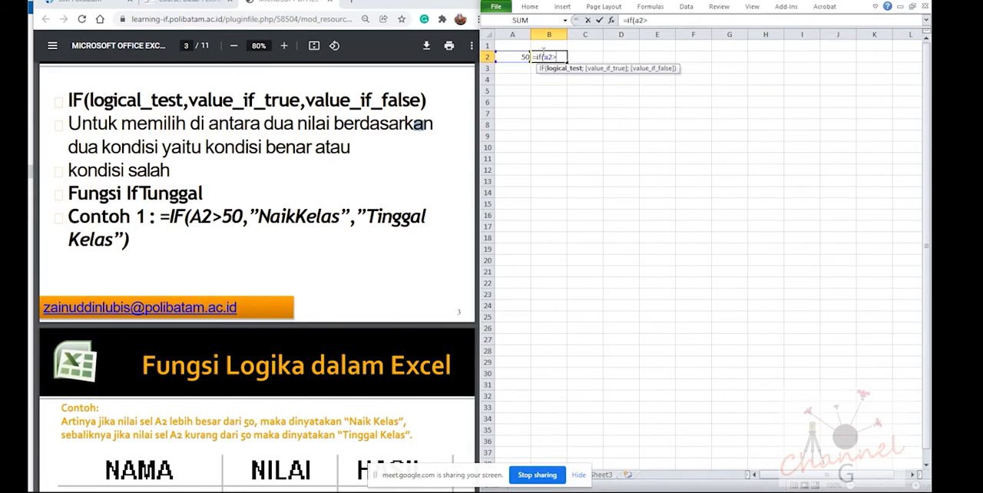
type(">50,\"naikkelas")
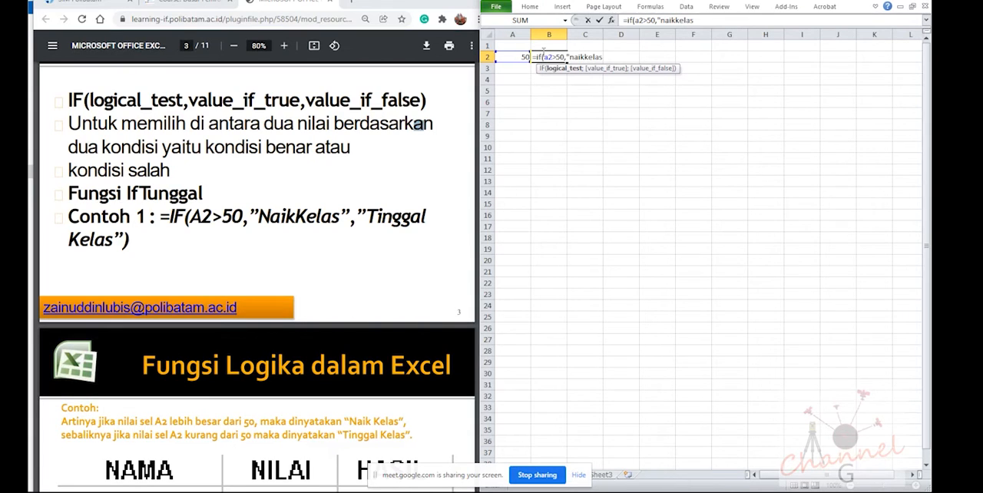
type("\",\"tinggalkelas\"")
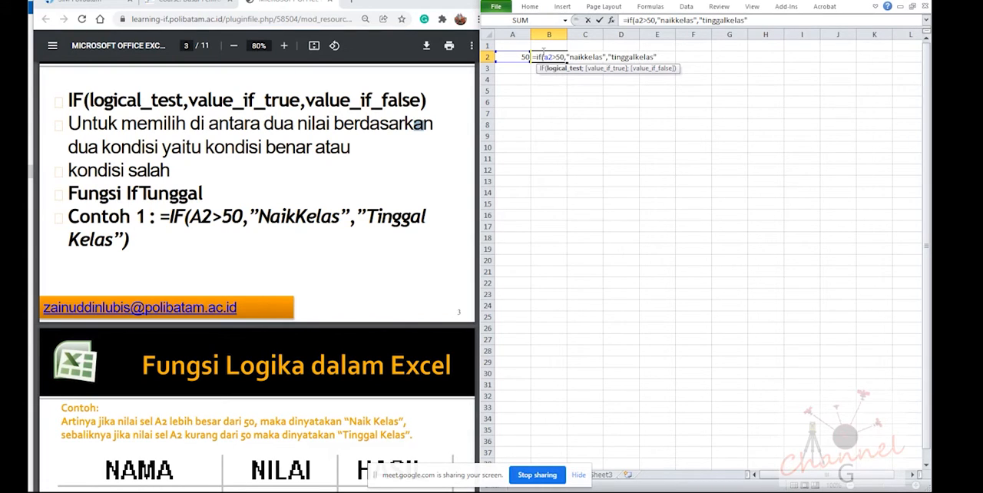
type(")")
key("Return")
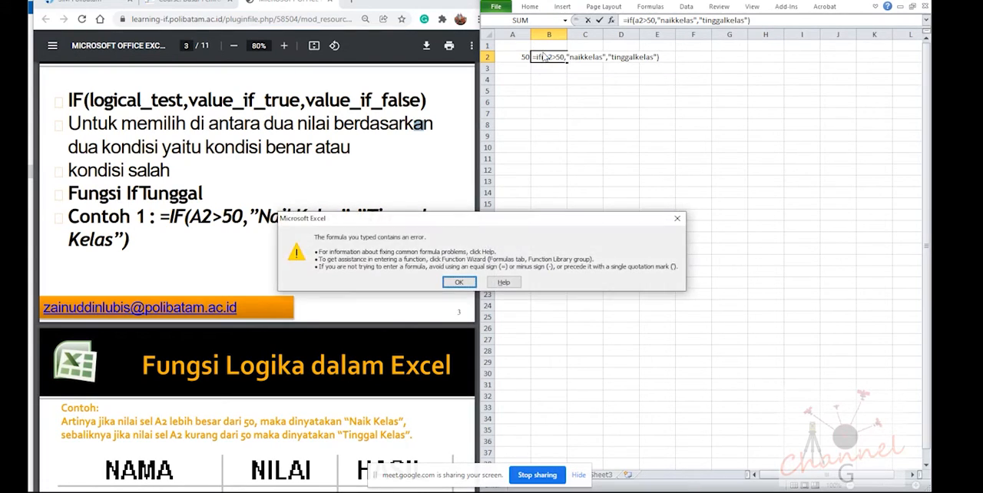
key("Return")
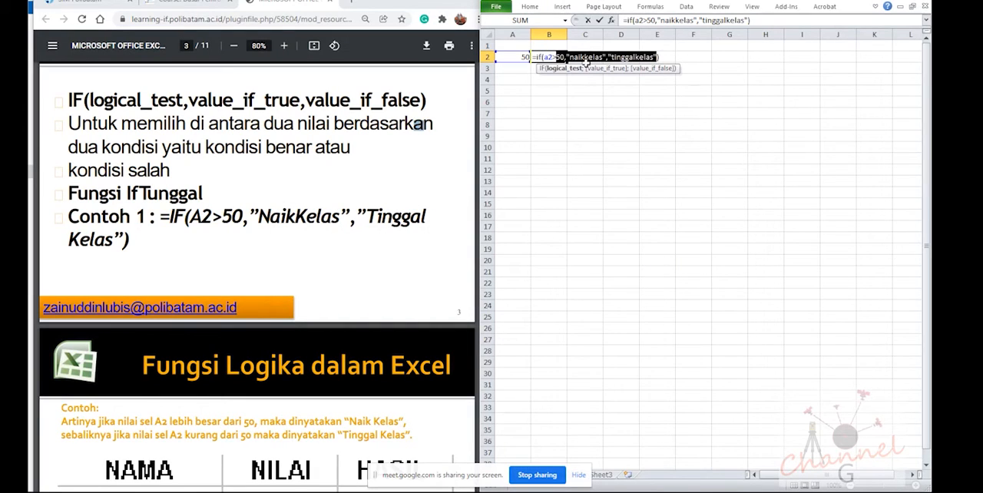
key("BackSpace")
key("Escape")
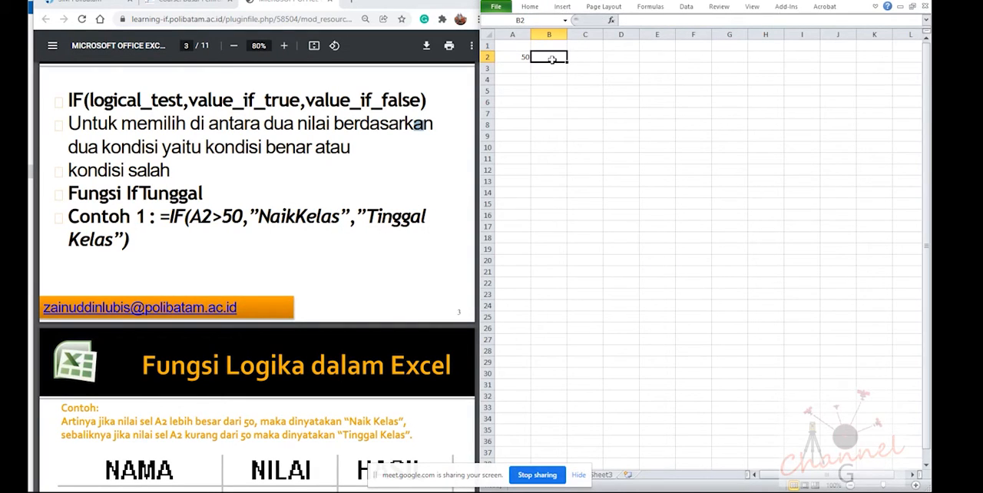
Write the IF formula in B2 with condition a2>50, a comma, then "NaikKelas" and "TinggalKelas" separated by a semicolon
double_click(553, 59)
type("=if")
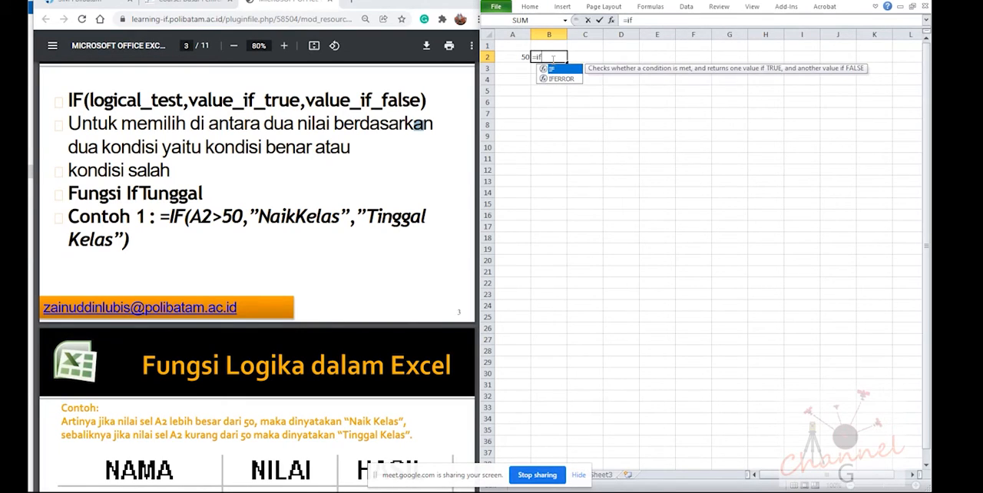
type("(a2")
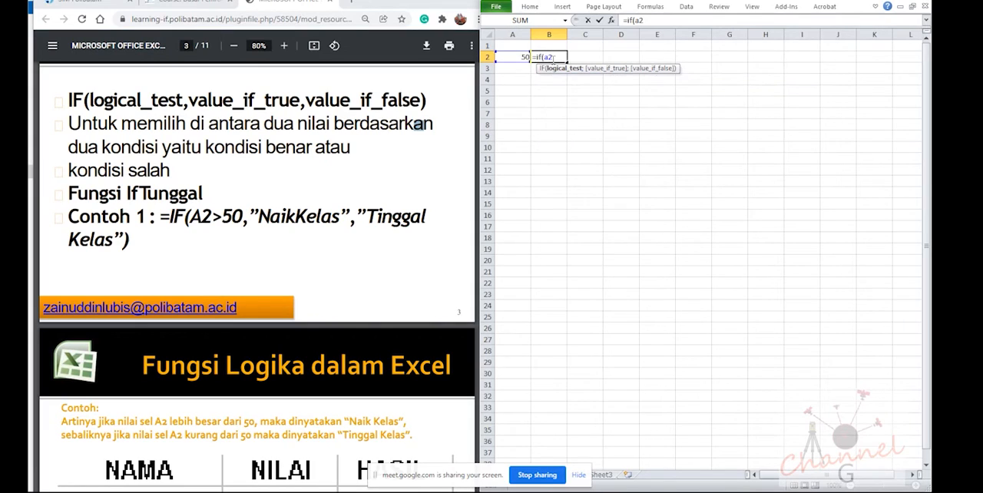
type(">50,\"NaikKe")
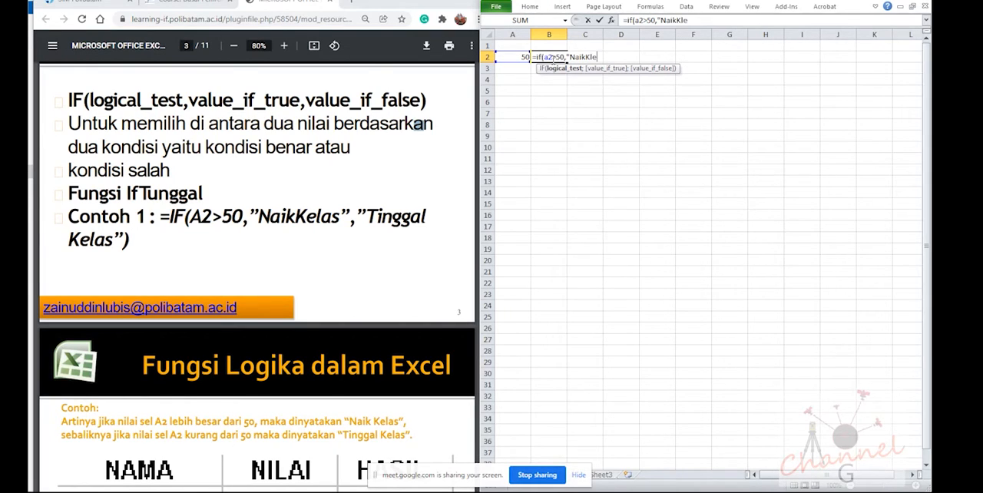
type("las\";")
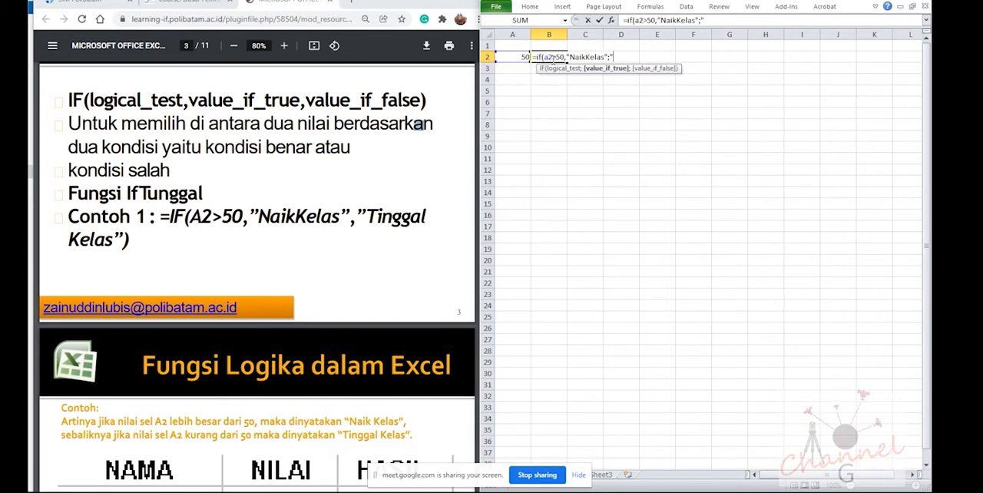
type("\"TinggalKelas")
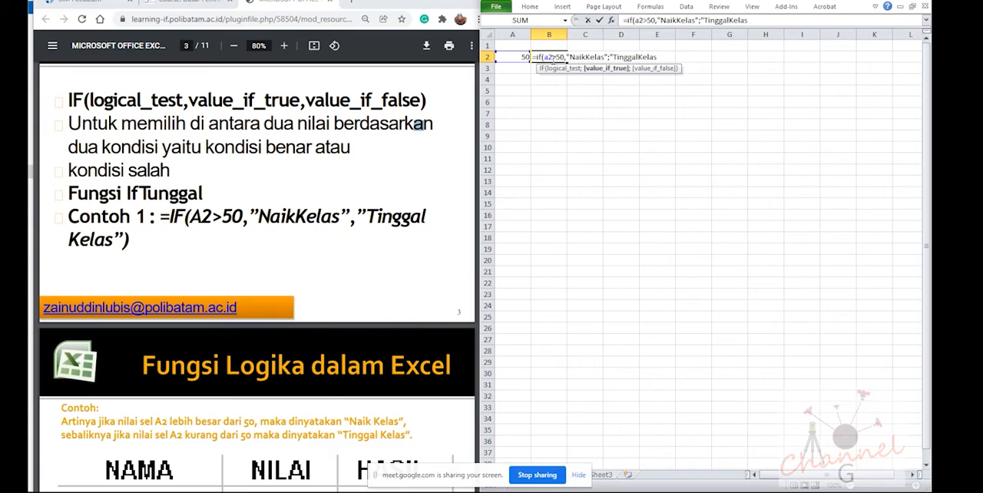
type("\")")
Replace the comma after 50 with a semicolon and submit the B2 formula, accepting Excel's proposed correction
left_click(567, 58)
key("BackSpace")
type(";")
key("Return")
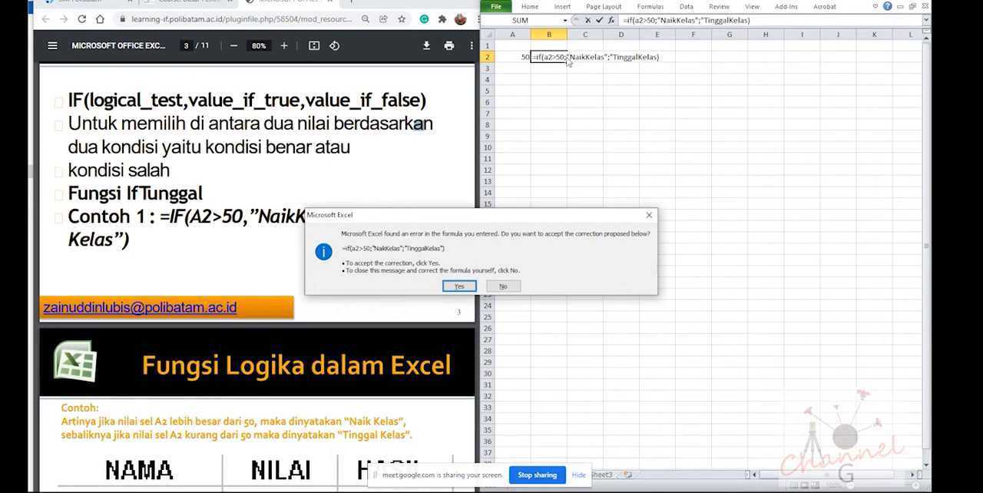
left_click(459, 286)
Examine the completed IF formula of cell B2 and its argument separators without changing it
left_click(550, 57)
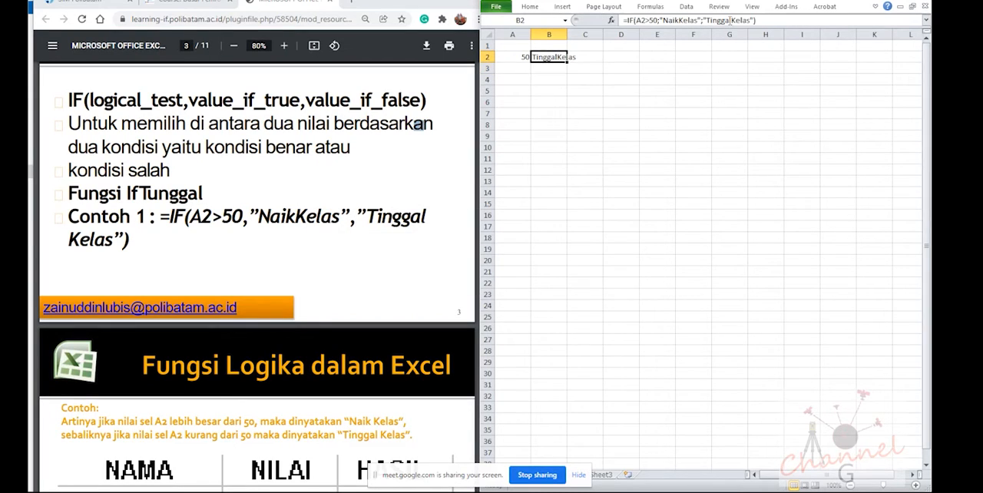
left_click(754, 20)
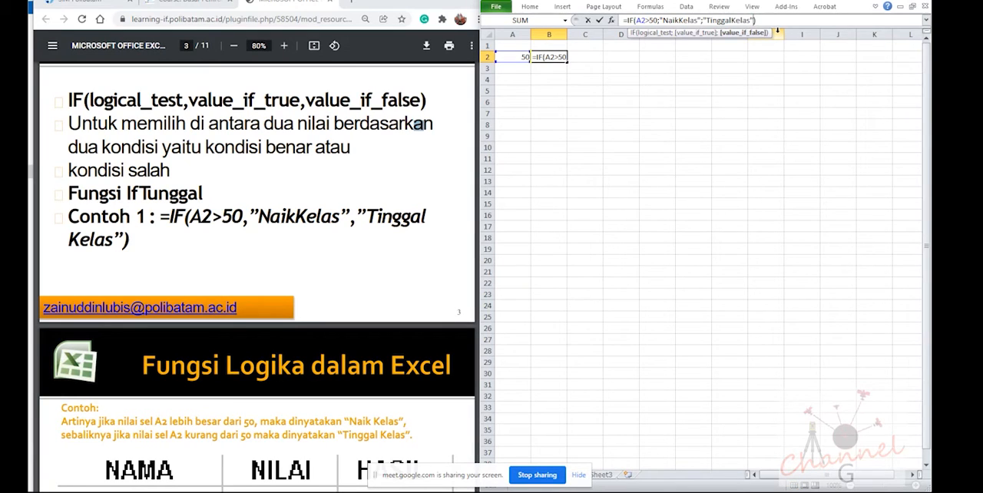
key("Escape")
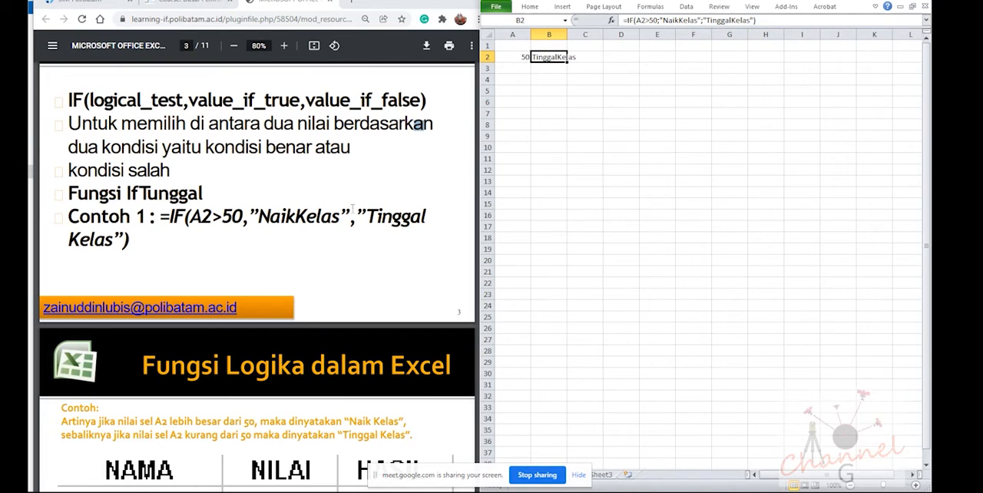
Try replacing both semicolons in the B2 formula with commas, as in =IF(A2>50,"NaikKelas","TinggalKelas"), and dismiss the error
double_click(542, 58)
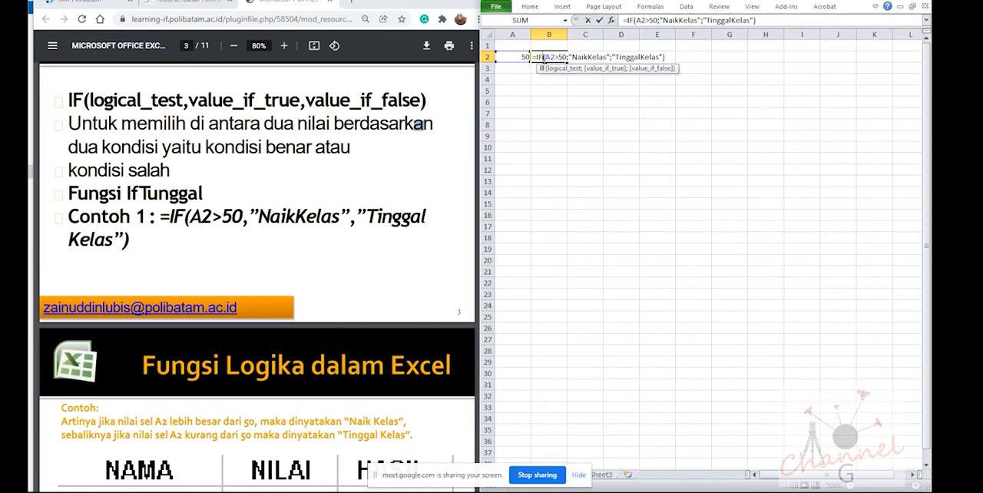
left_click(592, 57)
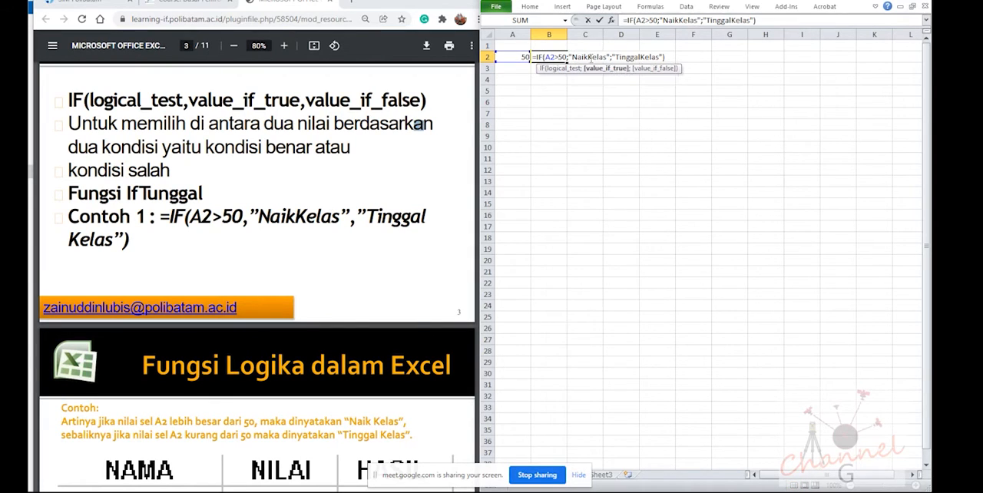
key("Left")
key("Left")
key("Left")
key("Left")
key("Left")
key("BackSpace")
type(",")
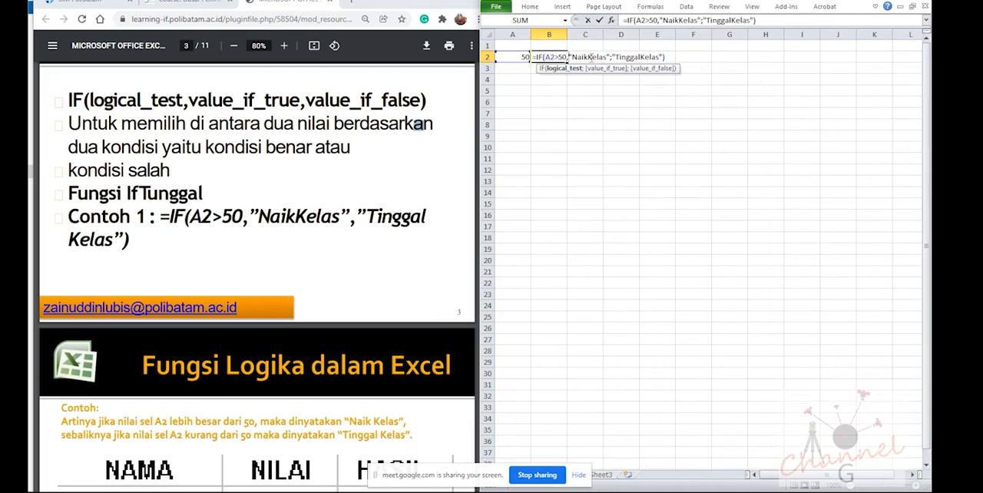
left_click(614, 59)
key("BackSpace")
type(",")
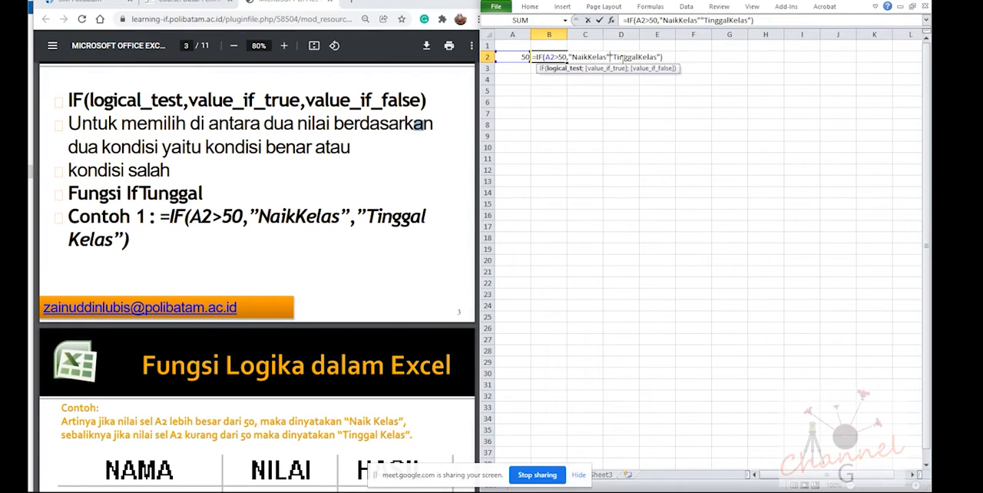
key("Return")
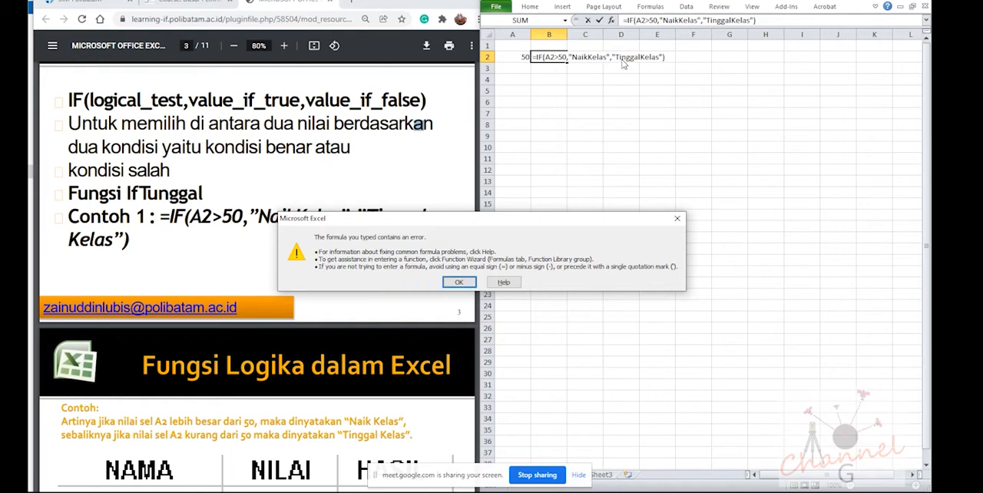
left_click(458, 282)
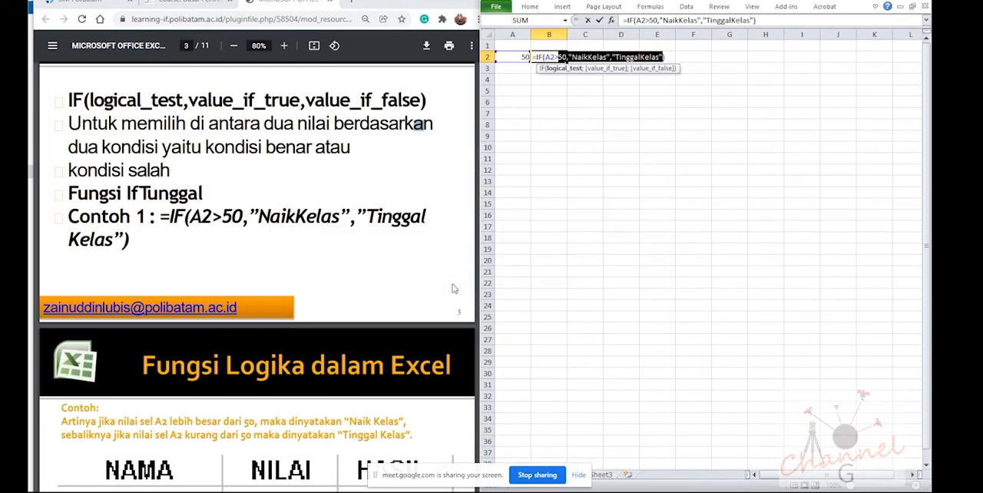
Replace both commas in the B2 formula with semicolons and submit it, accepting Excel's proposed correction
left_click(568, 57)
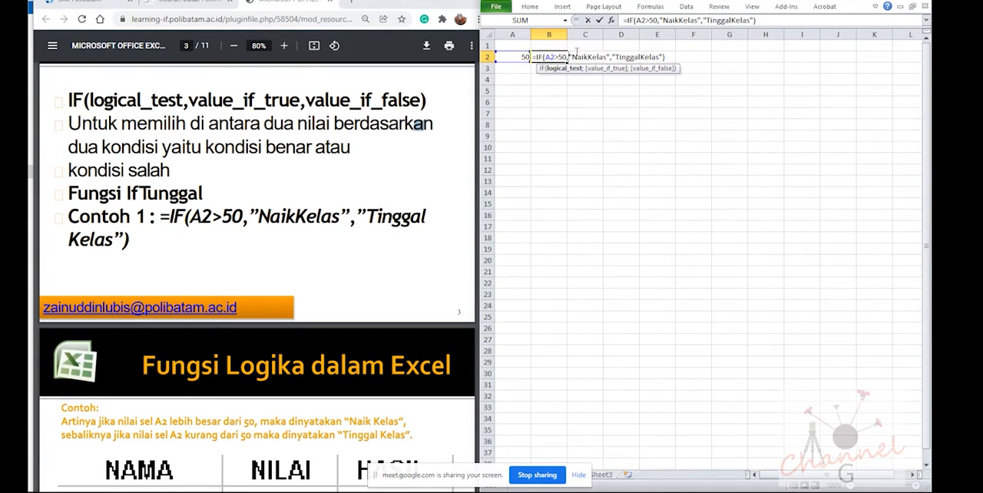
key("BackSpace")
type(";")
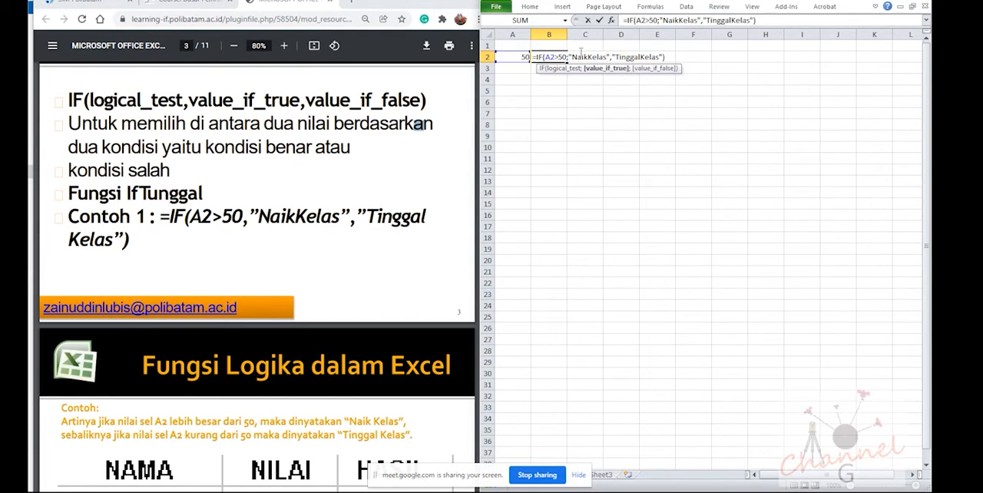
left_click(612, 57)
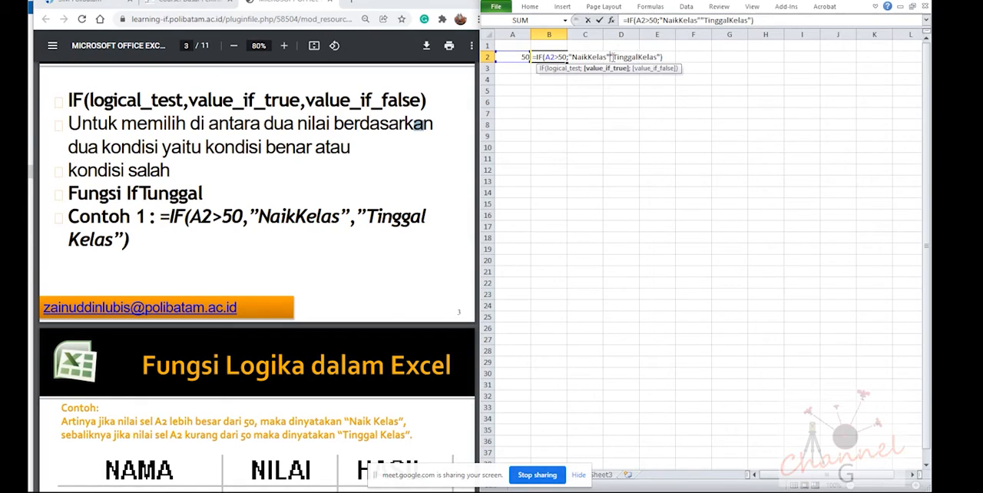
key("BackSpace")
type(";")
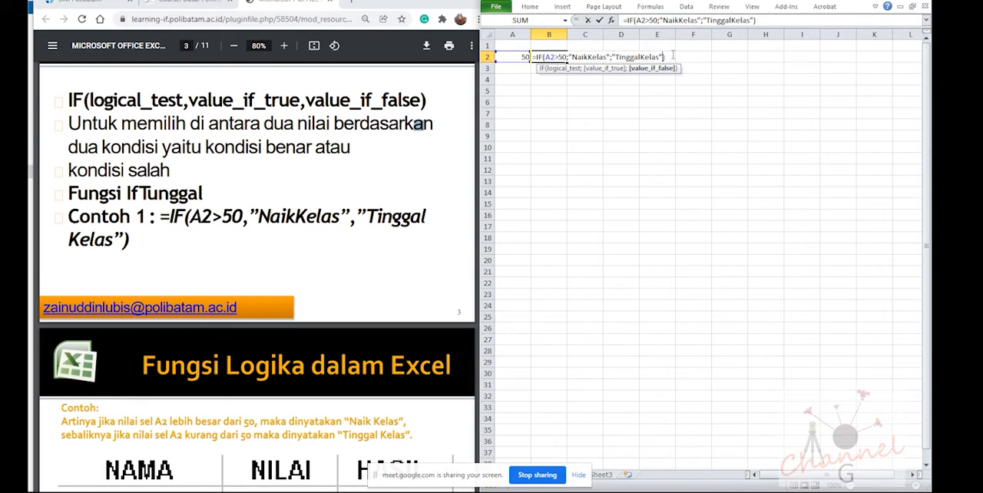
key("Left")
key("BackSpace")
key("Return")
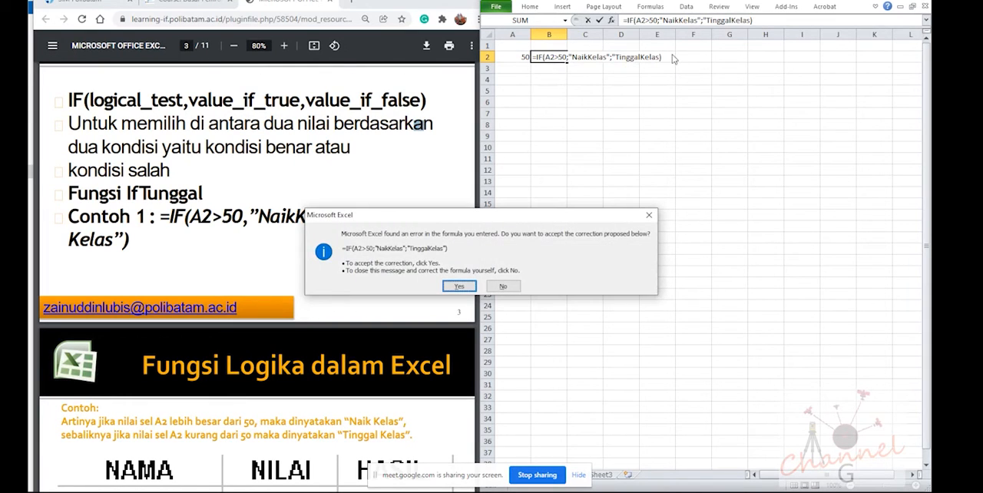
left_click(459, 285)
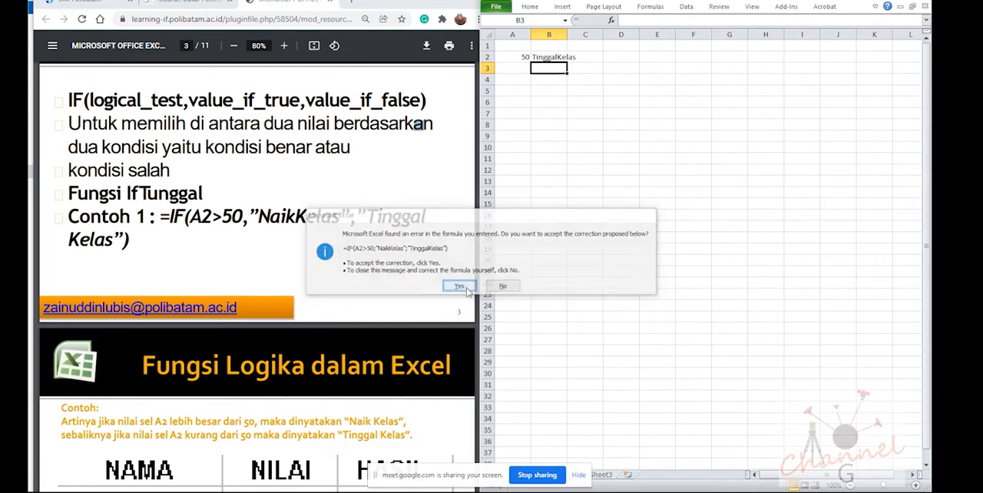
Compare the IF formula of cell B2 with the Contoh 1 formula in the PDF
left_click(547, 58)
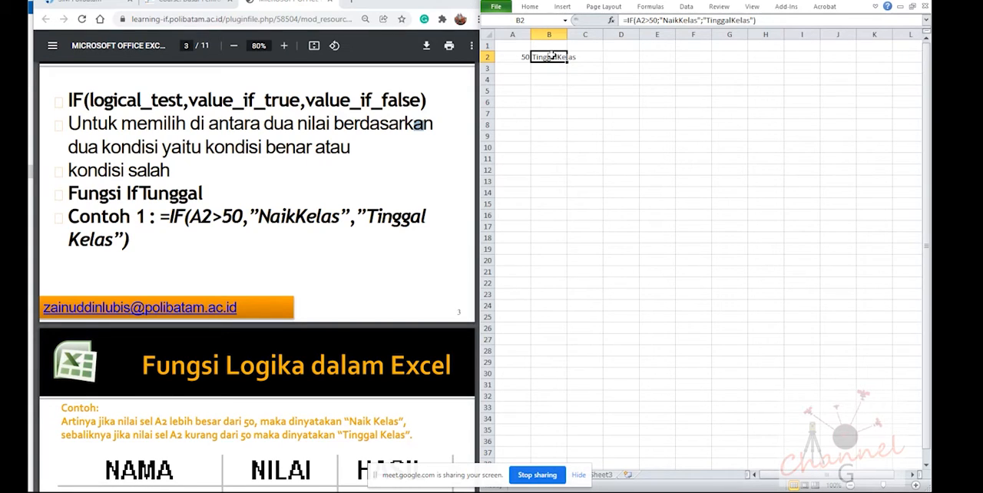
left_click_drag(252, 215, 332, 218)
left_click(204, 216)
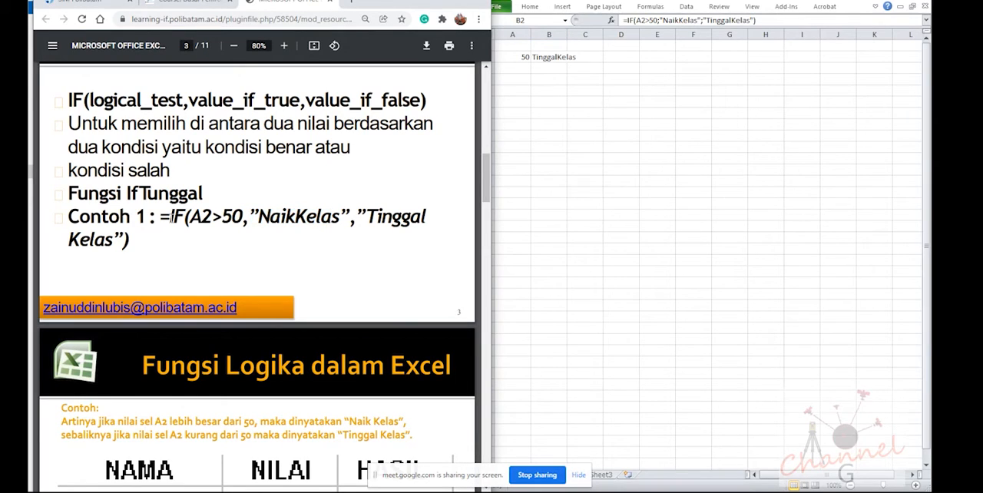
left_click_drag(160, 216, 131, 255)
left_click(250, 219)
Try using commas instead of both semicolons in the B2 formula, submit it and dismiss the error
left_click(557, 58)
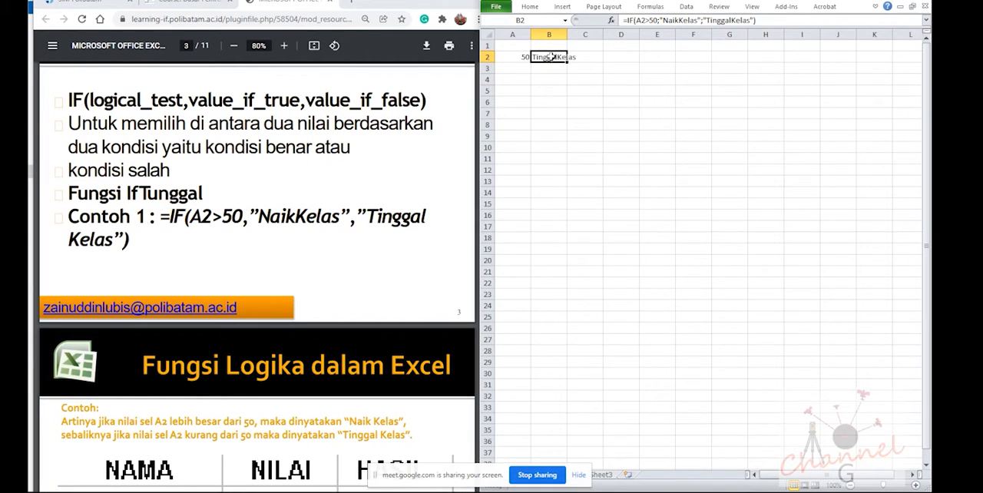
left_click(659, 21)
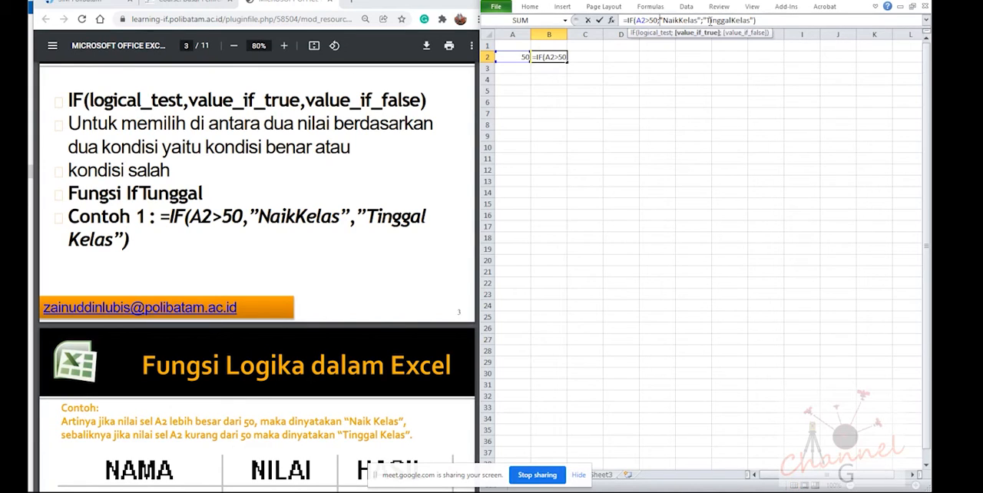
key("BackSpace")
type(",")
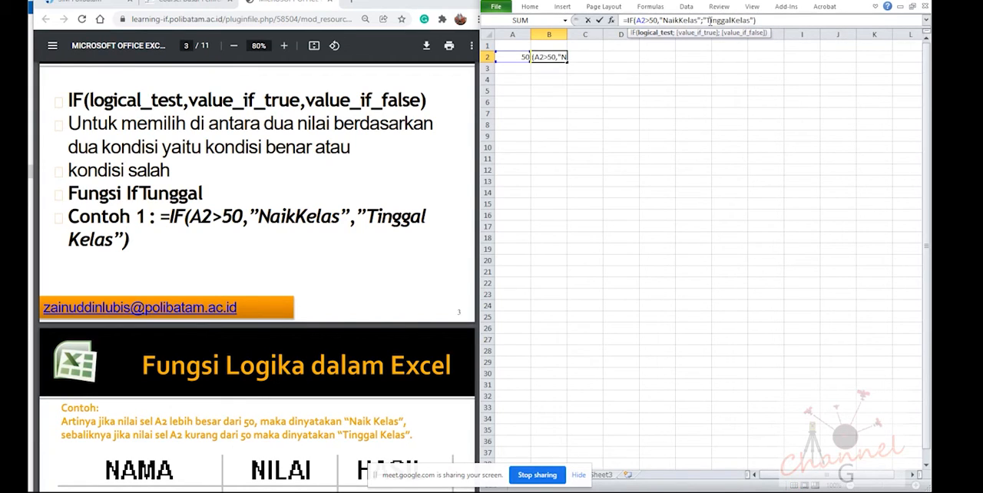
left_click(708, 21)
key("BackSpace")
type(",")
key("Return")
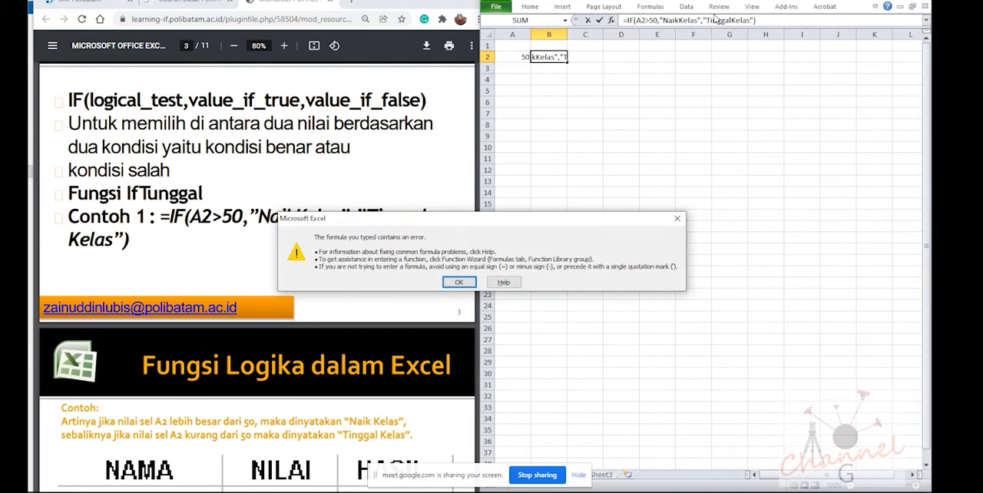
left_click(460, 282)
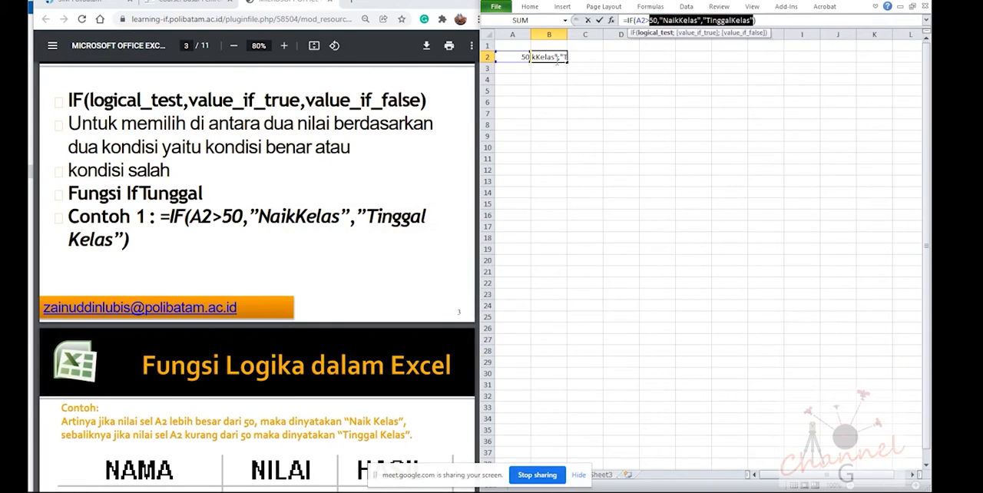
Change the B2 separators back to semicolons and submit the formula as =IF(A2>50;"NaikKelas";"TinggalKelas")
left_click(660, 21)
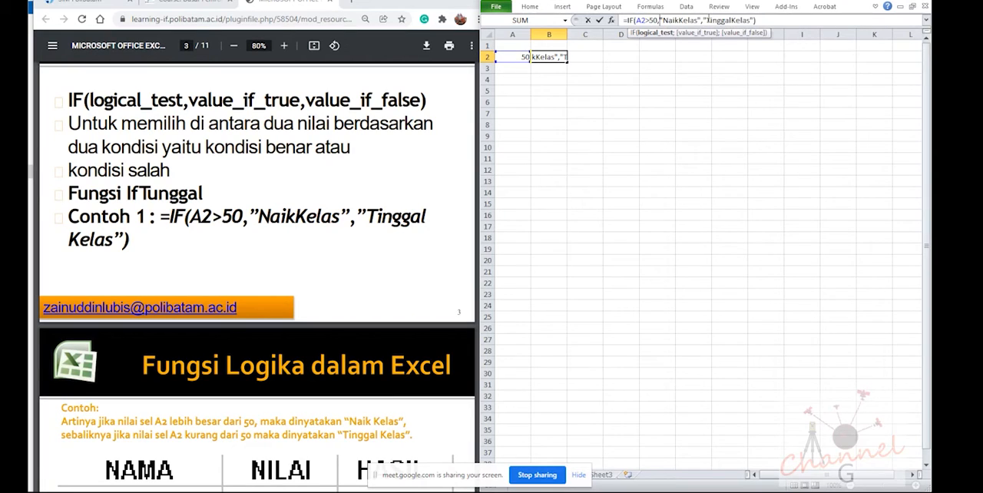
key("BackSpace")
type(";")
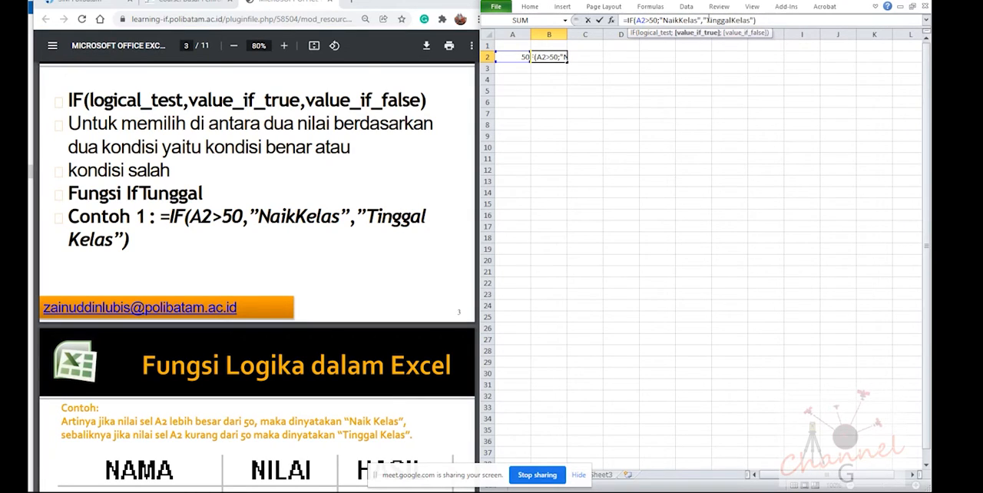
left_click(703, 21)
key("BackSpace")
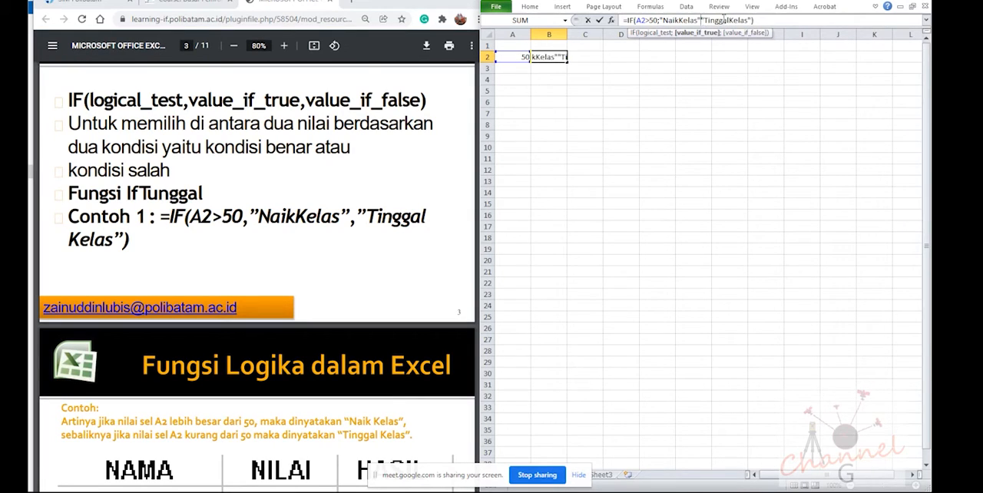
type(";")
key("Return")
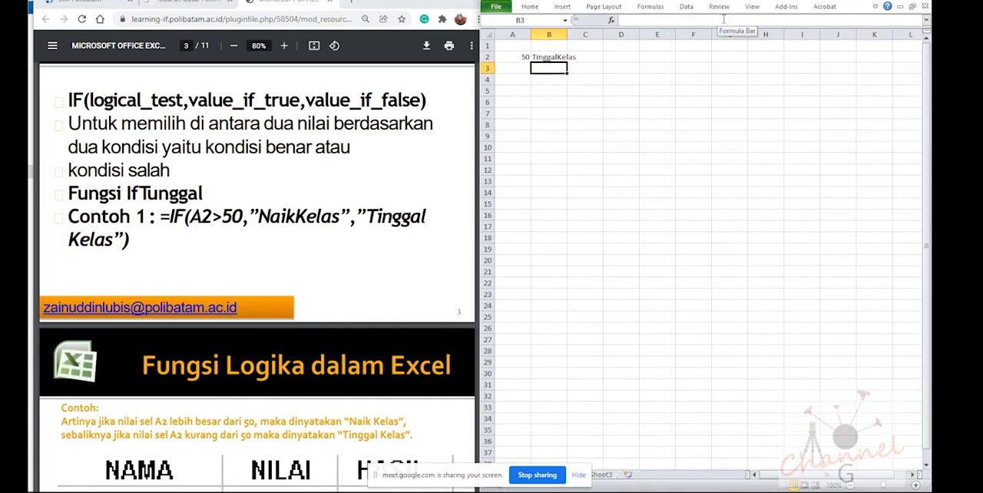
Insert a space in both result texts of the B2 formula, making them "Naik Kelas" and "Tinggal Kelas"
left_click(547, 59)
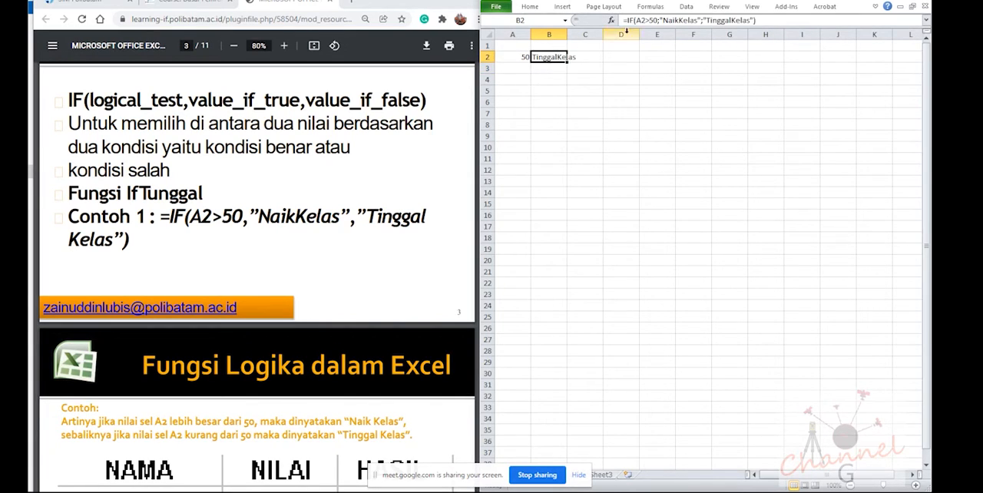
left_click(679, 20)
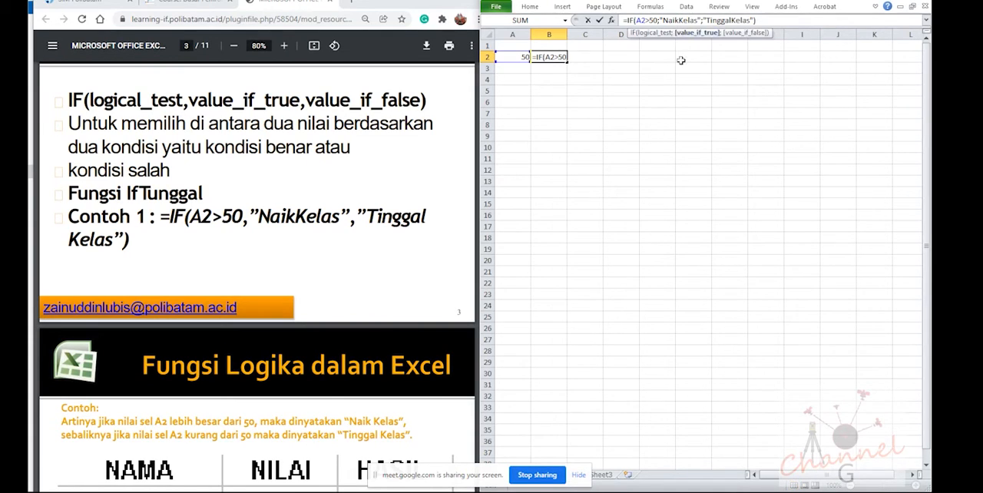
key("Return")
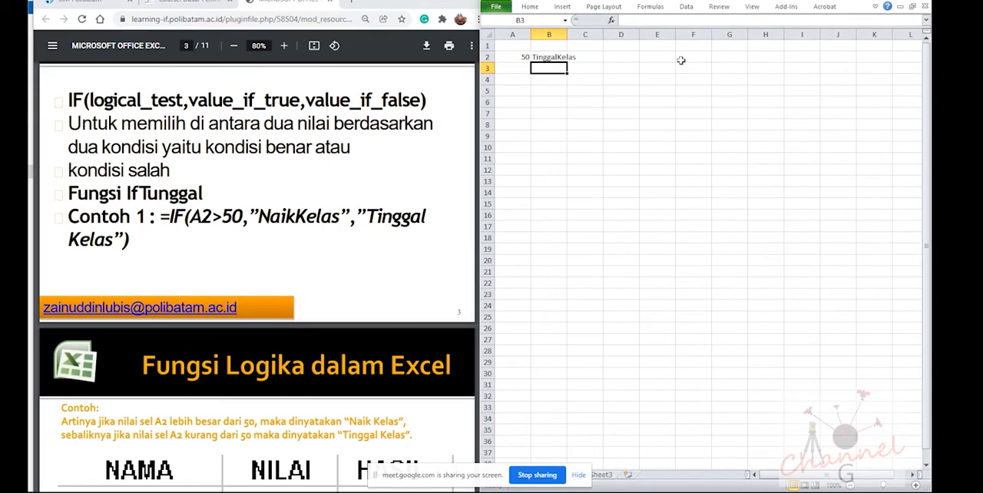
left_click(553, 57)
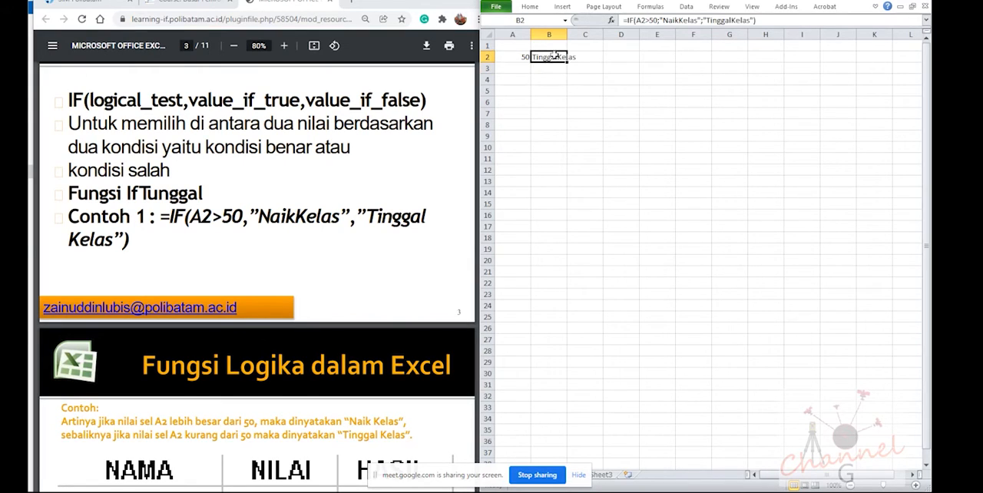
left_click(680, 21)
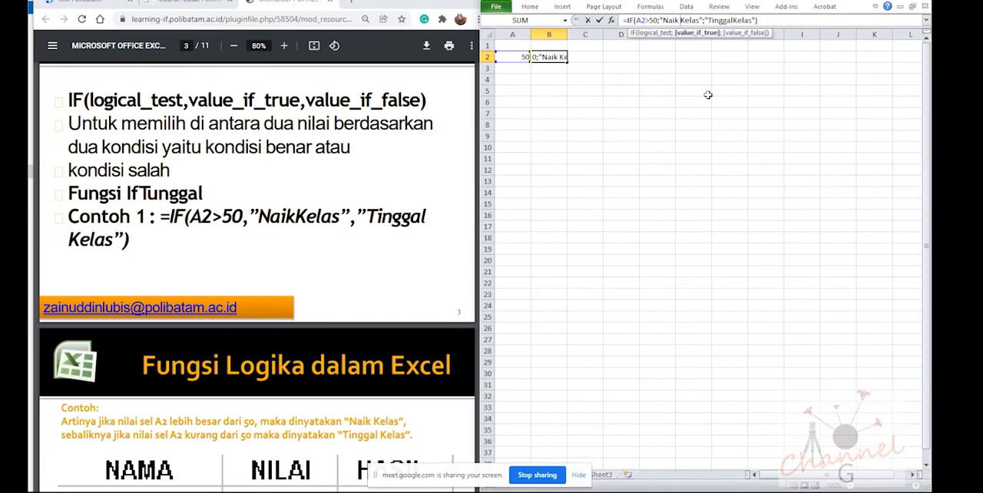
key("Return")
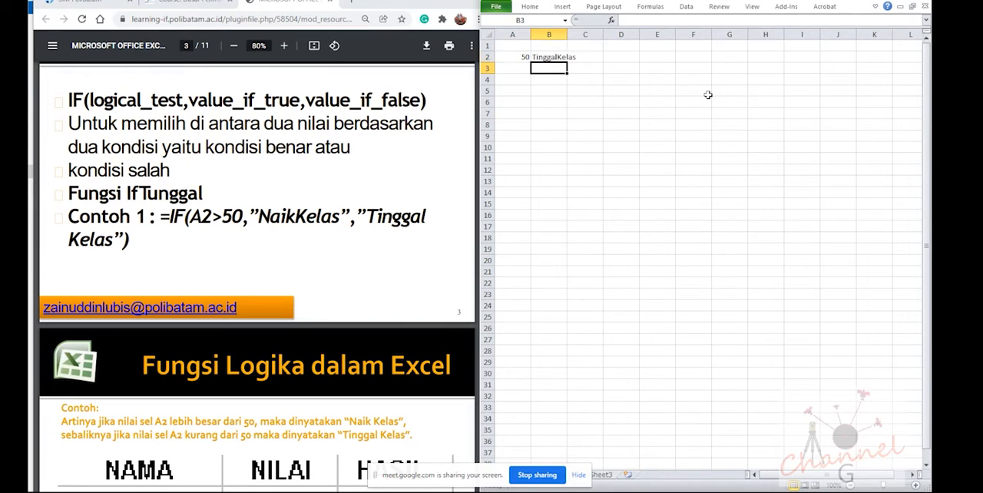
left_click(541, 59)
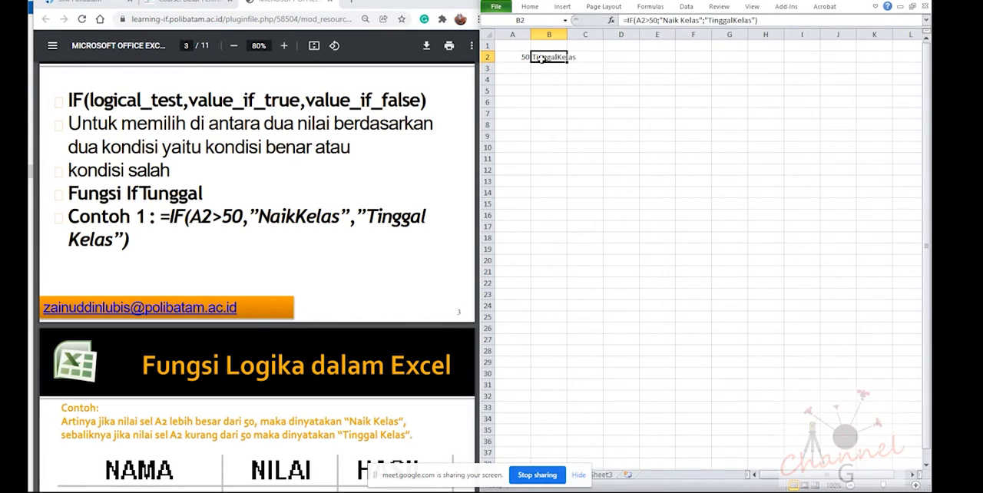
left_click(731, 20)
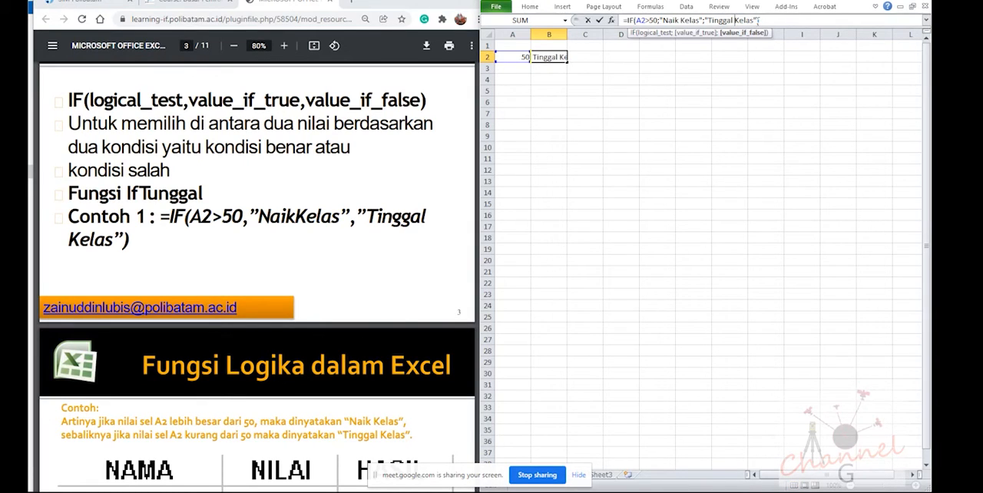
key("Return")
Check the result in cell B2 and examine the NAMA, NILAI and HASIL example table on page 4 of the PDF
left_click(560, 57)
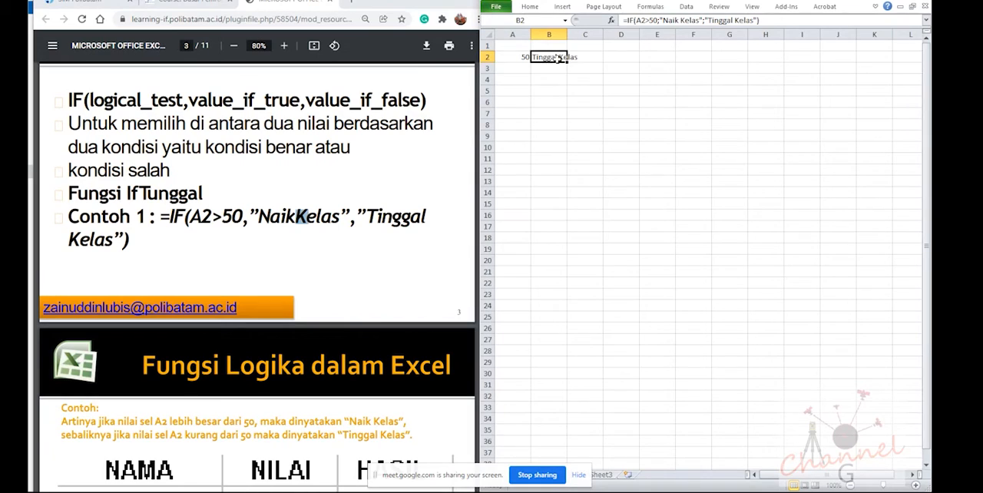
left_click(550, 77)
left_click(553, 59)
left_click(545, 67)
left_click(544, 57)
left_click(309, 247)
scroll(309, 247, "down", 5)
scroll(309, 247, "up", 1)
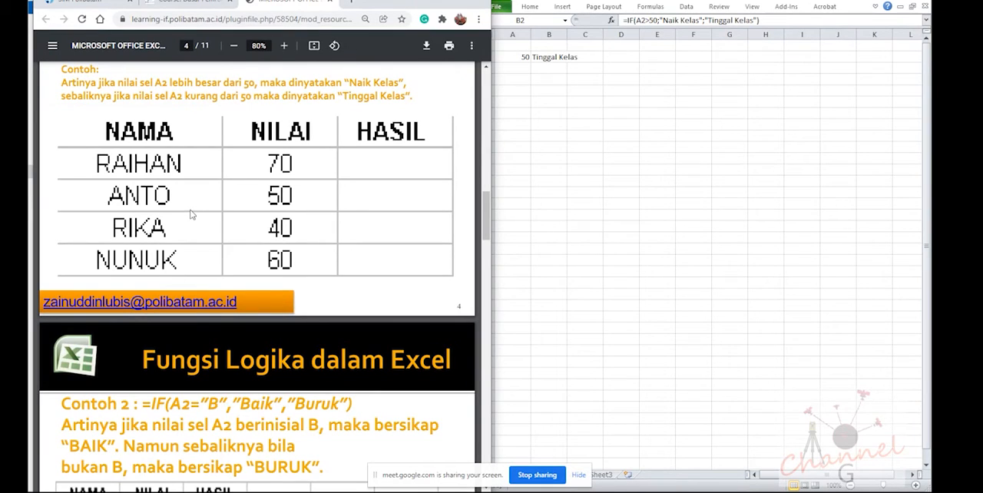
Enter the NILAI scores 70, 50, 40 and 60 from the PDF table into cells A2 to A5
left_click(507, 50)
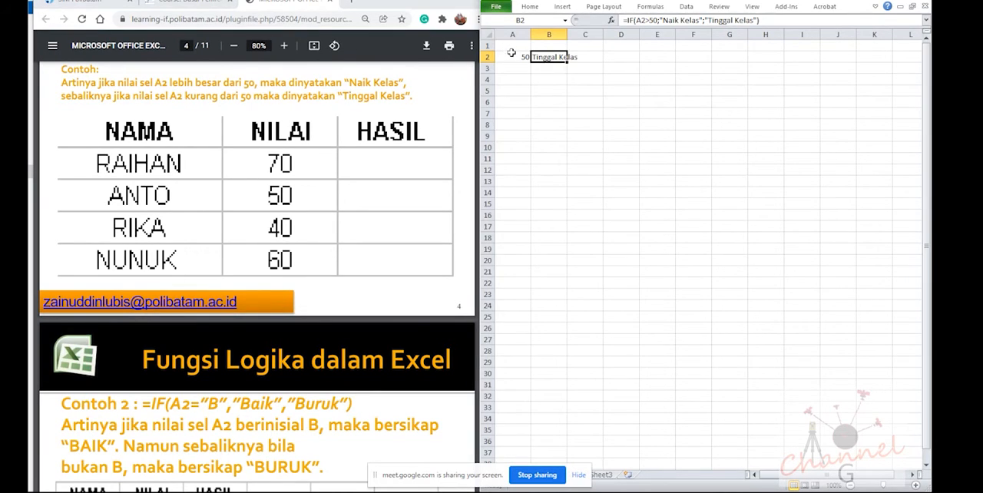
left_click(513, 57)
type("7")
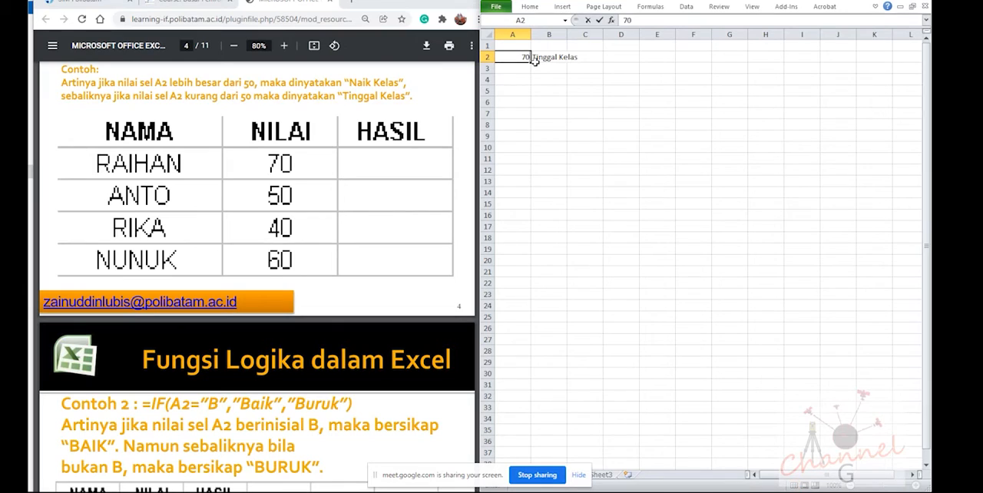
type("0")
key("Return")
type("50")
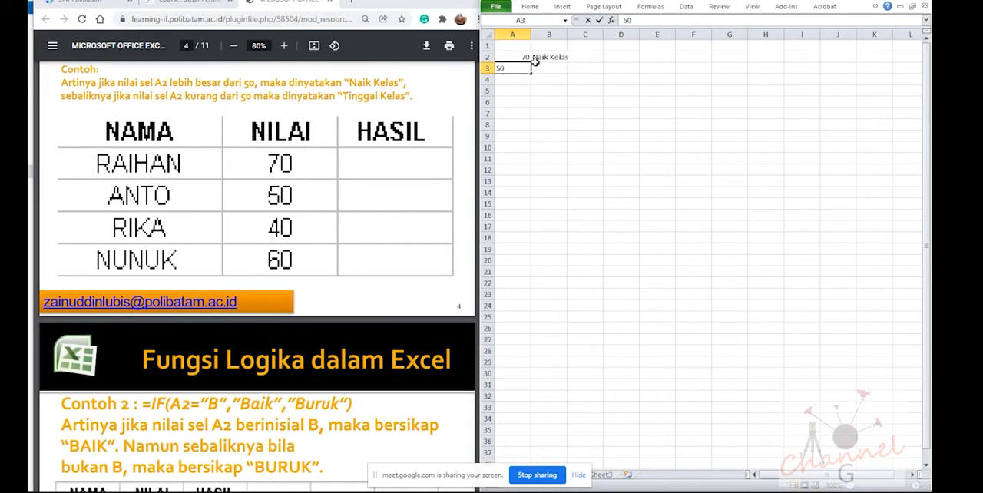
key("Return")
type("40")
key("Return")
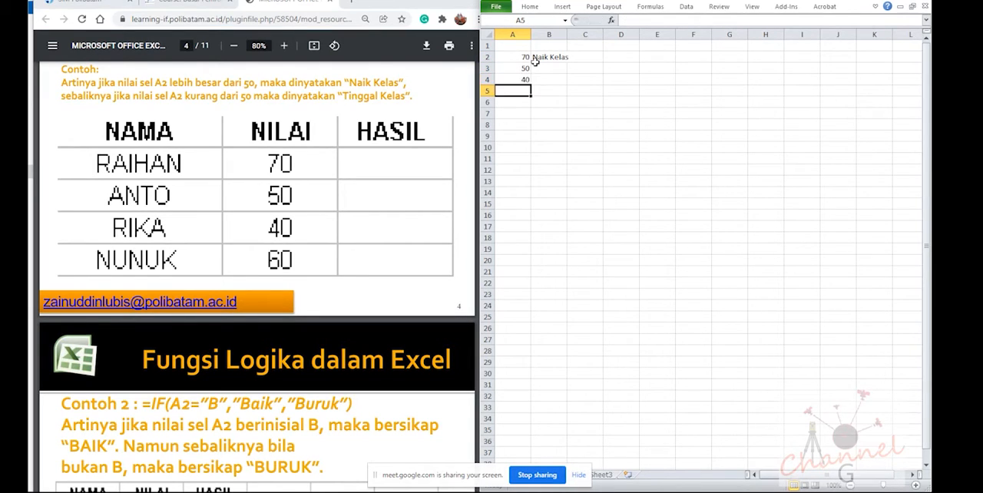
type("60")
key("Return")
Fill the IF formula of cell B2 down to B5 for the remaining scores
left_click(535, 61)
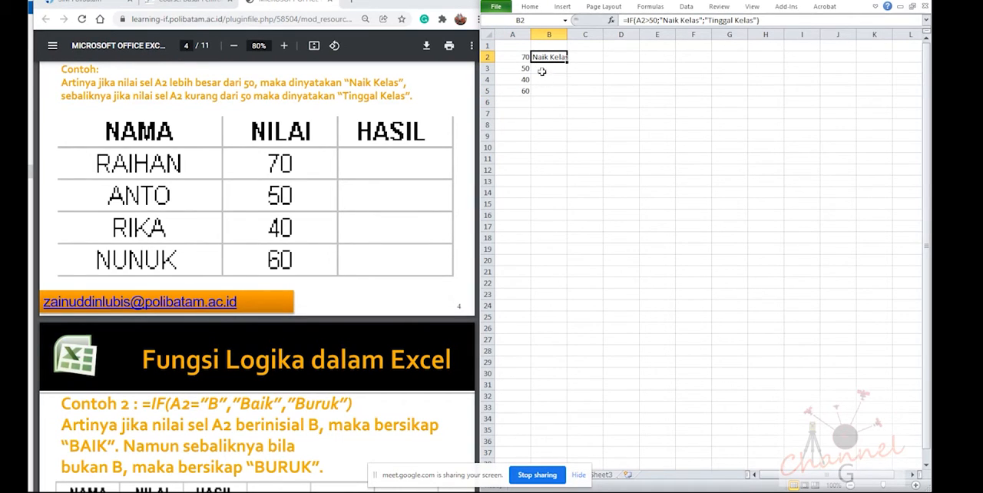
left_click(522, 58)
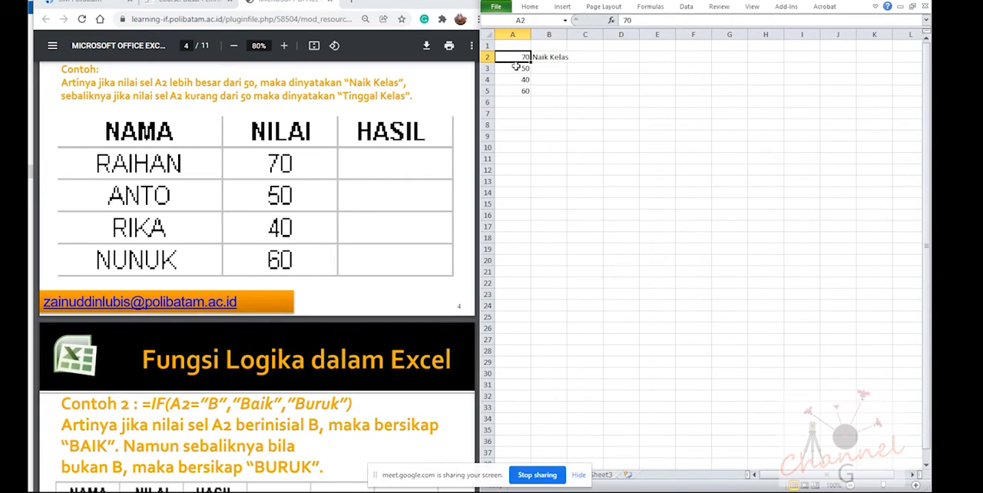
left_click(554, 61)
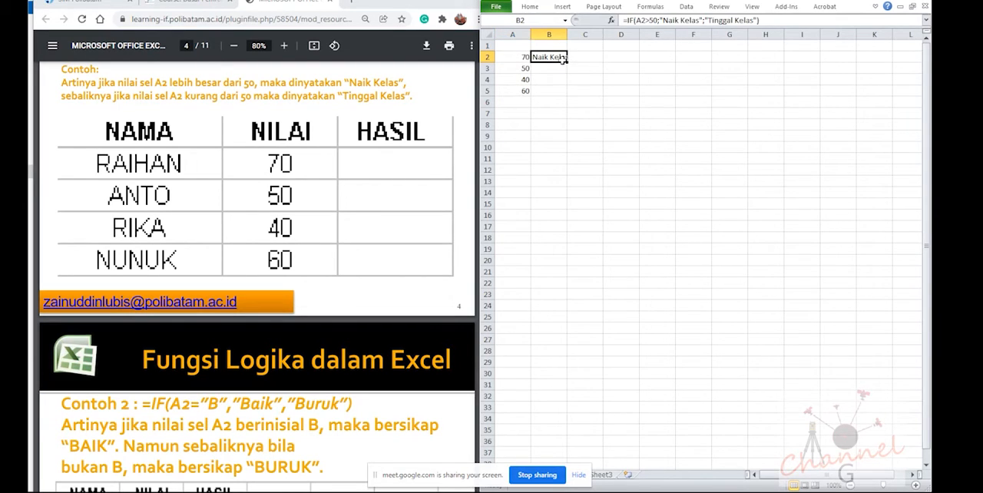
left_click_drag(565, 62, 566, 96)
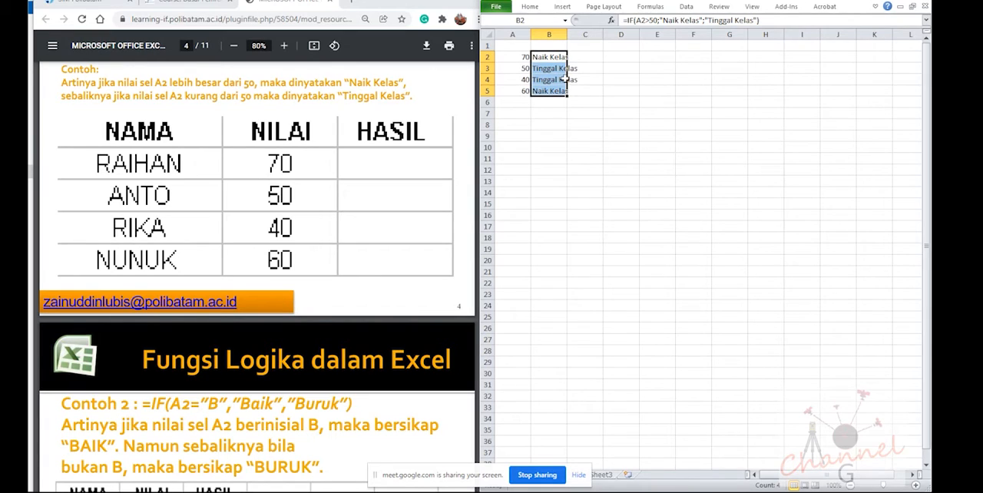
Compare the scores in A2 to A5 with their IF formulas and results in B2 to B5
left_click(550, 56)
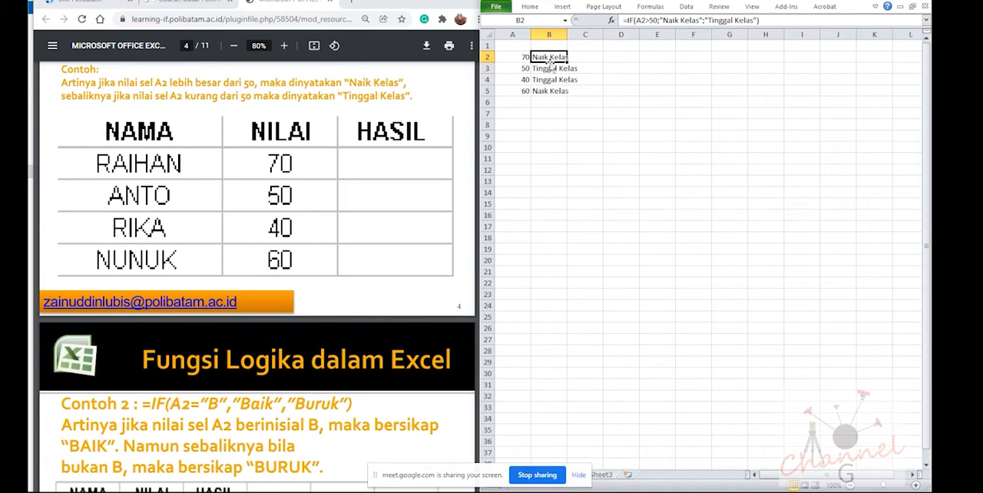
left_click(547, 67)
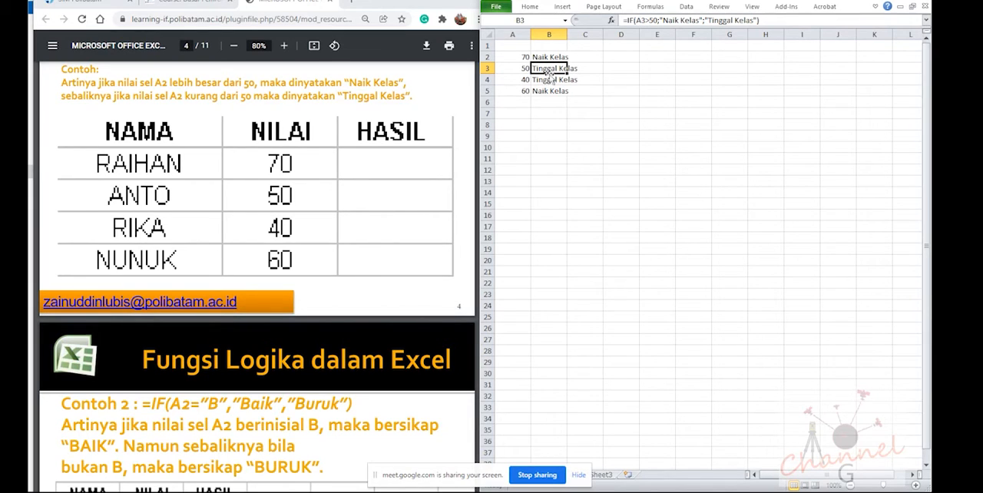
left_click(549, 56)
left_click(547, 68)
left_click(544, 79)
left_click(549, 57)
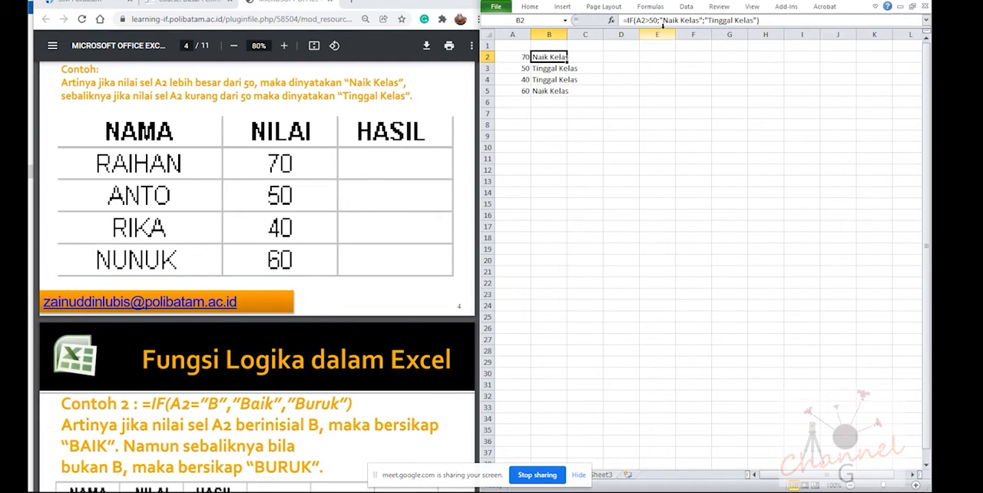
left_click(550, 68)
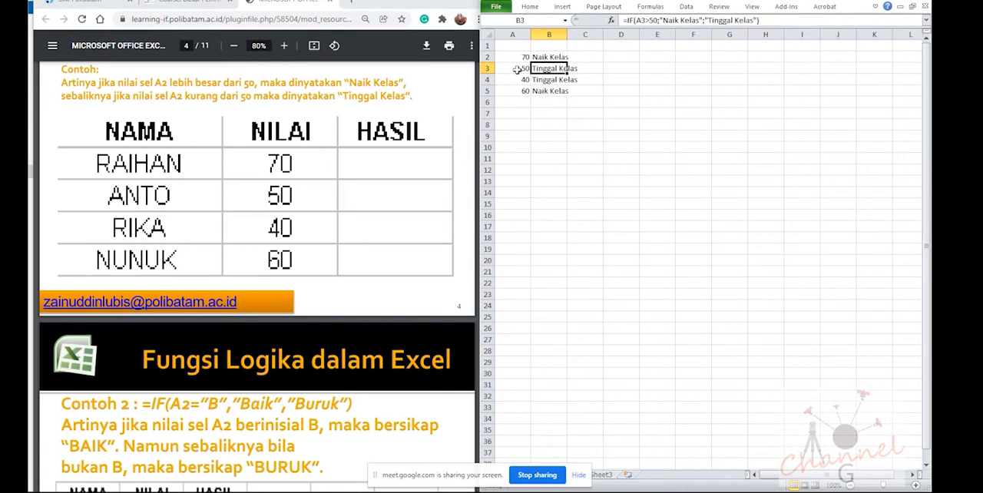
left_click(517, 68)
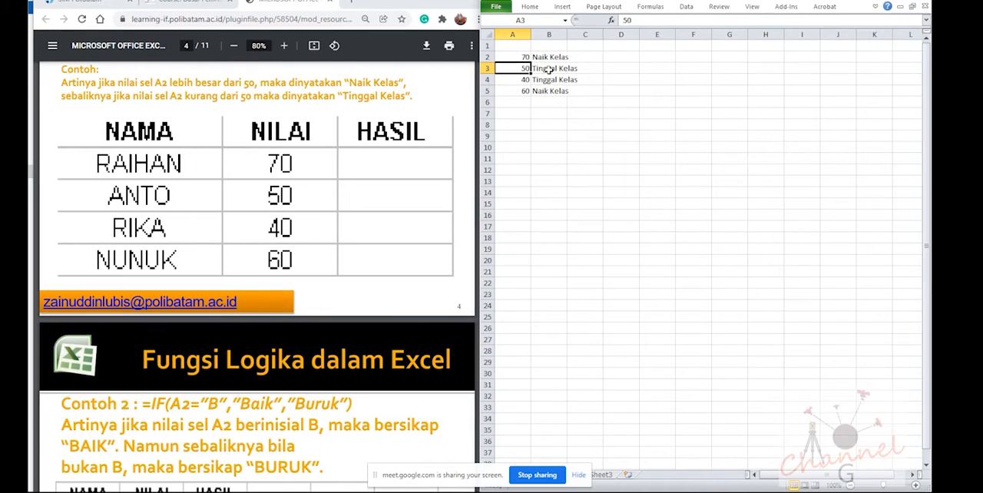
left_click(523, 80)
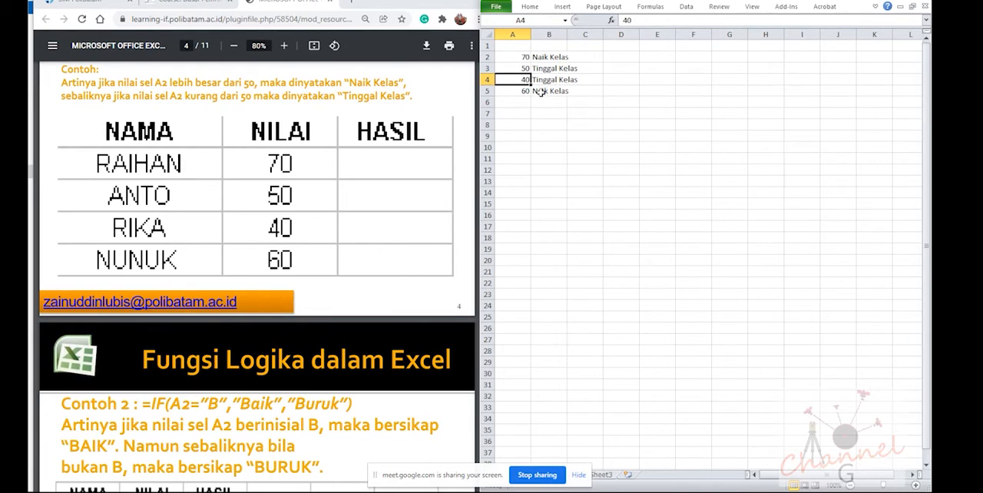
left_click(521, 92)
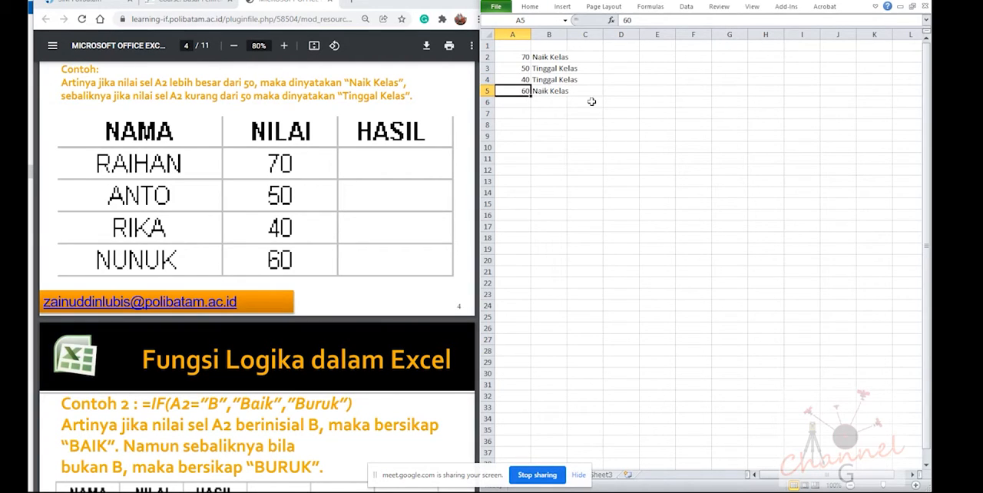
Bring the Contoh 2 formula and its NAMA, NILAI and HASIL table on page 5 of the PDF into view
scroll(265, 292, "down", 3)
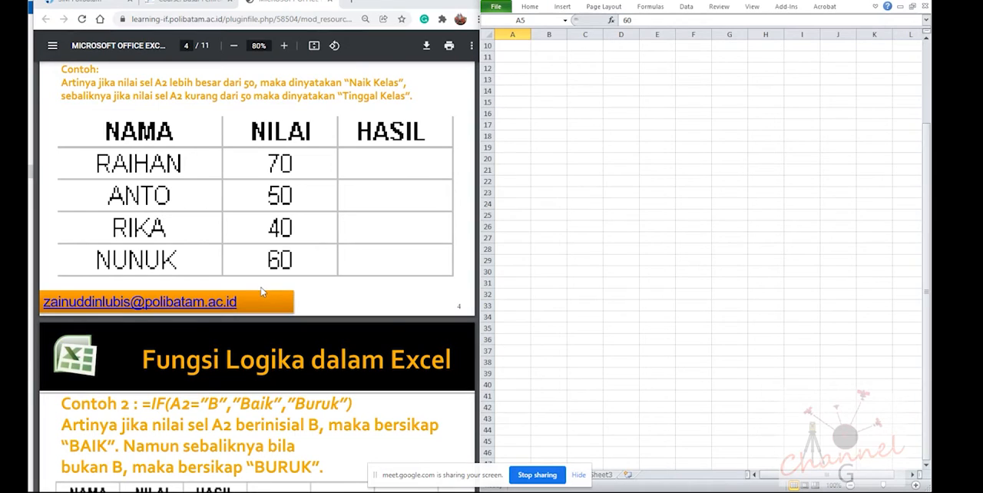
scroll(564, 223, "up", 3)
left_click(356, 268)
scroll(356, 269, "down", 4)
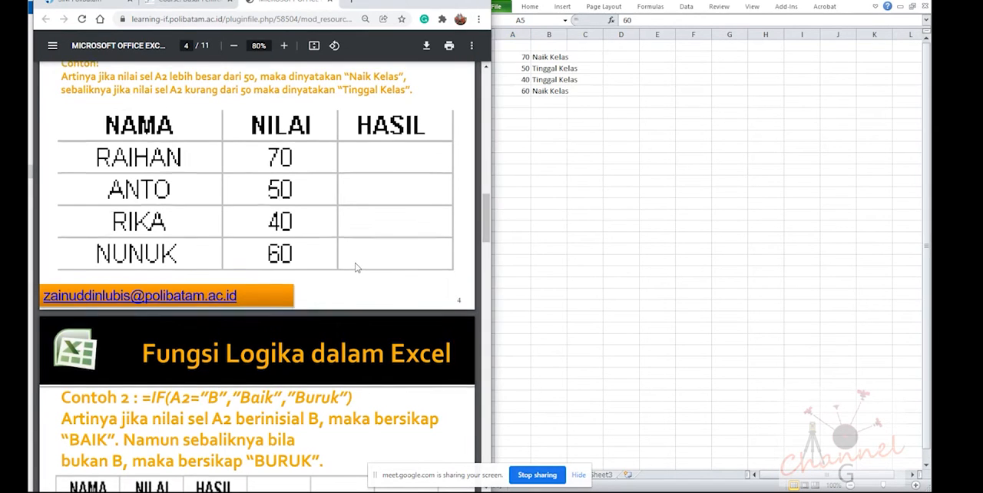
scroll(356, 269, "up", 1)
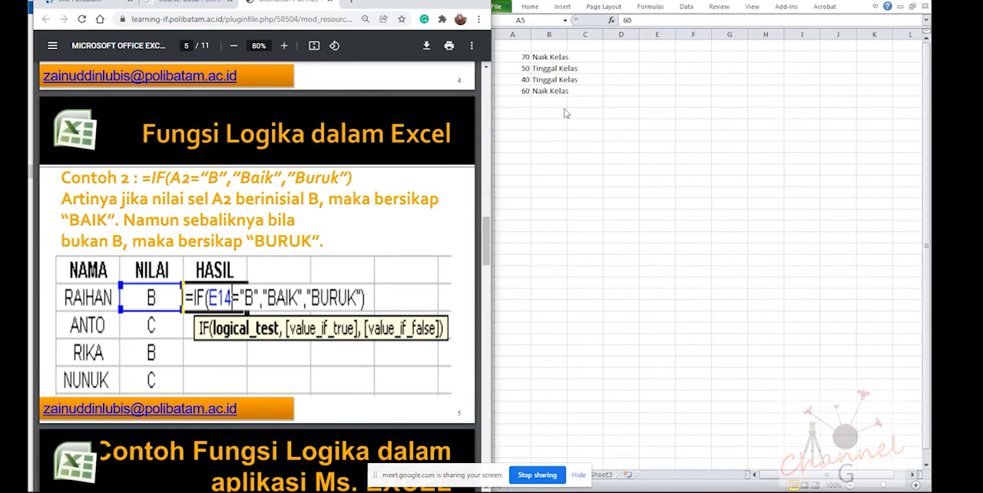
Examine the arguments of the IF formula in cell B5 and compare them with the Contoh 2 example in the PDF
left_click(544, 91)
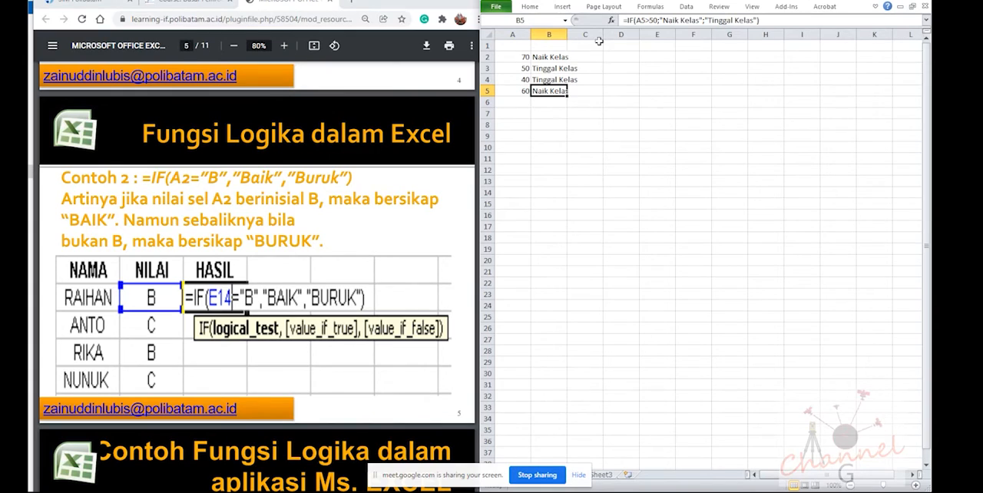
left_click(662, 21)
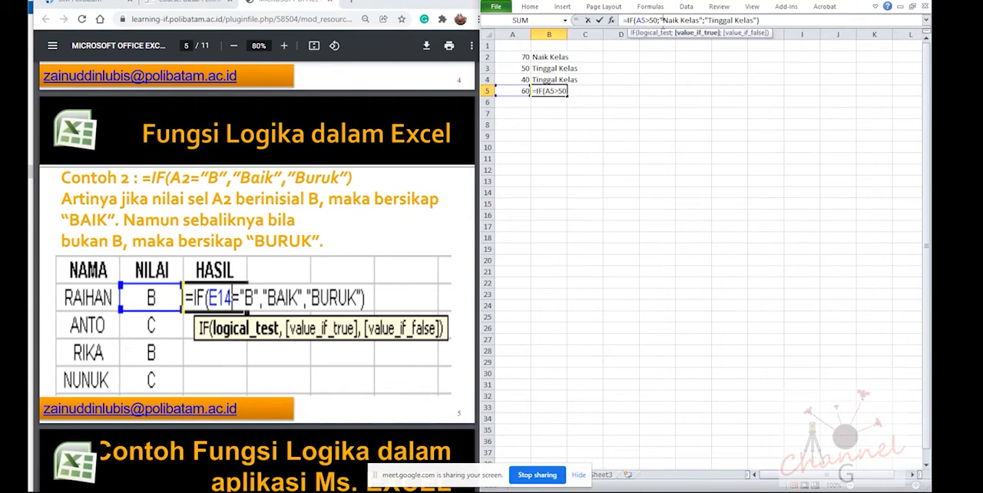
left_click(658, 21)
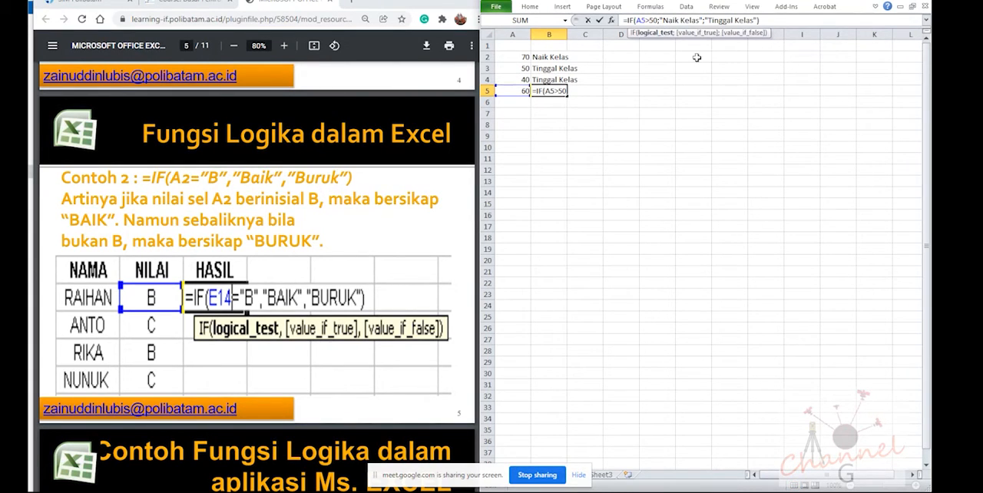
key("Return")
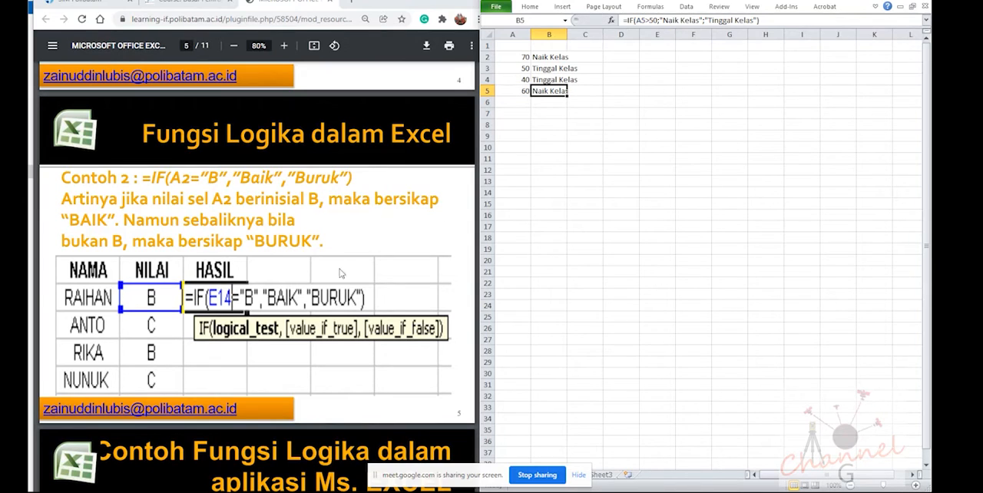
left_click(295, 330)
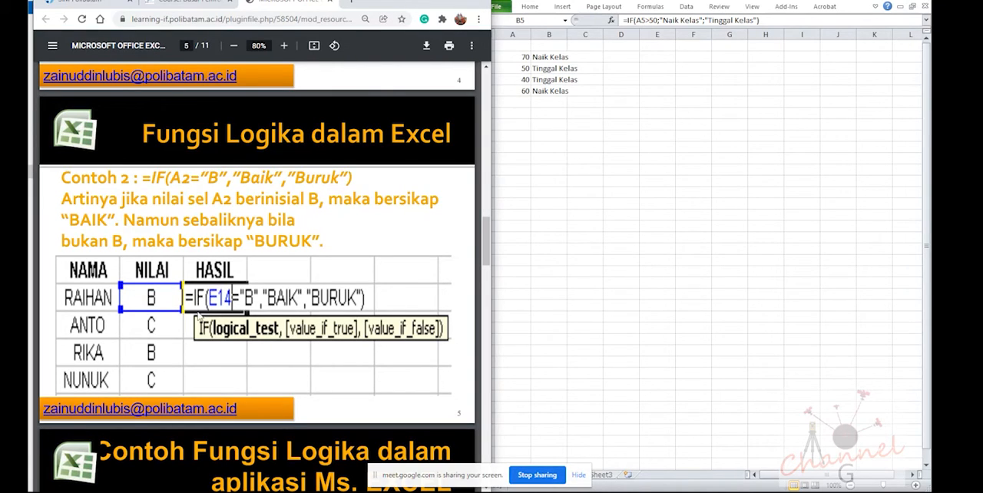
Move the scores and results in A2:B5 one column over to B2:C5
left_click(542, 92)
left_click_drag(523, 57, 533, 91)
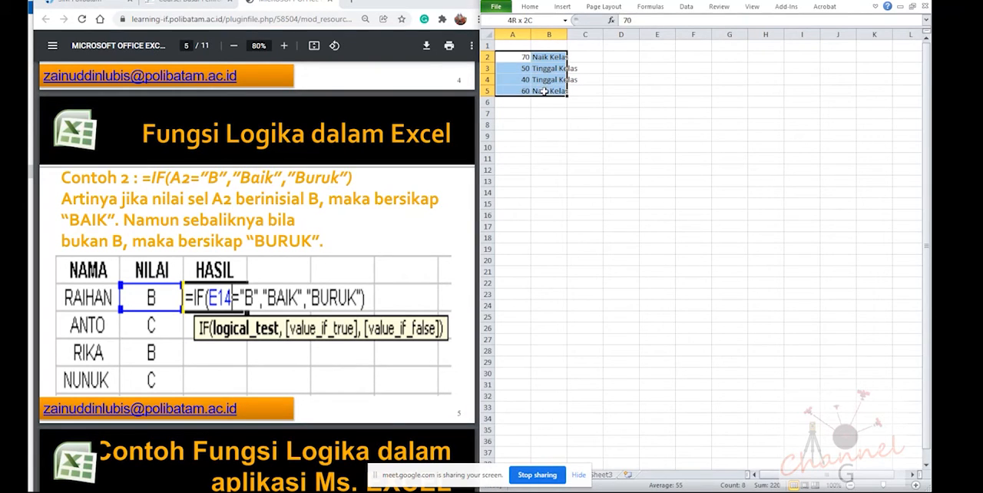
left_click_drag(516, 51, 542, 58)
Enter the Contoh 2 grades B and C into cells B8 and B9
left_click(543, 113)
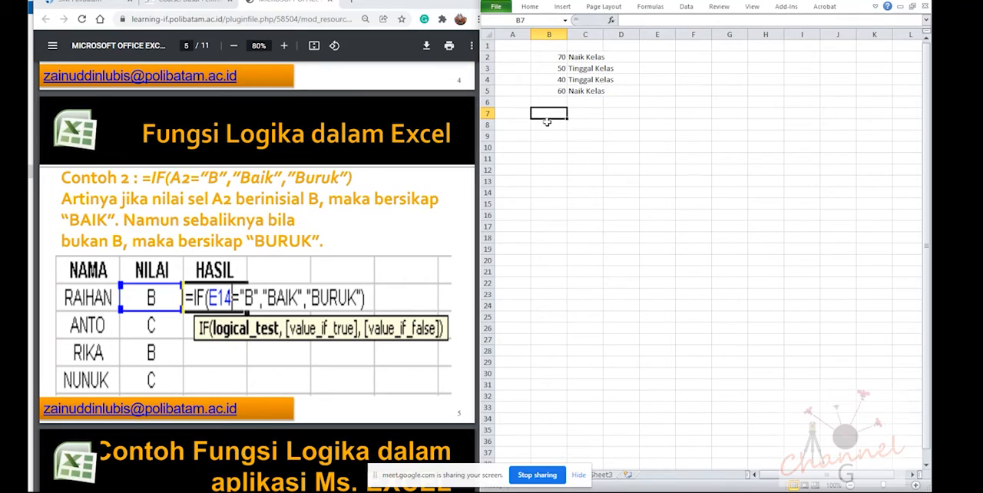
left_click(548, 123)
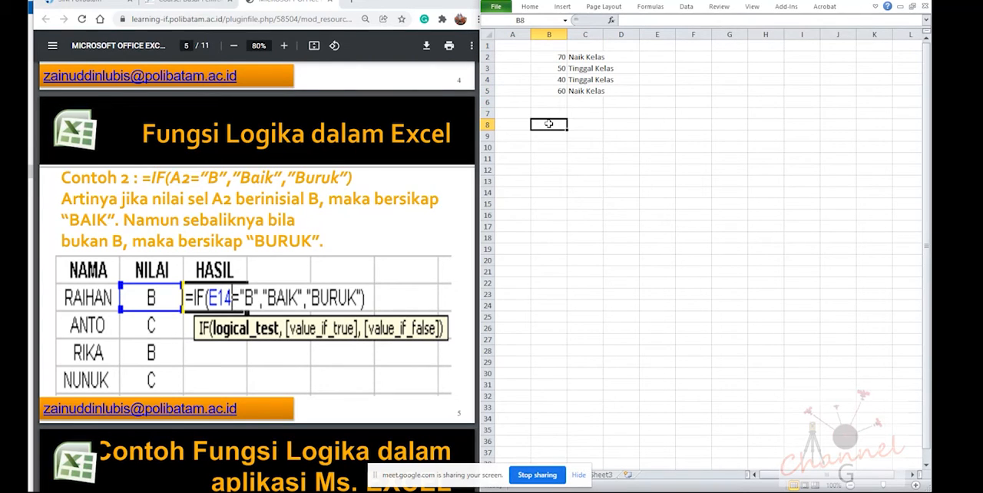
type("B")
key("Return")
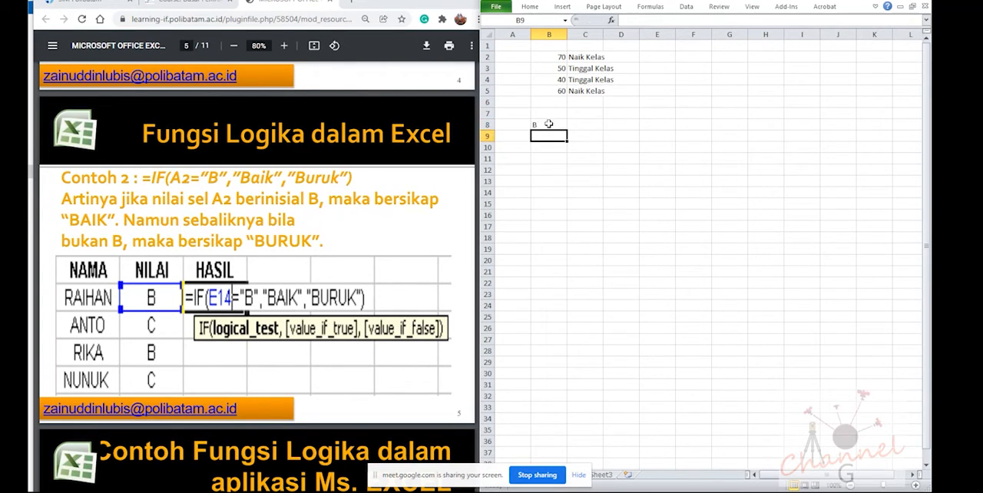
type("C")
key("Return")
Copy the IF formula from cell C5 into cell C8 beside the grade B
key("Up")
key("Right")
key("Up")
key("Up")
key("Up")
key("Up")
key("ctrl+c")
key("Down")
key("Down")
key("Down")
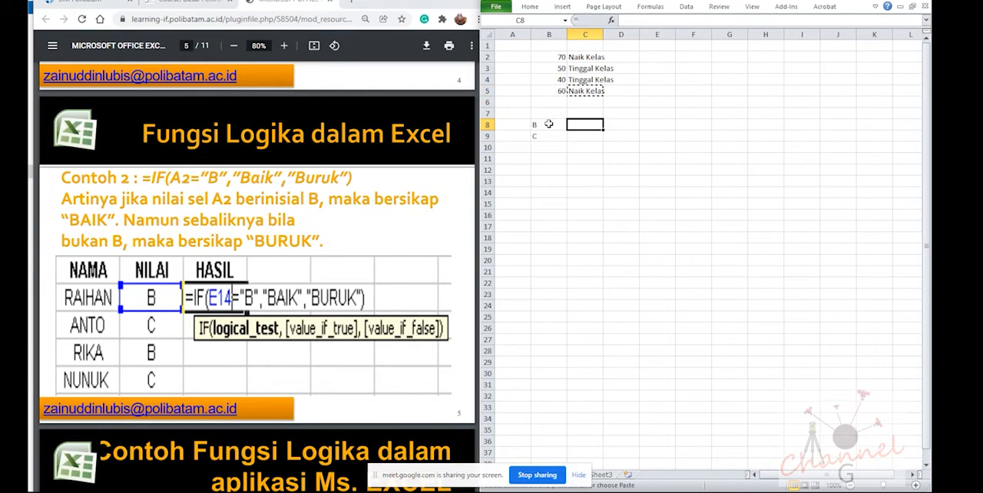
key("ctrl+v")
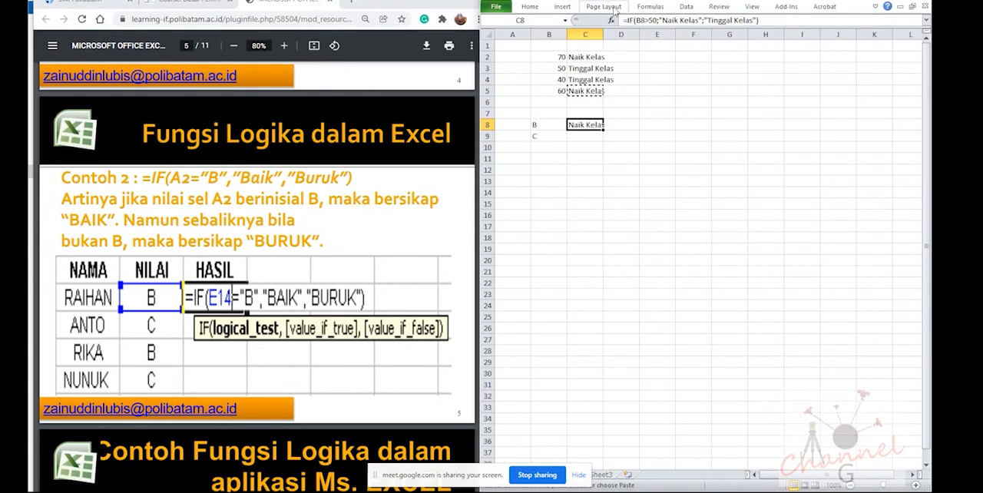
Change the logical test of the C8 formula to B8="B"
left_click(645, 20)
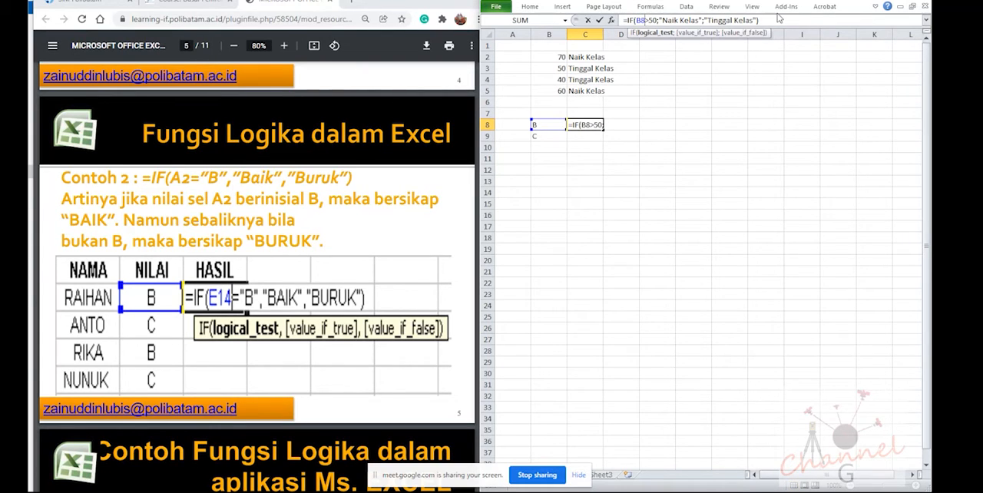
key("BackSpace")
type("=\"")
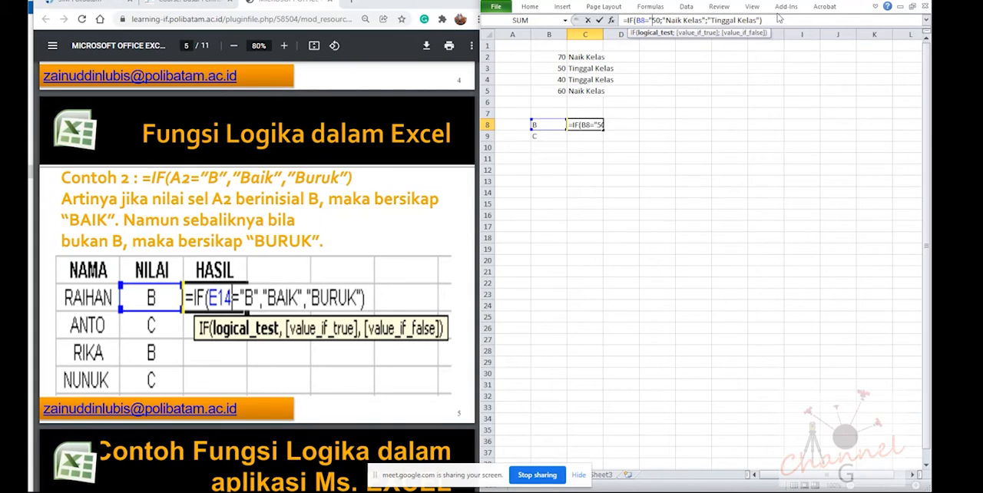
key("Delete")
key("Delete")
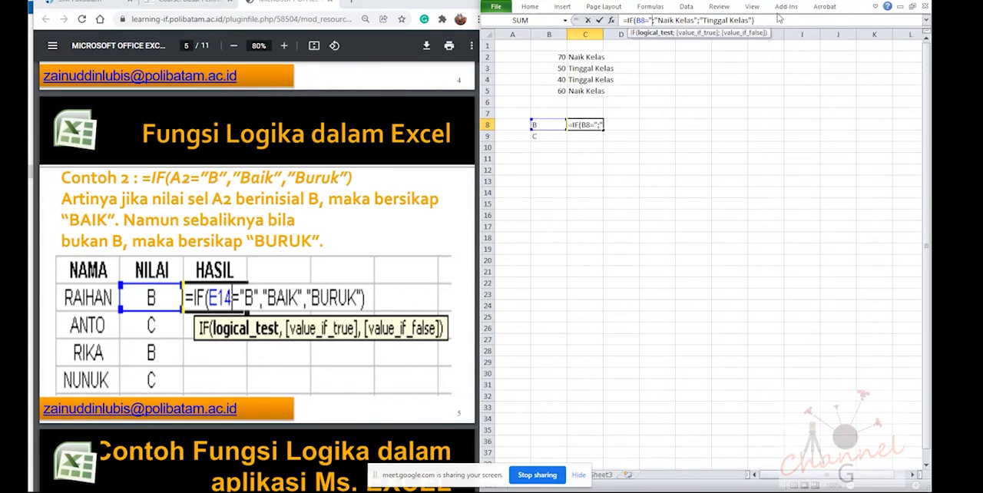
type("B\"")
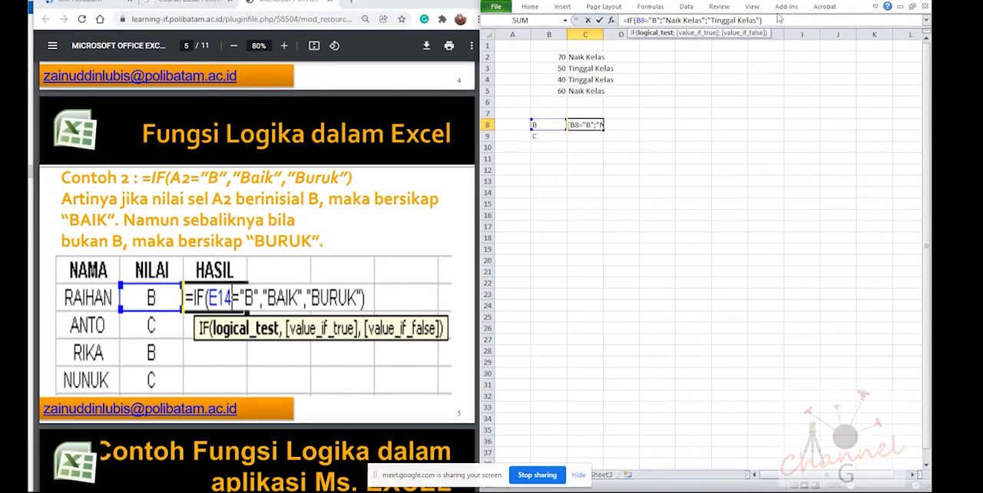
Replace the value-if-true text of the C8 formula with "Baik"
key("Right")
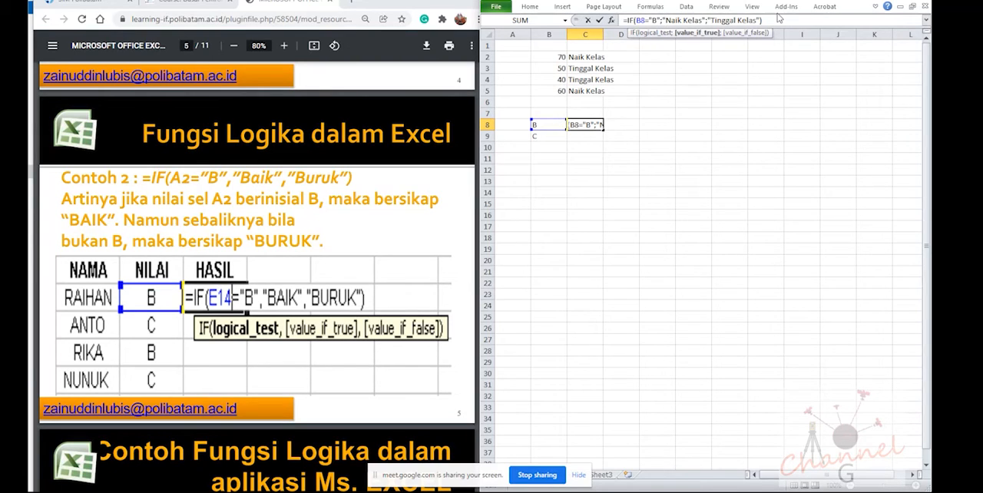
key("Delete")
key("Delete")
key("Delete")
key("Delete")
key("Delete")
key("Delete")
key("Delete")
key("Delete")
key("Delete")
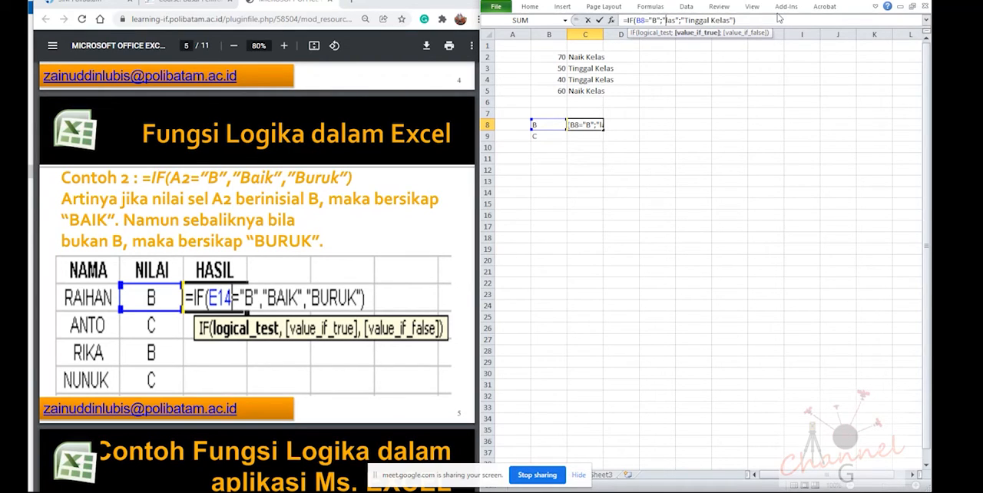
key("Delete")
type("Baik")
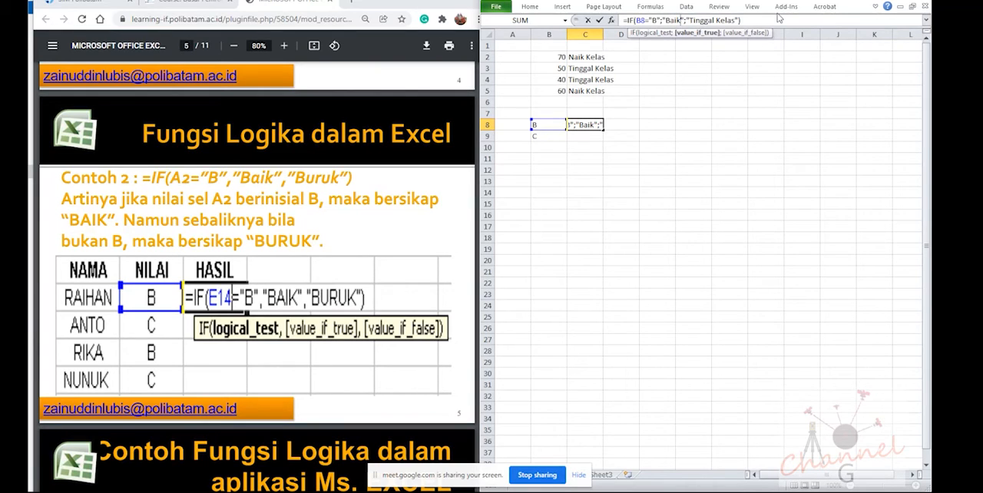
Replace the value-if-false text of the C8 formula with "Buruk" and commit the formula
key("Right")
key("Right")
key("Right")
key("Right")
key("Right")
key("Right")
key("Right")
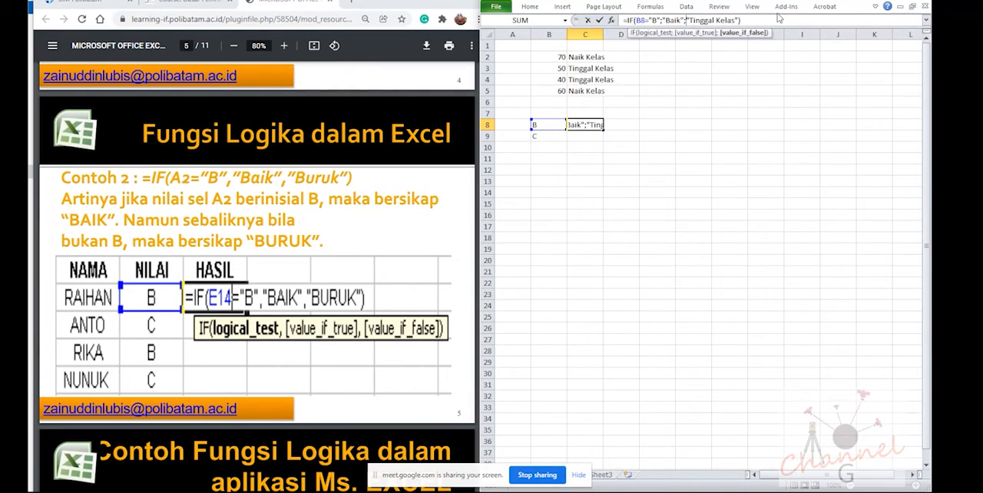
key("Delete")
key("Delete")
key("Delete")
key("Delete")
key("Delete")
key("Delete")
key("Delete")
key("Delete")
key("Delete")
key("Delete")
key("Delete")
key("Delete")
key("Delete")
type("Buruk")
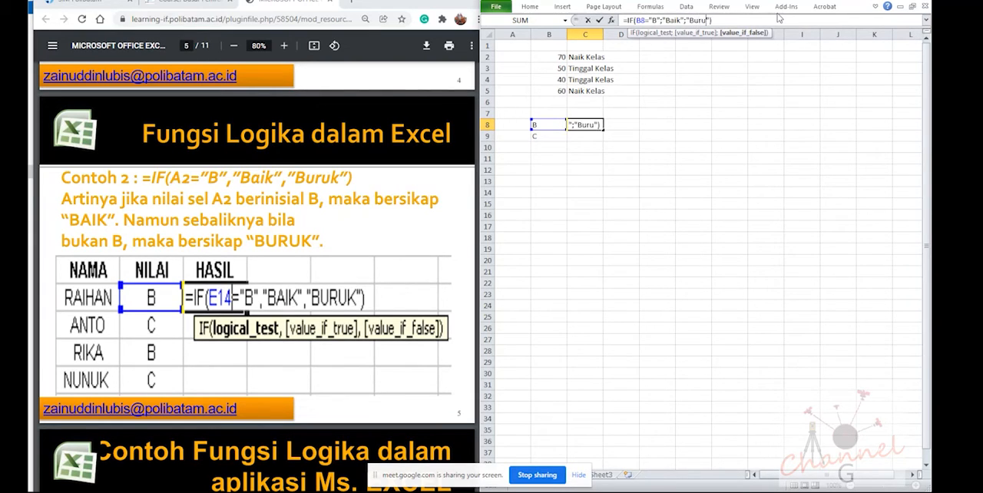
key("Return")
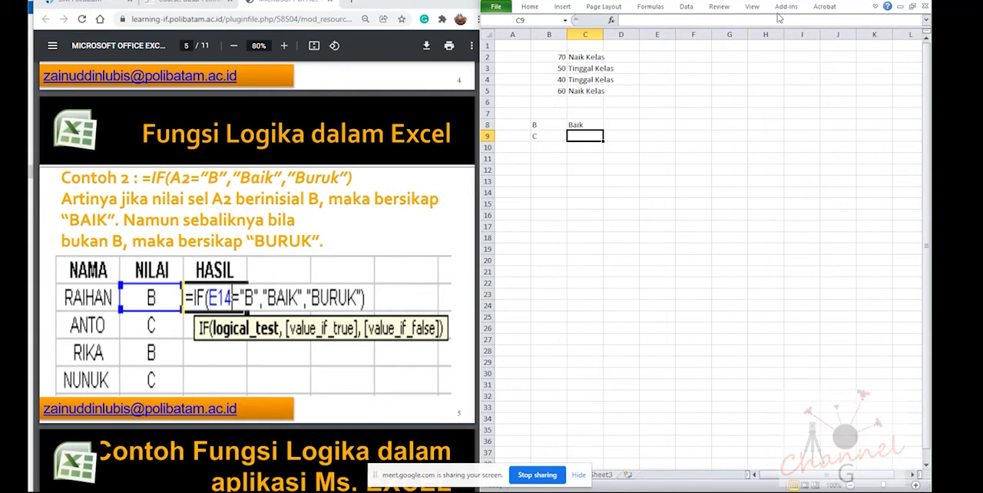
Fill the C8 formula down to C9 and check its result against the grade in B9
left_click(577, 125)
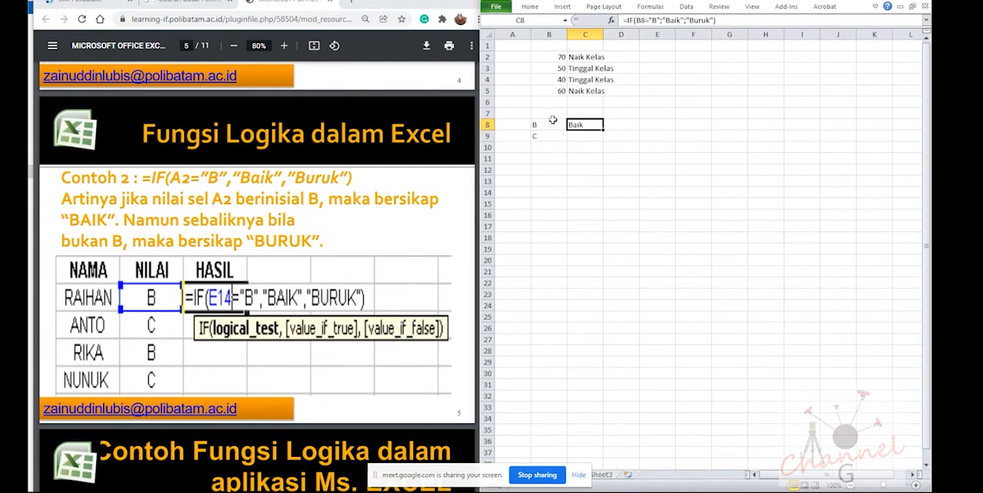
left_click_drag(603, 129, 602, 144)
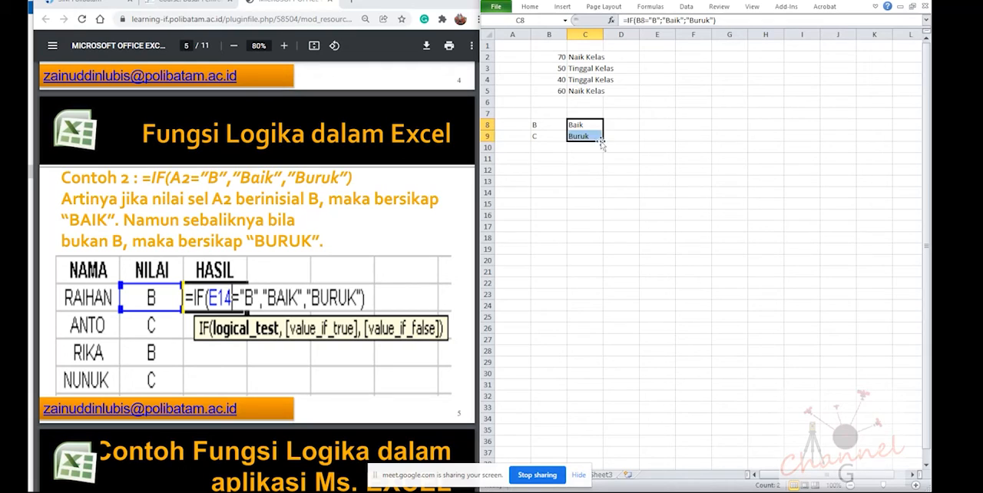
left_click(582, 137)
left_click(557, 137)
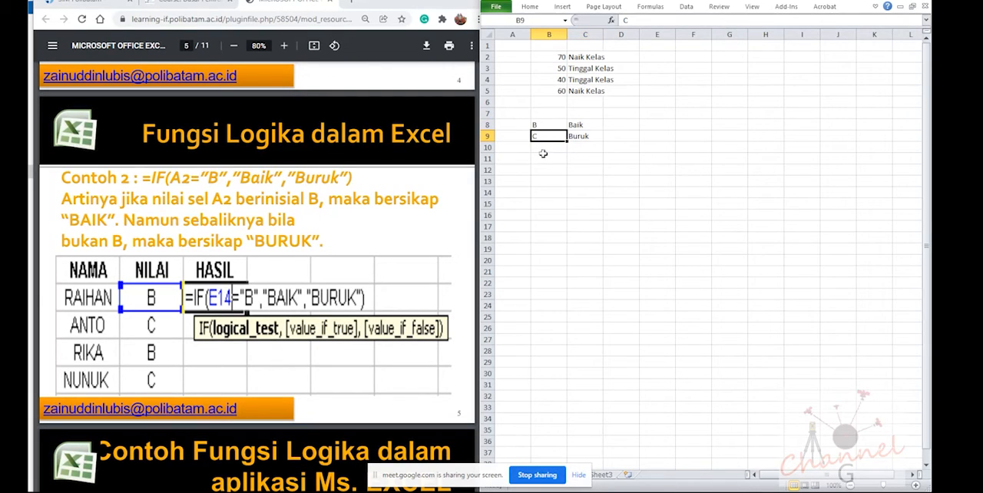
Enter grade A in B10 and fill the IF formula from C9 down to C10
left_click(544, 148)
type("A")
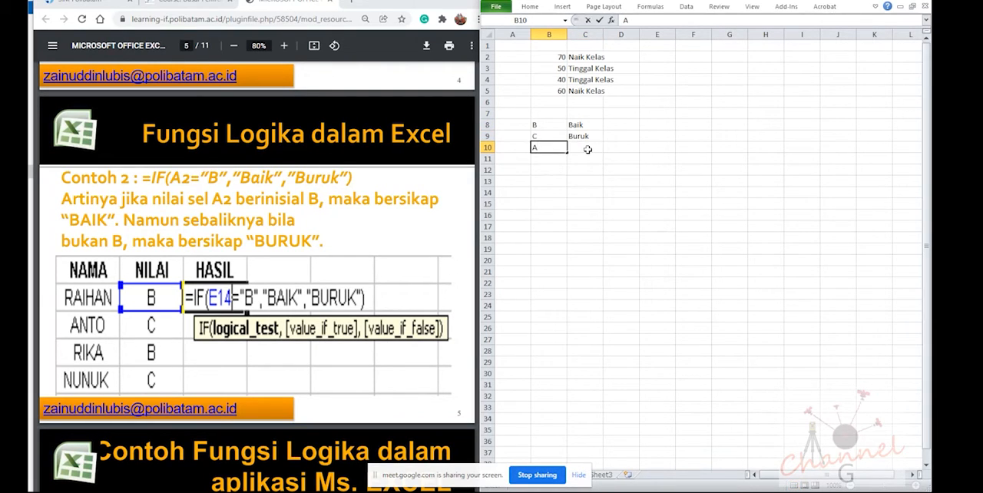
key("Return")
left_click(583, 136)
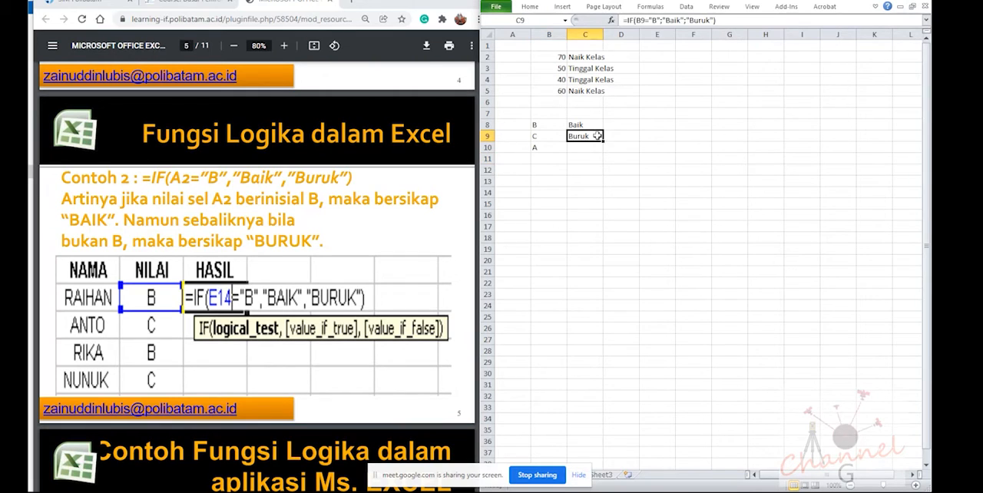
left_click_drag(603, 142, 604, 149)
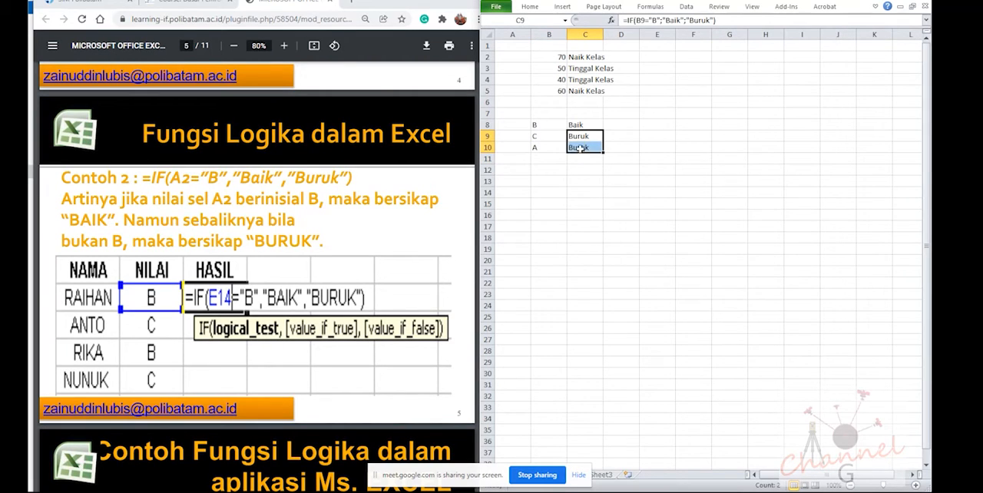
Compare the IF formulas in C8, C9 and C10 against their grades
left_click(583, 148)
left_click(568, 138)
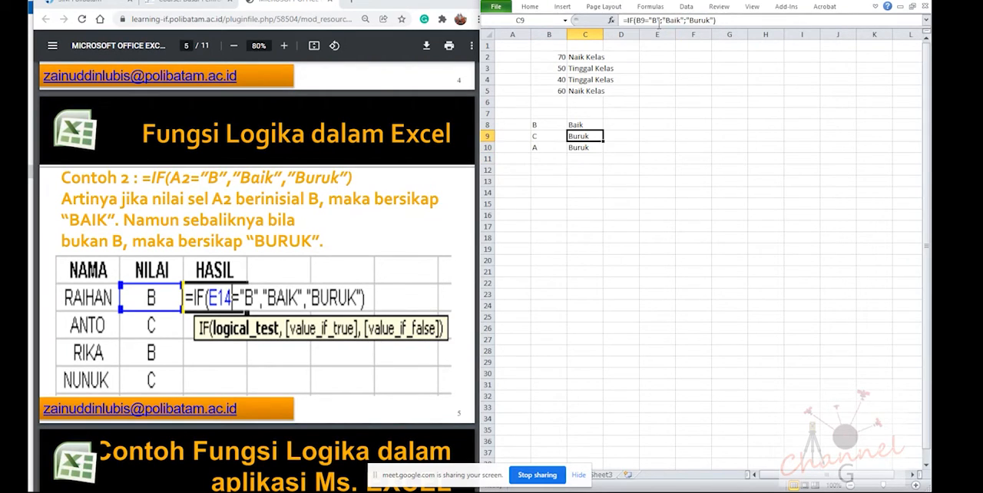
left_click(578, 145)
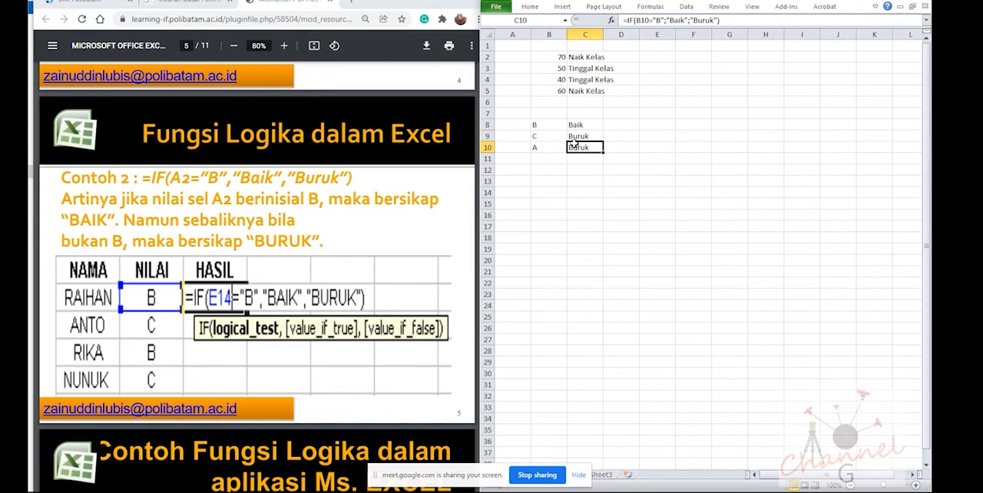
left_click(577, 125)
left_click(578, 146)
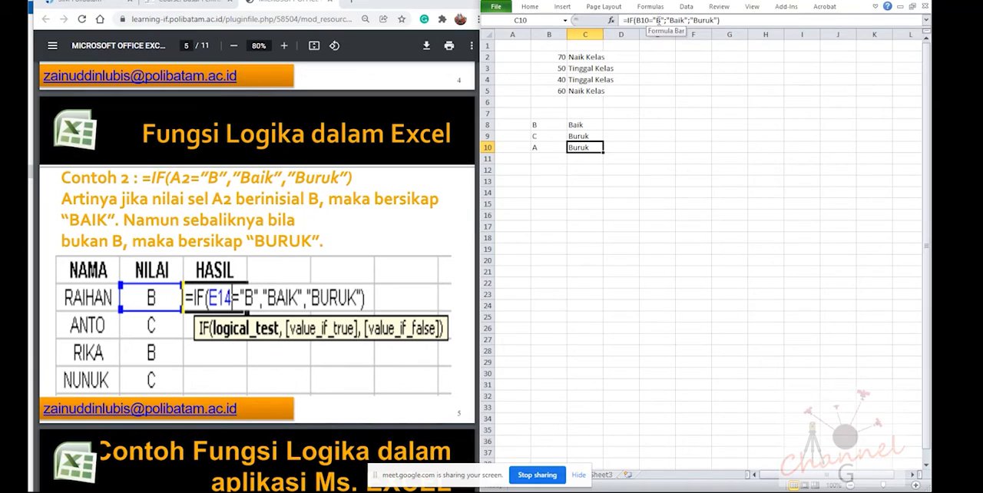
Test the C10 formula by changing the grade in B10 first to D and finally to E
left_click(540, 148)
type("D")
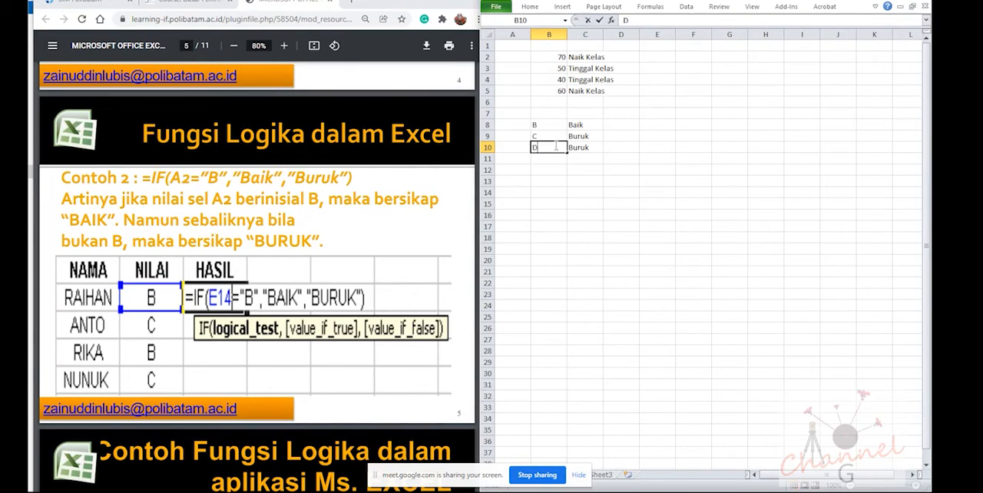
key("Return")
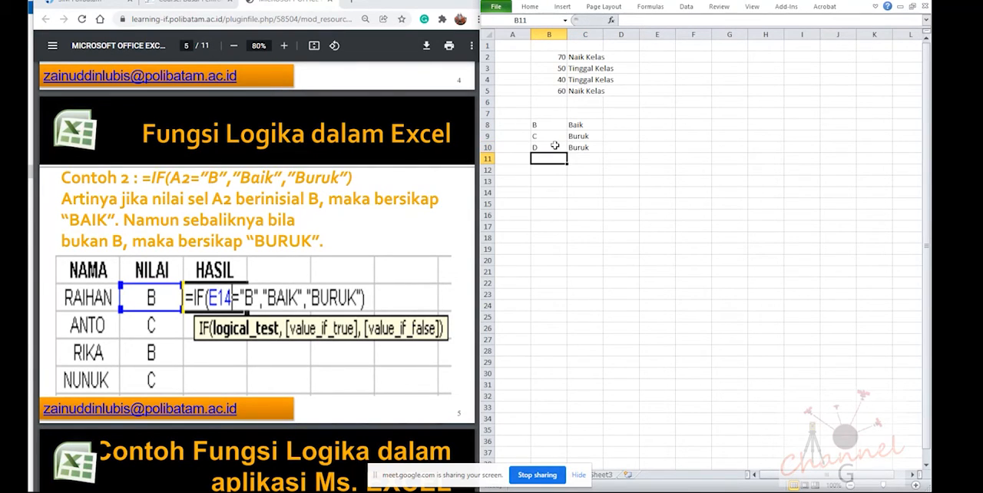
left_click(554, 145)
type("E")
key("Return")
Show the PDF's nested IF example on page 6 at 100% zoom with the full formula in view
scroll(228, 354, "down", 2)
scroll(574, 279, "up", 2)
left_click(293, 330)
scroll(293, 330, "down", 5)
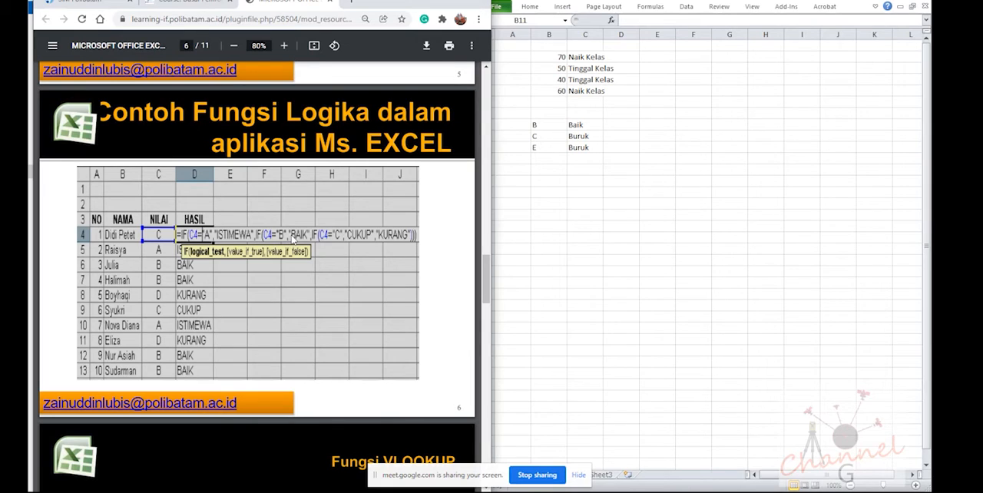
scroll(159, 265, "up", 1)
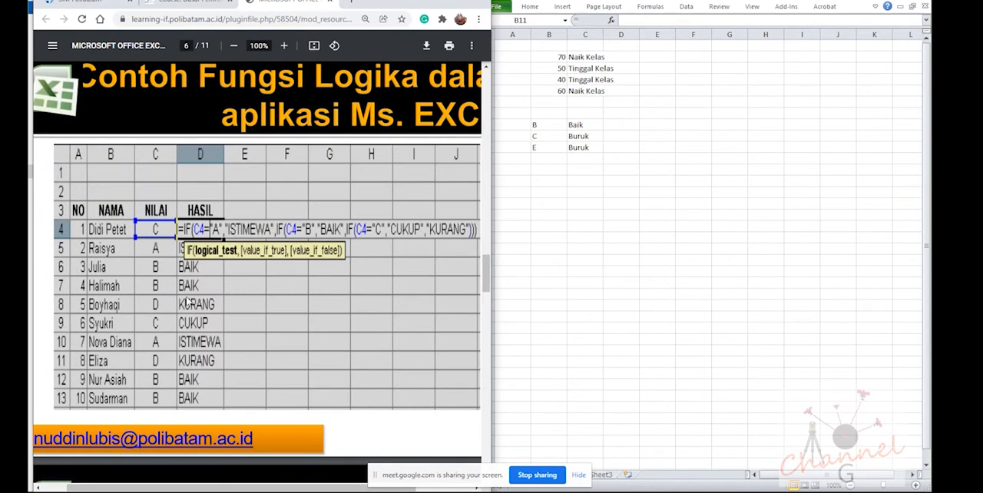
mouse_move(215, 489)
left_mouse_down()
mouse_move(250, 489)
mouse_move(230, 490)
left_mouse_up()
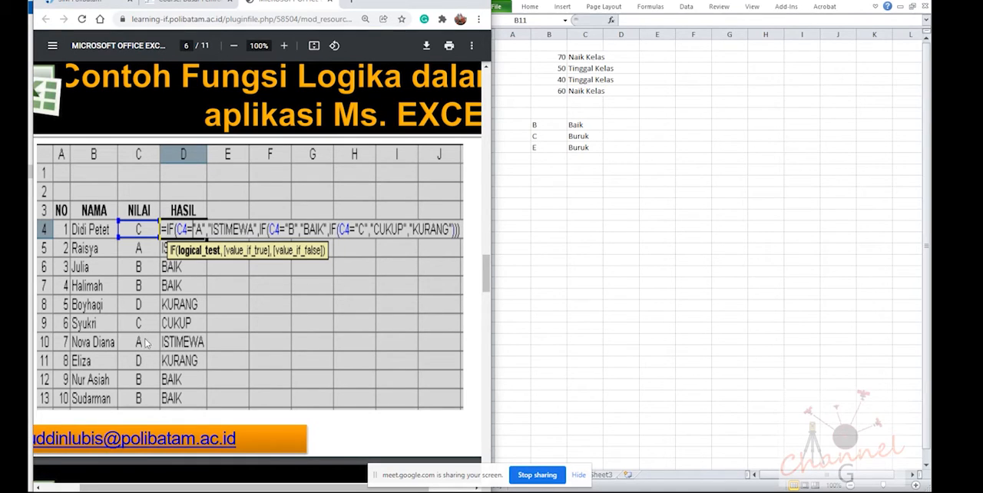
Copy the IF formula from C10 into C13 and enter grade C in B13
left_click(560, 183)
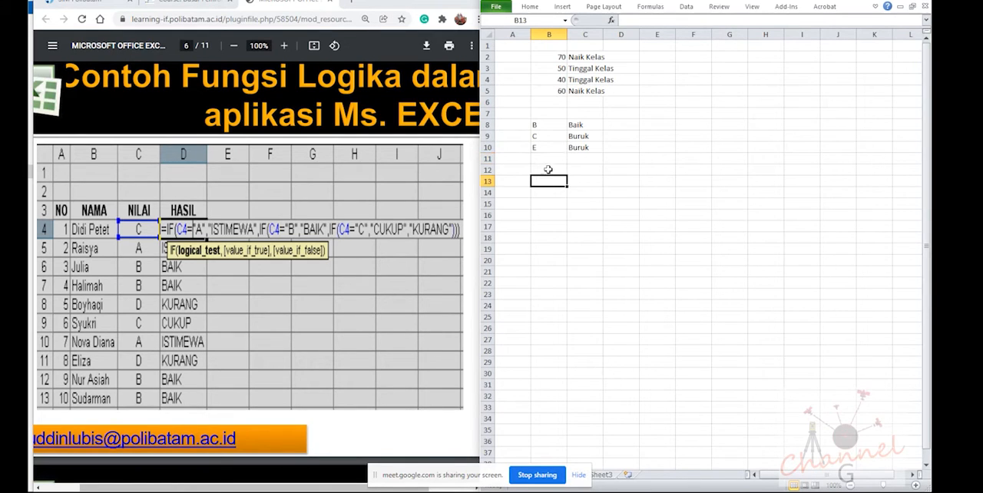
left_click(571, 145)
key("ctrl+c")
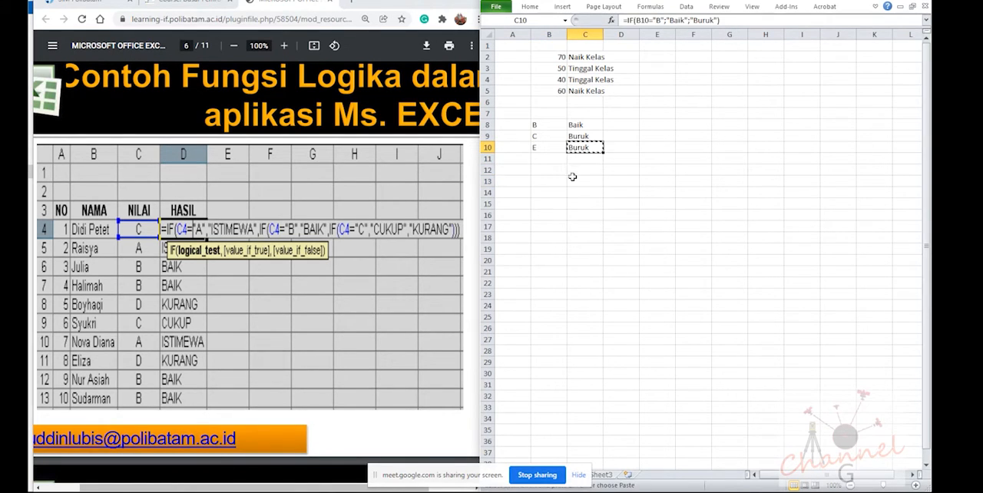
left_click(568, 181)
key("ctrl+v")
left_click(563, 182)
type("C")
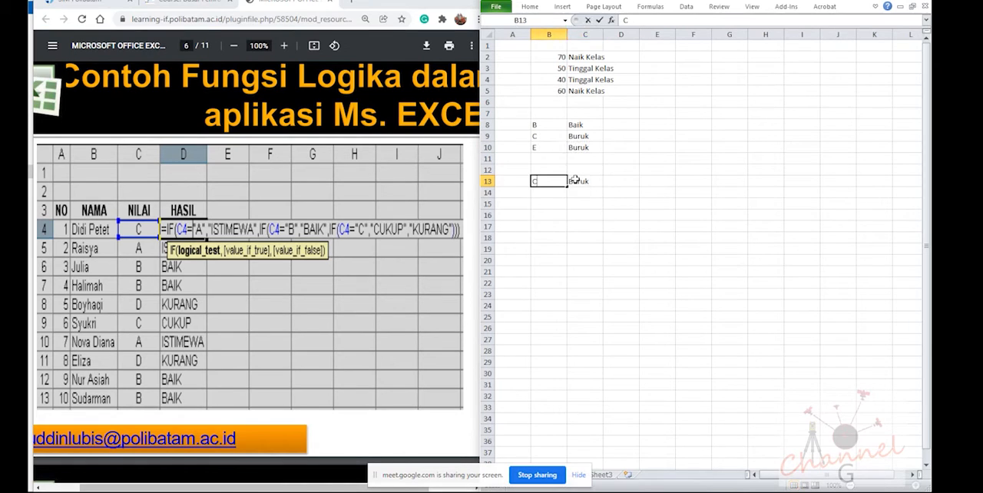
key("Tab")
Change the logical test of the C13 formula to B13="A"
key("F2")
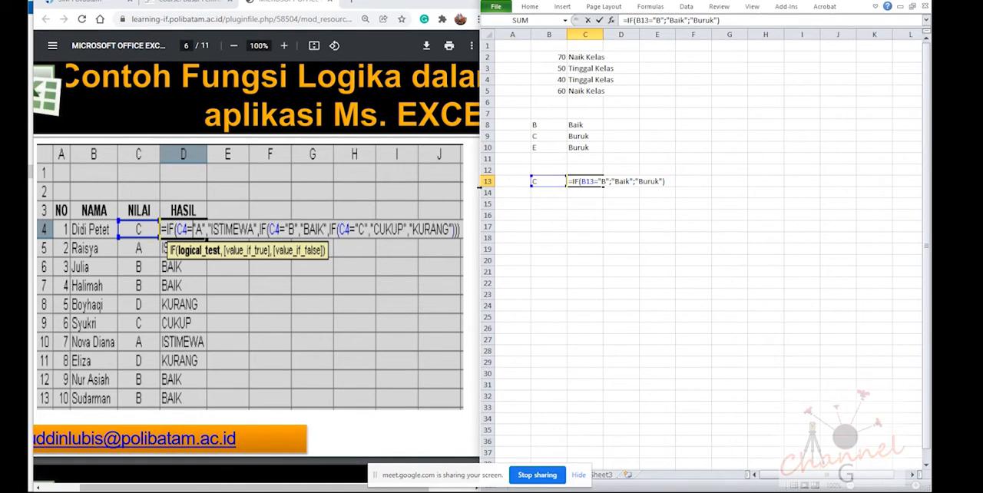
left_click(601, 181)
key("Right")
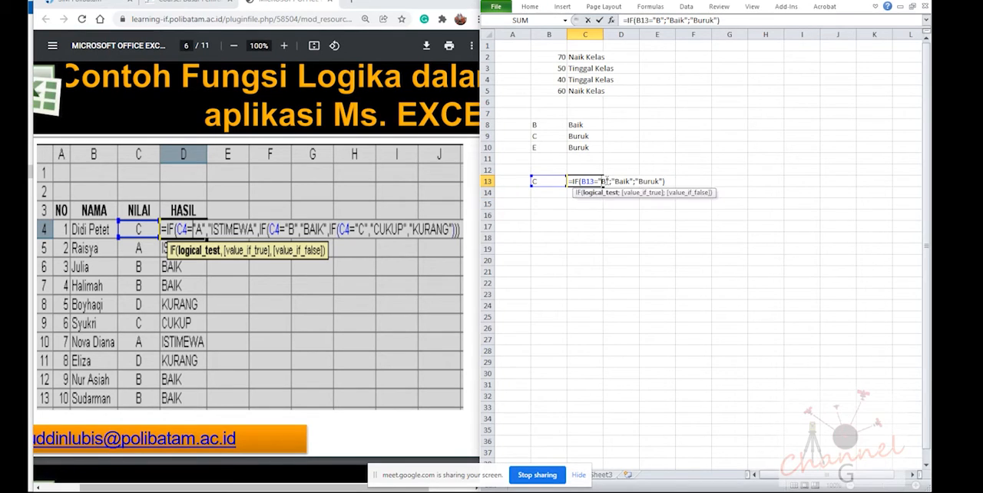
key("BackSpace")
type("A")
key("Right")
key("Right")
key("Right")
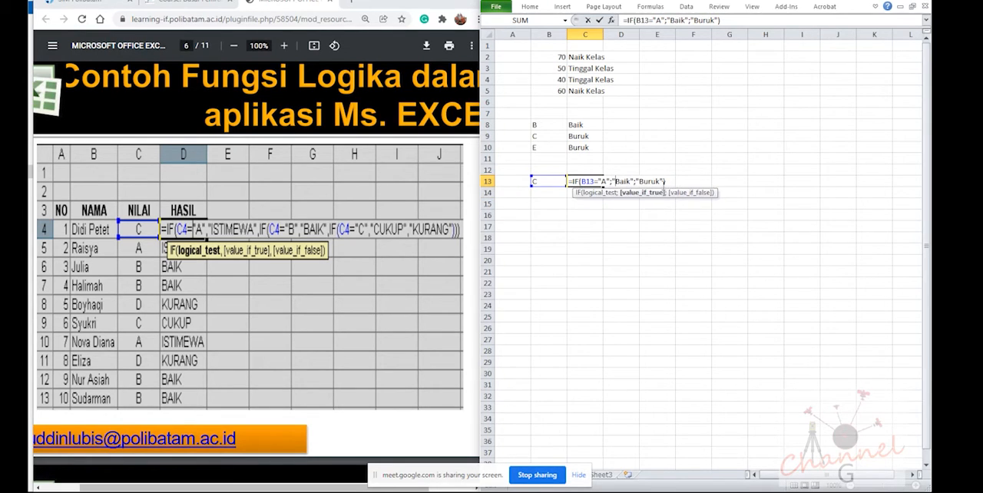
Replace the value-if-true text of the C13 formula with "istimewa"
key("Delete")
key("Delete")
key("Delete")
key("Delete")
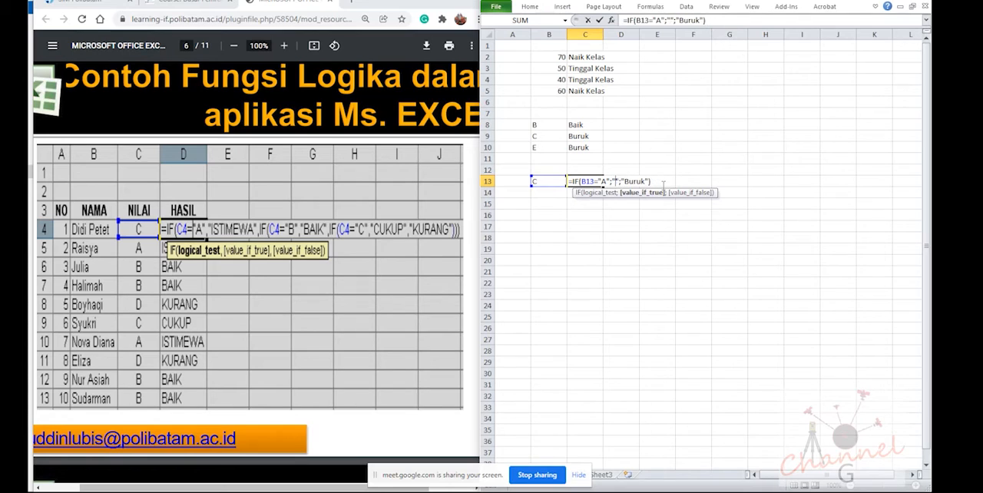
type("istimewa")
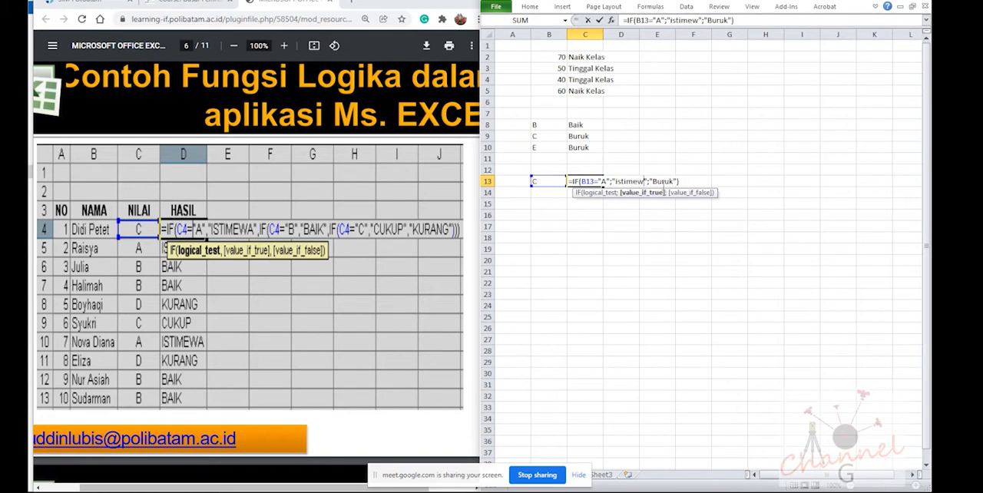
key("Right")
key("Right")
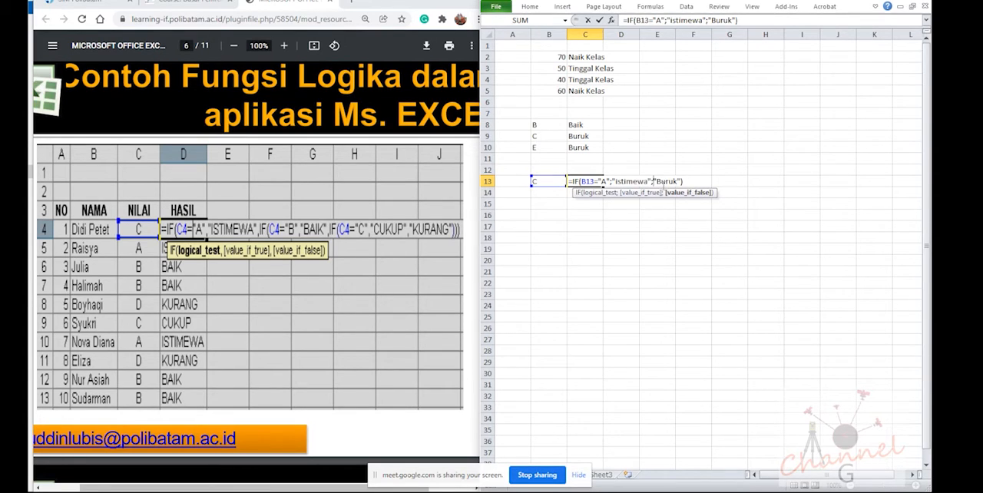
Replace the value-if-false part of the C13 formula with a nested IF that tests B13="B"
key("Delete")
key("Delete")
key("Delete")
key("Delete")
key("Delete")
key("Delete")
key("Delete")
type("if")
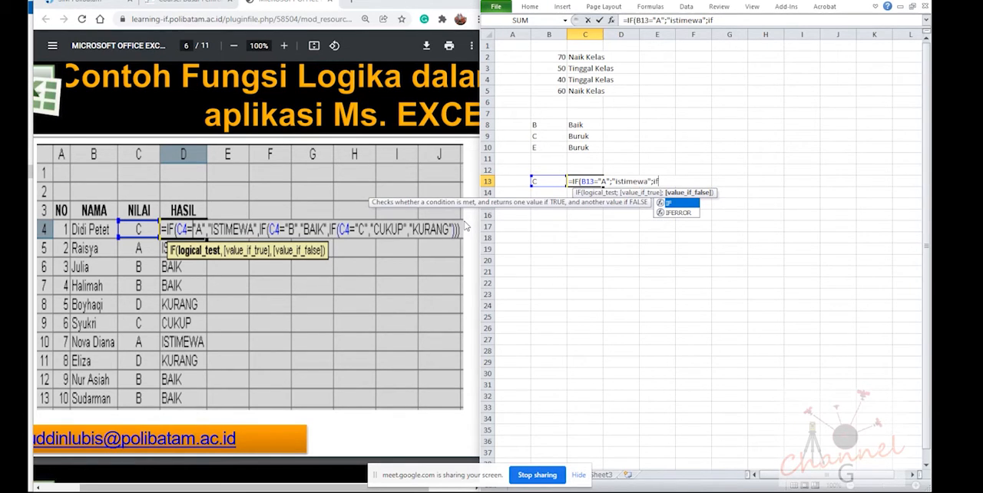
type("(")
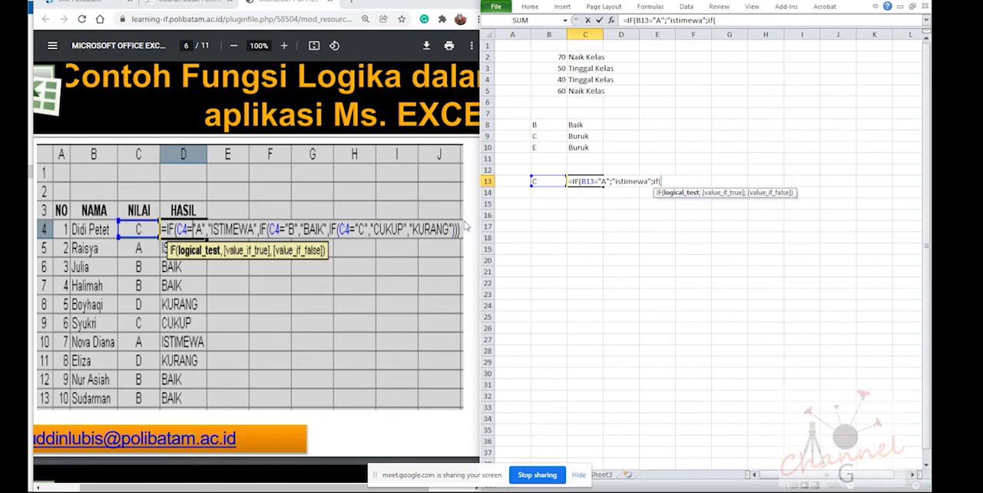
left_click(545, 179)
type("=\"b")
key("BackSpace")
type("B\";")
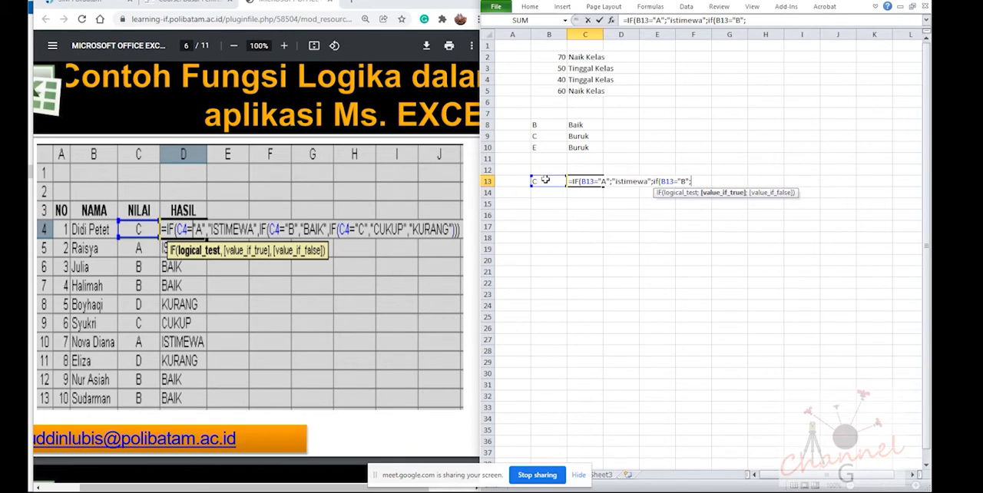
Add "Baik" as the value-if-true of the second IF in C13
type("\"Baik\";")
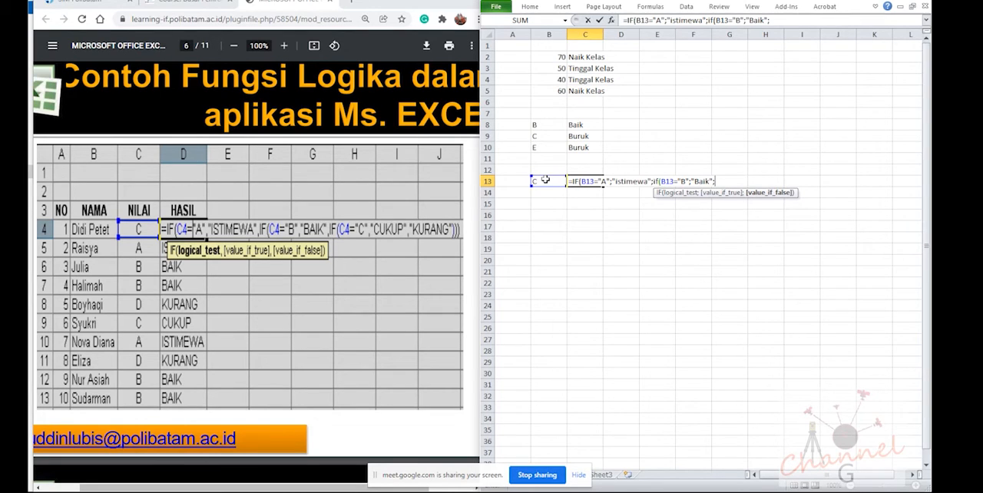
Nest a third IF in the C13 formula that tests B13="C" and returns "Cukup" if true
type("if")
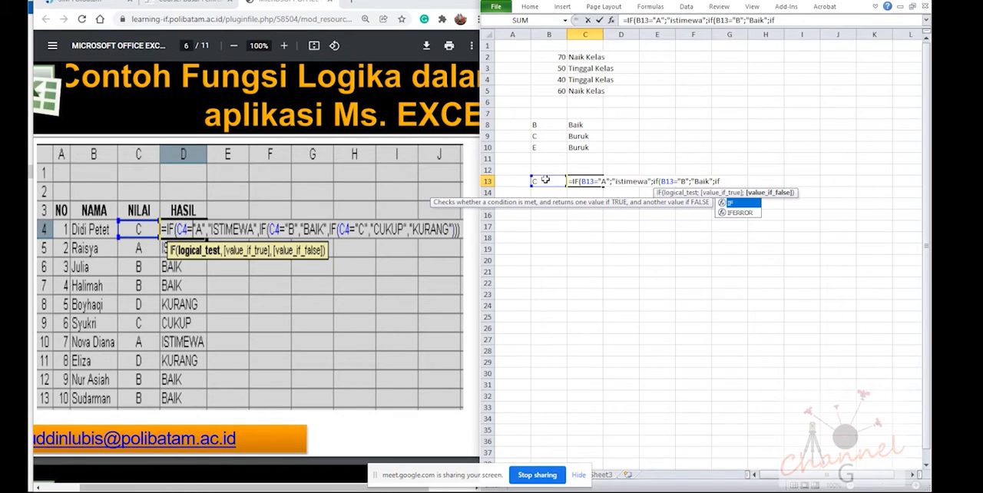
type("(")
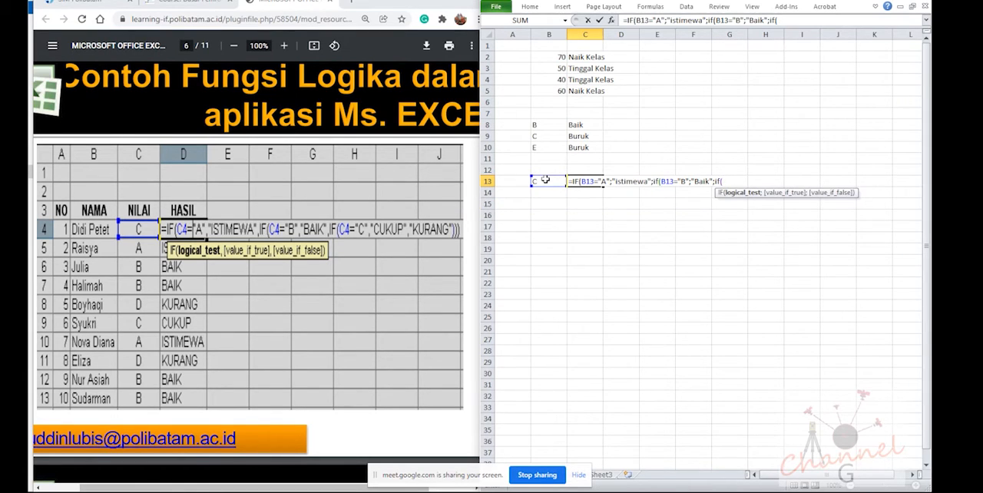
left_click(544, 179)
type("=\"C\";\"")
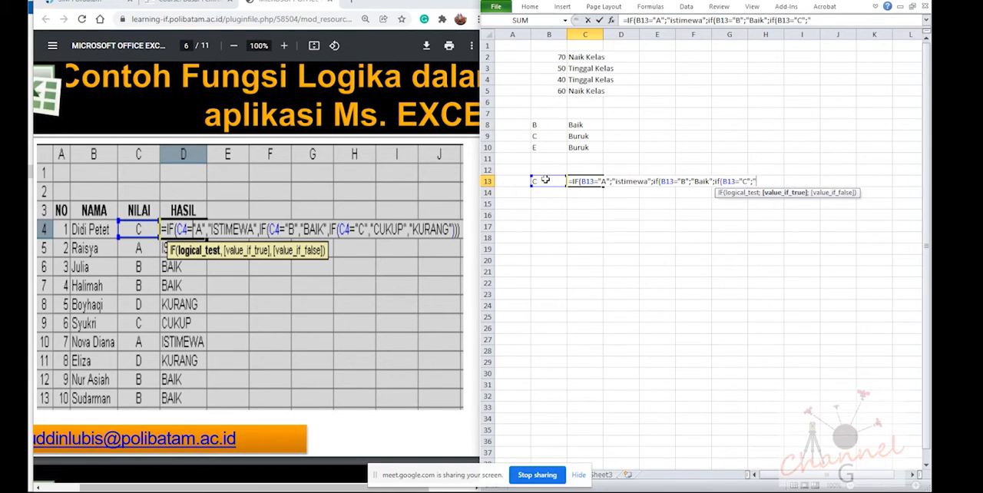
type("Cukup\";")
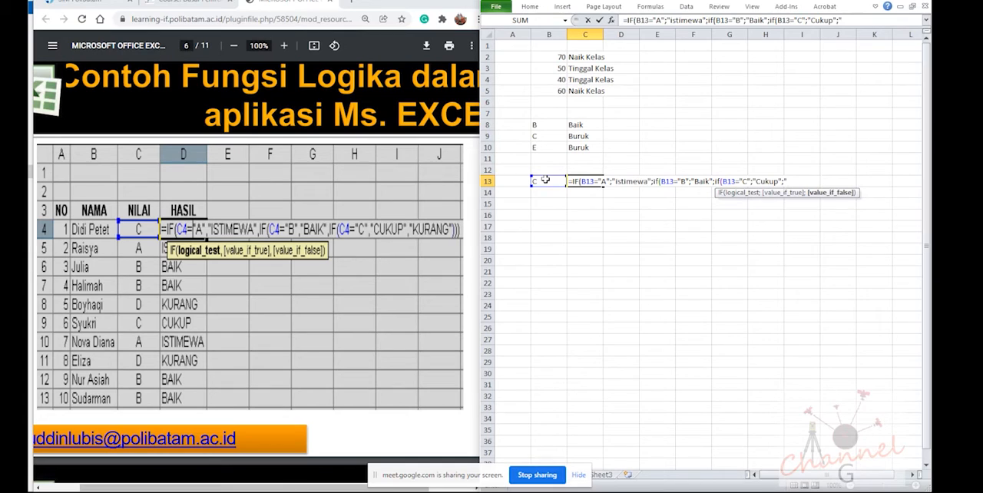
type("\"Kurang\")))")
Add Kurang as the final value-if-false, close all three IFs and commit the C13 formula, accepting the proposed correction
key("Return")
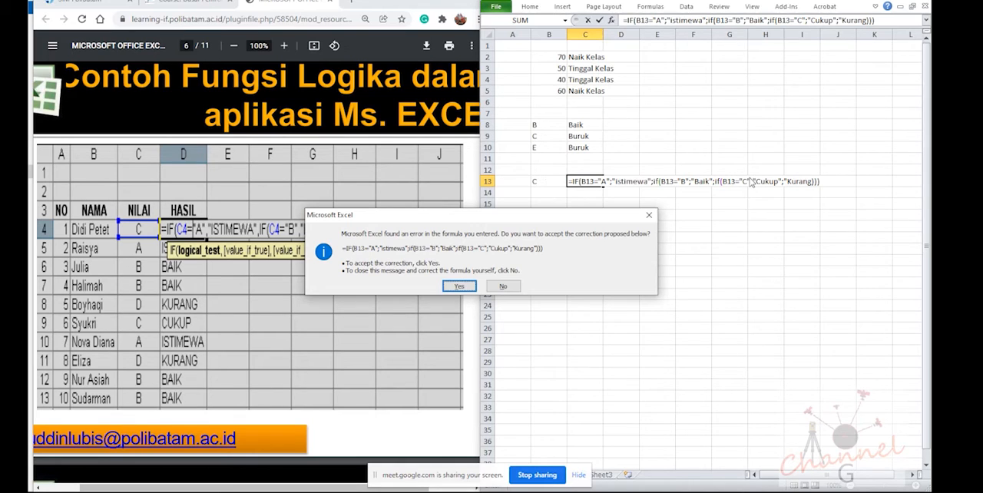
left_click(459, 287)
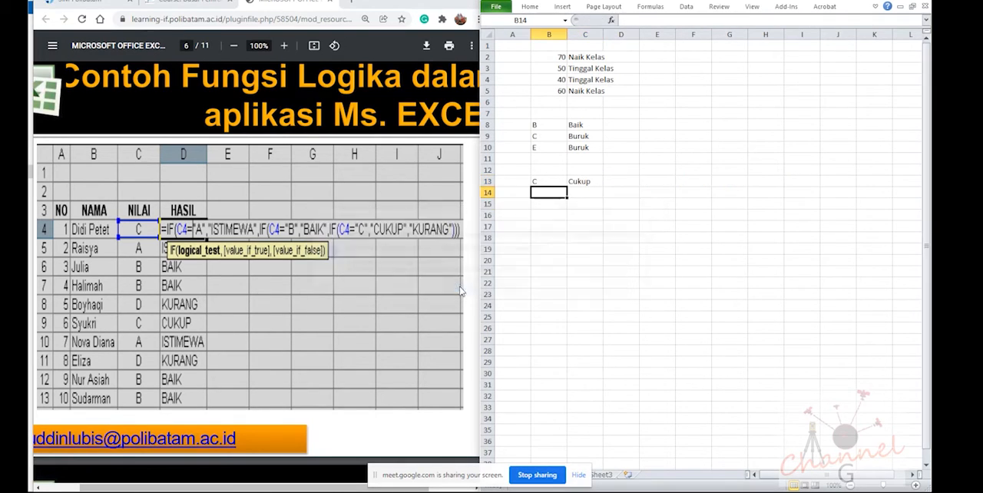
Reopen the C13 formula for editing and remove the closing quotation mark after Kurang
left_click(586, 183)
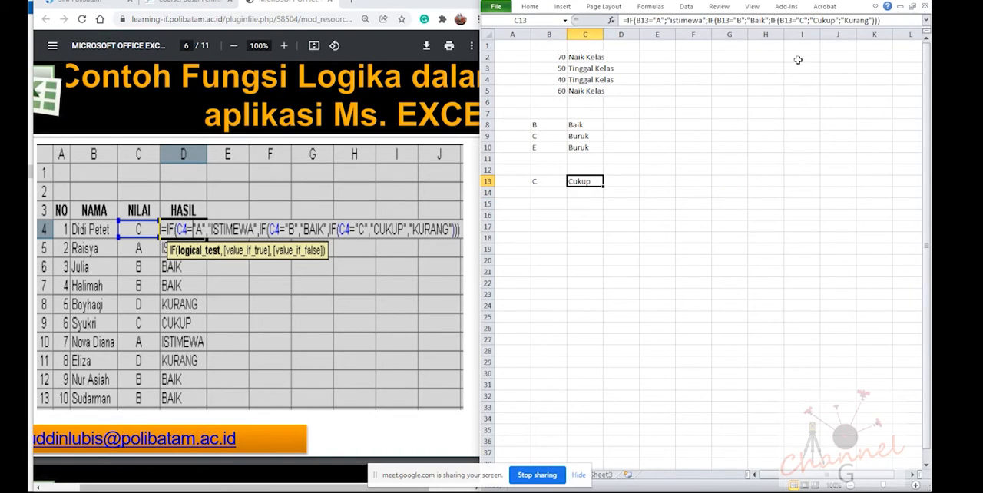
key("F2")
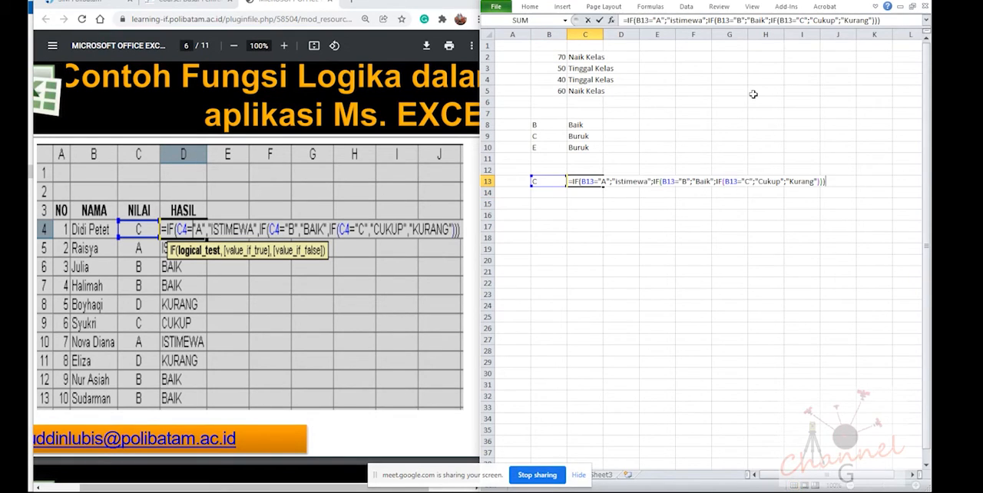
left_click(819, 181)
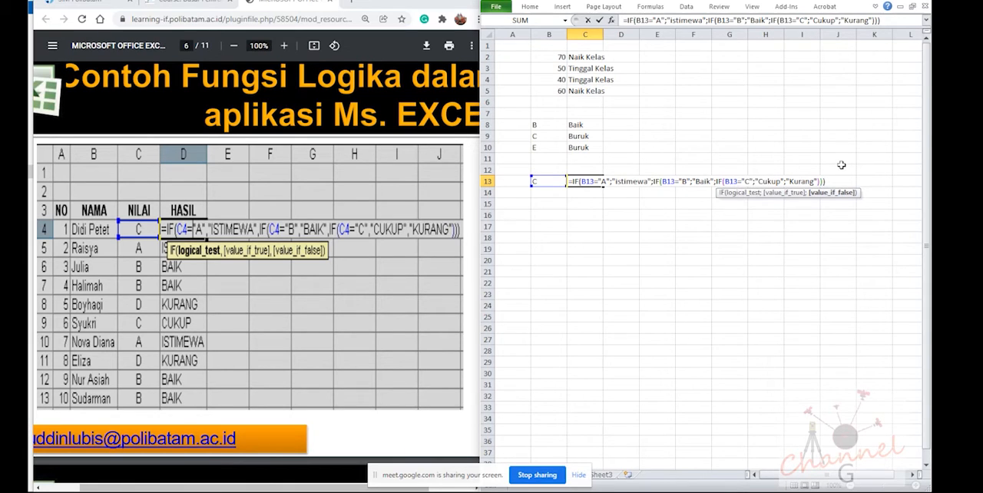
key("Left")
key("Left")
key("Left")
key("Left")
key("Left")
key("Left")
key("Left")
key("Left")
key("Left")
key("Right")
key("Right")
key("Right")
key("Right")
key("Right")
key("BackSpace")
Remove the opening quotation mark before Cukup in C13 and try to commit the formula
left_click(760, 182)
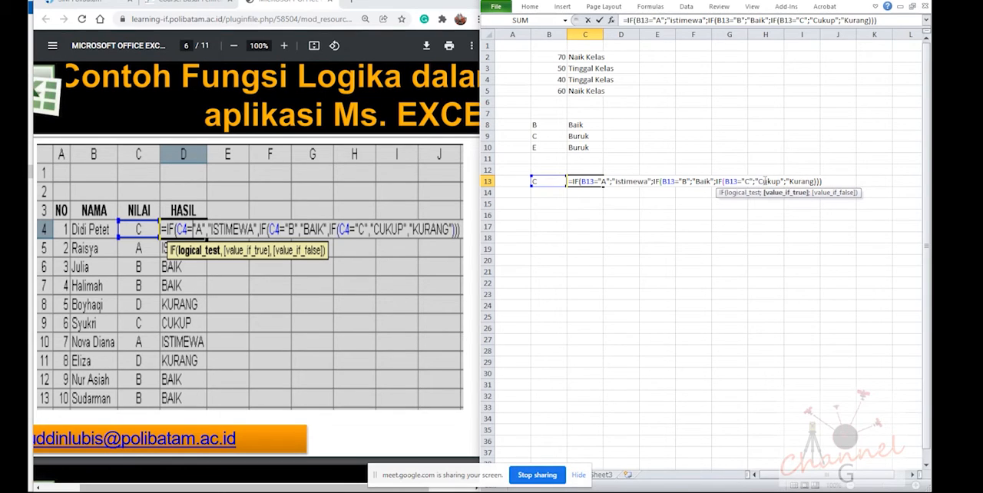
key("BackSpace")
key("Return")
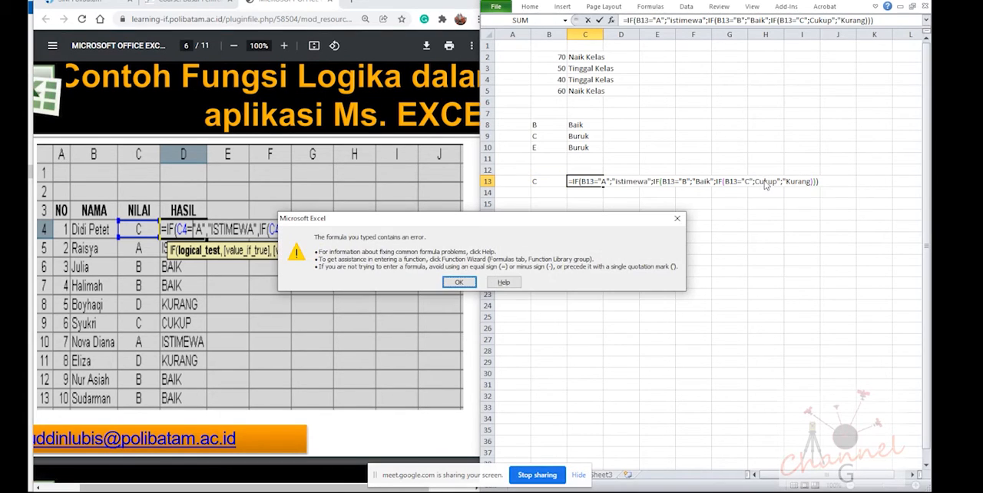
Dismiss the error, restore the opening quotation mark before Cukup and the closing one after Kurang, and commit the C13 formula
left_click(458, 283)
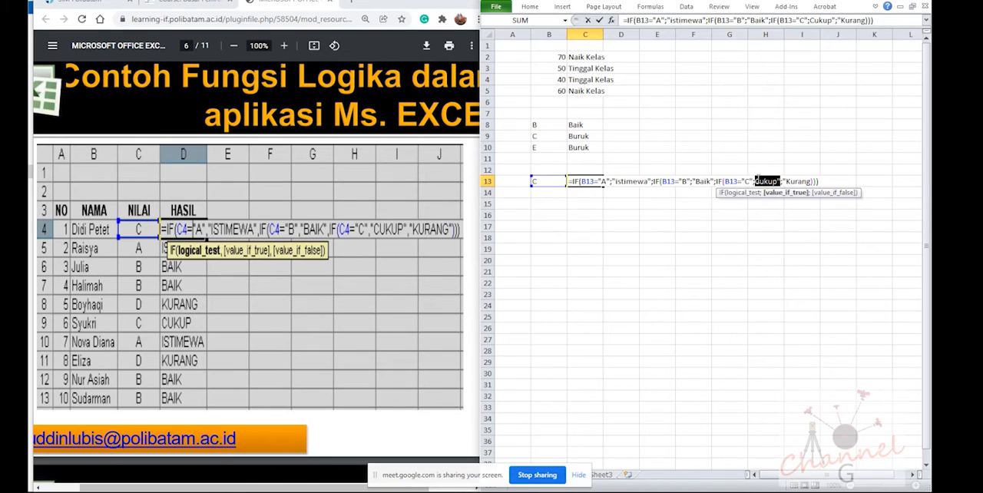
key("Left")
type("\"A")
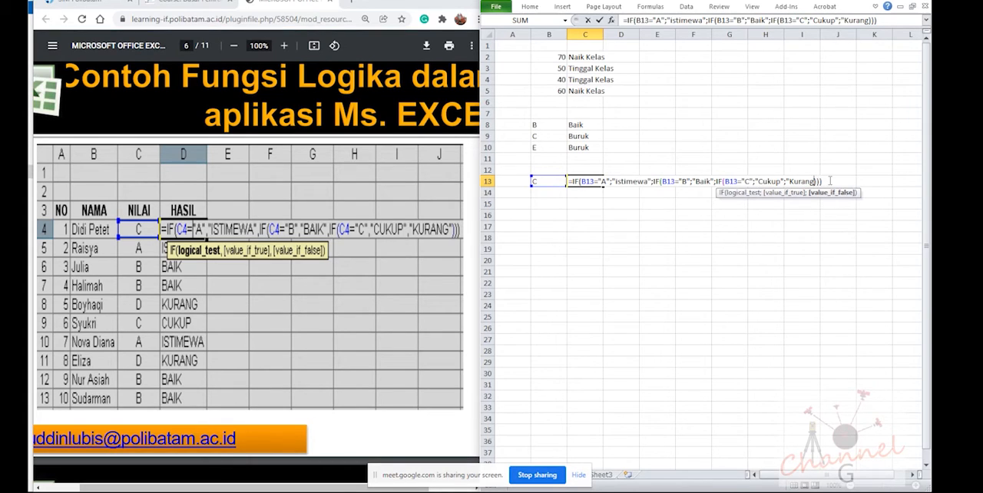
type("\"")
key("Return")
key("Up")
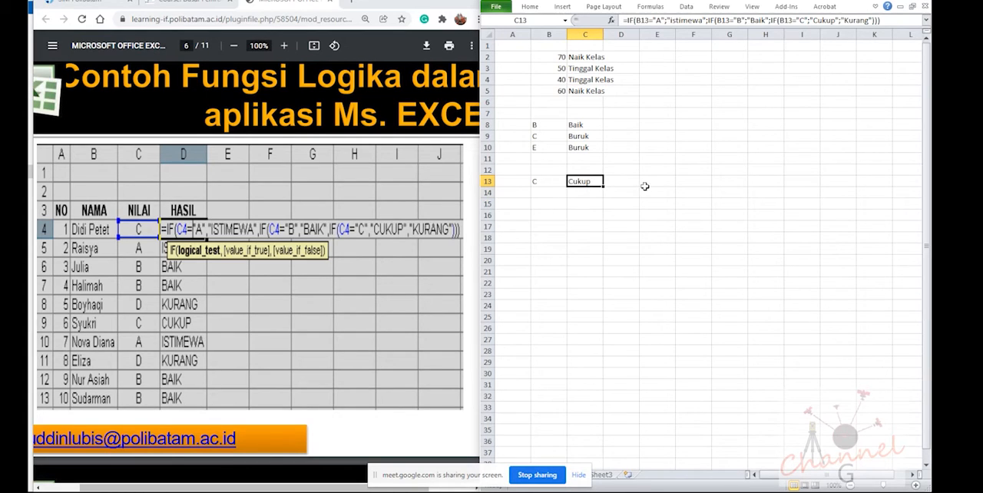
left_click(632, 249)
left_click(626, 215)
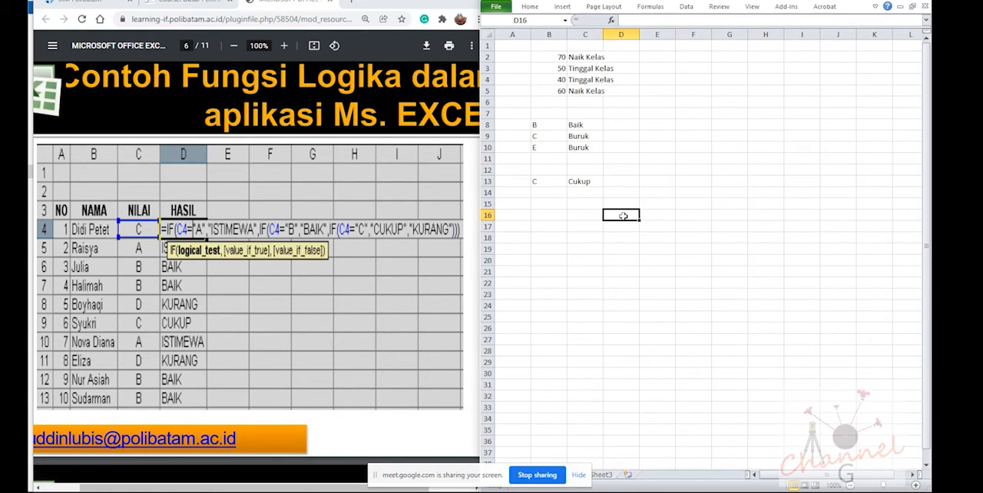
left_click(628, 205)
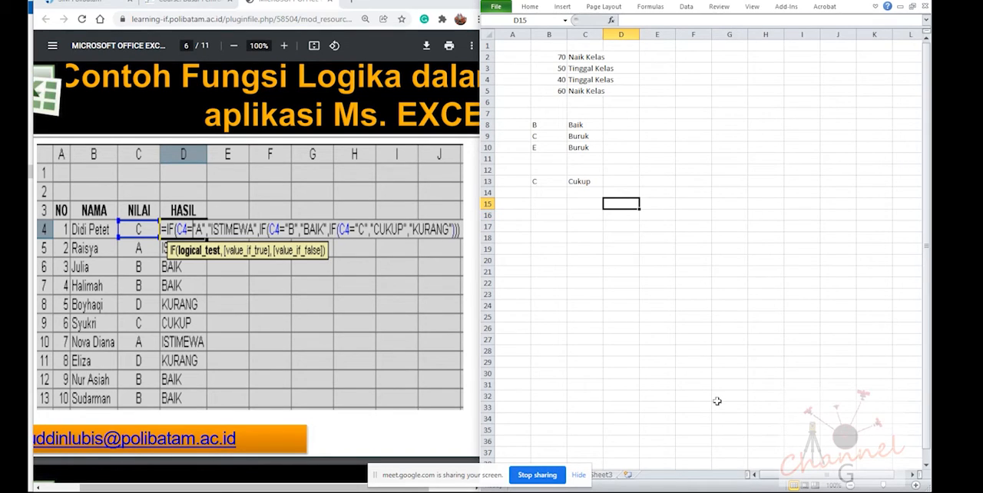
left_click(627, 215)
left_click(628, 205)
left_click(628, 225)
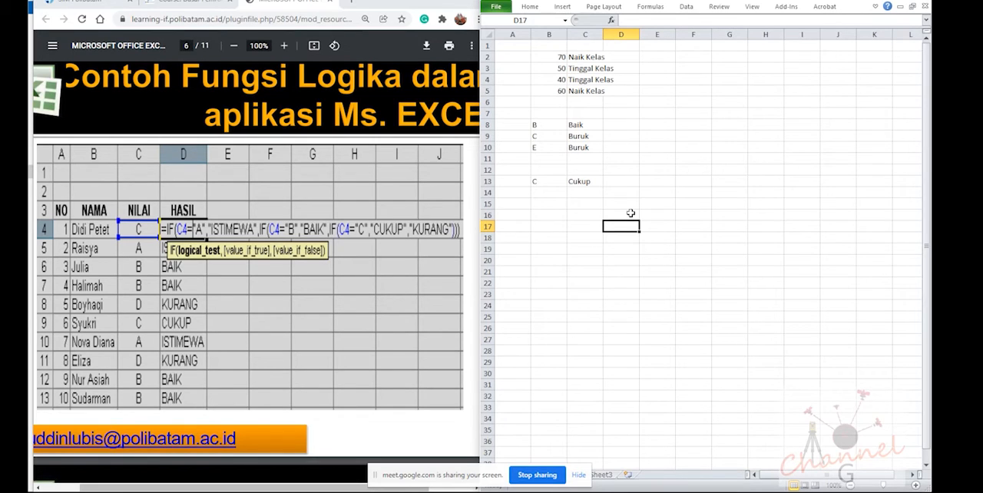
Enter A in D16 and the grade range A-E above it in D15
left_click(630, 214)
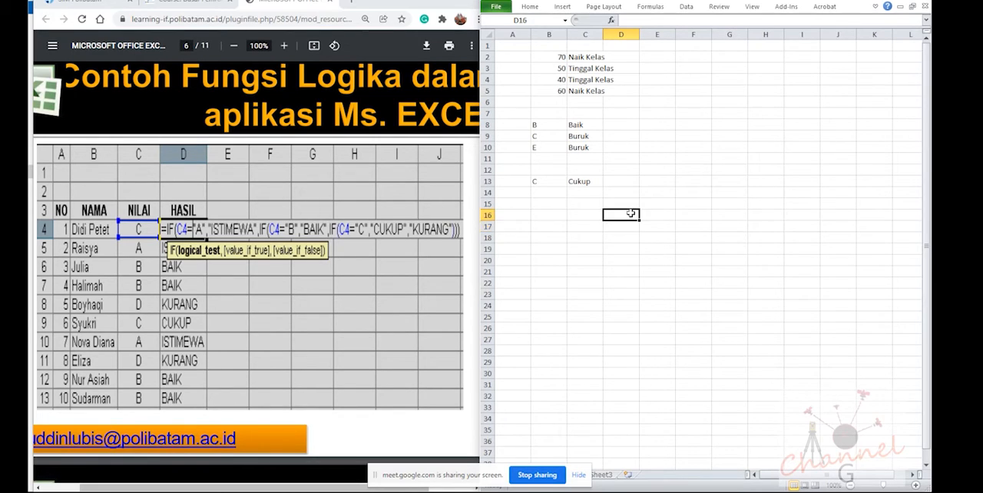
type("A")
key("Up")
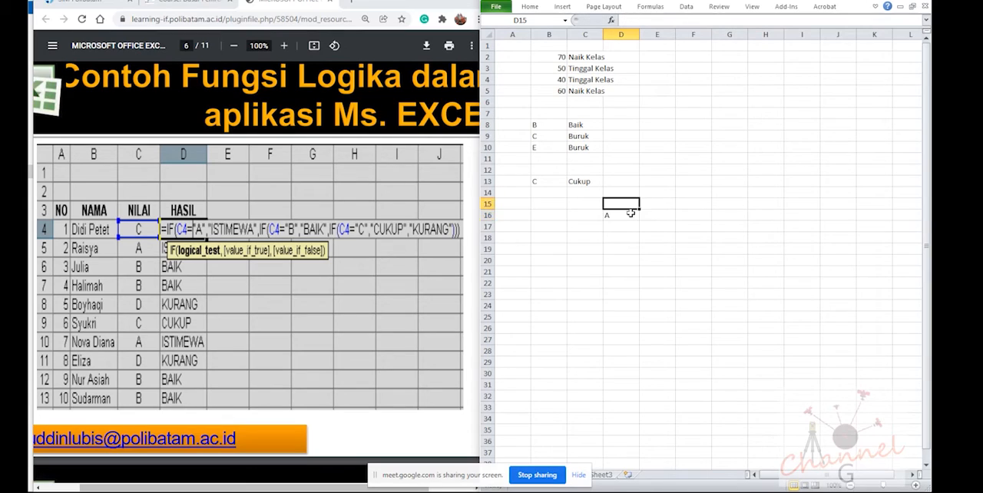
type("A-E")
key("Return")
Extend the D16 entry to "A = Istimewa" and enter "B = Baik" in D17
double_click(630, 214)
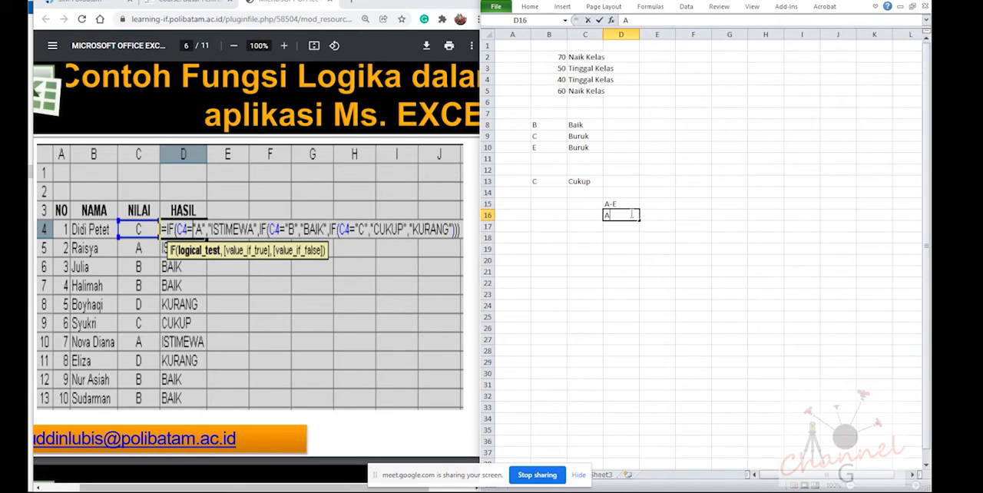
type("= Istimewa")
key("Return")
type("B")
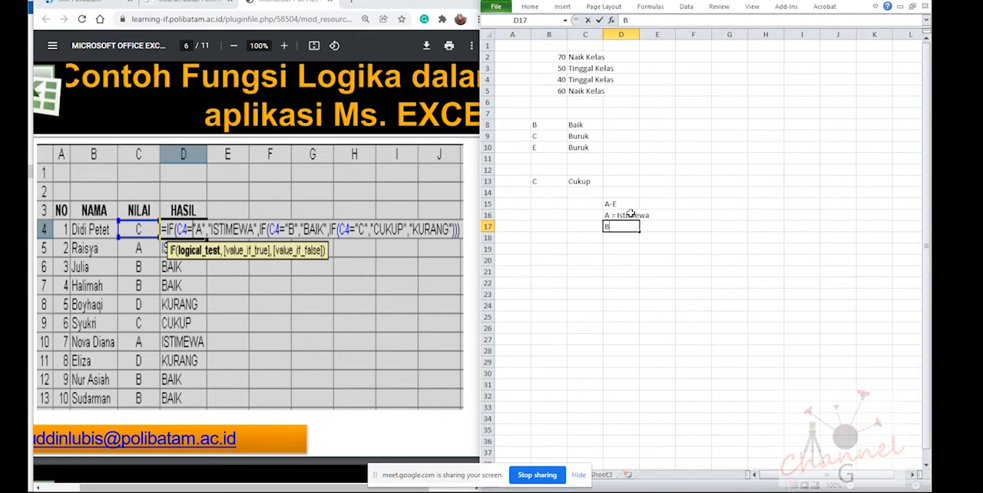
type(" = Baik")
key("Return")
Continue the grade legend with "C = Cukup" in D18 and "D = Kurang" in D19
type("C")
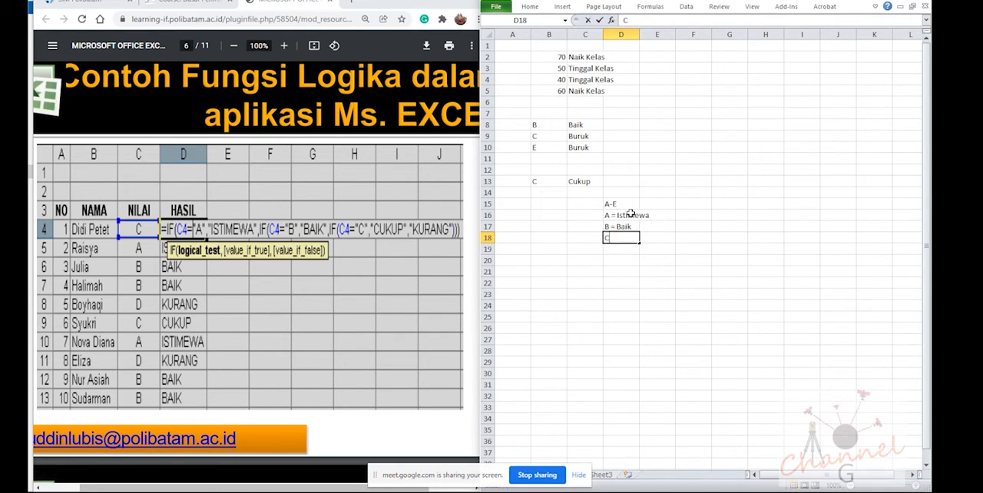
type(" = Cukup")
key("Return")
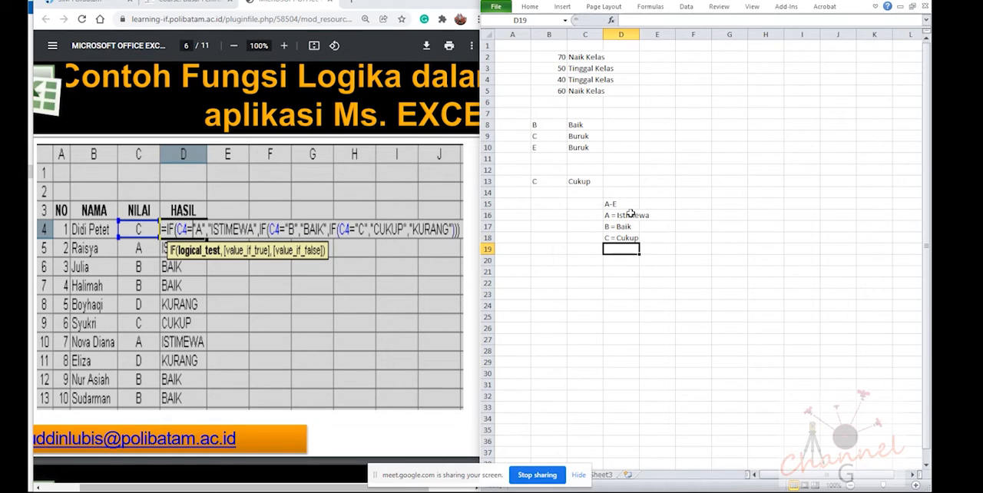
type("D")
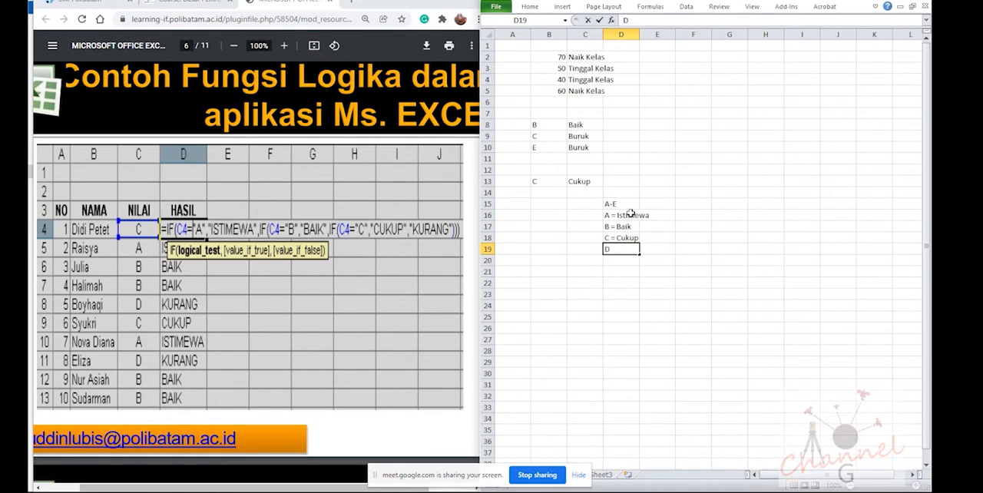
type(" = Kurang")
key("Return")
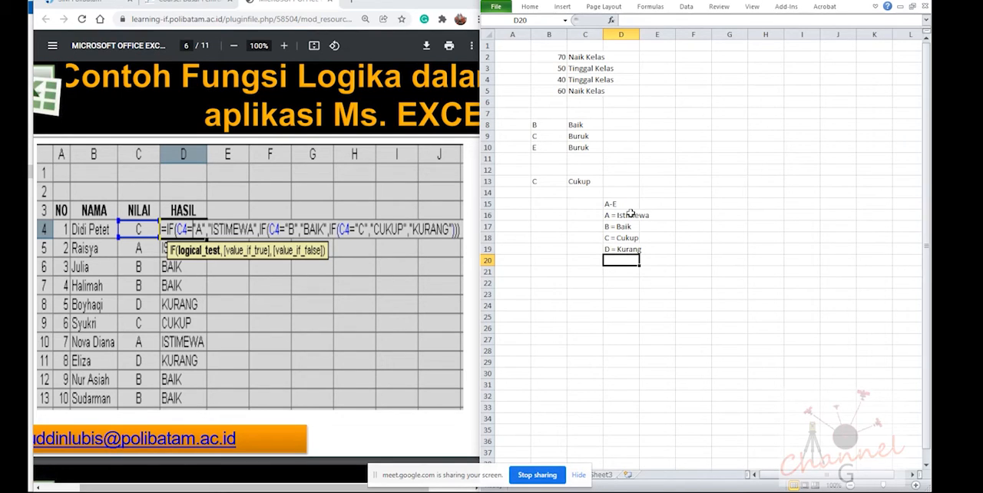
Enter the intermediate grade AB in E16 and BC in E17 beside the legend
left_click(659, 204)
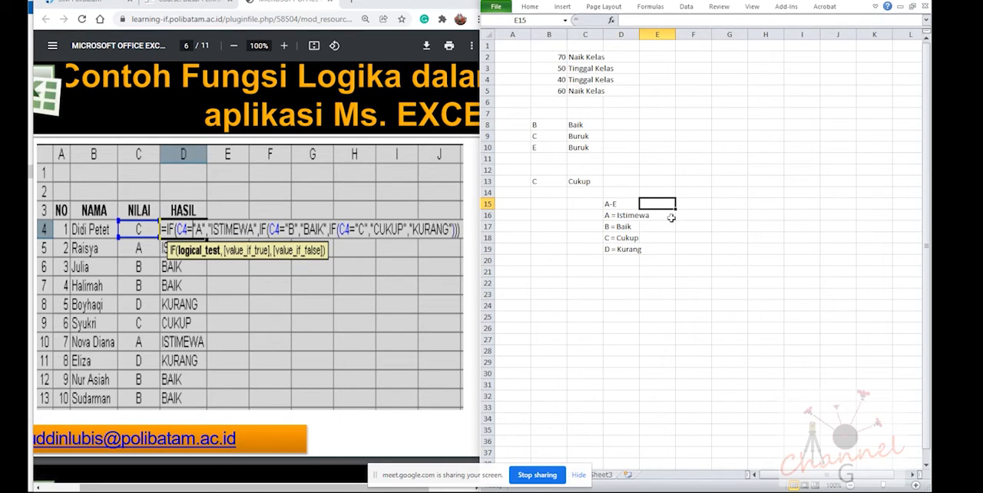
left_click(668, 217)
type("AB")
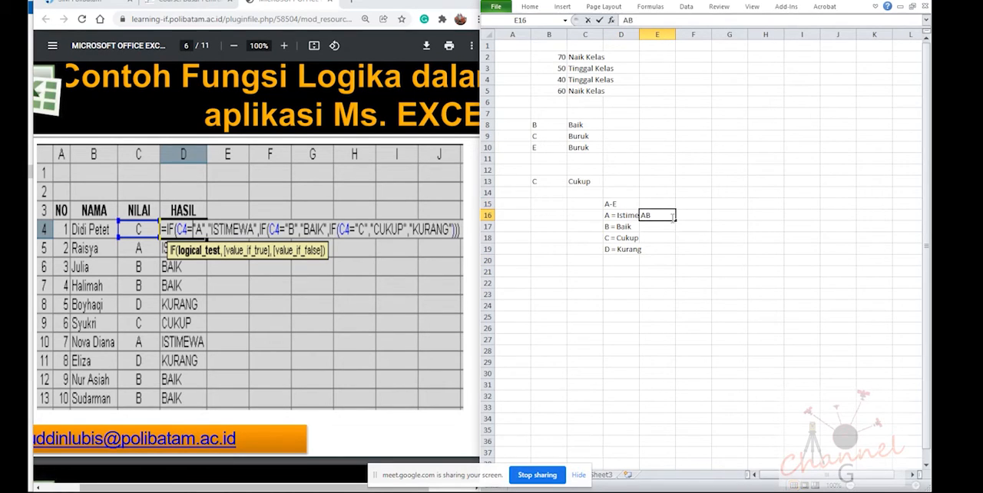
key("Tab")
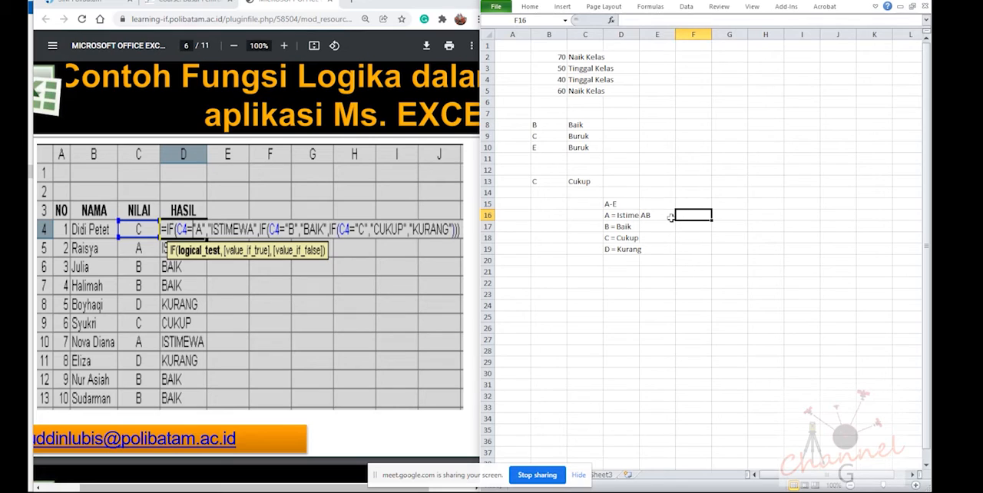
key("Return")
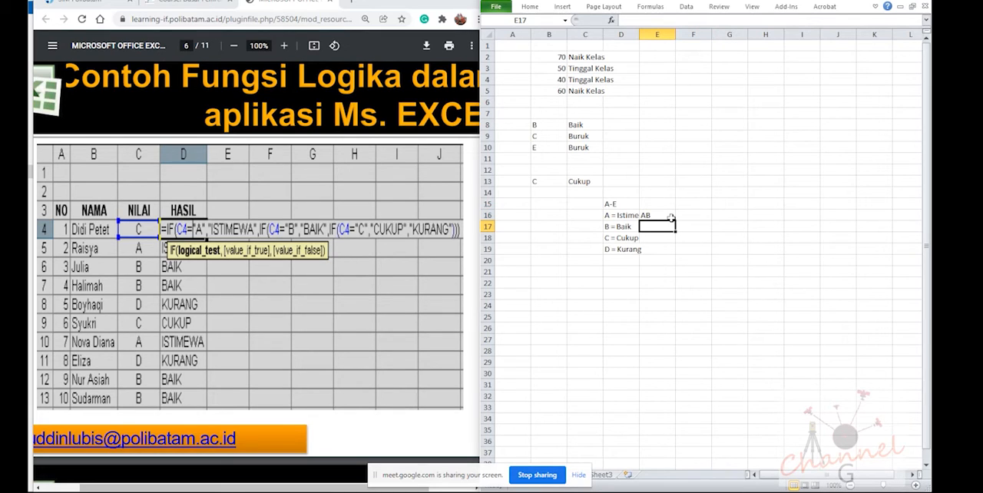
type("BC")
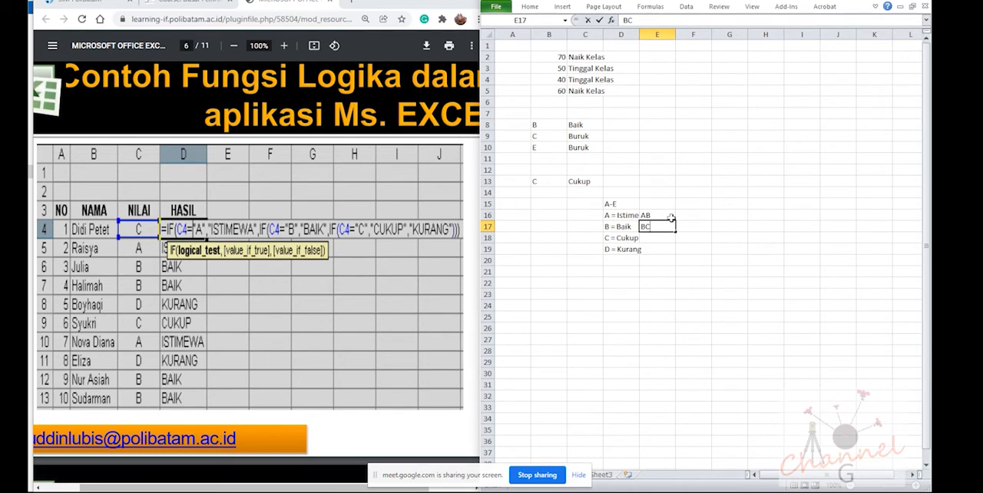
key("Return")
key("Return")
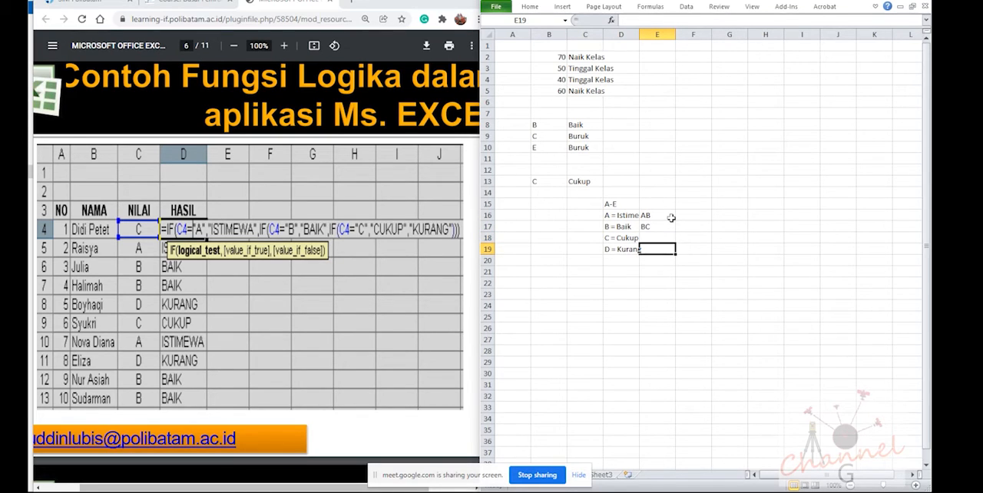
Enter the grade E in E19 beside the "D = Kurang" entry
key("Down")
key("Left")
key("Up")
key("Right")
type("E")
key("Return")
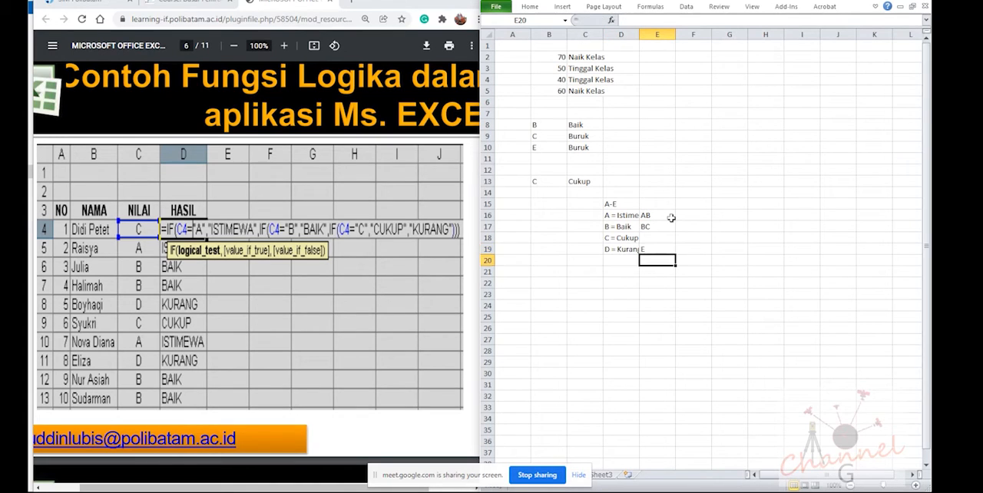
Rearrange the legend into one column, D15:D22, placing AB in D17, BC in D19 and E in D22 between the existing entries
left_click_drag(619, 226, 626, 261)
left_click(653, 216)
left_click(647, 225)
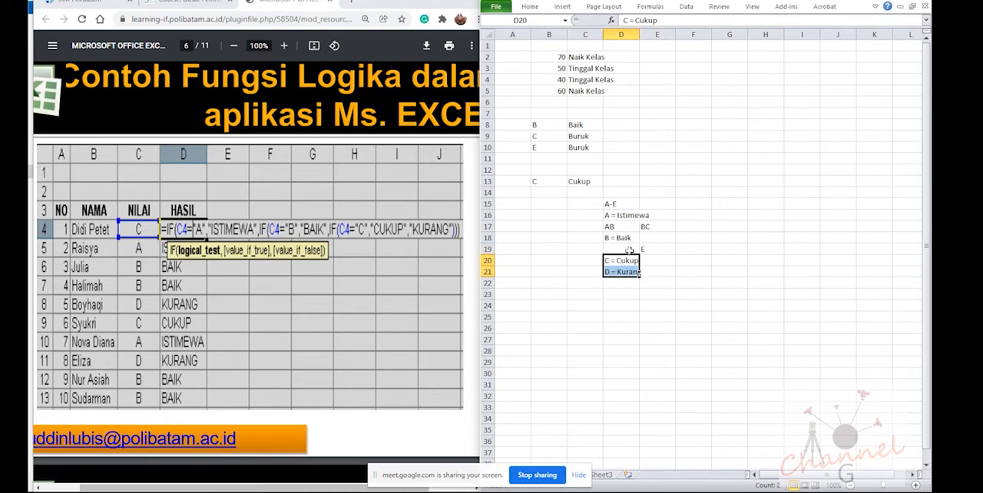
left_click(653, 227)
left_click_drag(653, 233, 631, 285)
left_click(646, 249)
left_click(642, 243)
Enter the test grades A, B, B and D in cells B14 to B17
left_click(581, 147)
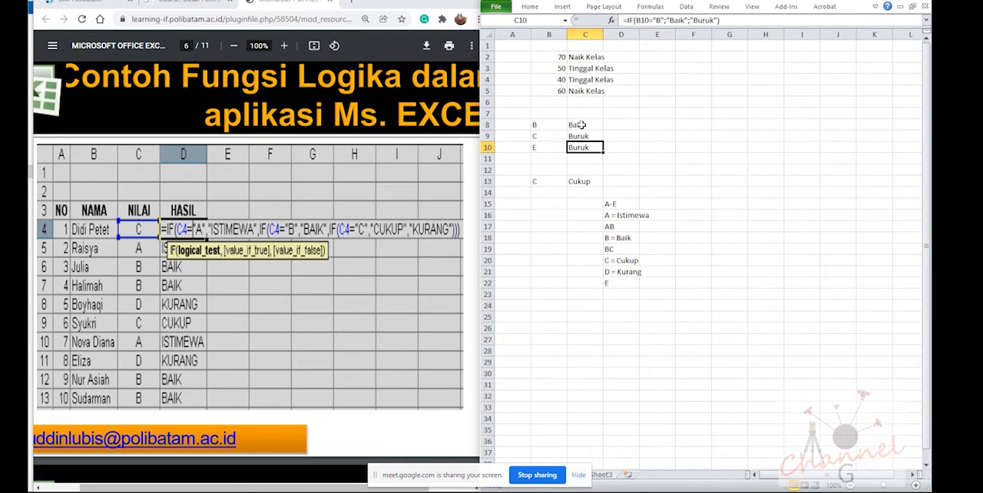
left_click(582, 125)
left_click(564, 182)
left_click(542, 193)
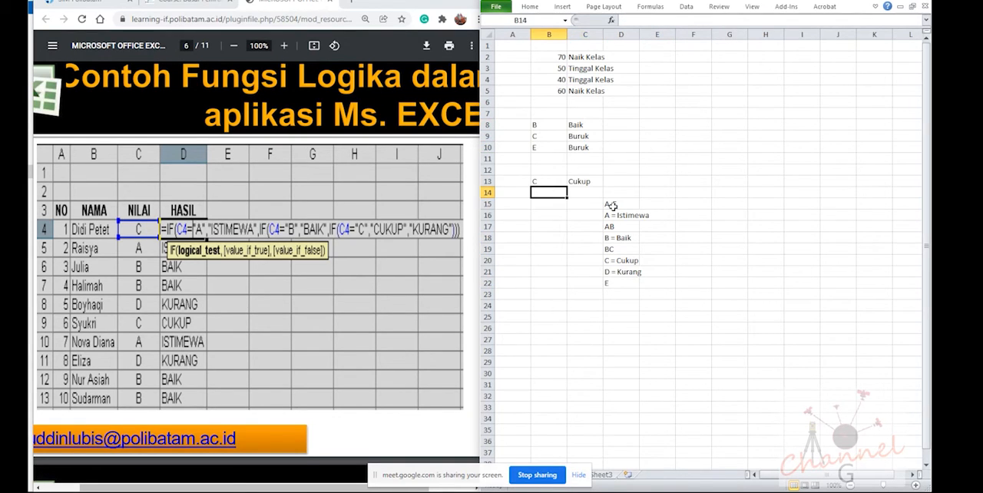
type("A")
key("Return")
type("B")
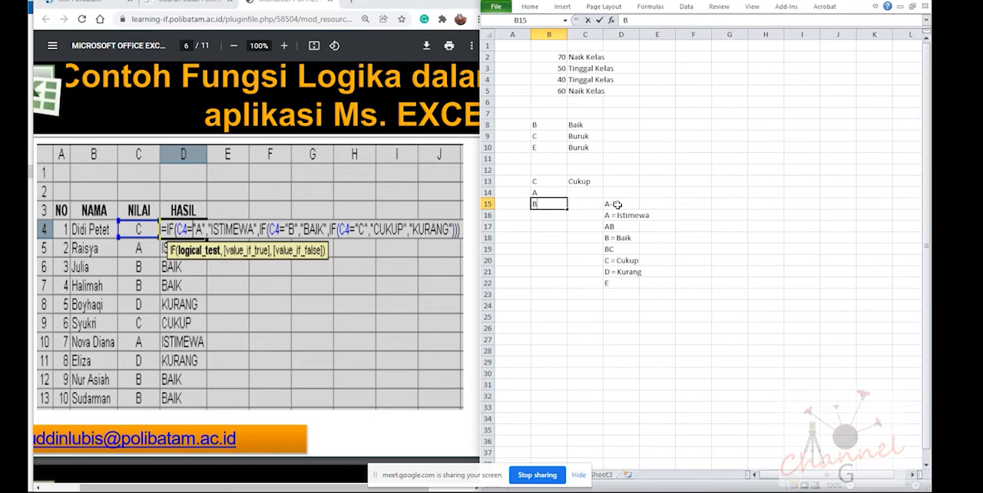
key("Return")
type("B")
key("Return")
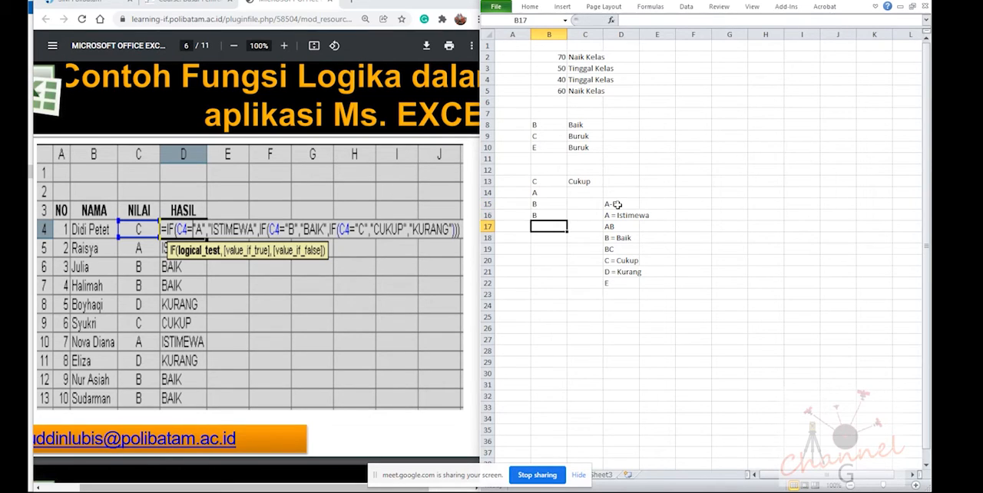
type("D")
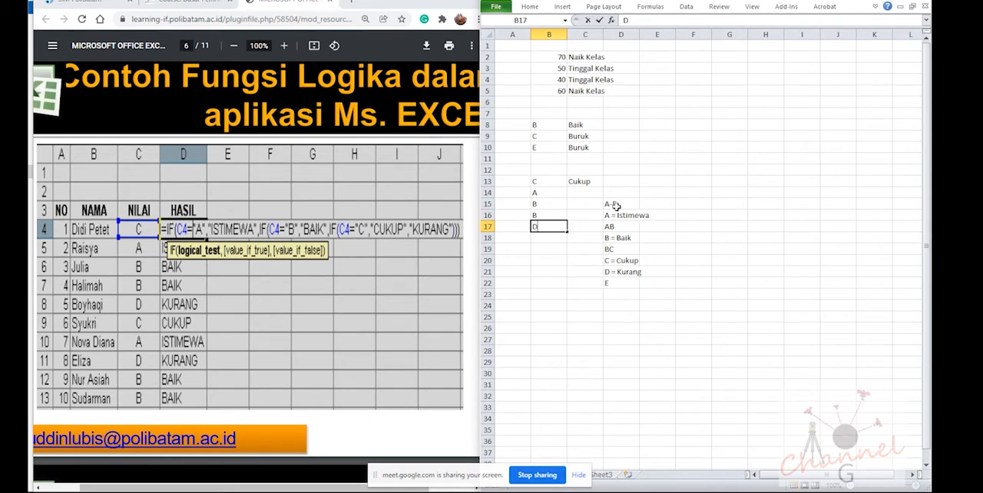
key("Return")
Fill the nested IF formula from C13 down through C17
left_click(590, 181)
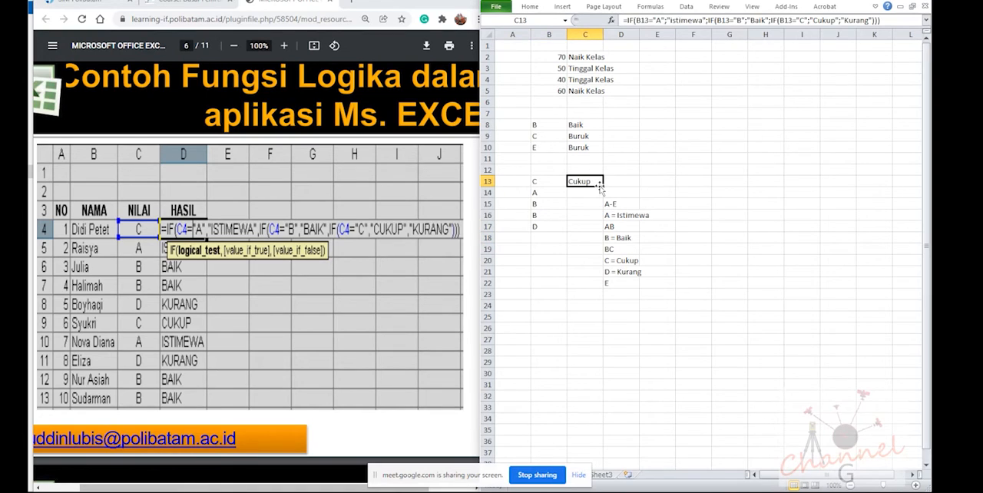
left_click_drag(603, 186, 603, 200)
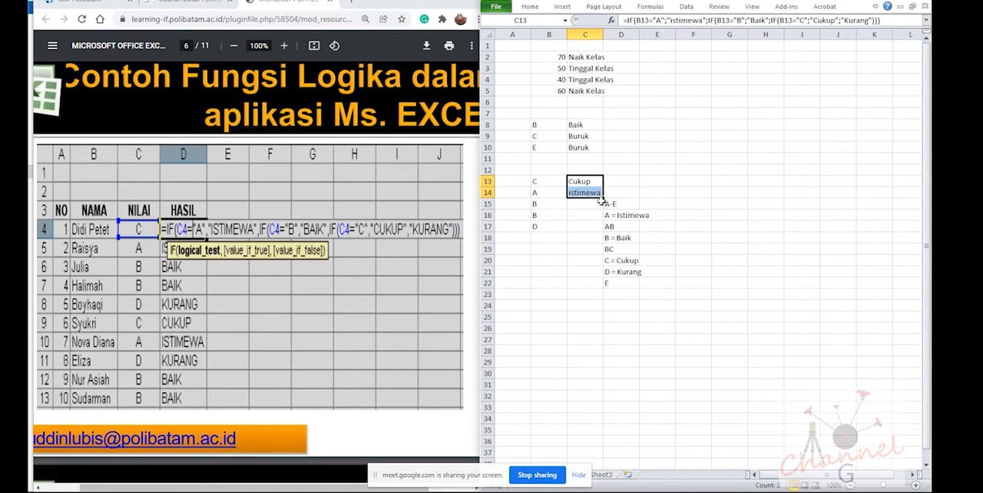
left_click(594, 193)
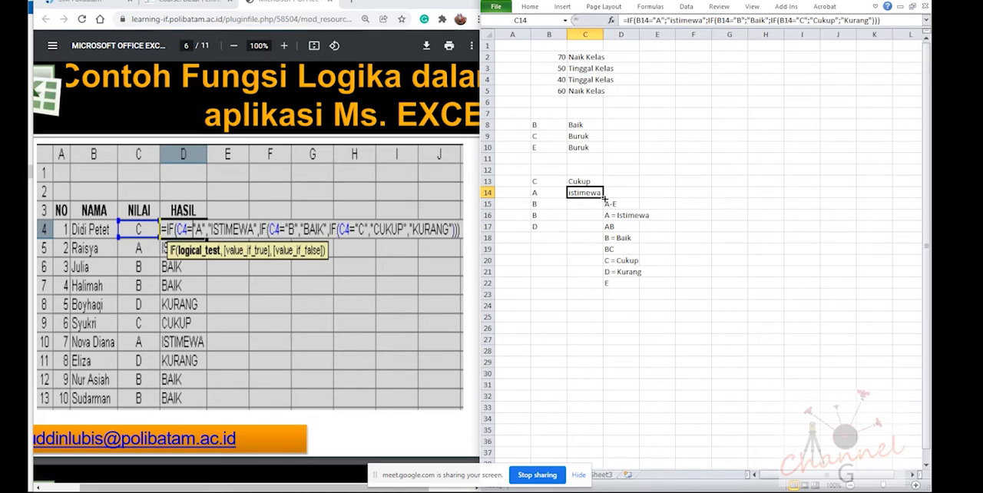
left_click_drag(603, 198, 602, 230)
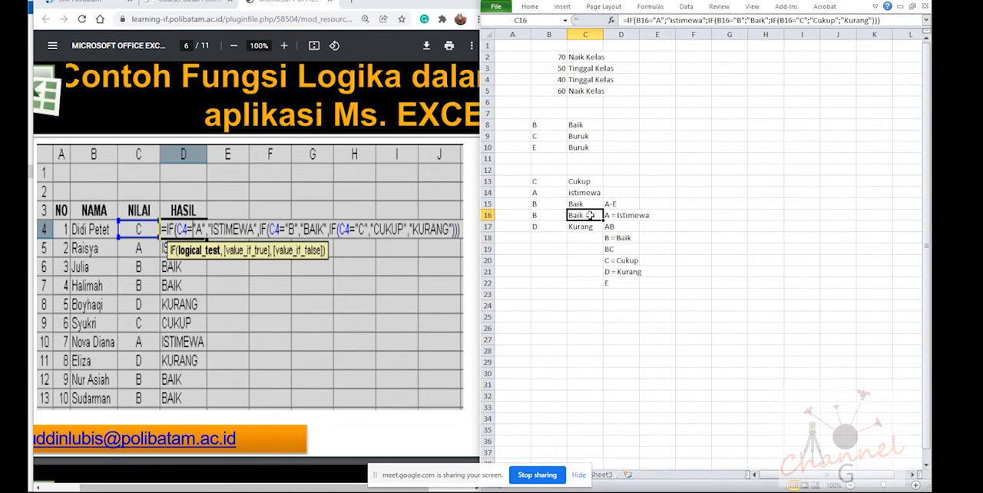
left_click(584, 234)
left_click(565, 205)
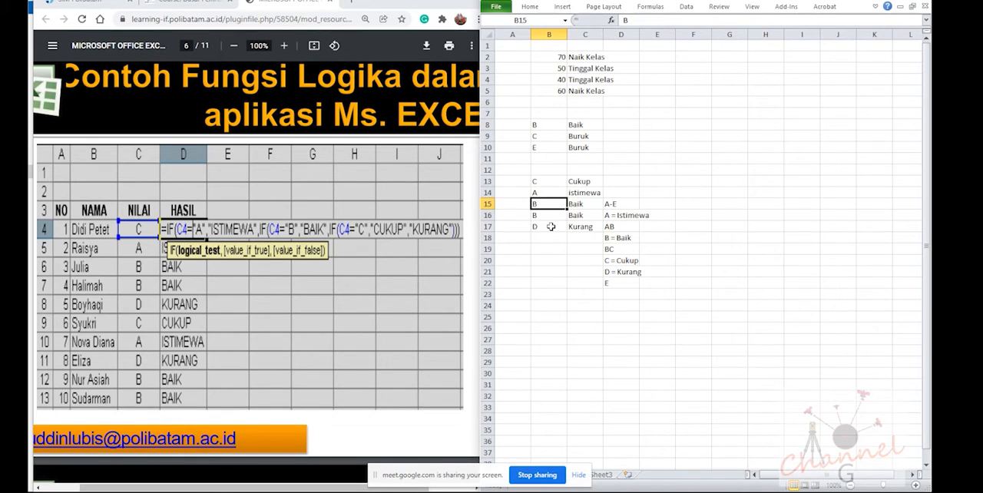
Switch to the PDF in the browser and bring up the VLOOKUP explanation and its Tabel Gaji Karyawan example on page 7
left_click(246, 306)
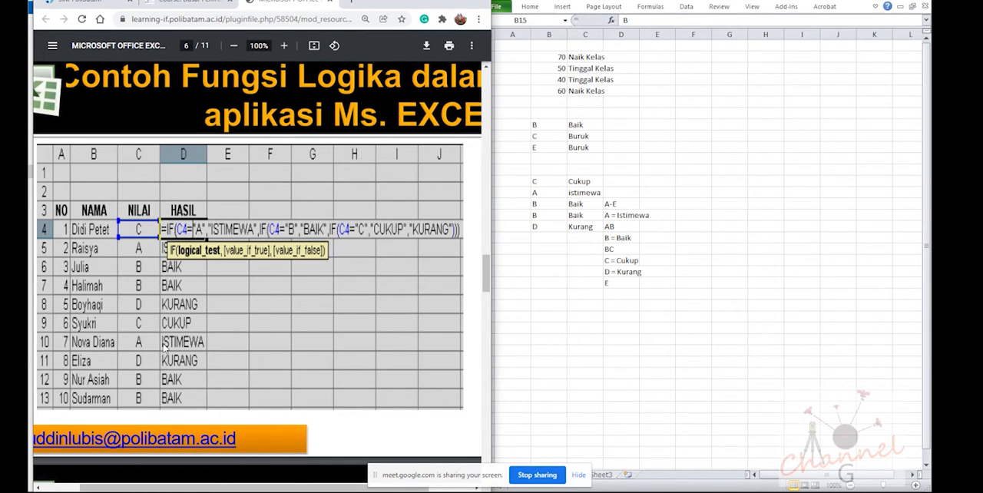
scroll(163, 347, "down", 4)
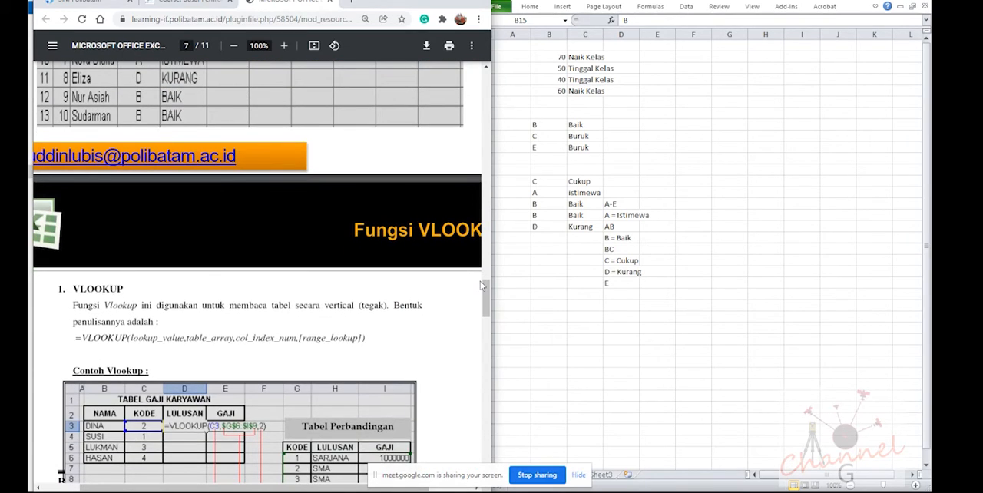
scroll(431, 361, "down", 3)
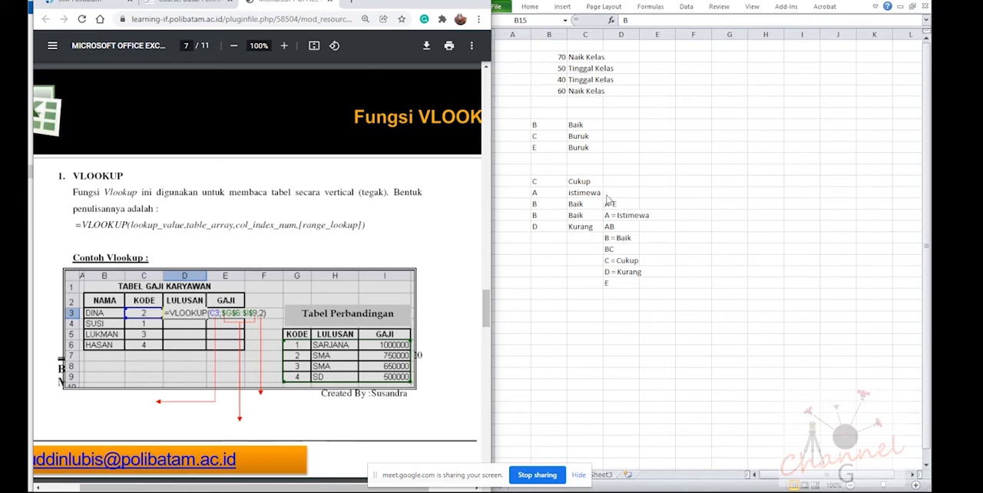
scroll(390, 268, "down", 1)
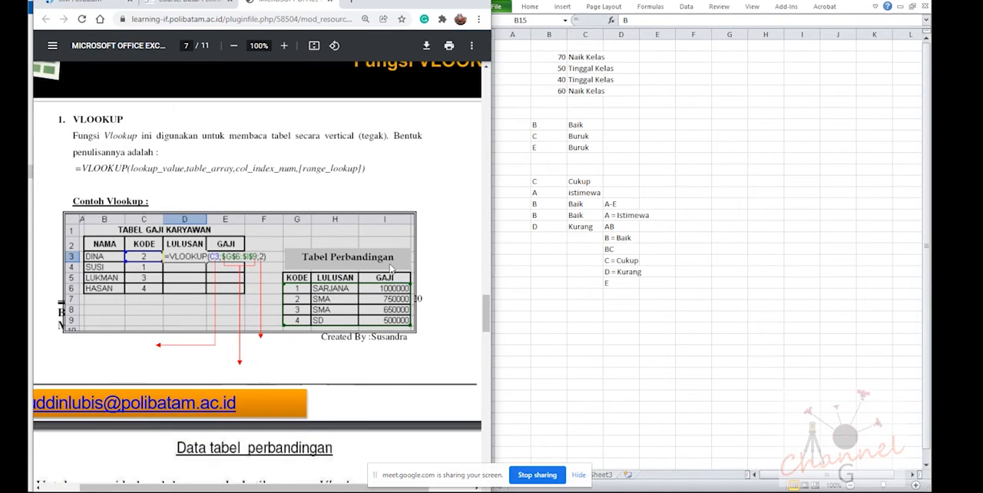
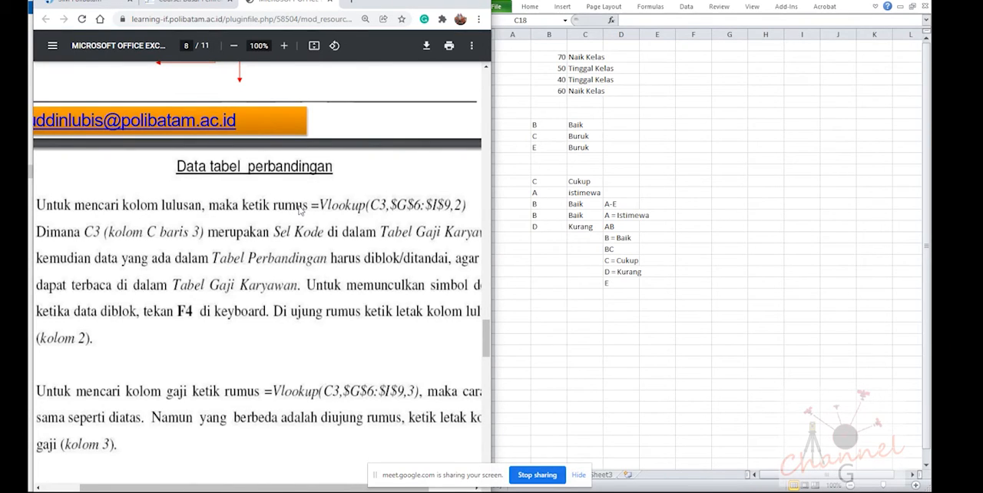
Review the PDF's VLOOKUP syntax, the Tabel Gaji Karyawan example and the explanation of its Lulusan and Gaji formulas on pages 7 and 8
scroll(300, 210, "down", 2)
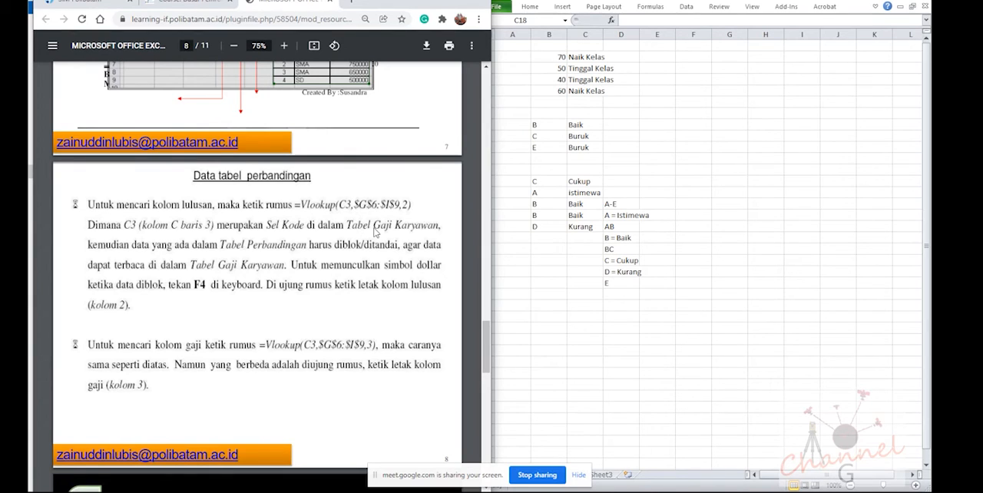
scroll(380, 246, "up", 1)
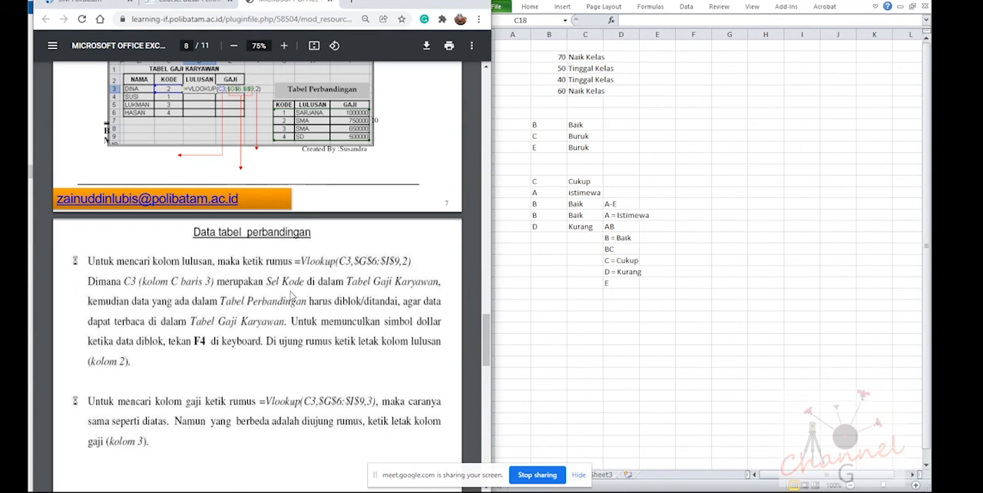
scroll(392, 308, "up", 1)
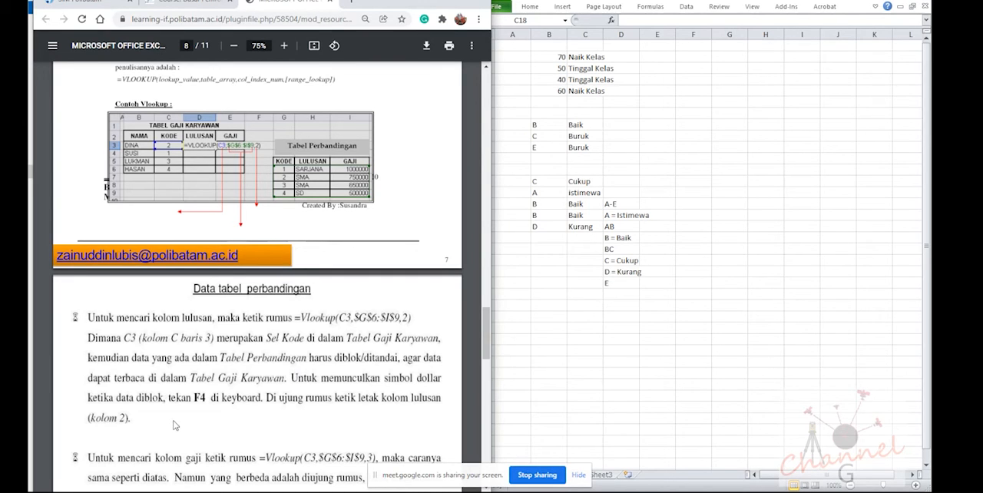
scroll(170, 432, "down", 2)
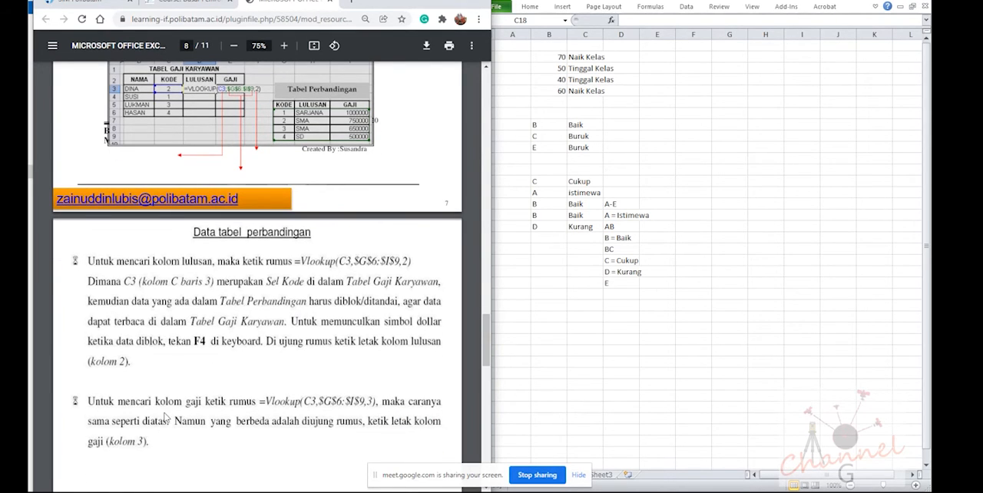
scroll(167, 416, "up", 2)
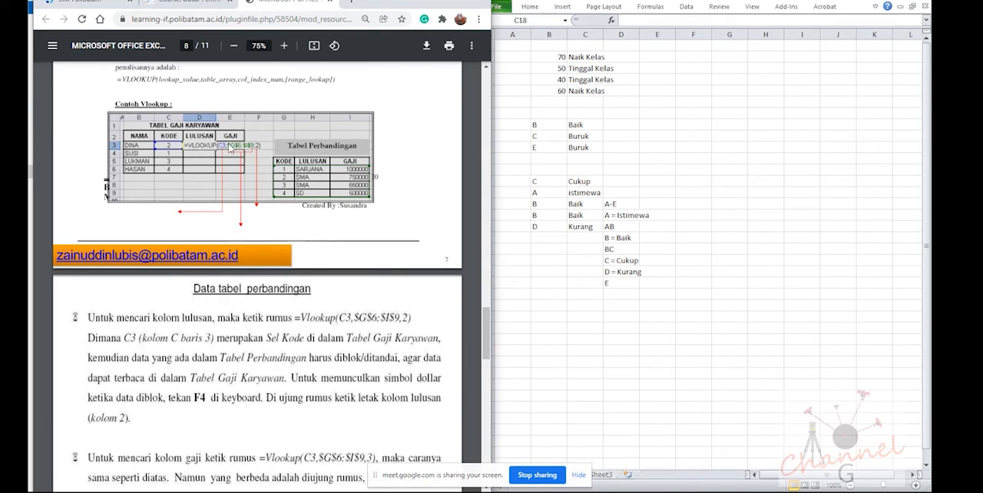
scroll(265, 453, "down", 2)
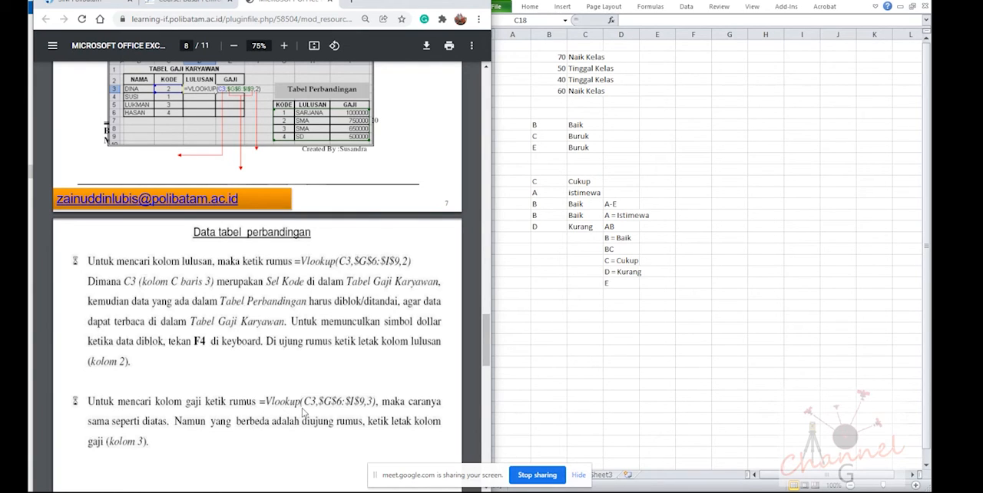
scroll(319, 413, "up", 2)
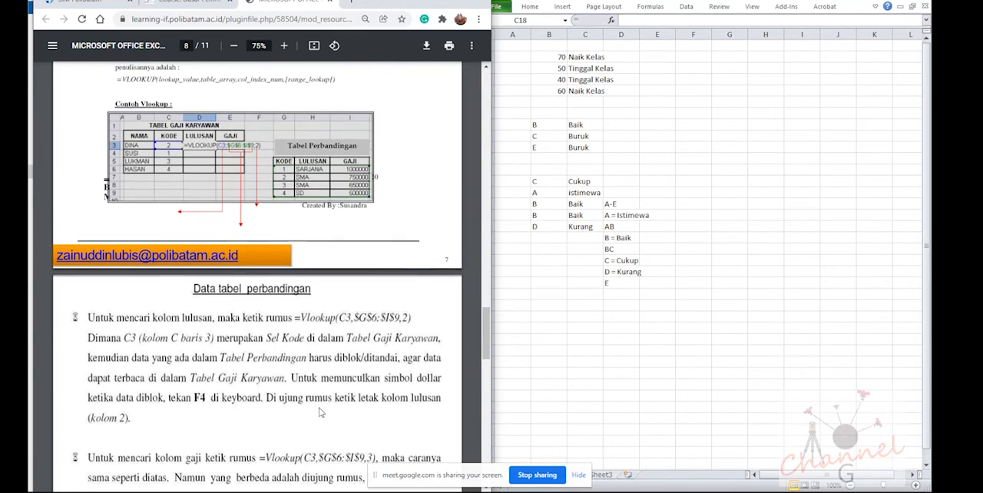
scroll(330, 421, "down", 2)
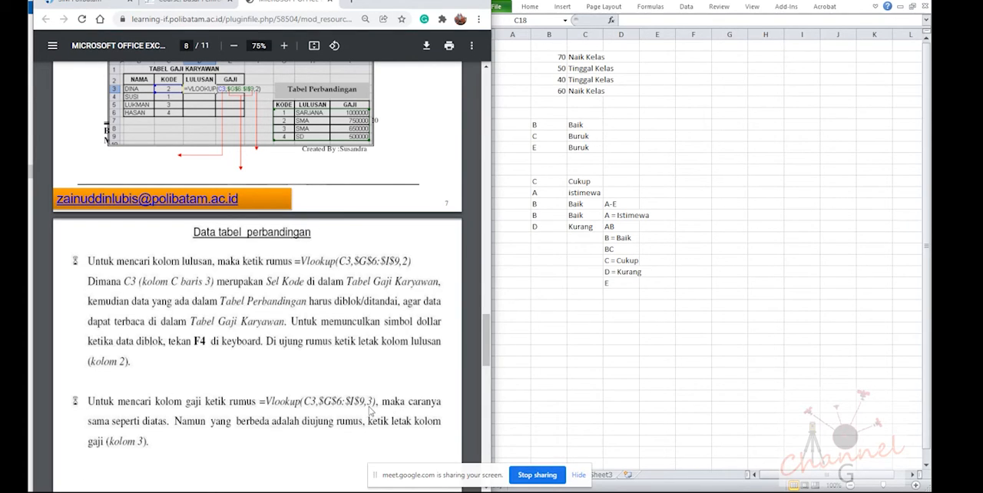
scroll(350, 353, "up", 3)
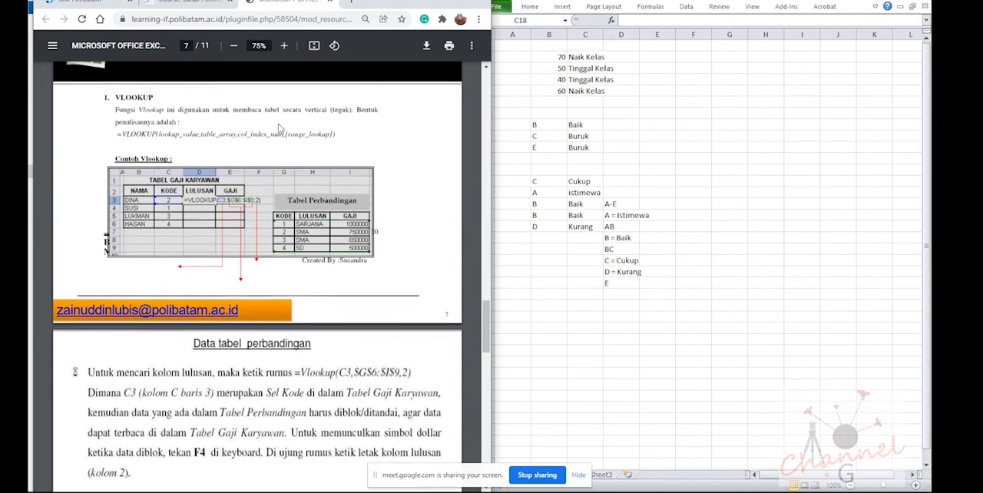
scroll(284, 261, "down", 3)
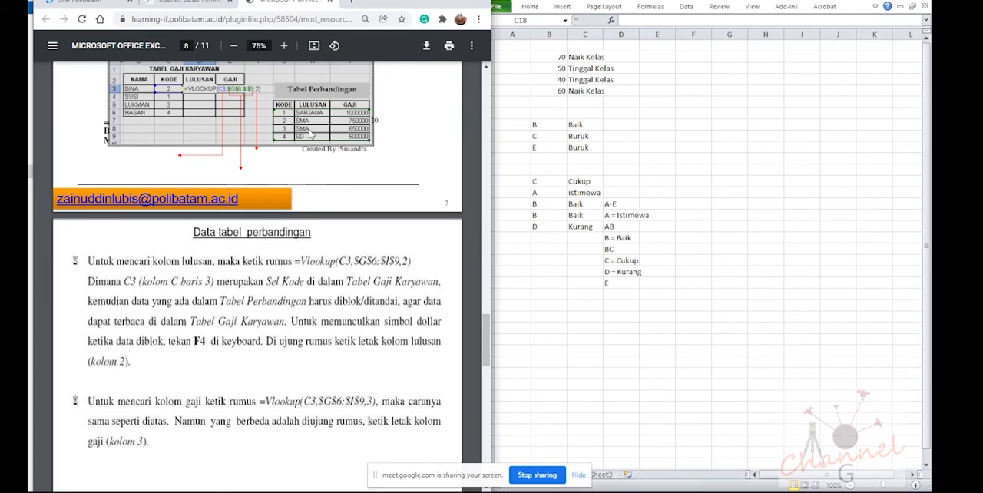
scroll(254, 404, "down", 9)
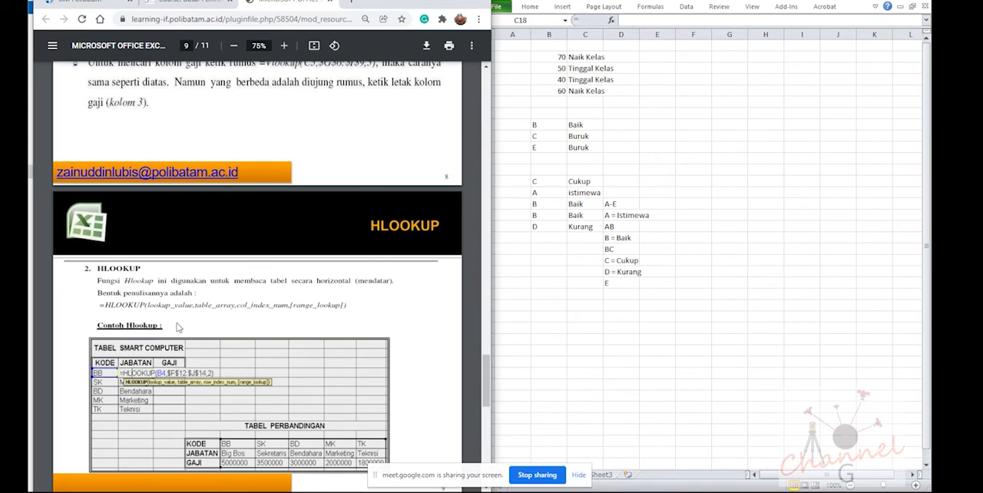
scroll(177, 328, "up", 10)
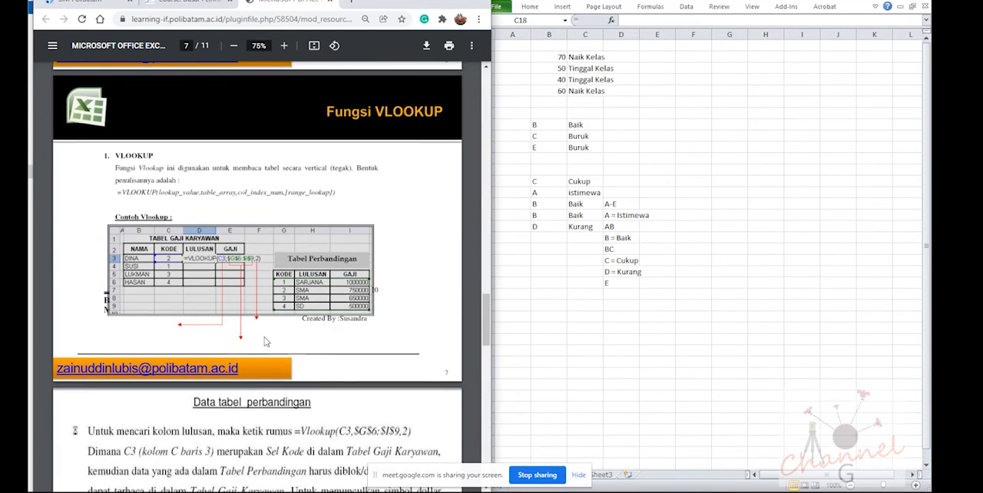
Switch to Excel and enter the comparison table headers Kode, Lulusan and Gaji in cells F25 to H25
left_click(528, 295)
left_click(545, 315)
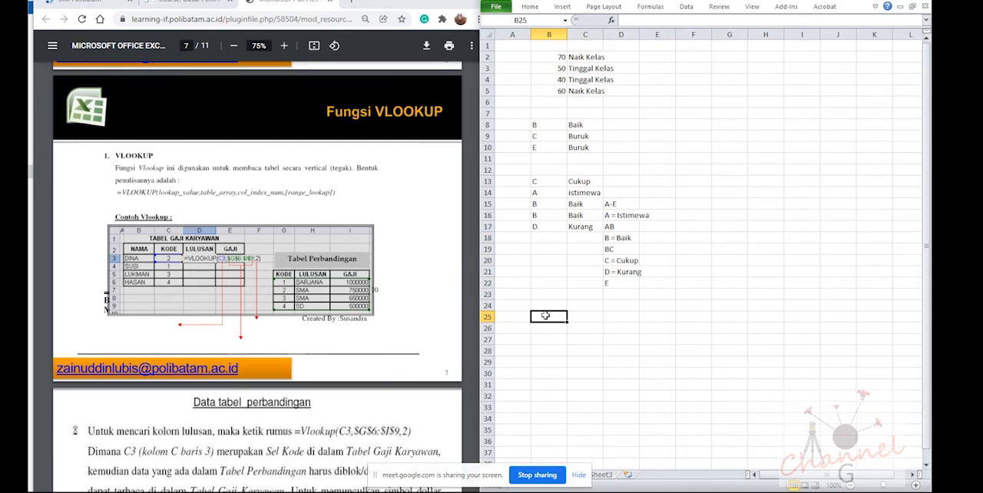
left_click(659, 316)
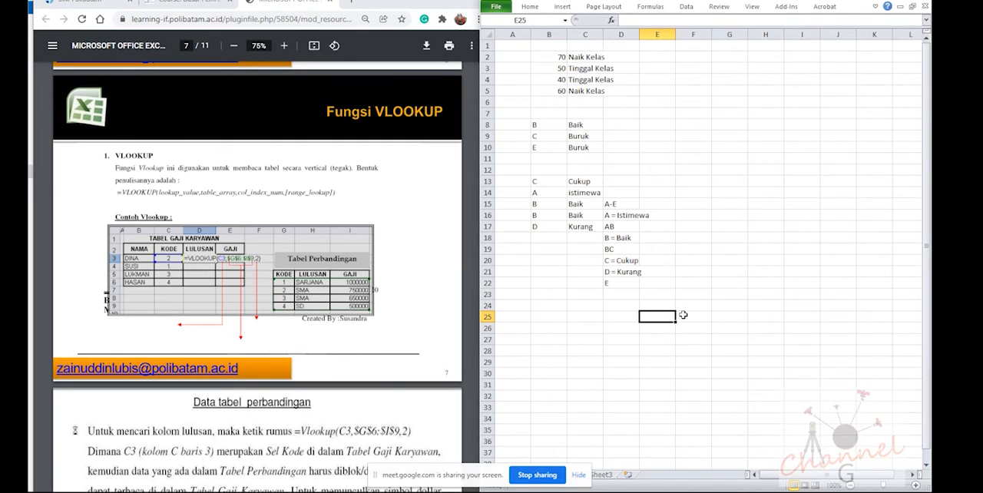
left_click(695, 315)
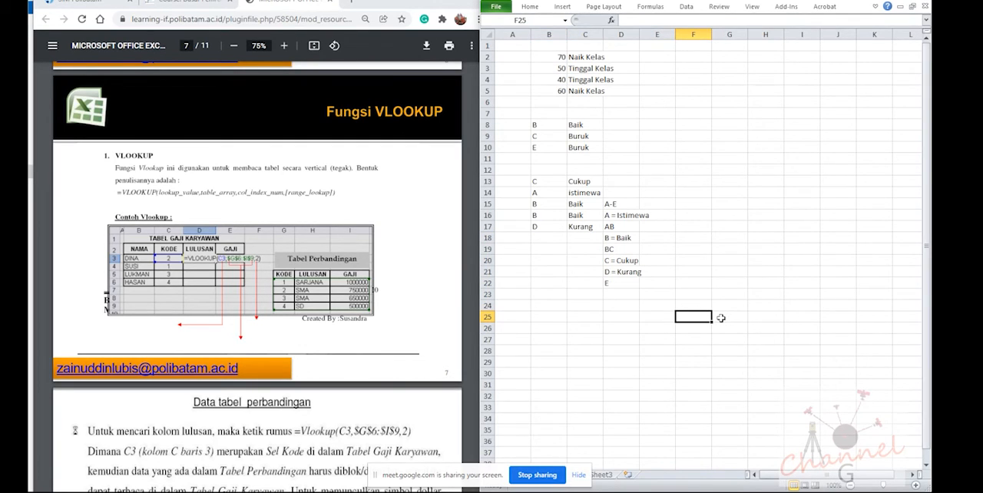
type("Kode")
key("Tab")
type("L")
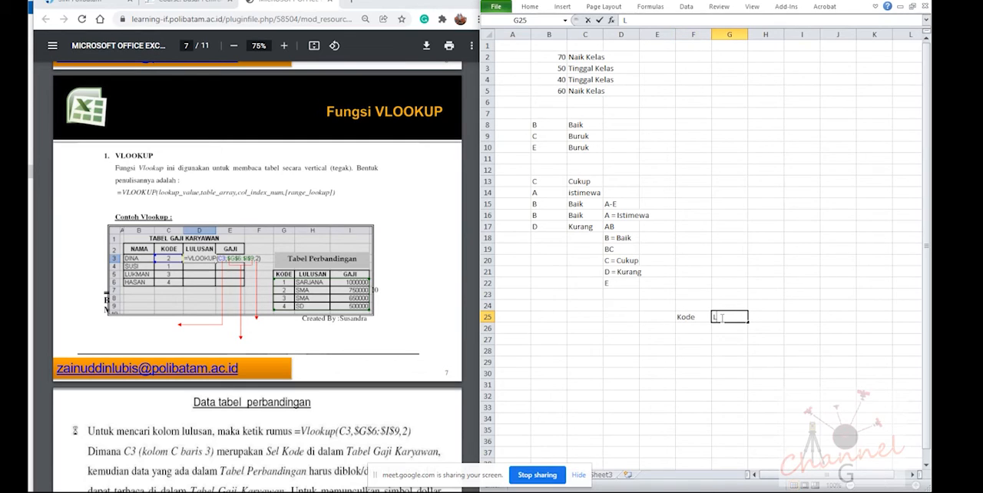
type("ulusan")
key("Tab")
type("Ga")
key("Return")
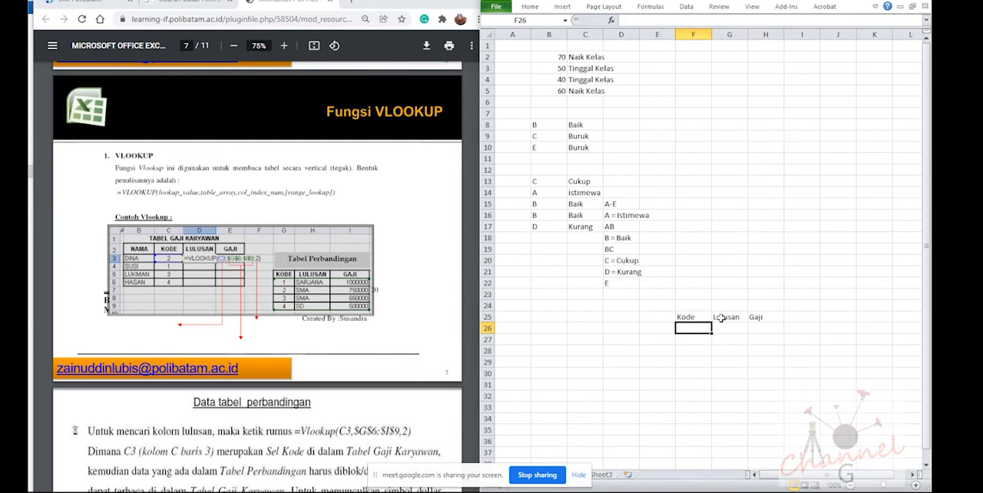
Enter the codes 1, 2, 3 and 4 under Kode in cells F26 to F29
type("1")
key("Return")
type("2")
key("Return")
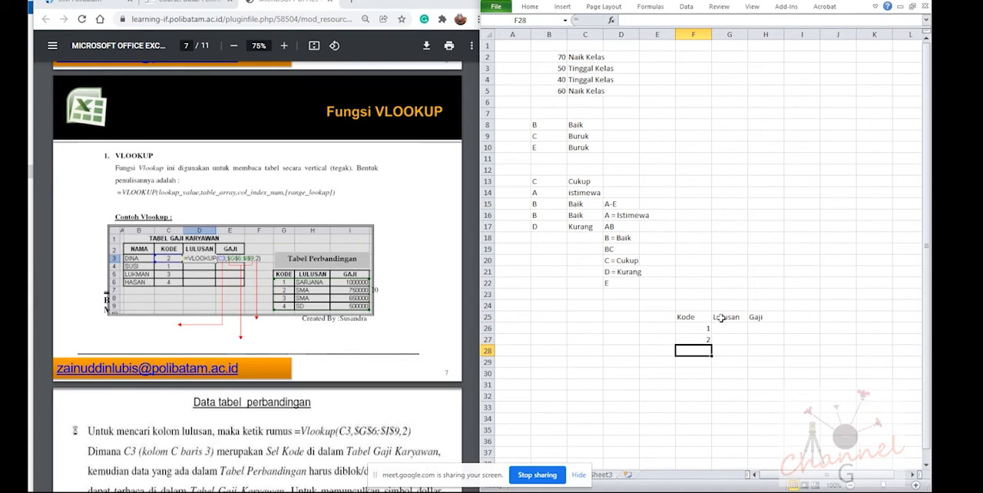
type("3")
key("Return")
type("4")
key("Return")
Enter Sarjana, SMA, SMA and SD under Lulusan in cells G26 to G29
key("Right")
key("Up")
key("Up")
key("Up")
key("Up")
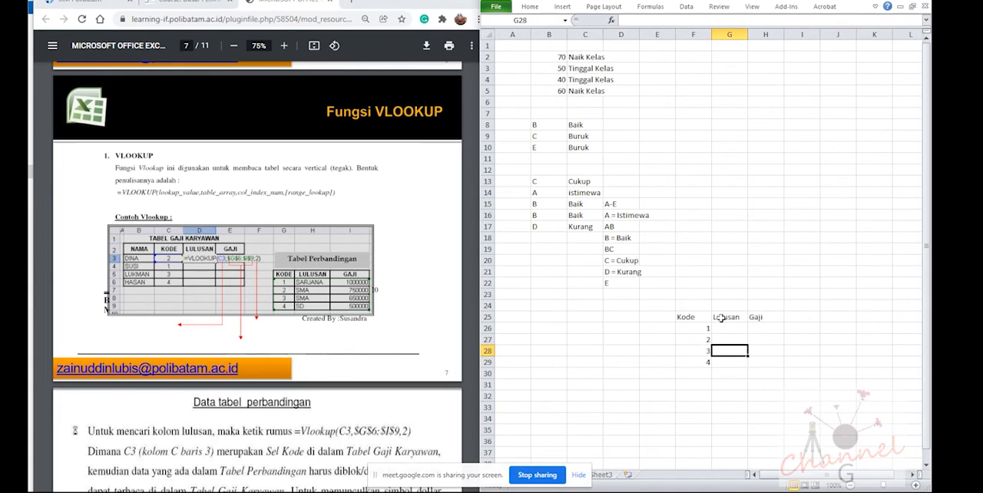
type("Sar")
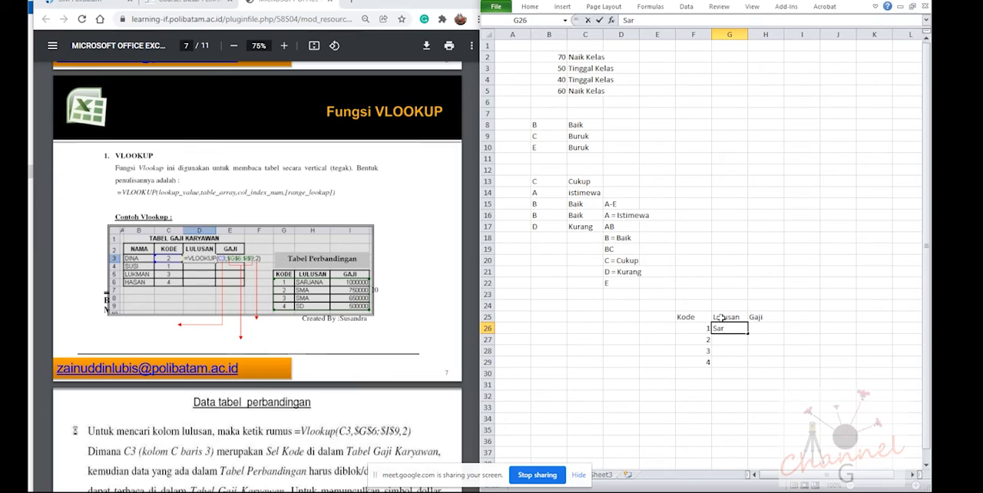
type("jana")
key("Return")
type("SMA")
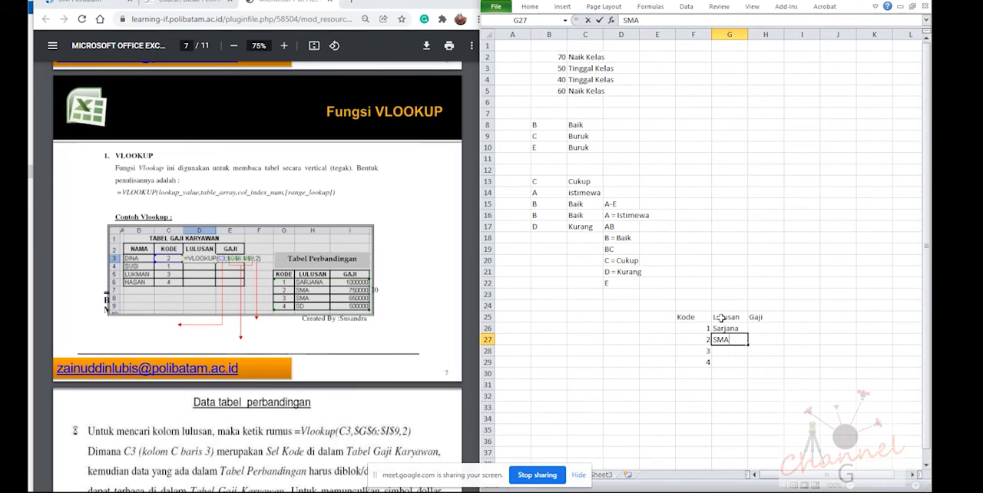
key("Return")
type("SMA")
key("Return")
type("SD")
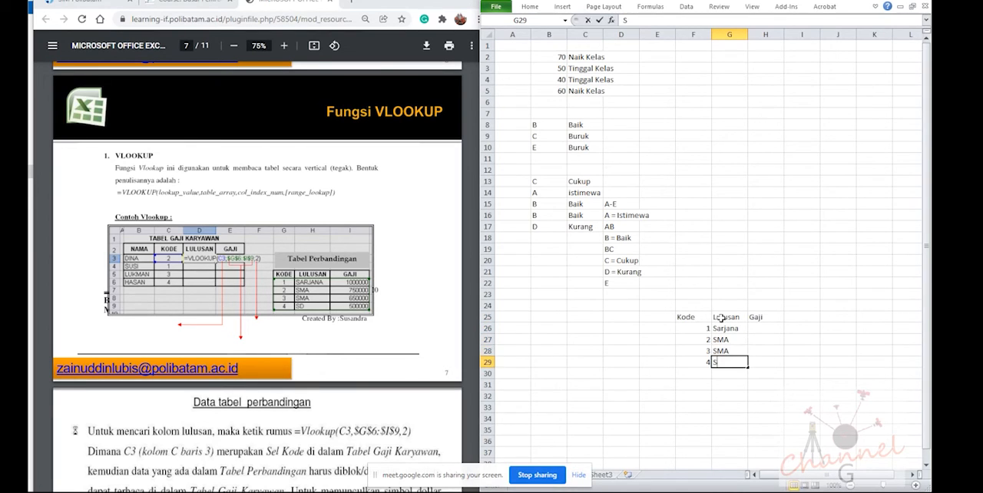
key("Tab")
Enter the salaries 1000000, 750000, 650000 and 50000 under Gaji in cells H26 to H29
key("Up")
key("Up")
key("Up")
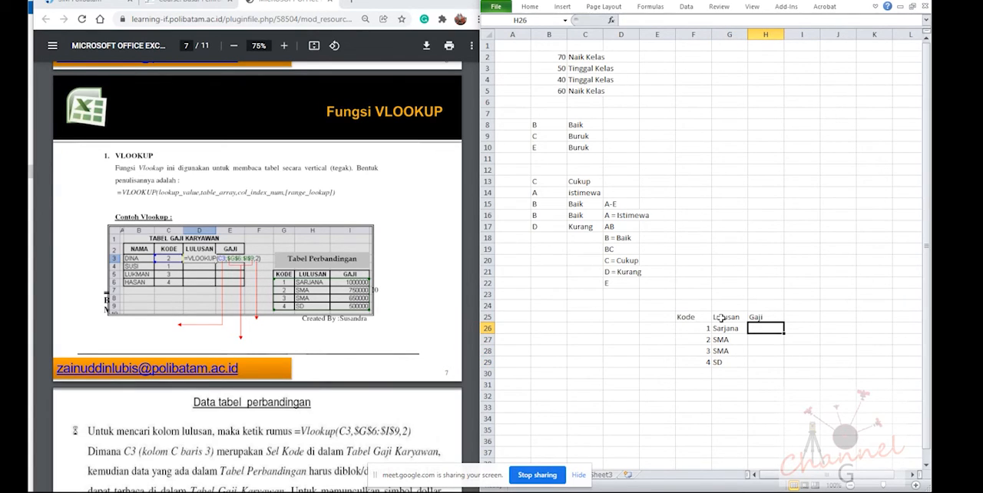
type("1000")
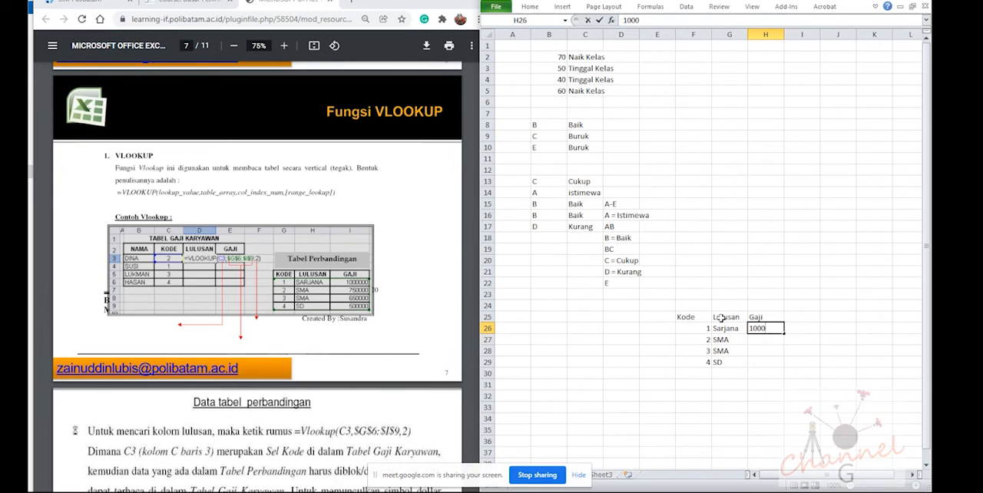
type("000")
key("Return")
type("750")
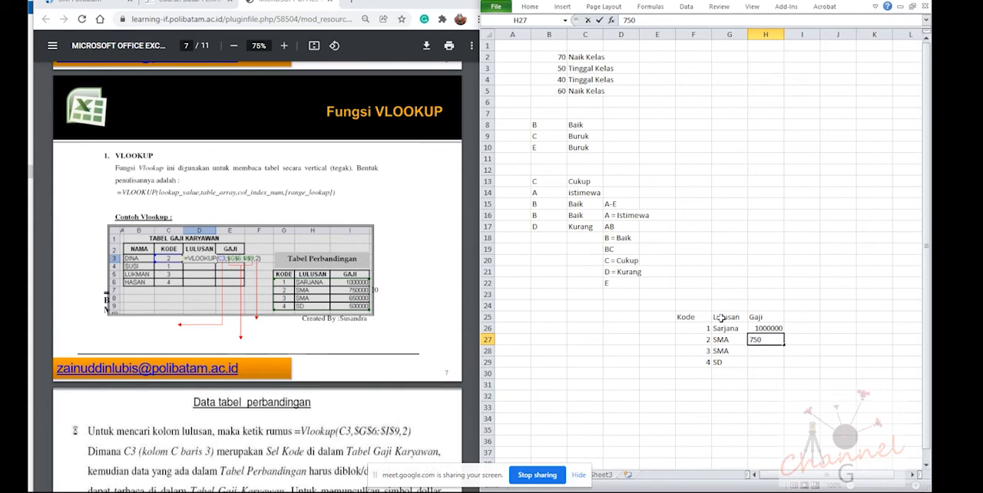
type("000")
key("Return")
type("650")
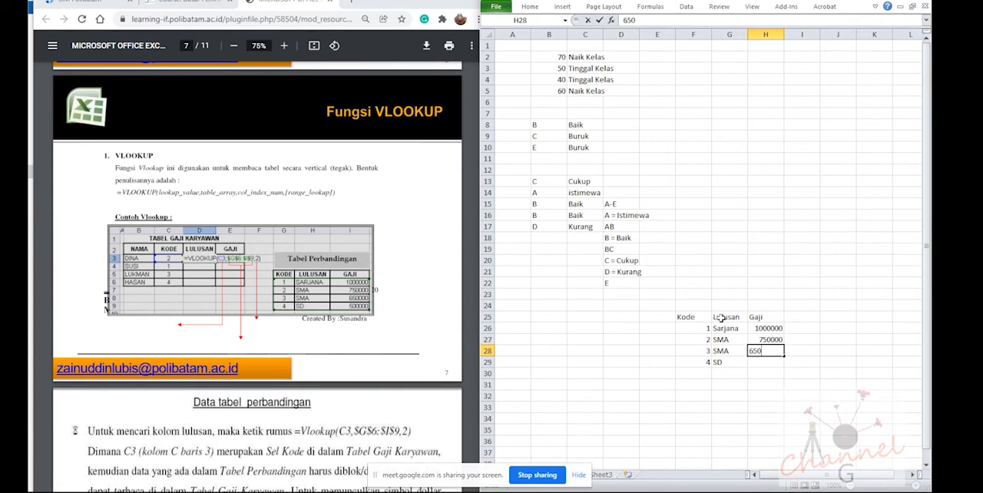
type("000")
key("Return")
type("50000")
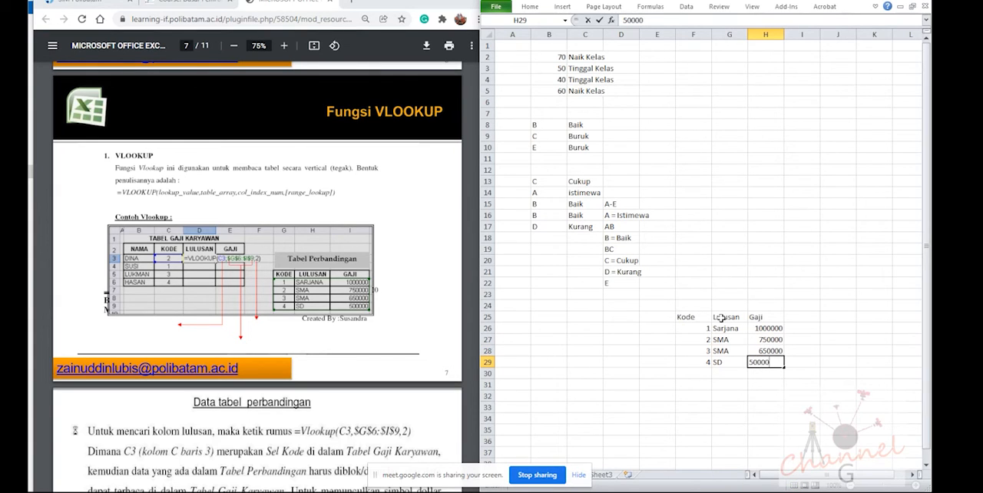
key("Return")
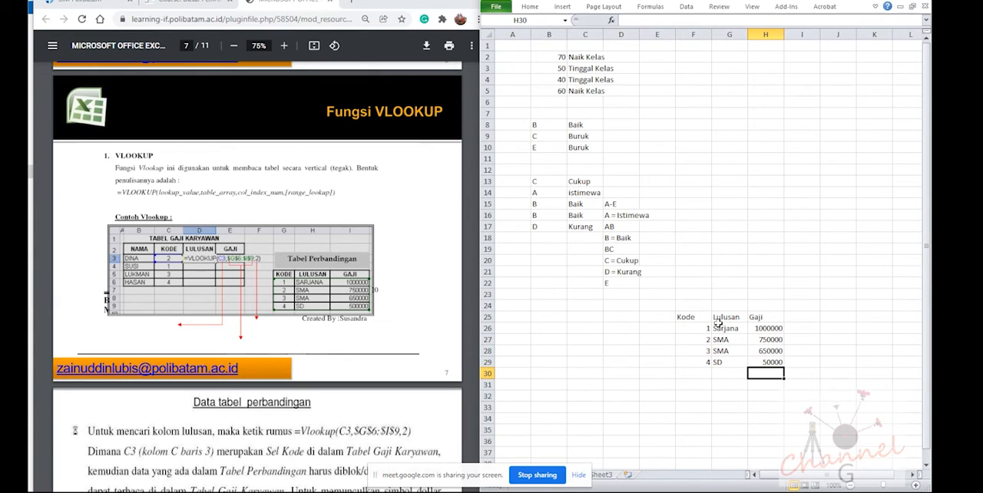
Enter the employee salary table headers Nama, Kode, Lulusan and Gaji in cells A25 to D25
scroll(721, 351, "down", 3)
scroll(706, 313, "up", 1, "ctrl")
scroll(707, 313, "up", 3)
scroll(688, 338, "down", 2)
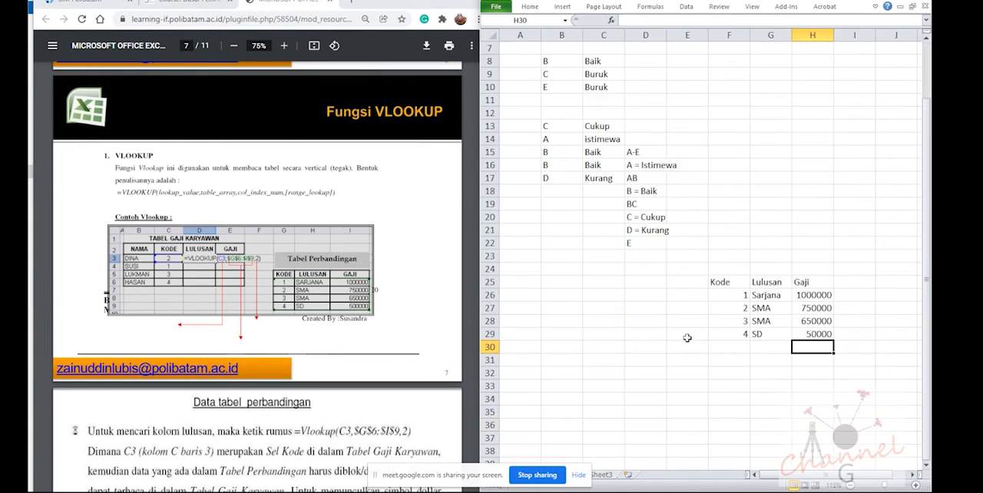
left_click(515, 282)
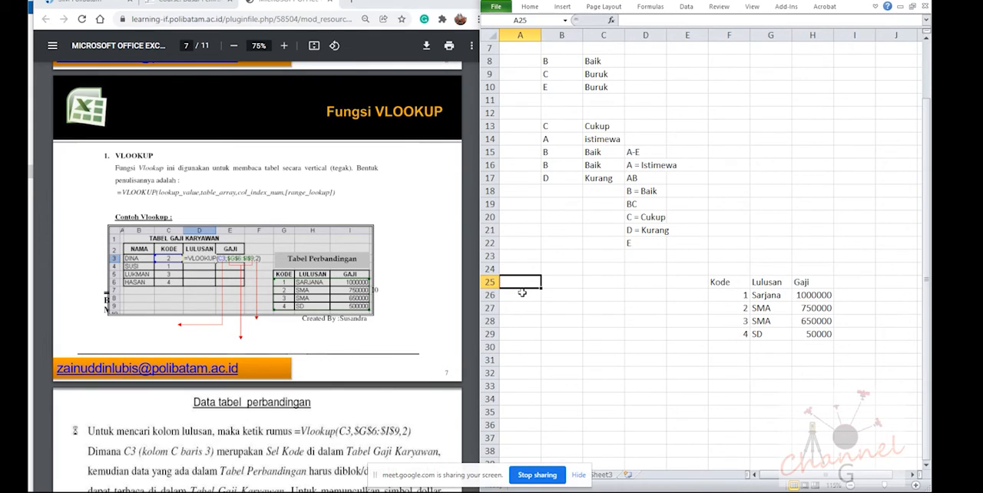
type("Nama")
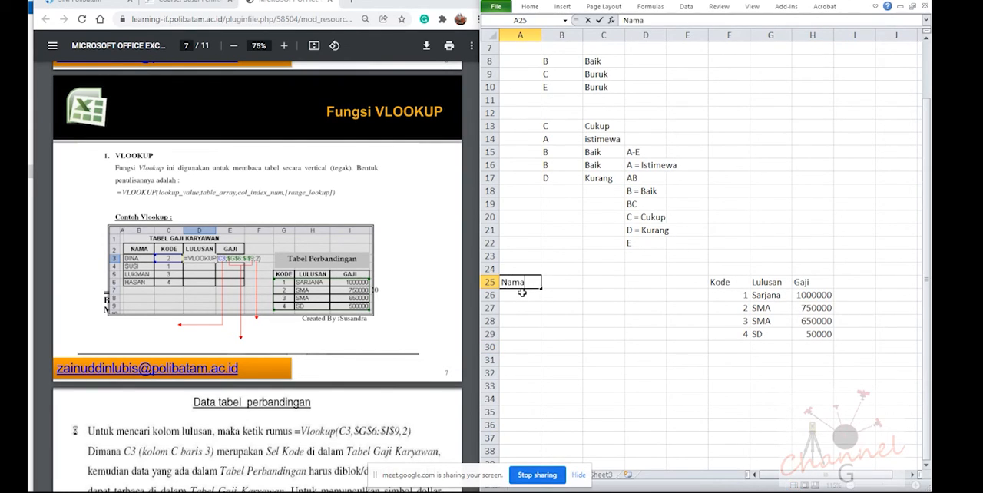
key("Tab")
type("Kode")
key("Tab")
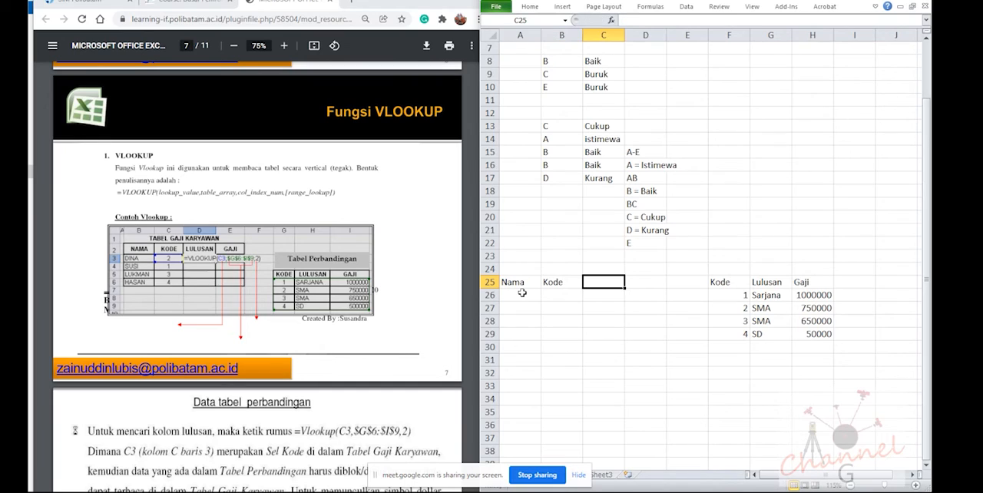
type("Lulusan")
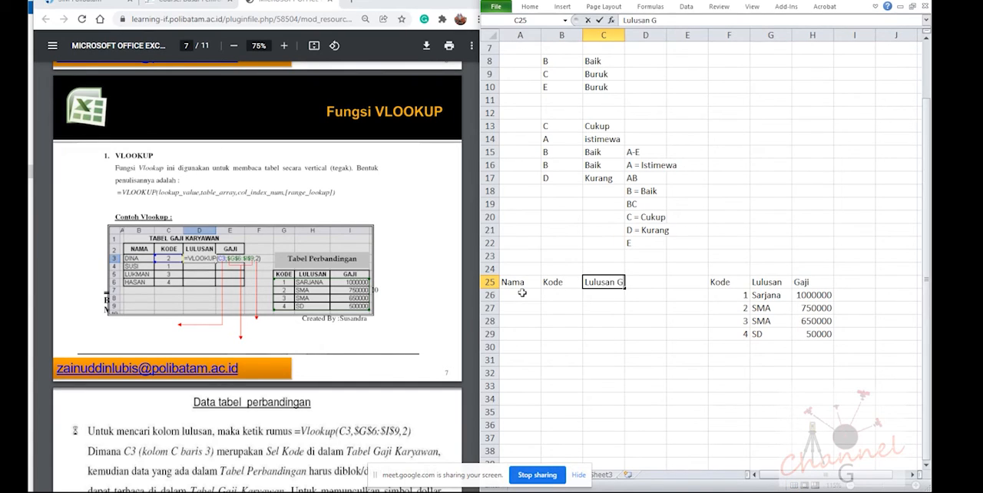
key("Tab")
type("Gaji")
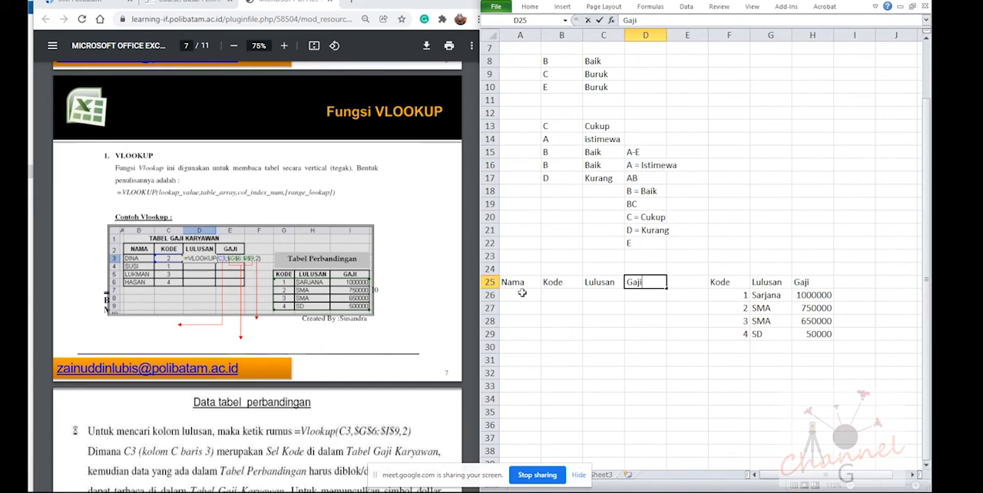
key("Return")
Enter the four employee names from the PDF example under Nama in cells A26 to A29
type("D")
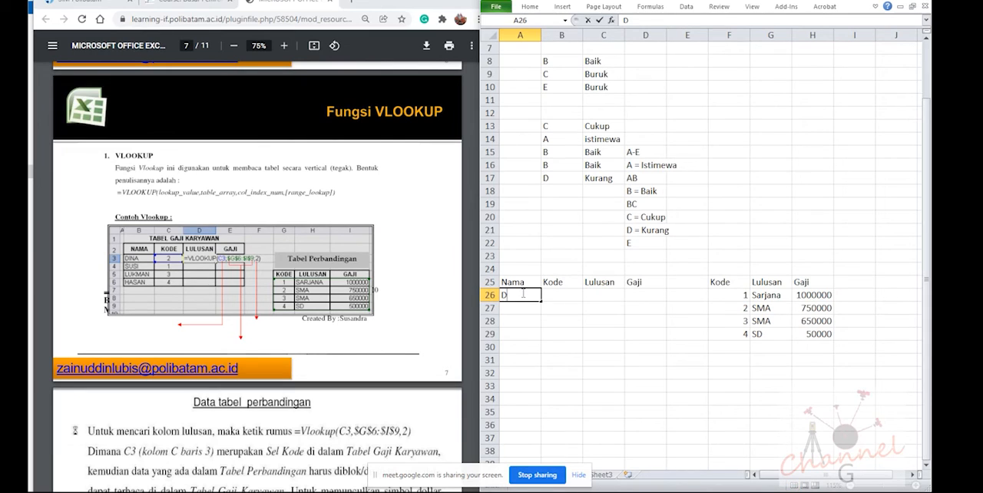
type("ina")
key("Return")
type("Sus")
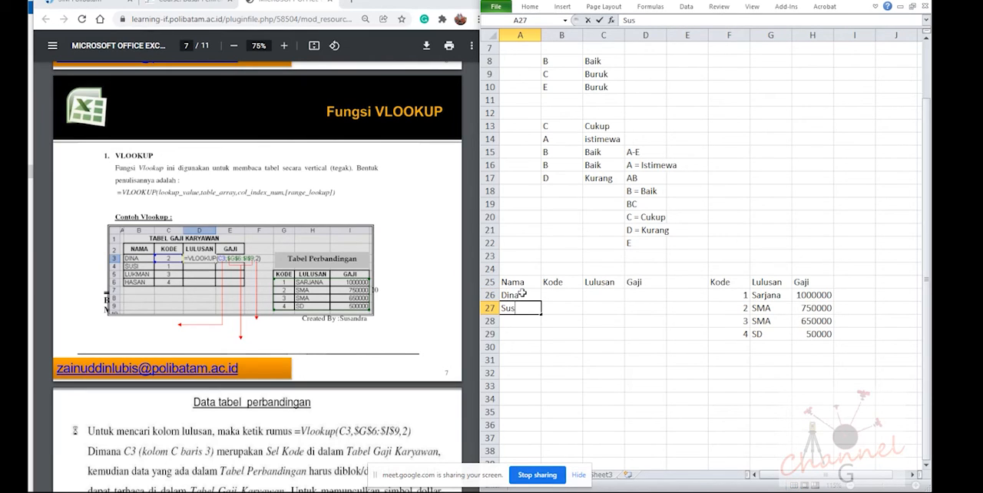
type("i")
key("Return")
type("Lukman")
key("Return")
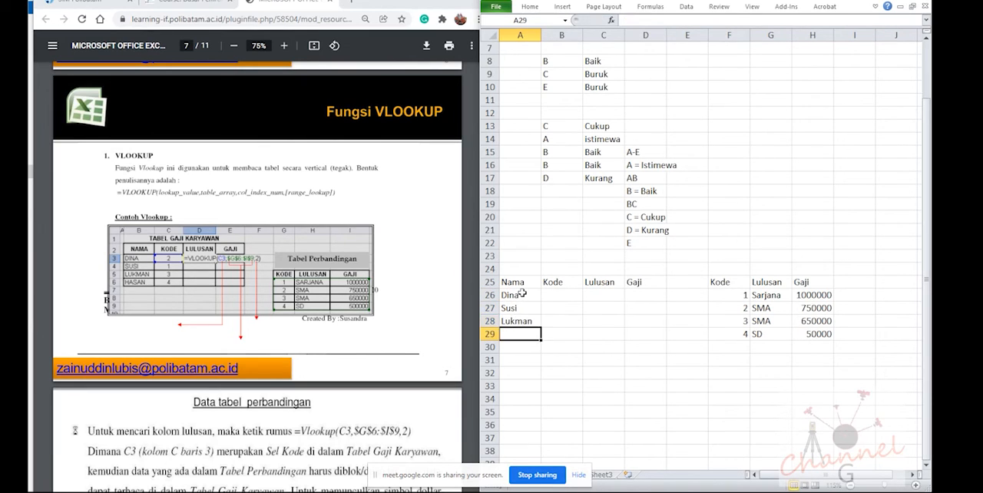
type("Hasan")
key("Tab")
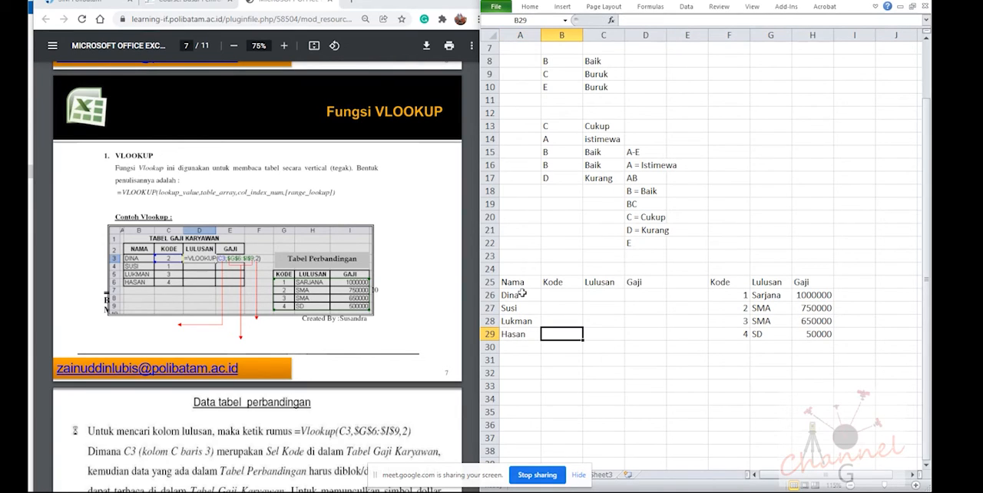
Enter the codes 2, 1, 3 and 4 under Kode in cells B26 to B29
key("Up")
key("Up")
key("Up")
type("2")
key("Return")
type("1")
key("Return")
type("3")
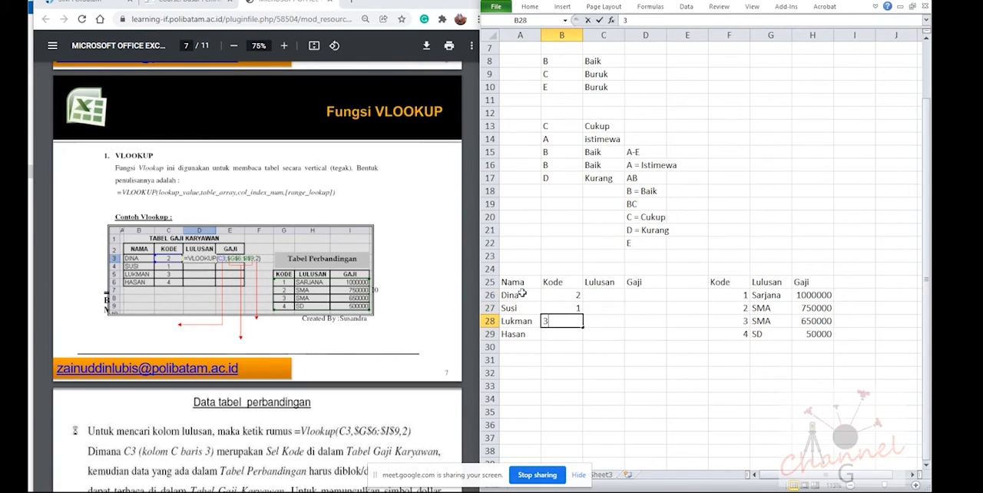
key("Return")
type("4")
key("Return")
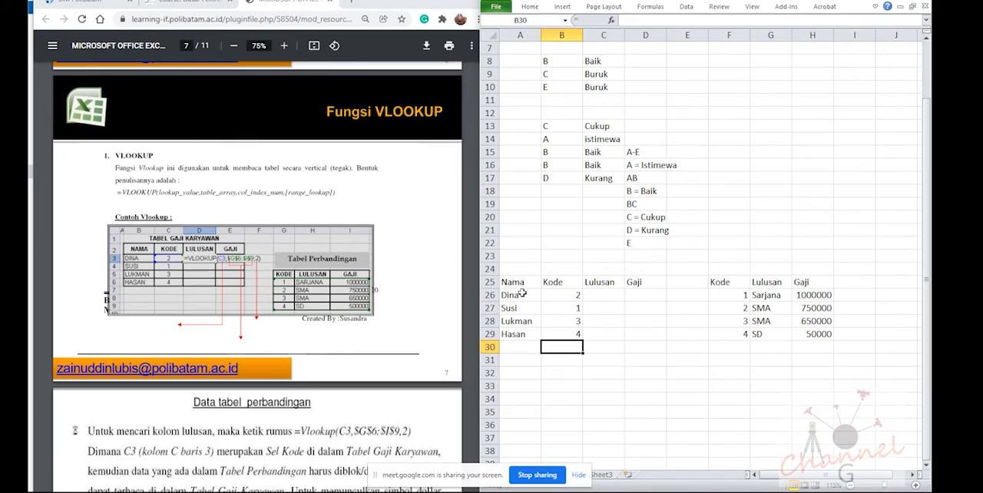
Start a VLOOKUP formula in cell C26 under Lulusan, using B26 as the lookup value
key("Right")
key("Up")
key("Up")
key("Up")
key("Up")
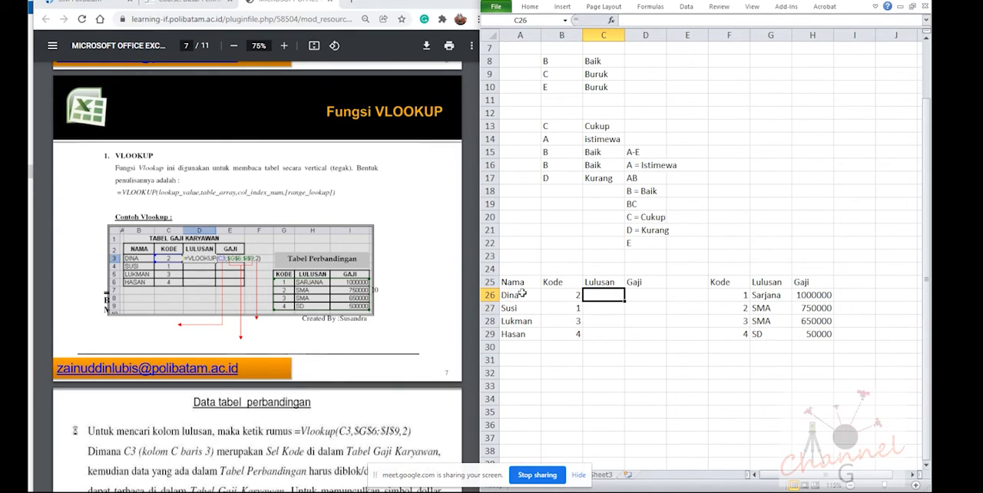
type("=vlooku")
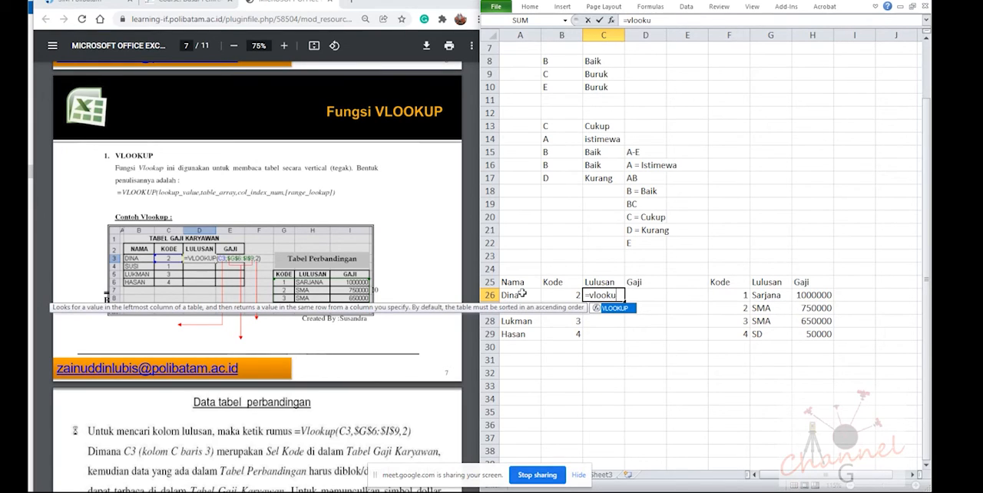
type("(")
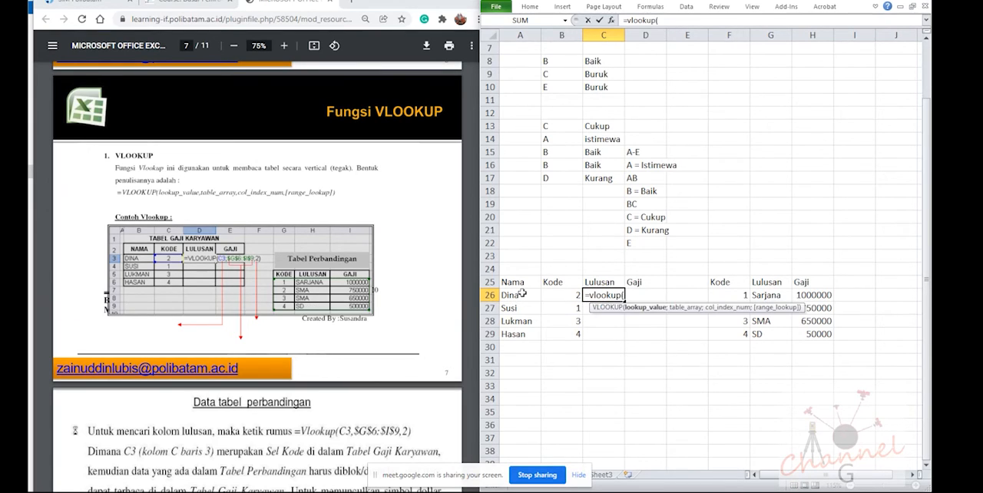
left_click(551, 292)
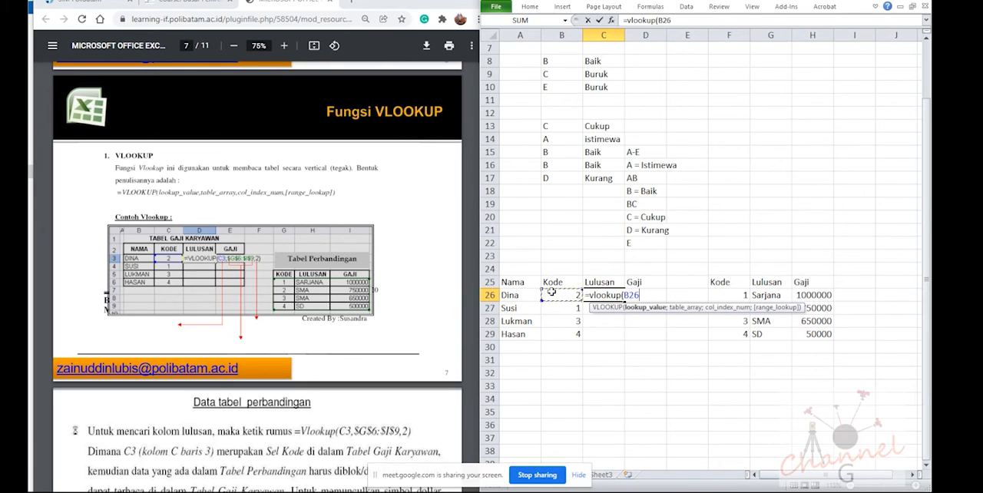
type(";")
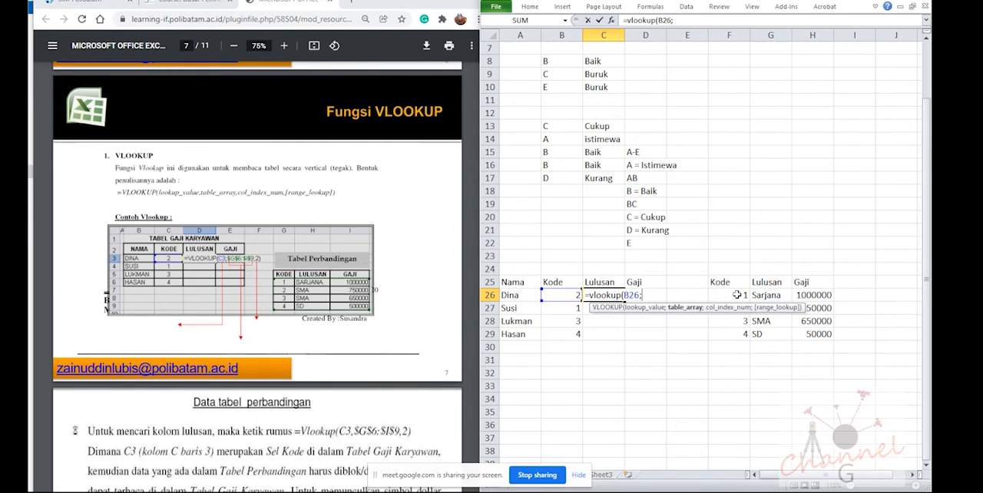
left_click_drag(736, 295, 806, 331)
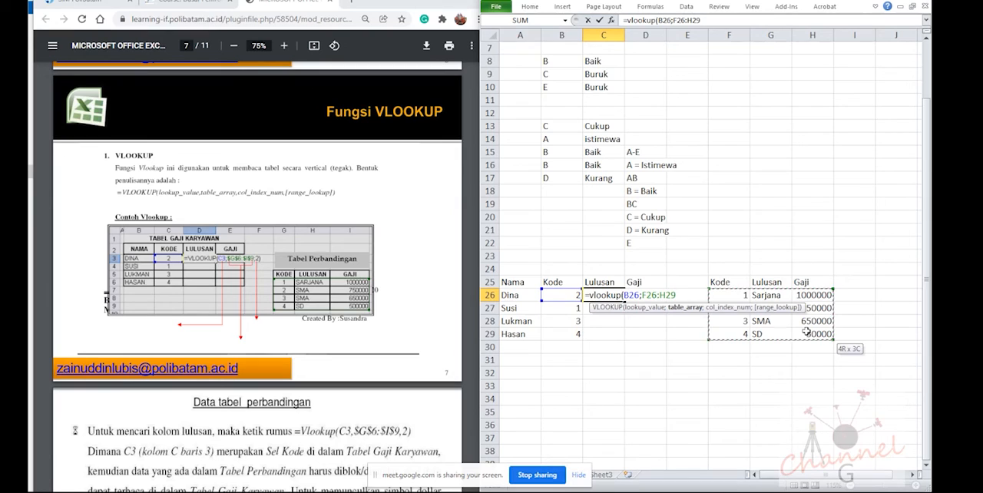
key("F4")
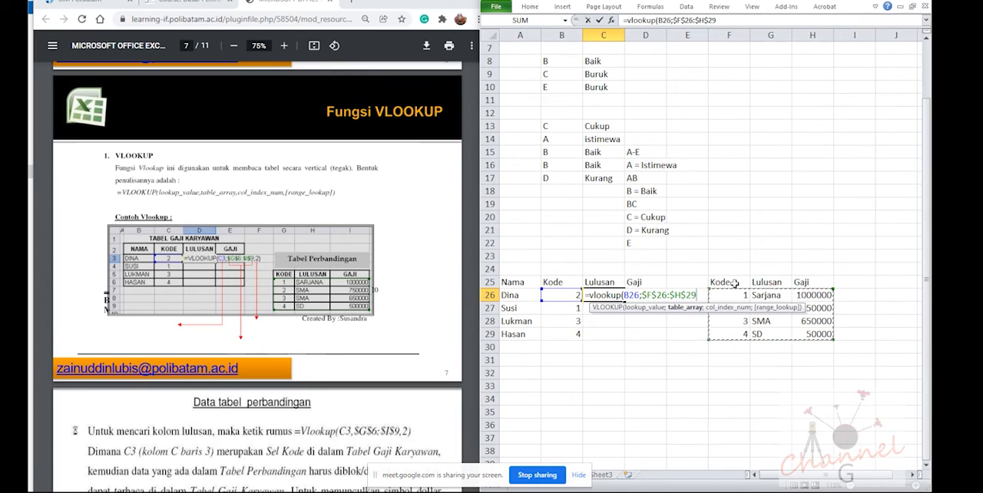
key("BackSpace")
key("BackSpace")
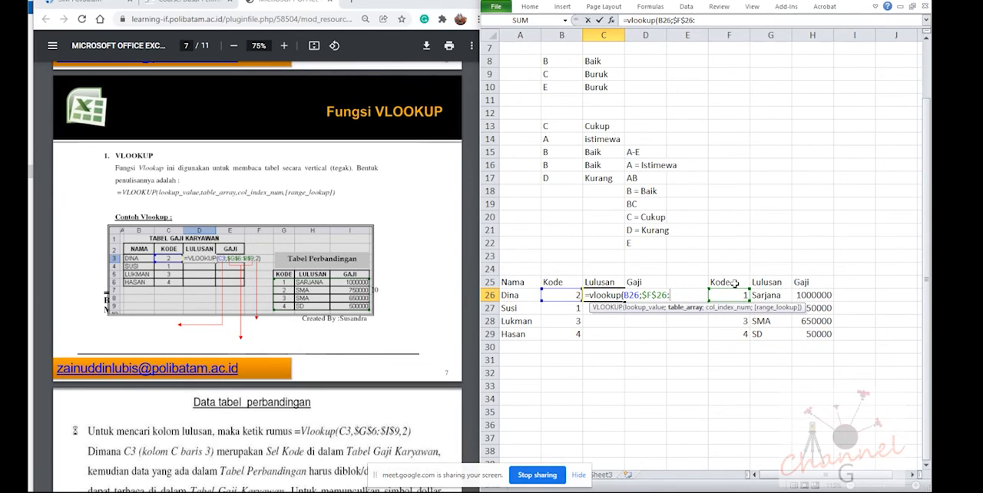
key("BackSpace")
key("BackSpace")
key("BackSpace")
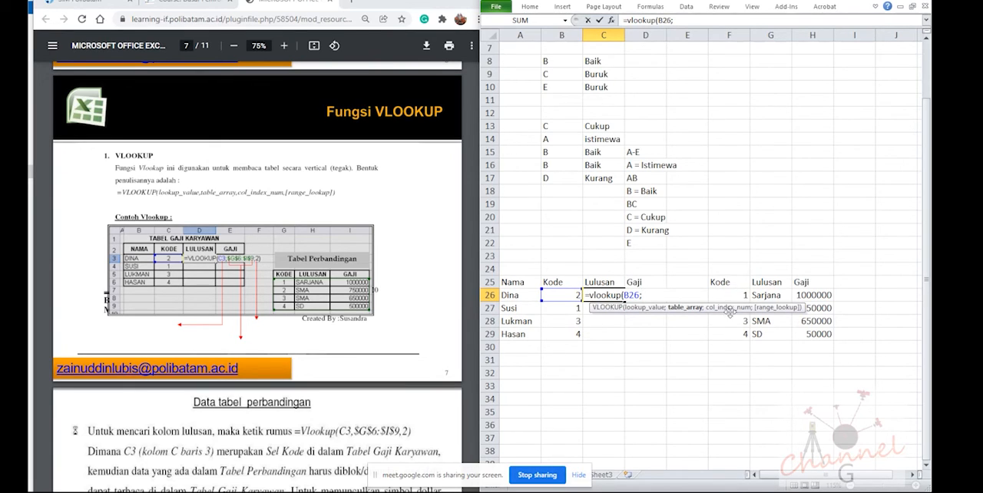
Complete the C26 formula with the absolute table range $F$26:$H$29 and column index 2
left_click(726, 295)
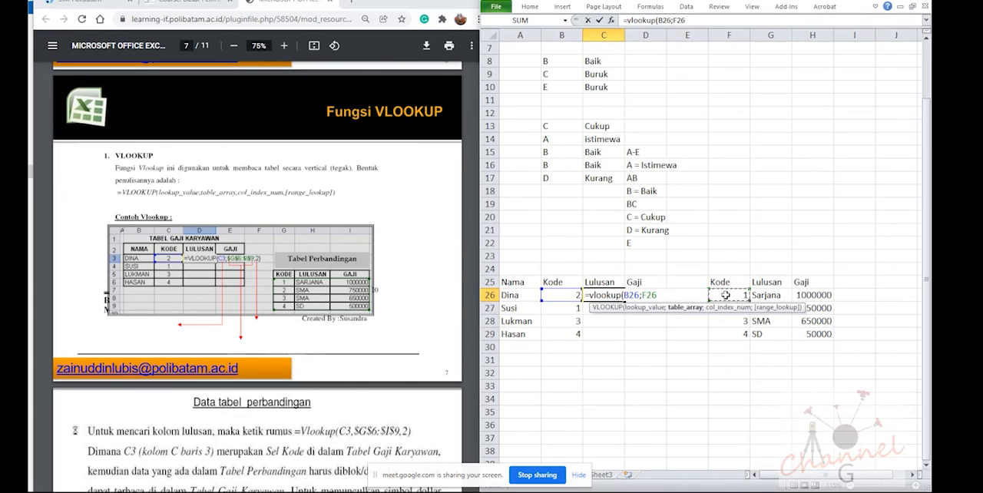
left_click_drag(726, 295, 801, 328)
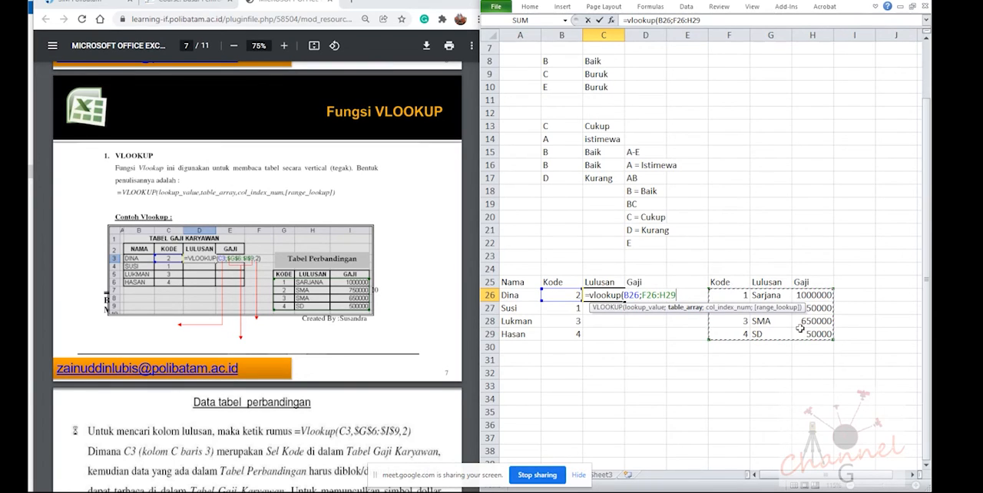
key("F4")
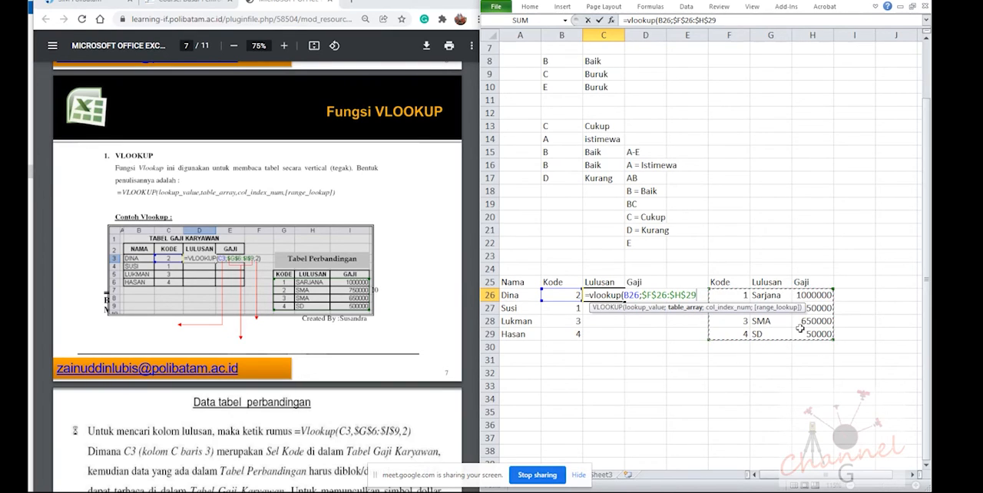
type(";2")
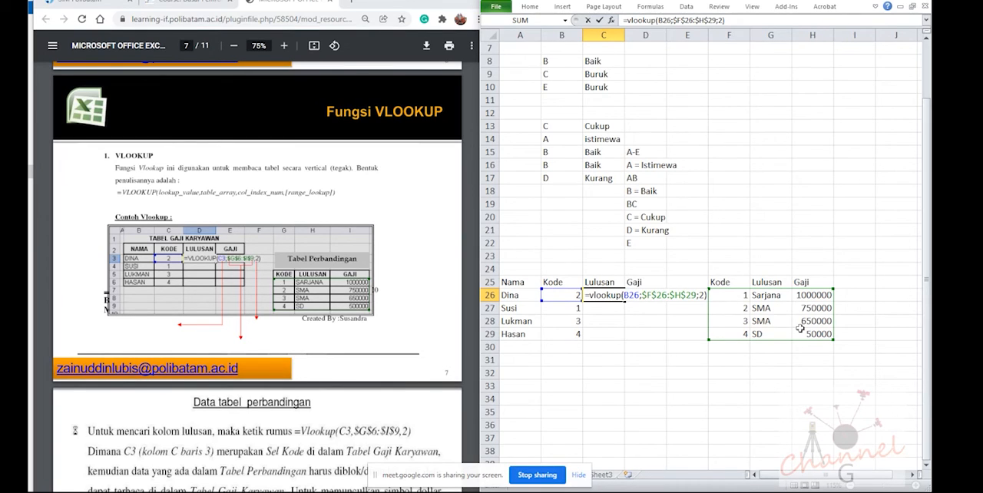
key("Return")
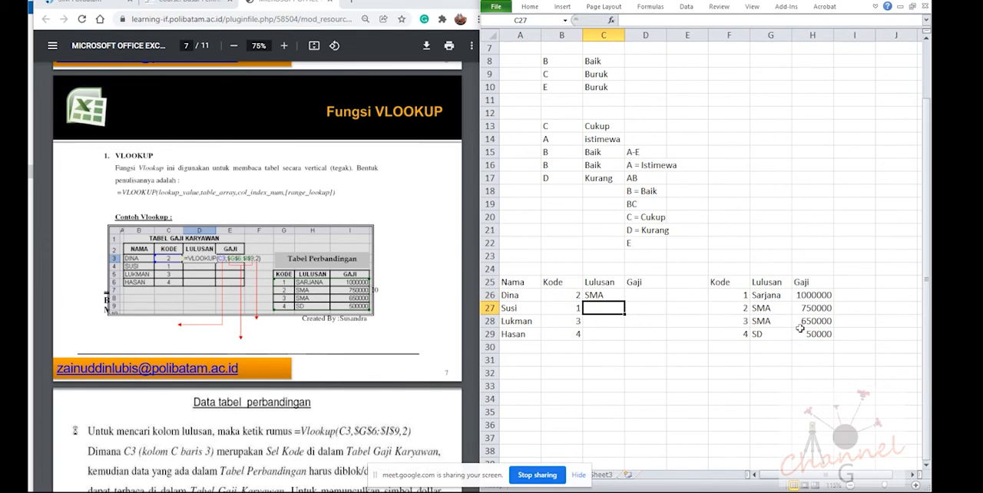
Move the comparison table from F25:H29 to G26:I30 and inspect the lookup formula in C26
left_click_drag(722, 283, 806, 335)
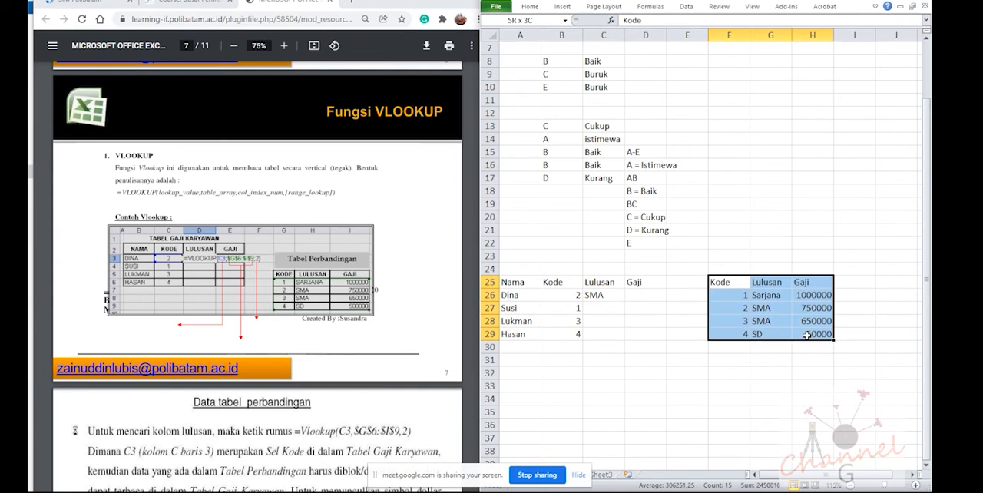
left_click_drag(726, 276, 765, 276)
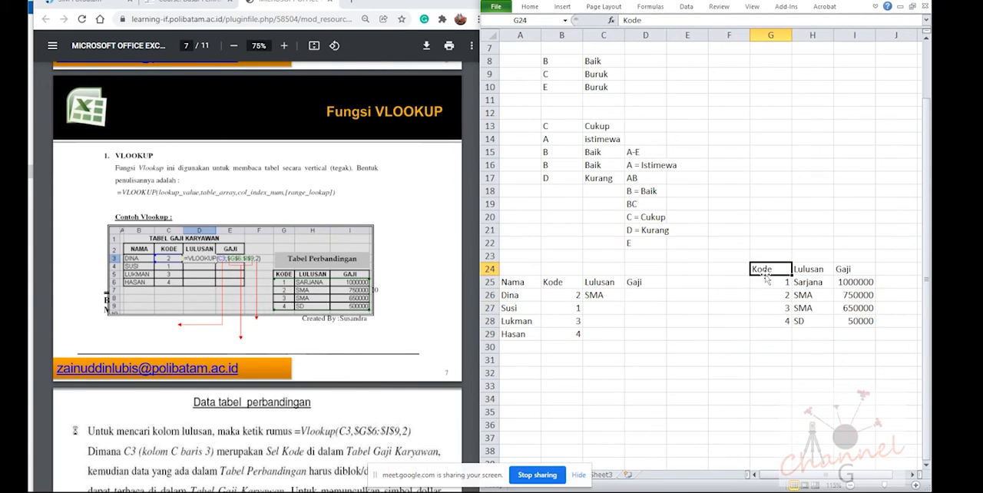
key("ctrl+z")
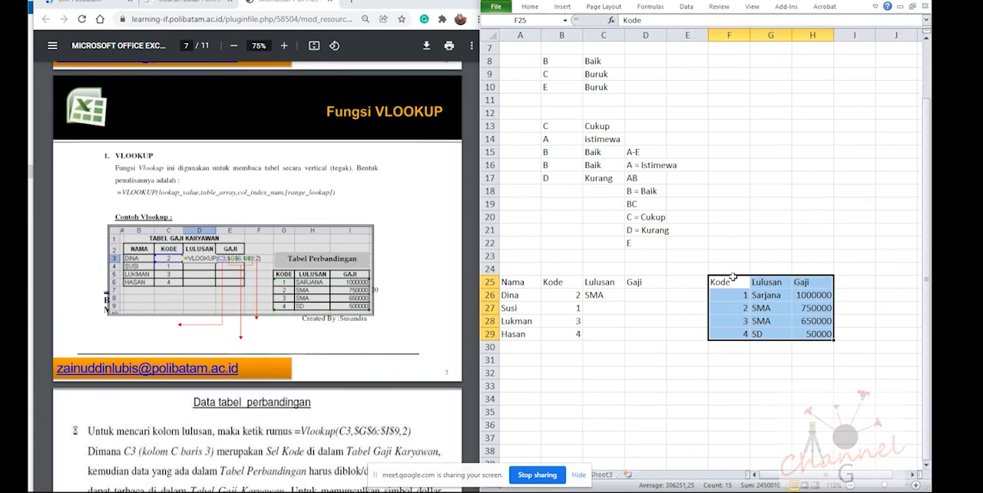
left_click_drag(733, 277, 781, 292)
left_click(602, 295)
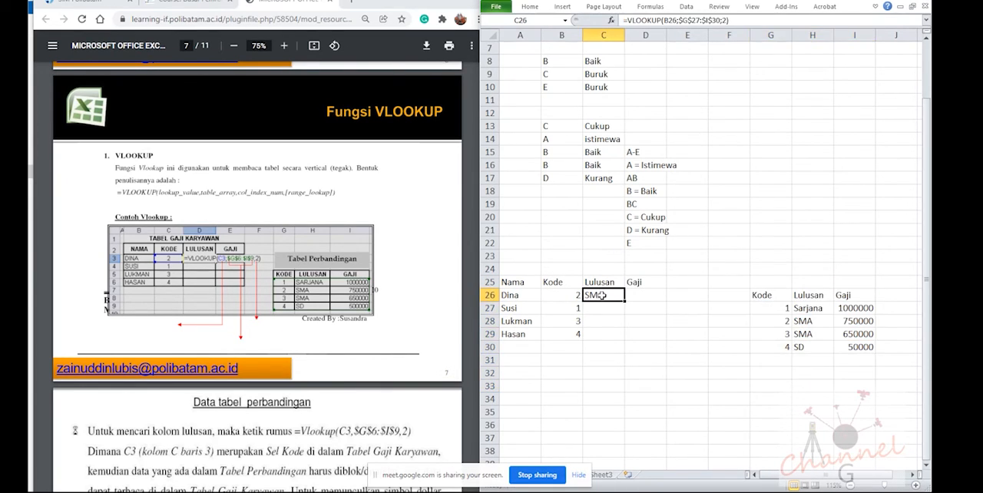
Move the comparison table one column back to F26:H30 and check the lookup formula in C26
left_click_drag(774, 297, 846, 344)
left_click_drag(791, 291, 741, 294)
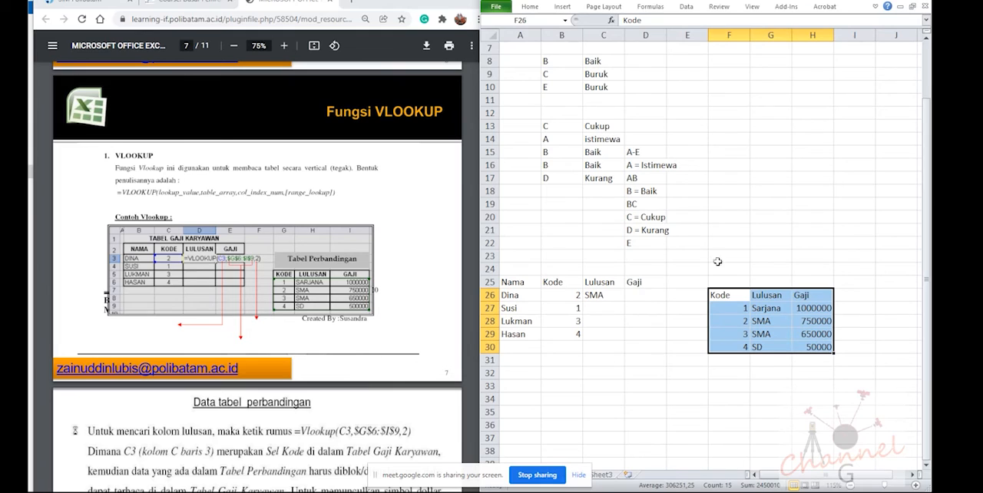
left_click(608, 295)
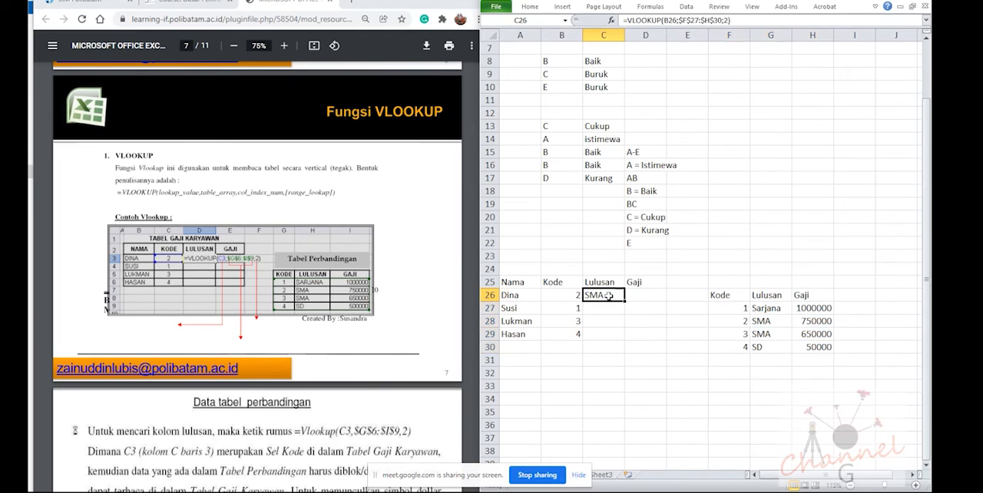
Move the comparison table to G27:I31 and check how the table range in the C26 formula follows
left_click(734, 338)
left_click_drag(729, 297, 815, 347)
left_click_drag(732, 292, 806, 348)
left_click_drag(741, 293, 787, 306)
left_click(600, 297)
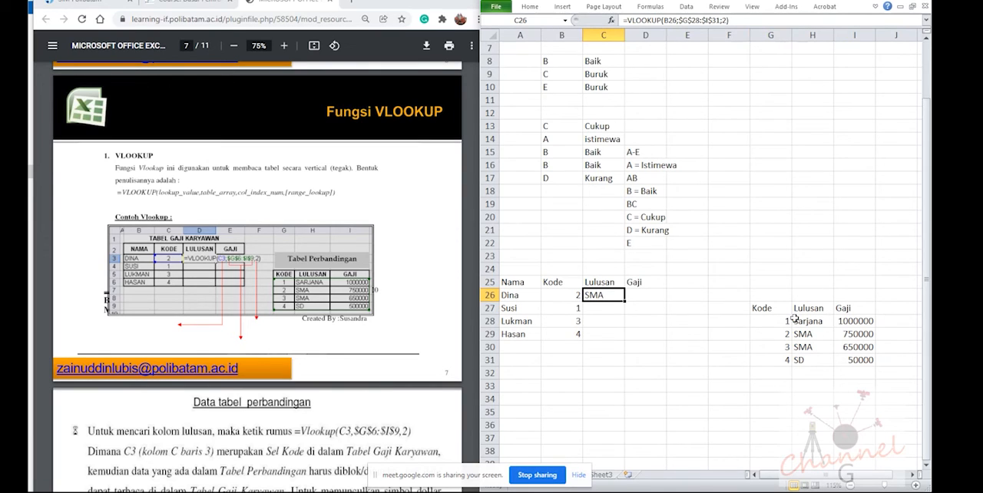
Move the comparison table up one row to G26:I30 and fill the C26 lookup formula down to C29
left_click_drag(769, 306, 845, 358)
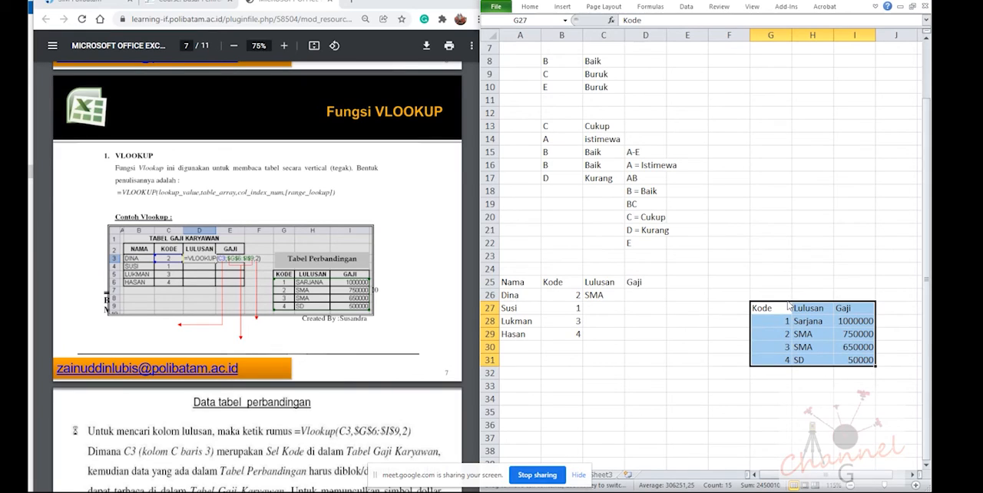
left_click_drag(791, 302, 788, 291)
left_click(616, 296)
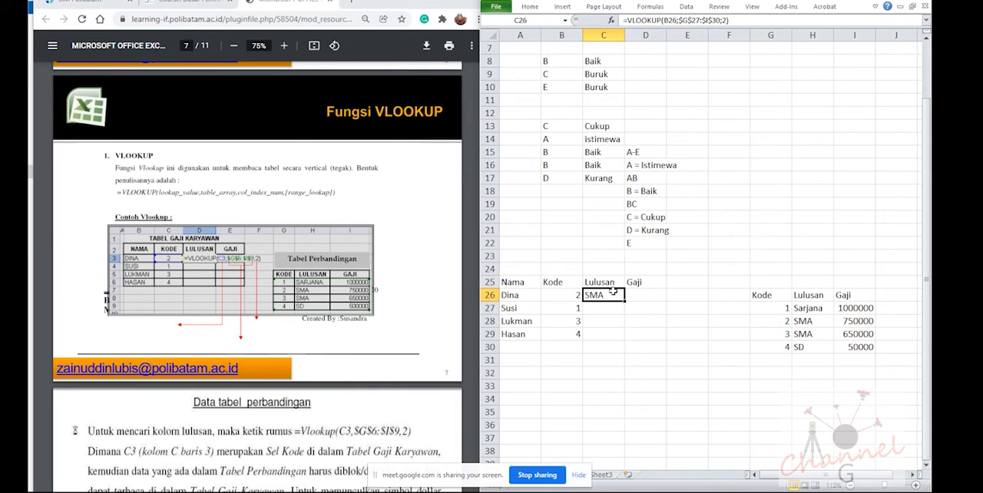
left_click_drag(627, 304, 625, 338)
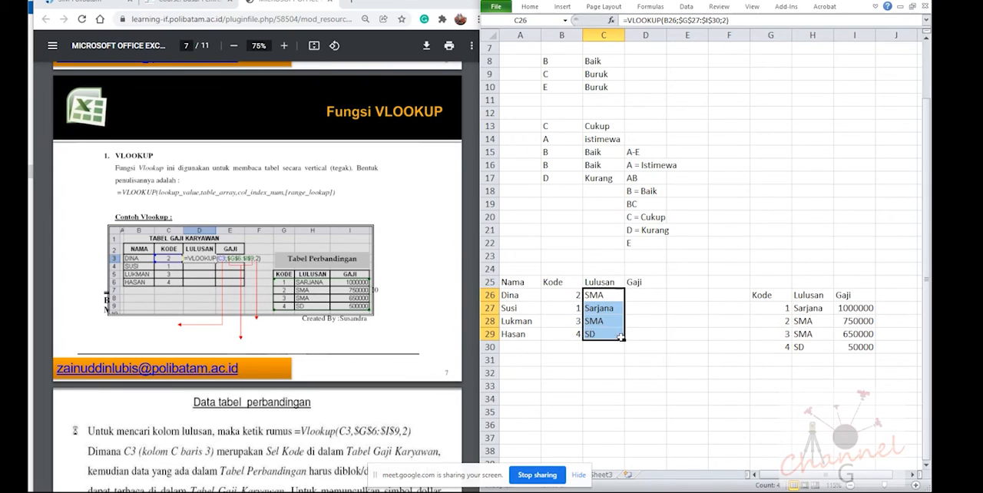
Check the Lulusan lookups in C27 to C29 against the employee codes and the matching rows of the comparison table
left_click(577, 310)
left_click(595, 310)
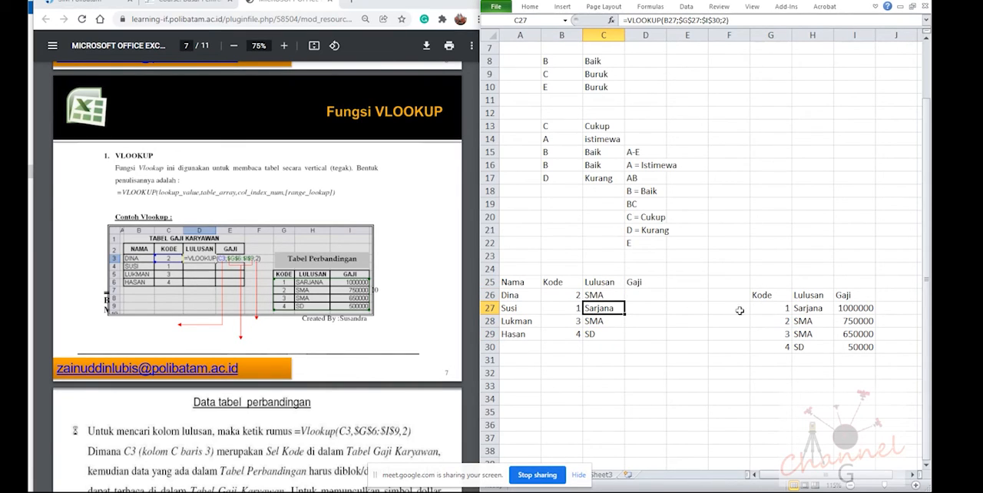
left_click(573, 323)
left_click(597, 323)
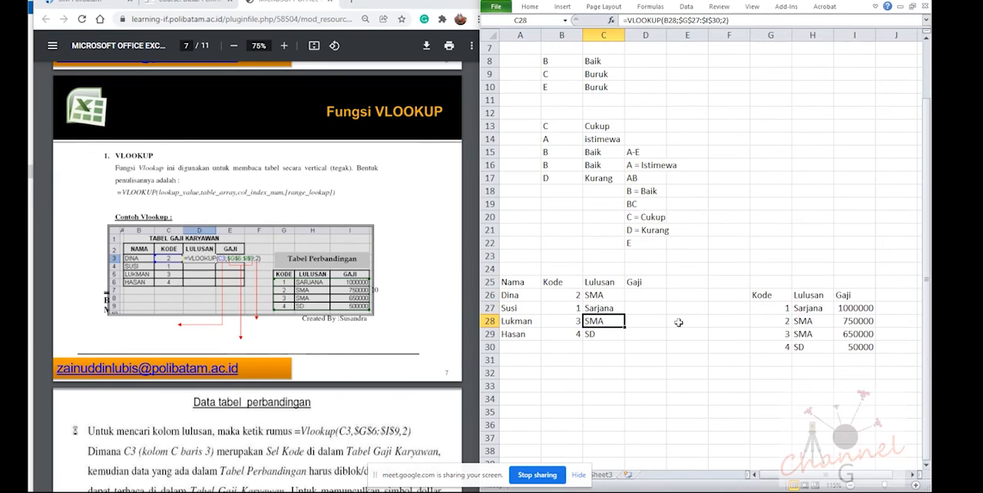
left_click(812, 335)
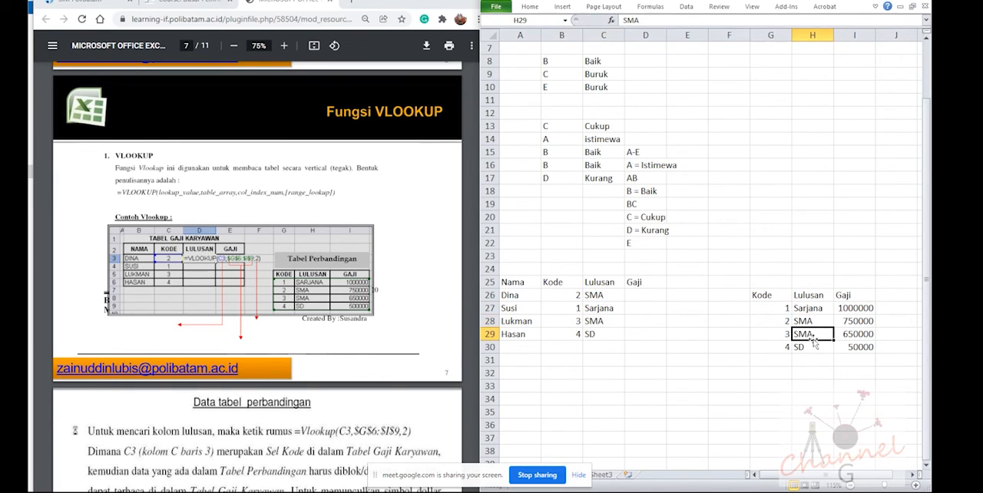
left_click(570, 337)
left_click(597, 346)
left_click(604, 335)
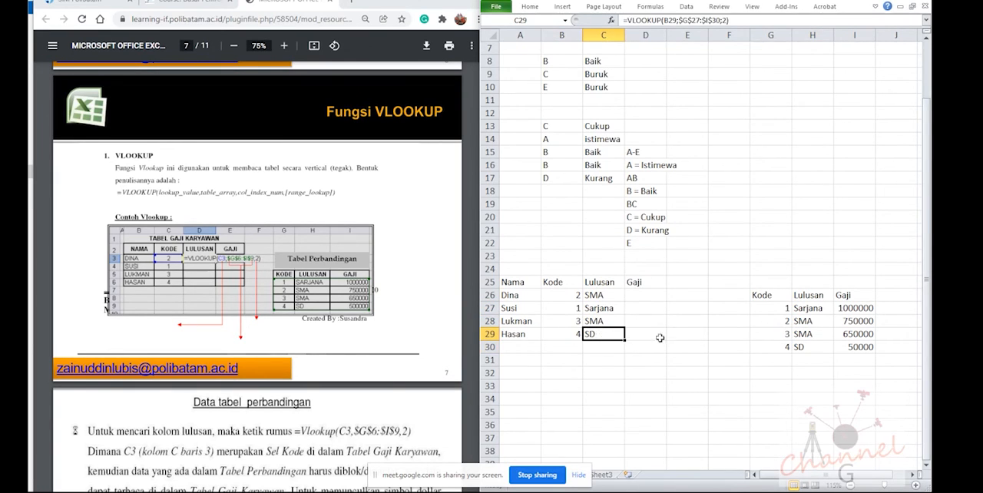
left_click(794, 350)
left_click(569, 332)
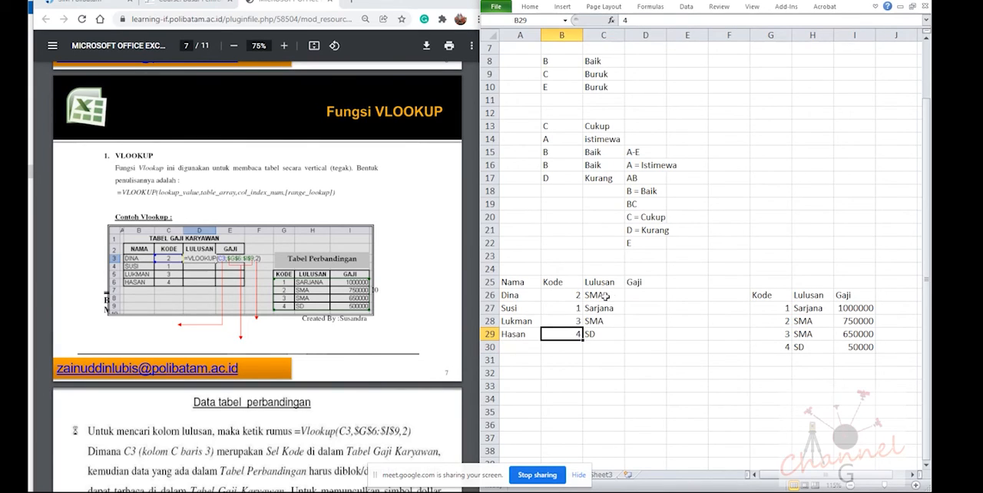
Review the Lulusan lookup formulas in C26 and C27 beside the empty Gaji column
left_click(607, 295)
left_click(631, 284)
left_click(632, 295)
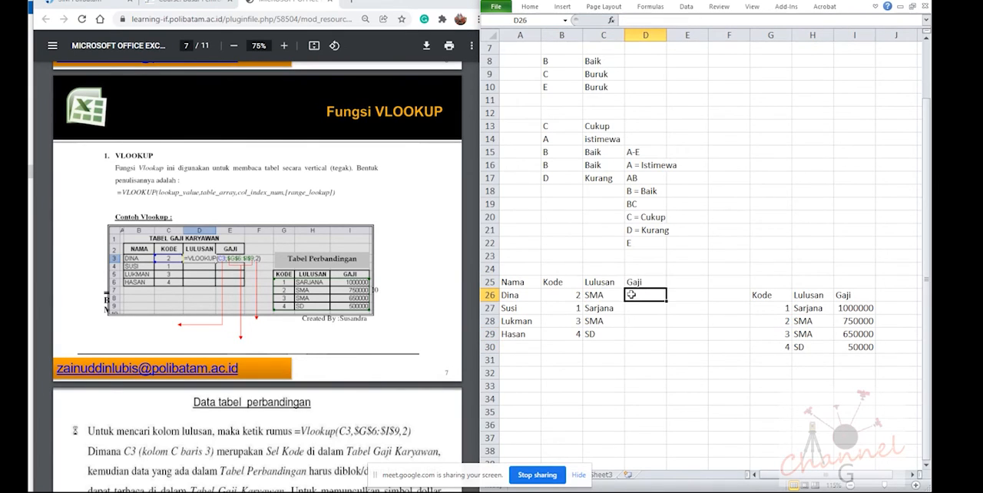
left_click(598, 296)
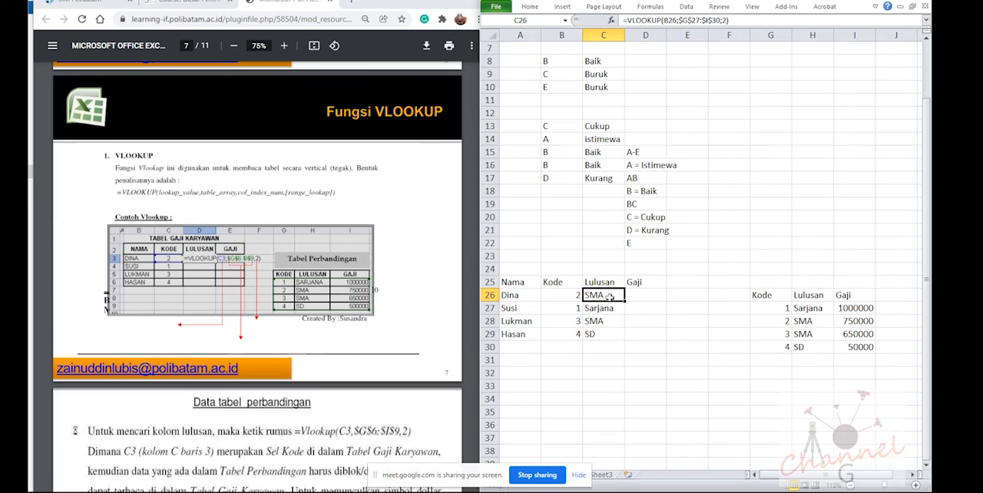
left_click(615, 307)
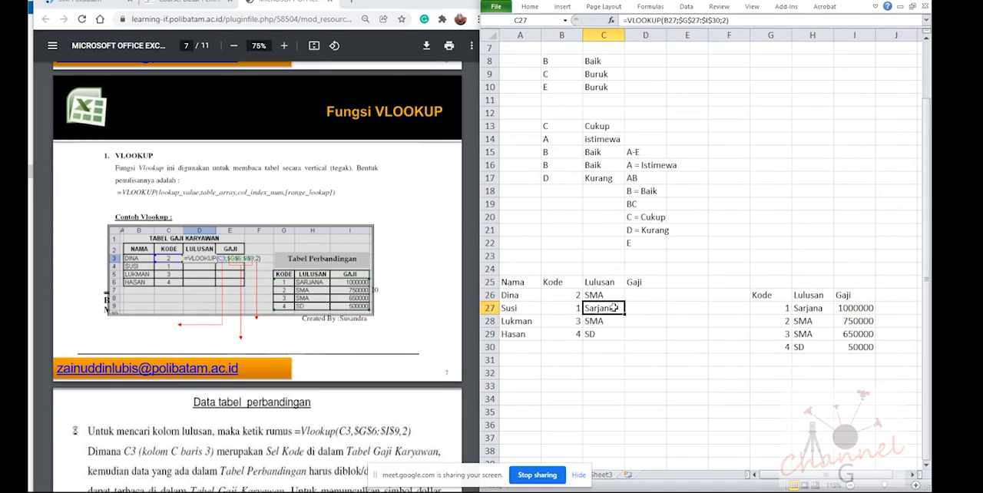
Remove the dollar signs from the table range in the C29 lookup formula so it reads G27:I30
left_click(605, 334)
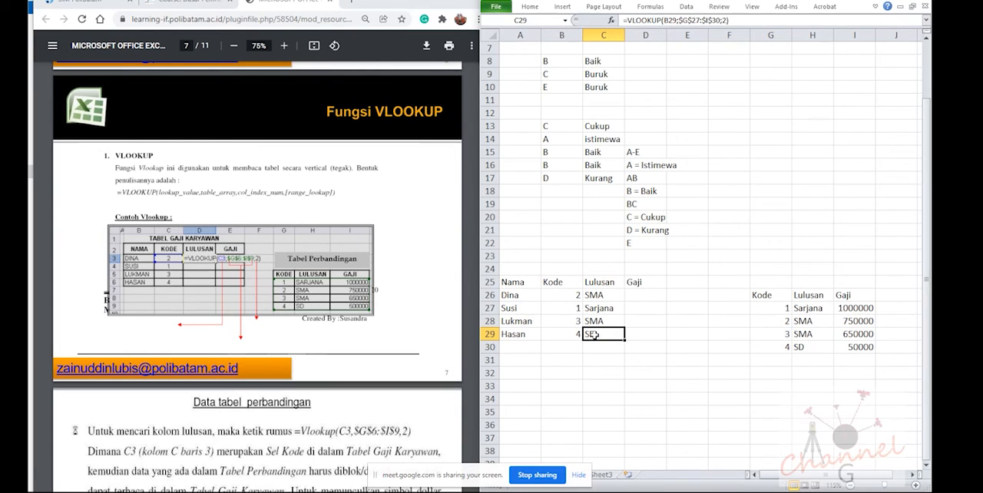
left_click(682, 22)
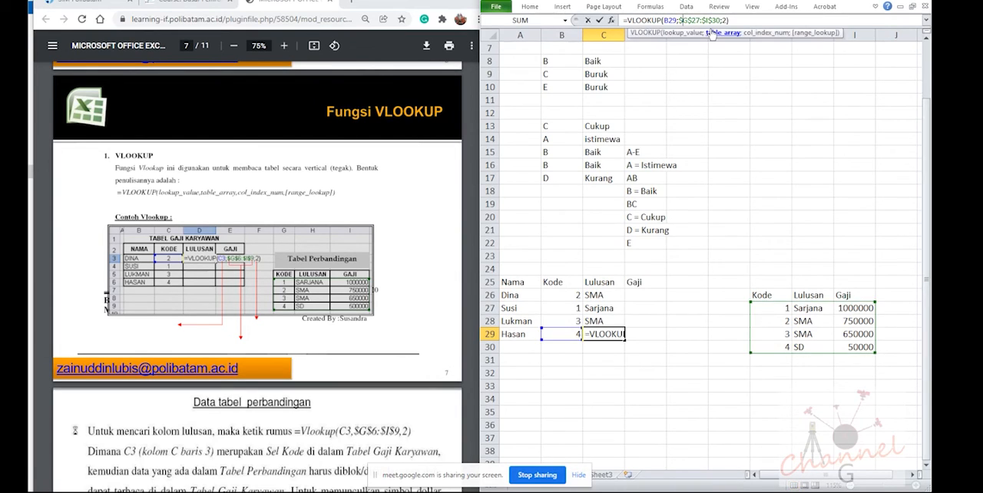
key("BackSpace")
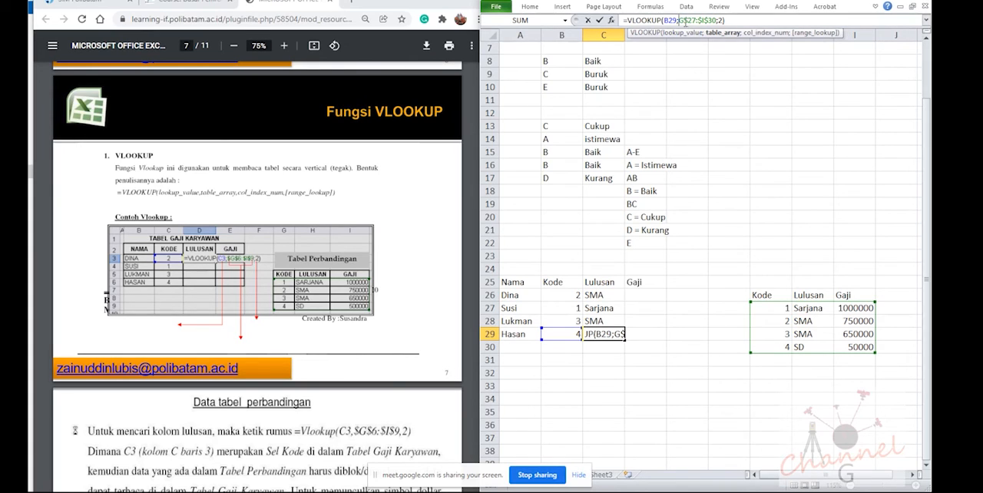
key("Delete")
left_click(699, 21)
key("Delete")
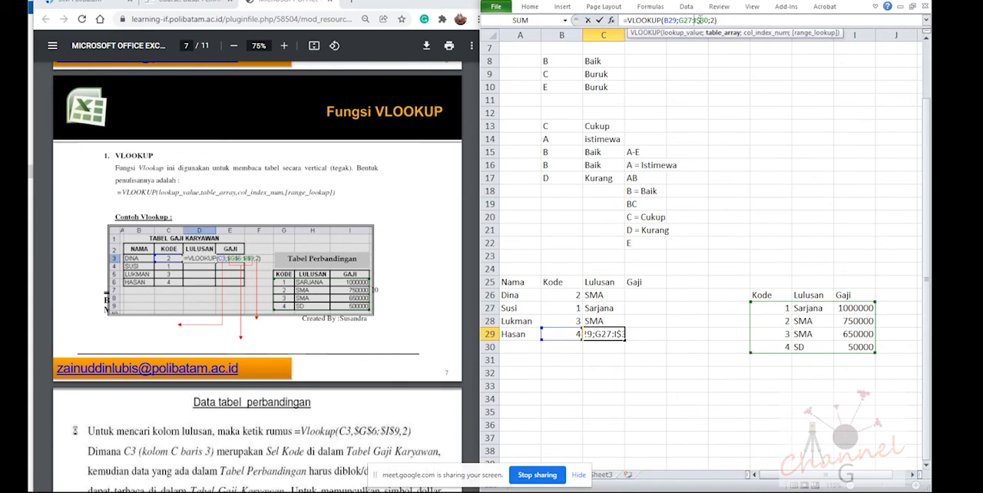
key("Return")
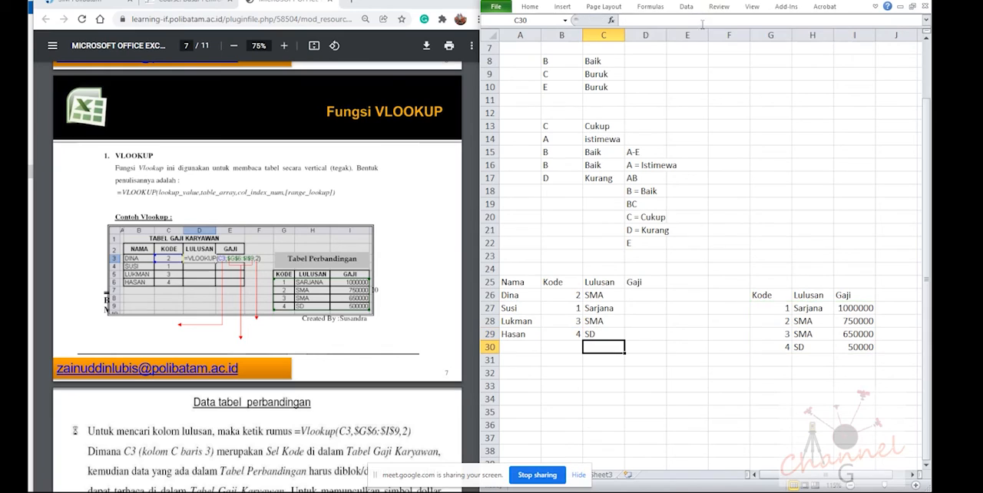
left_click(606, 336)
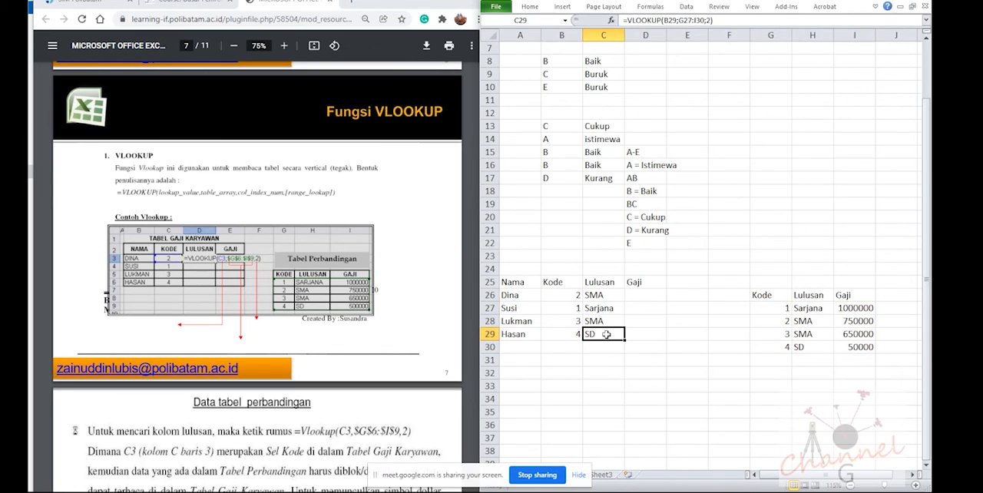
Enter the extra codes 2, 1 and 3 in B30:B32 of the Kode column
left_click(573, 344)
type("2")
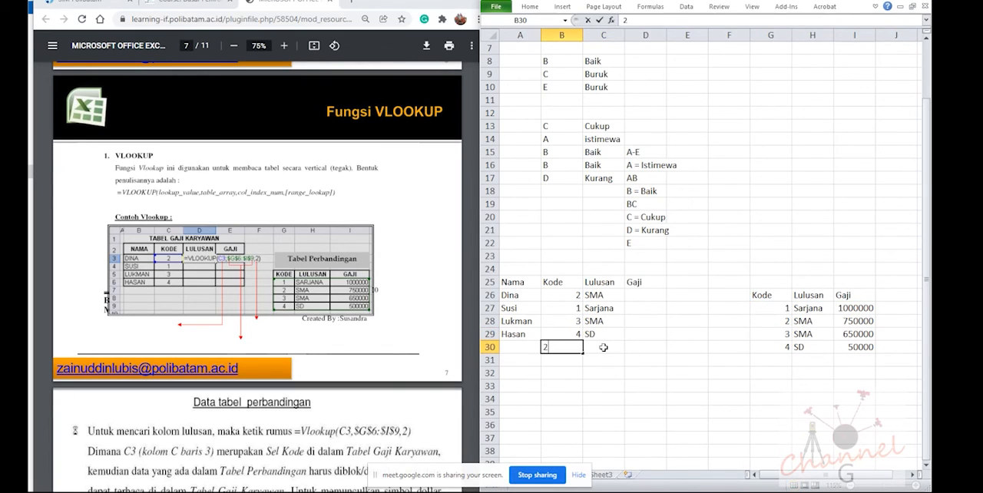
key("Return")
type("1")
key("Return")
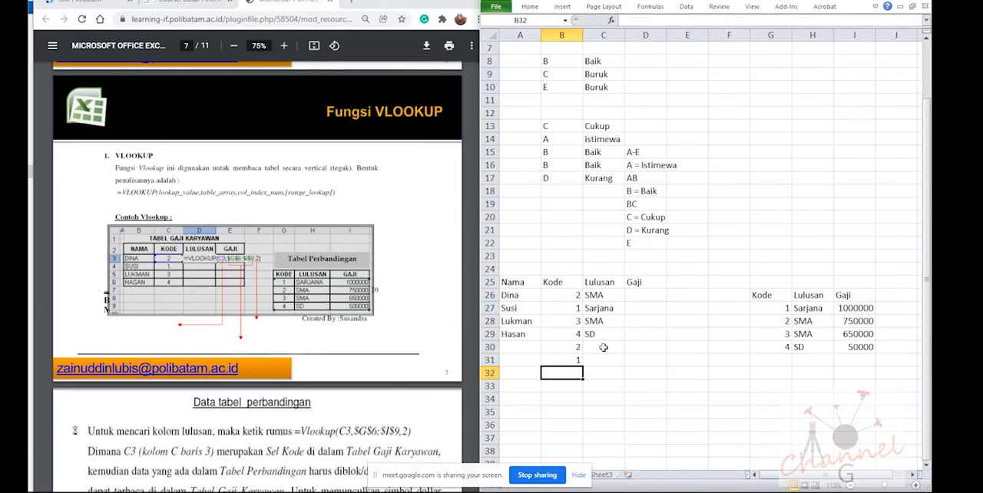
type("3")
key("Return")
Fill the C29 lookup formula with relative references down to C32 and check the results in C31 and C32
left_click(602, 333)
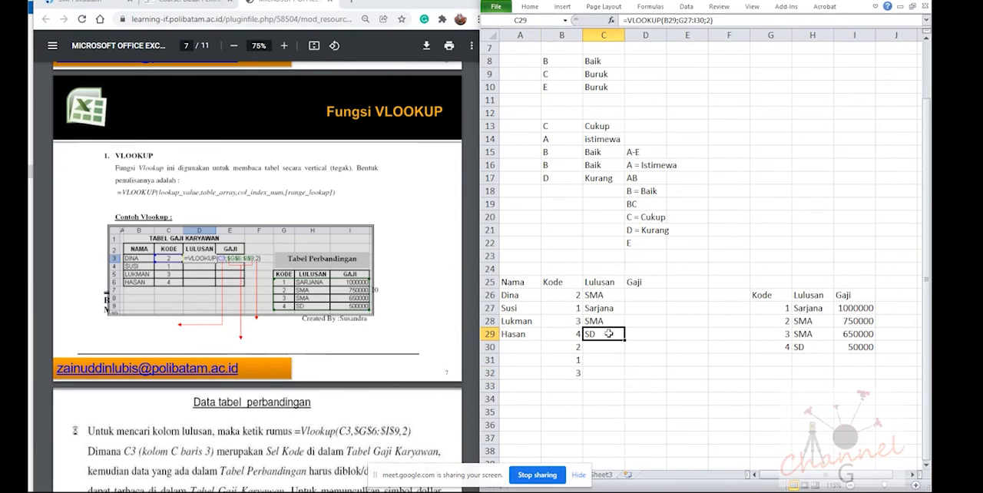
left_click_drag(624, 341, 626, 380)
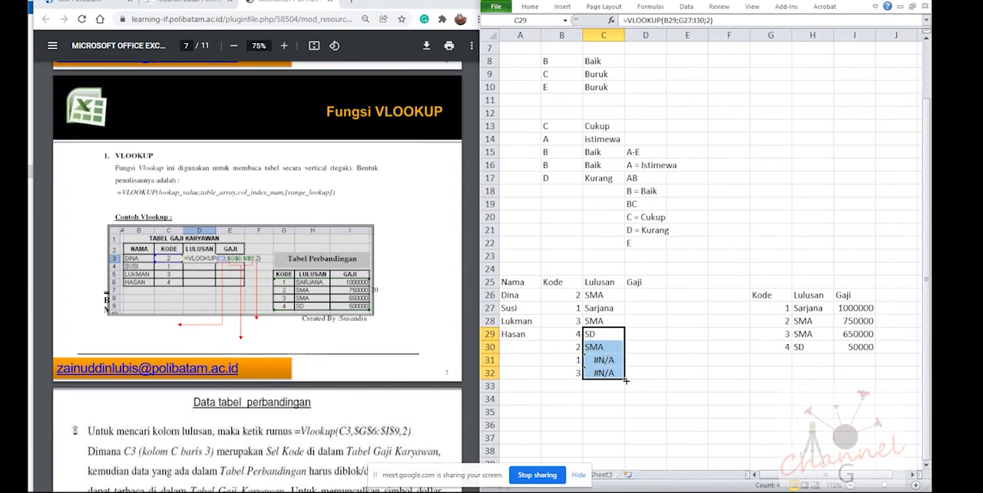
left_click(612, 361)
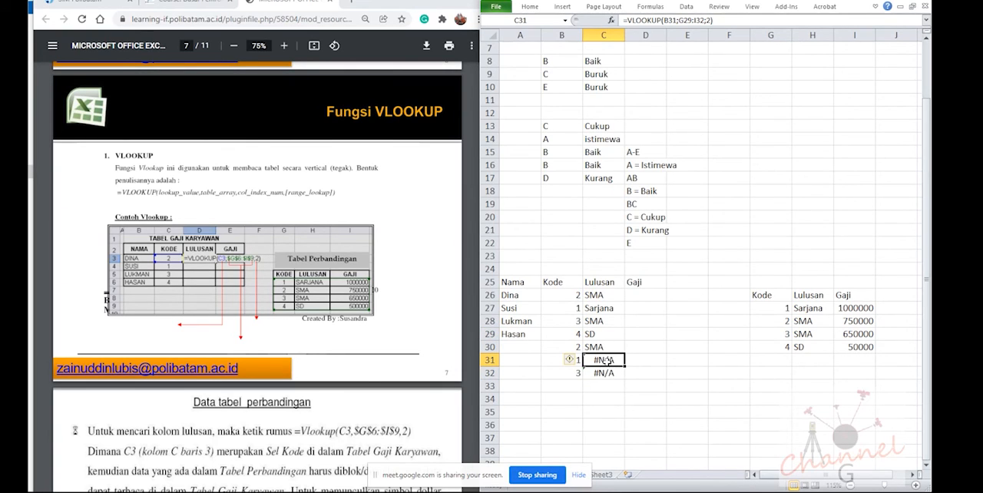
left_click_drag(613, 360, 615, 373)
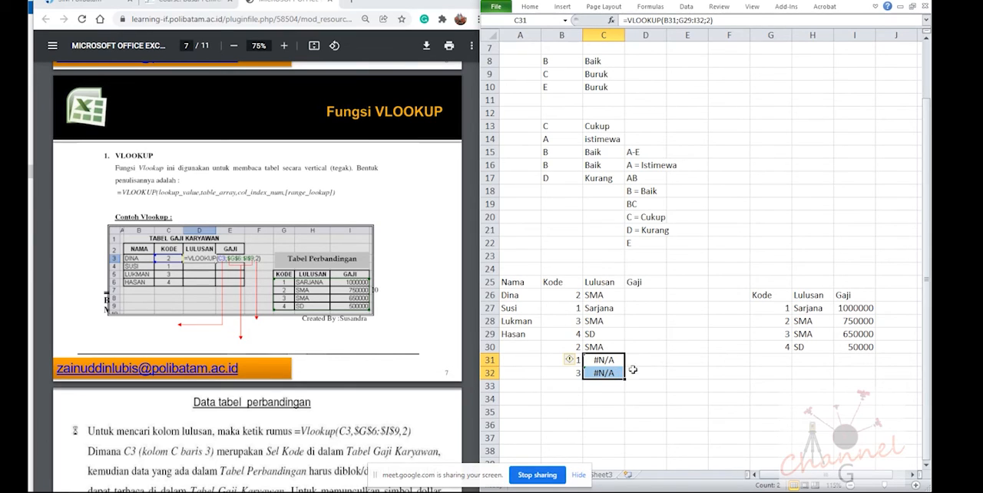
left_click(813, 359)
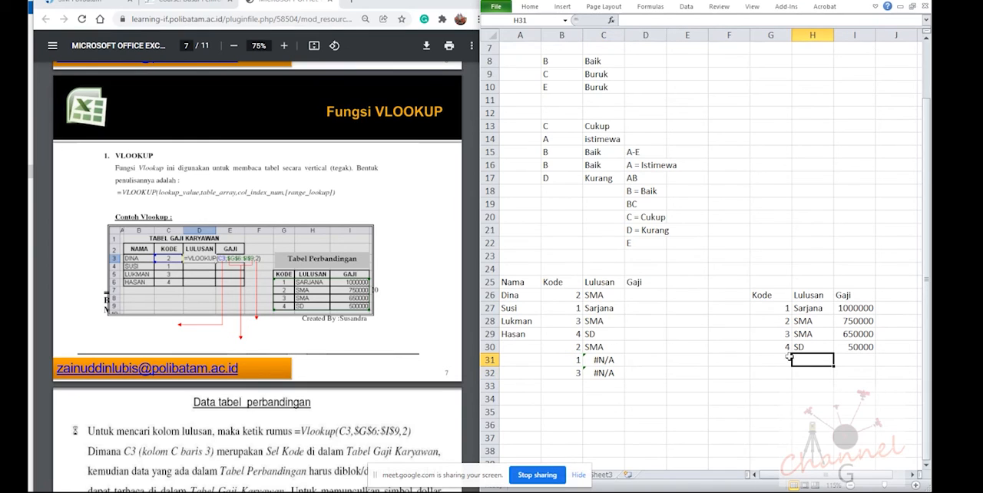
Examine which table range the lookup formulas in C31, C30 and C29 refer to
left_click(609, 359)
key("F2")
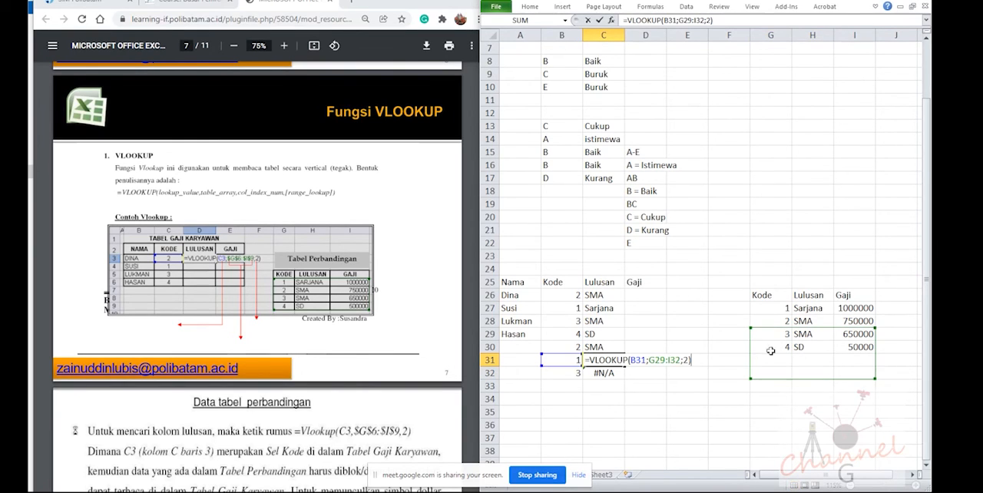
key("Escape")
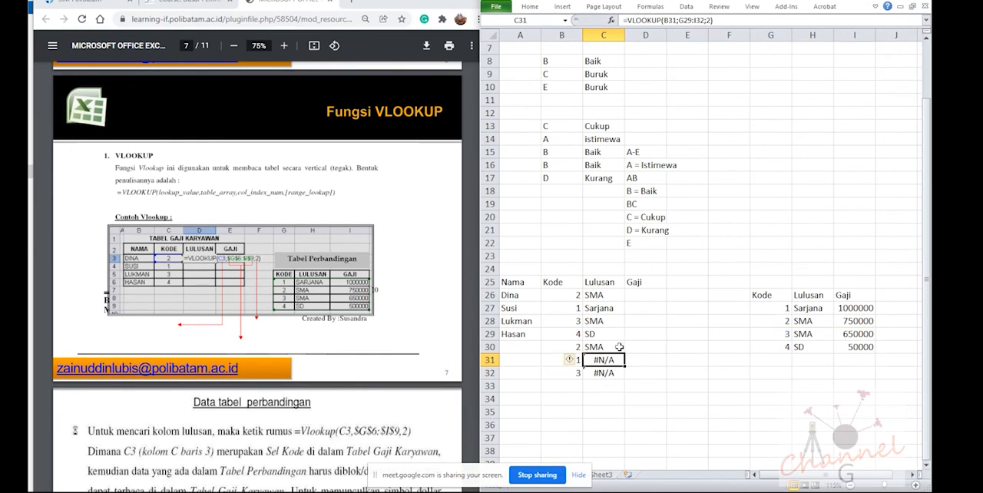
left_click(620, 347)
key("F2")
key("Escape")
left_click(602, 331)
key("F2")
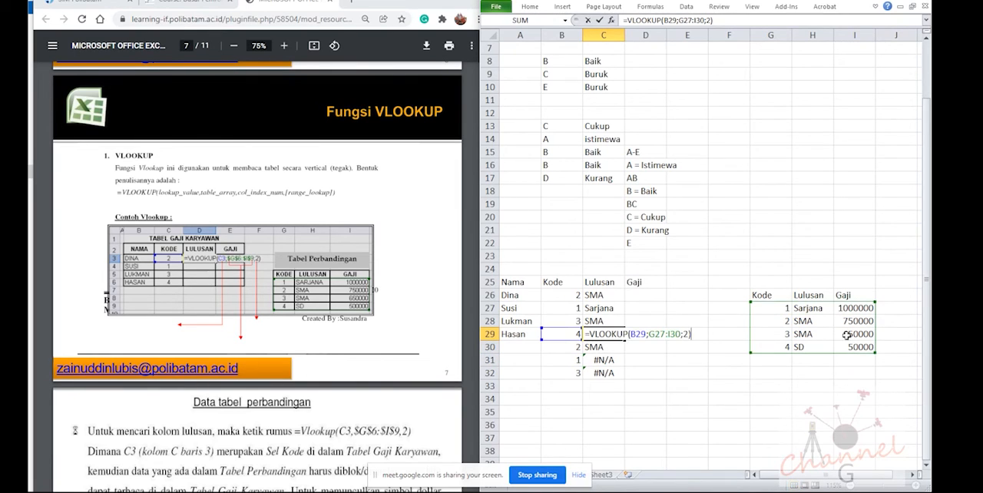
key("Escape")
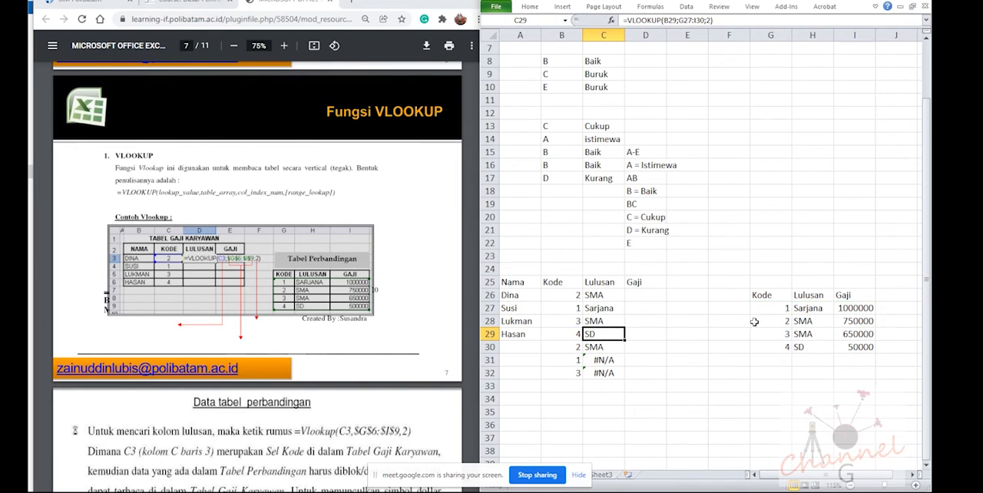
Trace row by row from C29 to C32 how the relative table range shifts against the comparison table
key("F2")
double_click(611, 347)
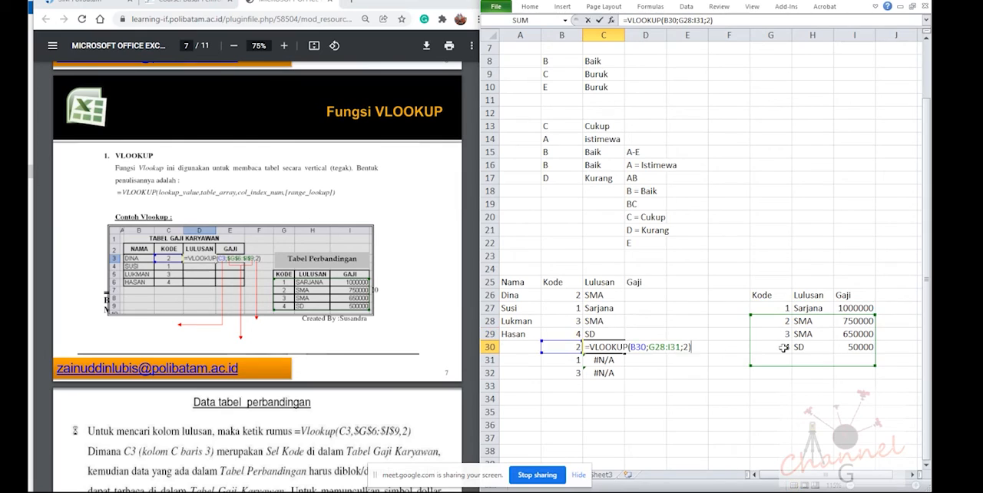
left_click(603, 360)
double_click(603, 360)
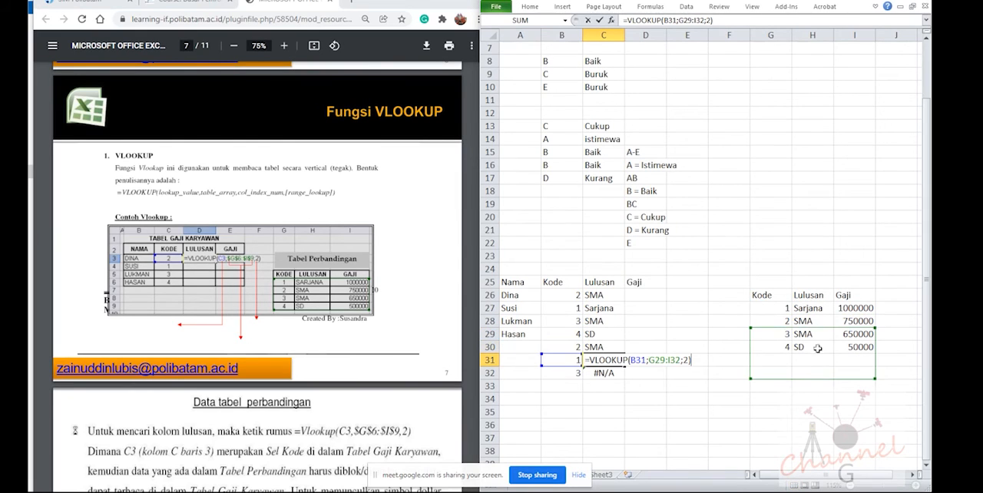
key("Escape")
double_click(603, 373)
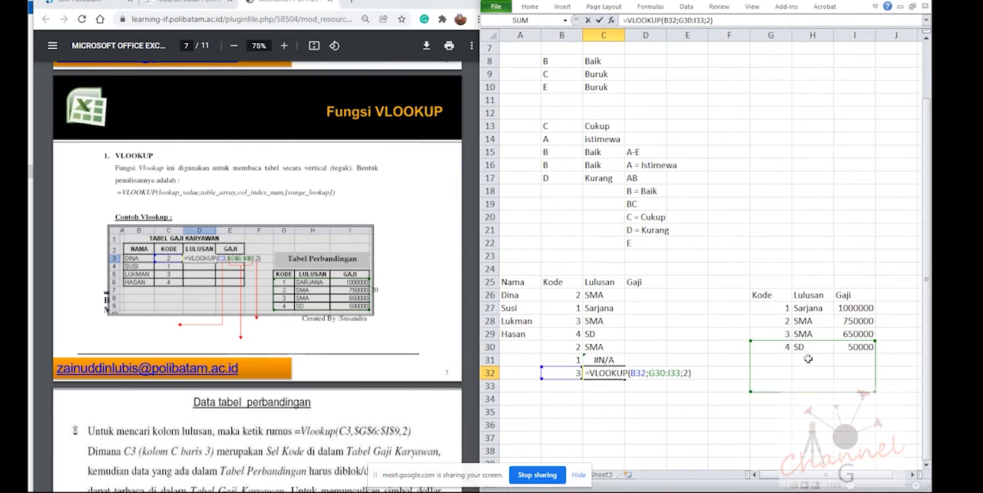
key("Escape")
Extend the relative lookup formula from C32 down to C35 and check the table range used in C33
left_click_drag(625, 378, 624, 416)
left_click(613, 386)
key("F2")
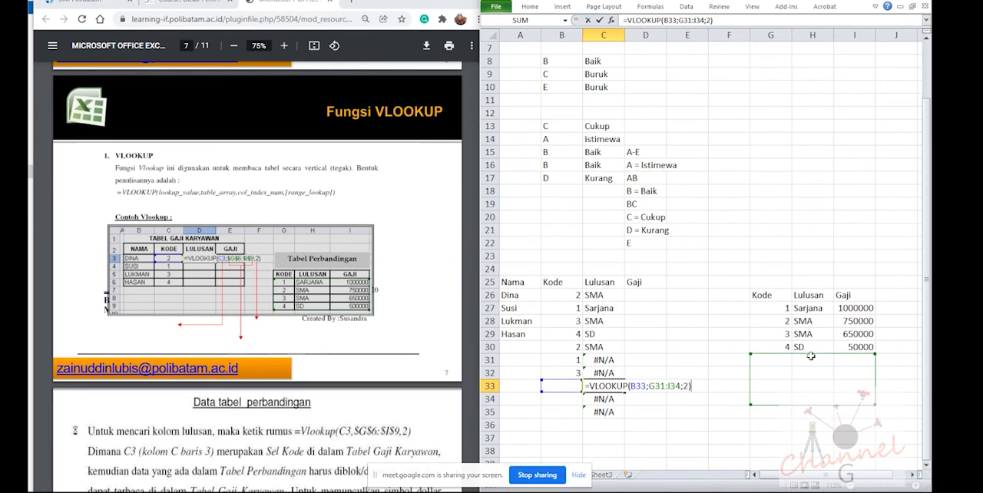
key("Escape")
Compare the relative table range in the C29 formula with the absolute range in the C28 formula
left_click(605, 346)
double_click(603, 336)
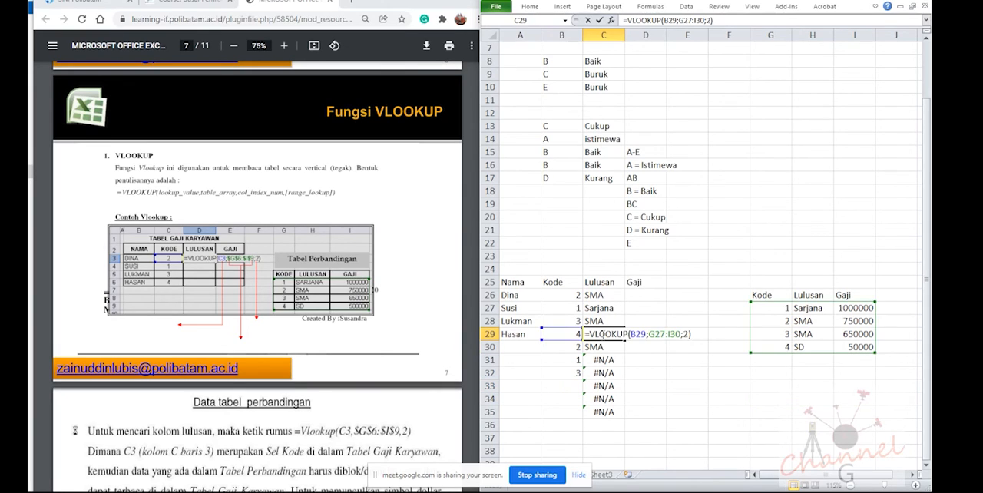
key("Escape")
left_click(605, 322)
key("F2")
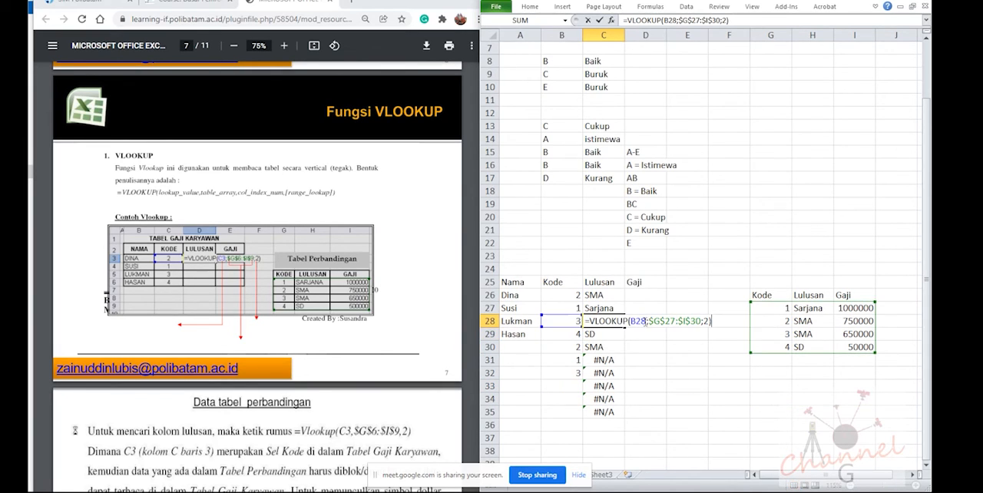
key("Escape")
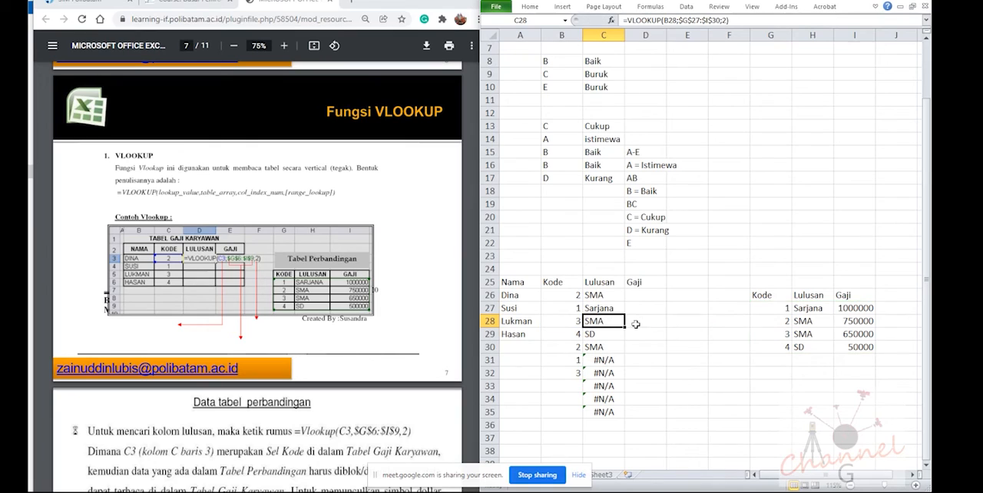
Fill the absolute-range lookup formula from C28 down to C35 and clear C33:C35, where no codes are entered
left_click_drag(624, 327, 618, 415)
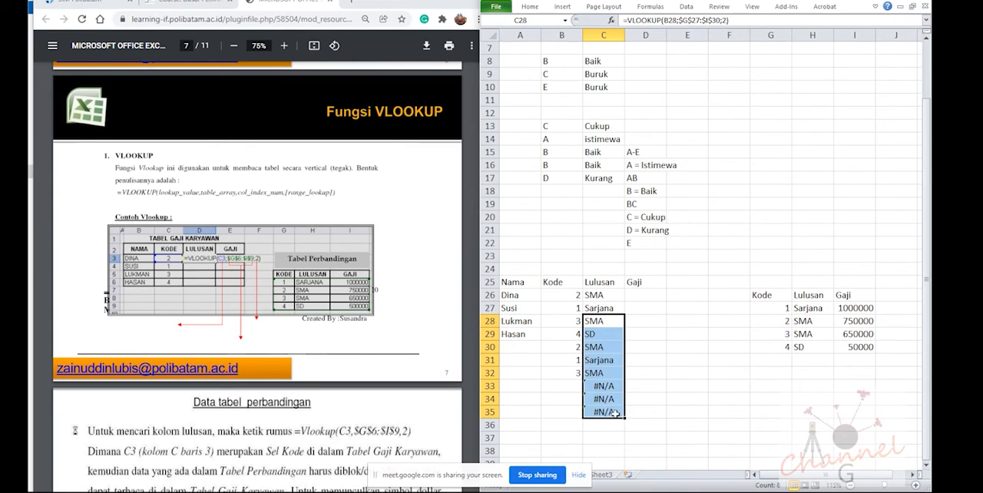
left_click(604, 377)
left_click_drag(604, 384, 604, 411)
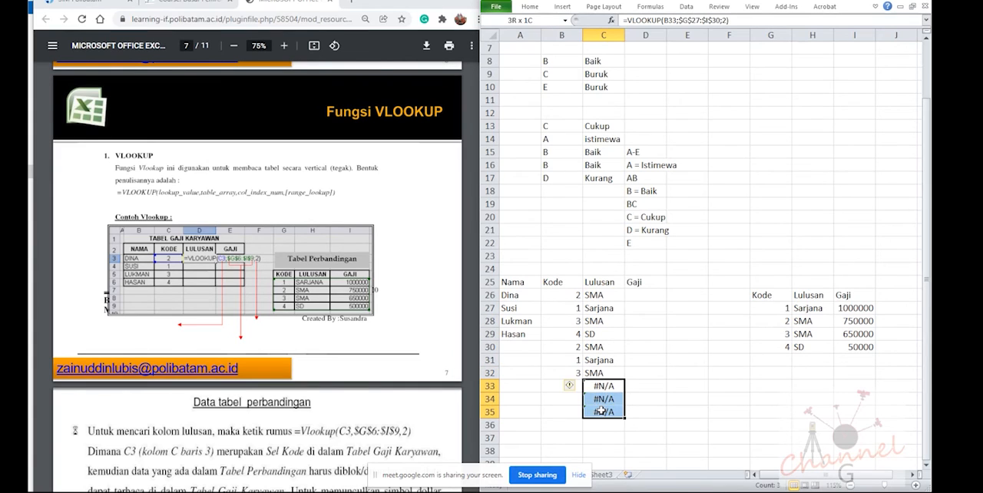
key("Delete")
left_click(600, 373)
double_click(621, 372)
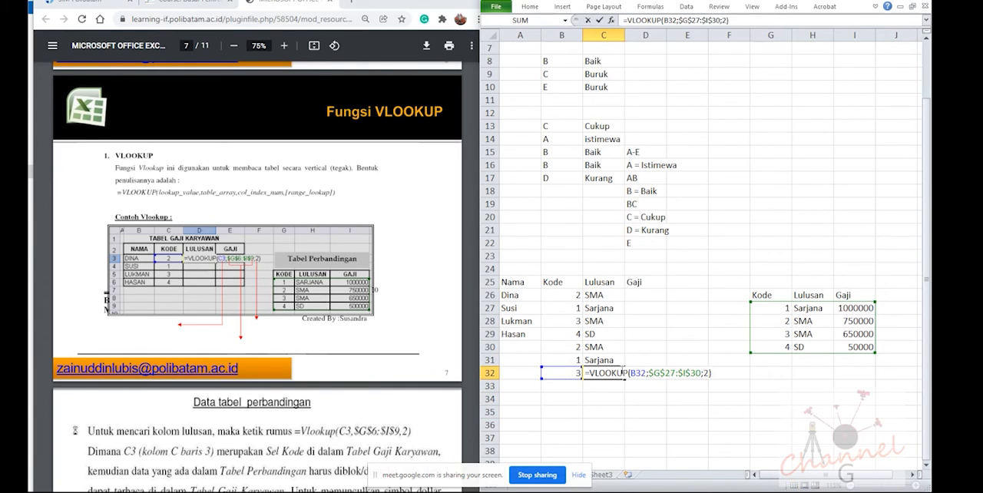
key("Escape")
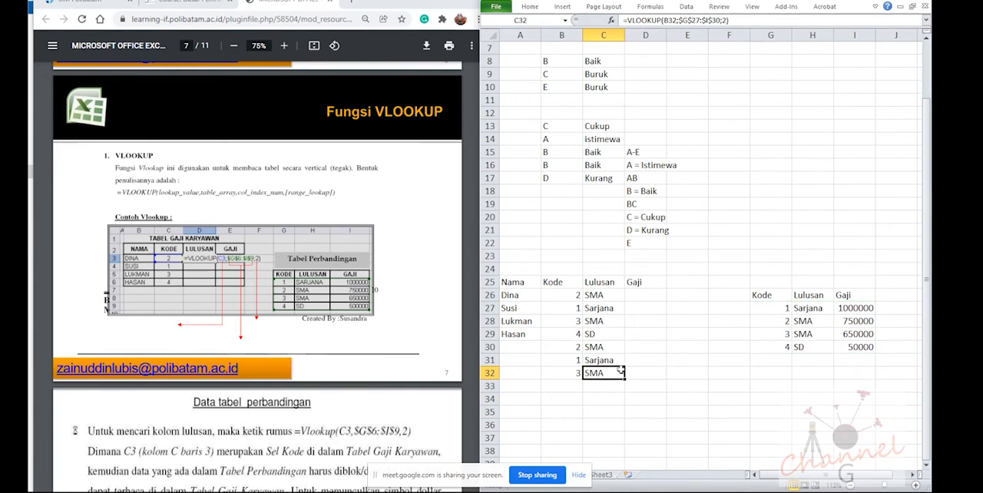
Copy the Lulusan formula from C26 to D26 and change it to look up B26 and return column 3
left_click(612, 295)
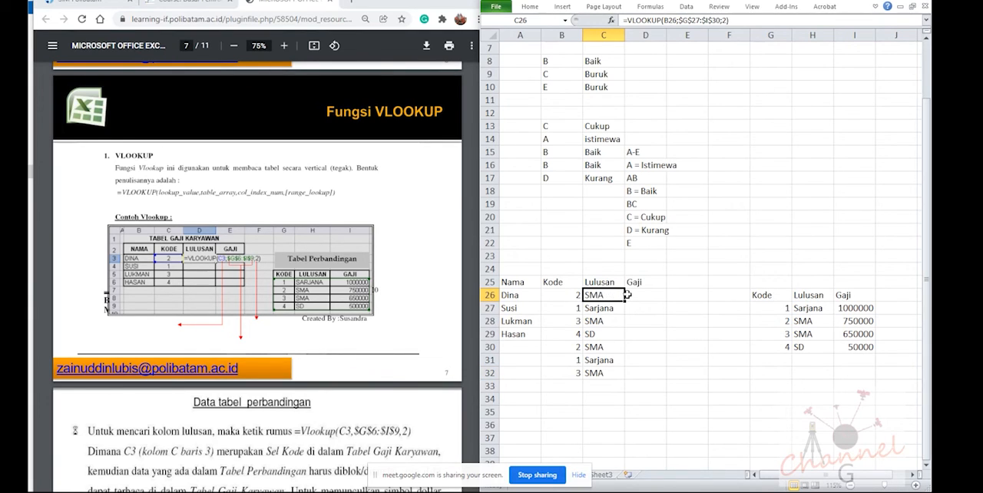
key("ctrl+c")
left_click(638, 295)
key("ctrl+v")
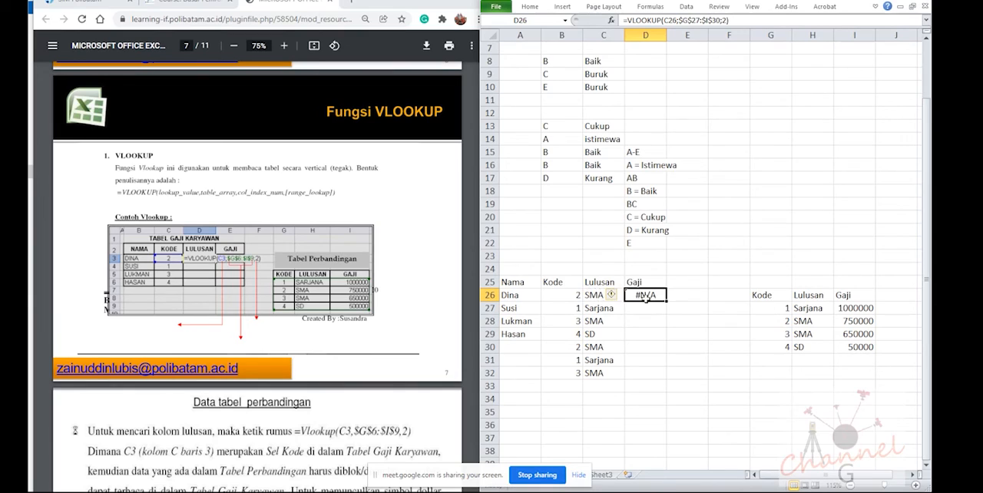
double_click(645, 296)
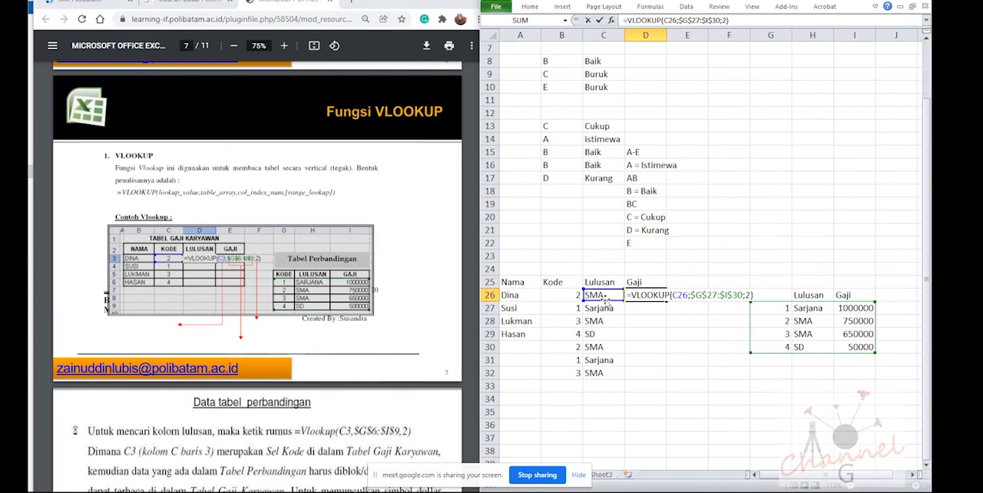
left_click_drag(607, 302, 576, 301)
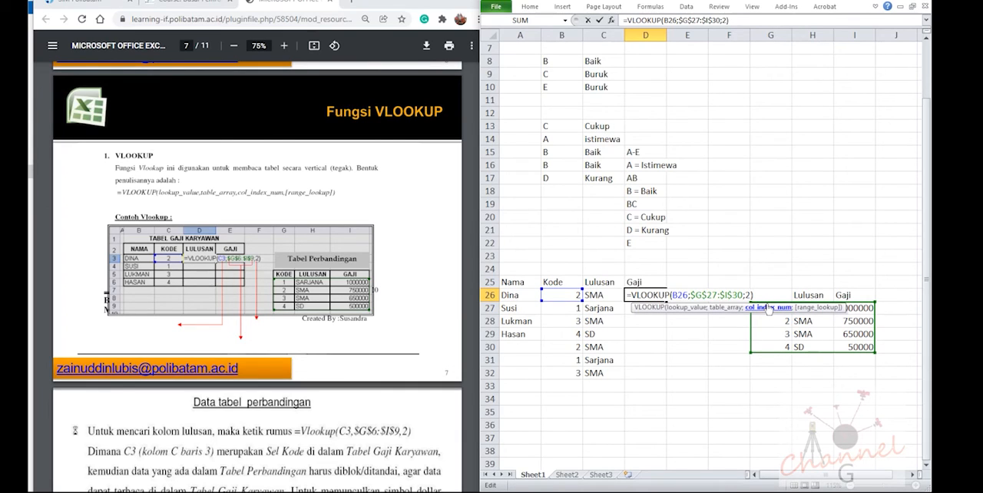
key("BackSpace")
type("3")
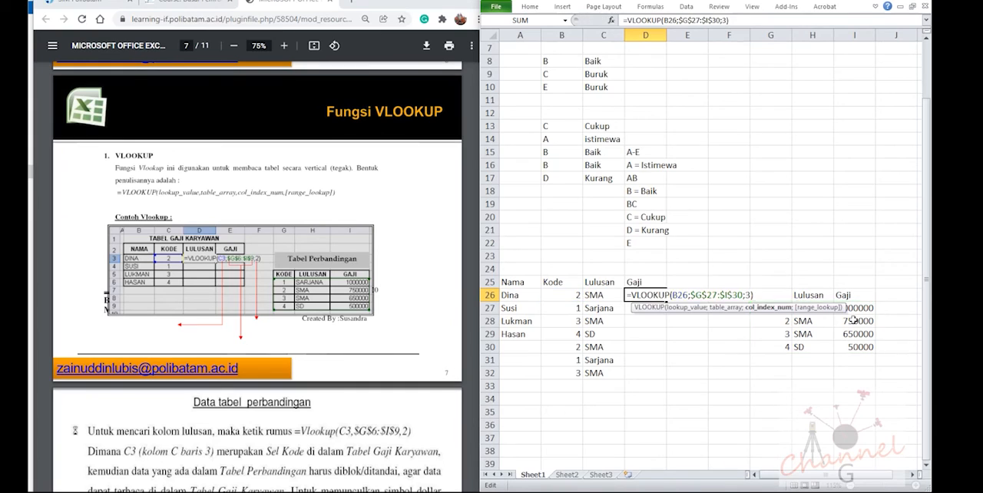
key("Return")
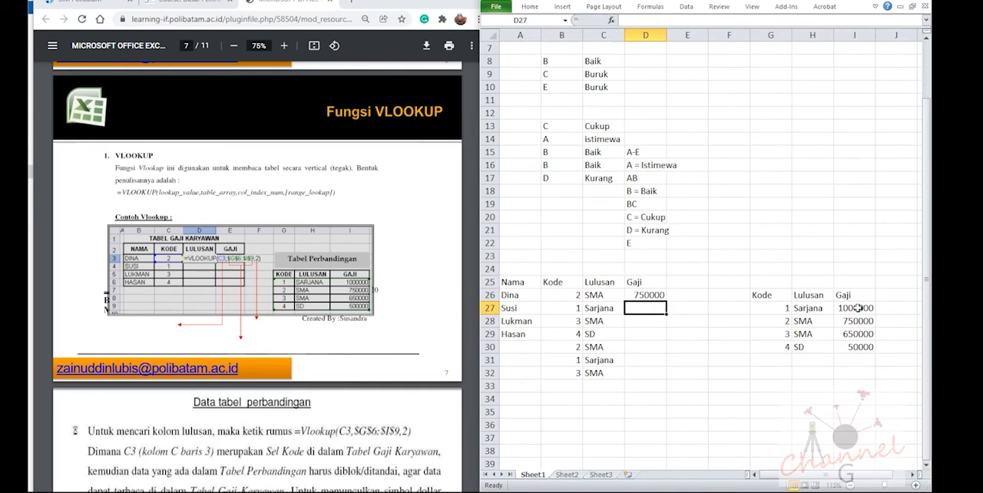
Trace the comparison table's columns from Kode to Lulusan and compare the column index in the C26 and D26 formulas
left_click(783, 309)
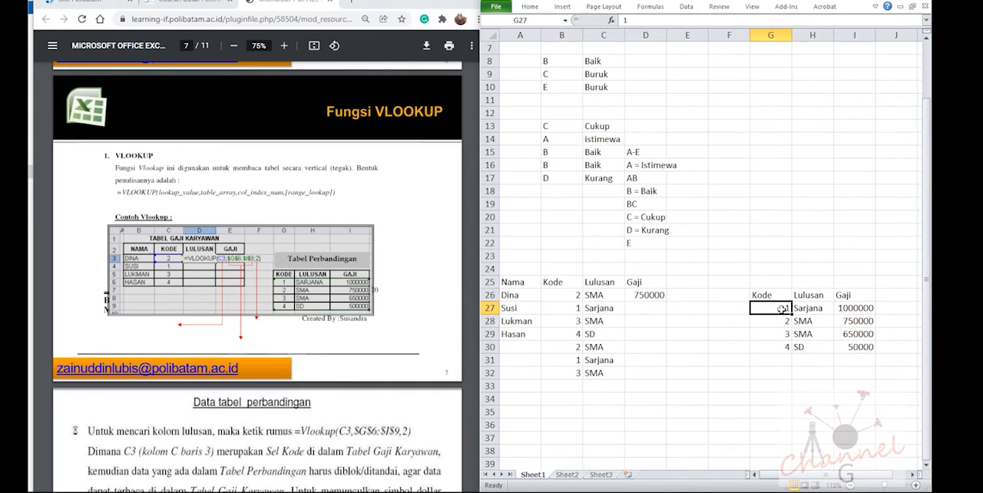
key("Right")
key("Right")
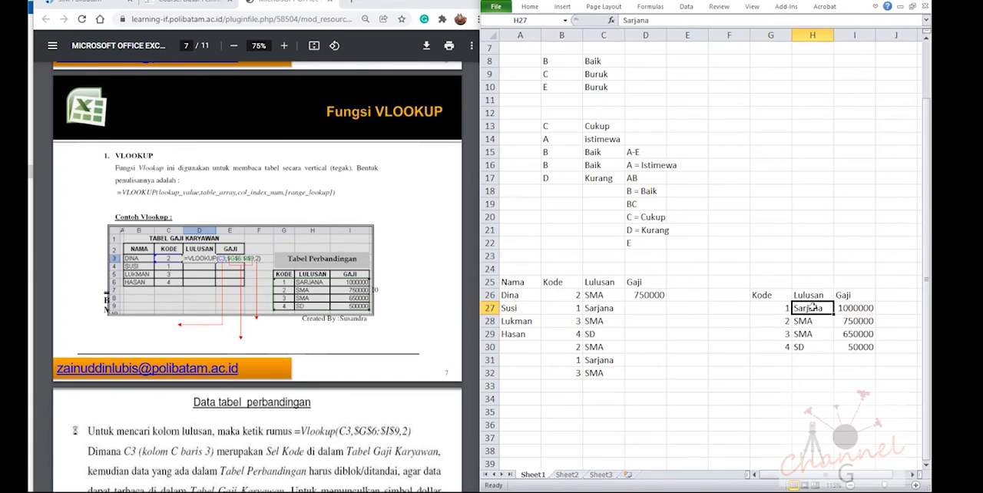
left_click(607, 298)
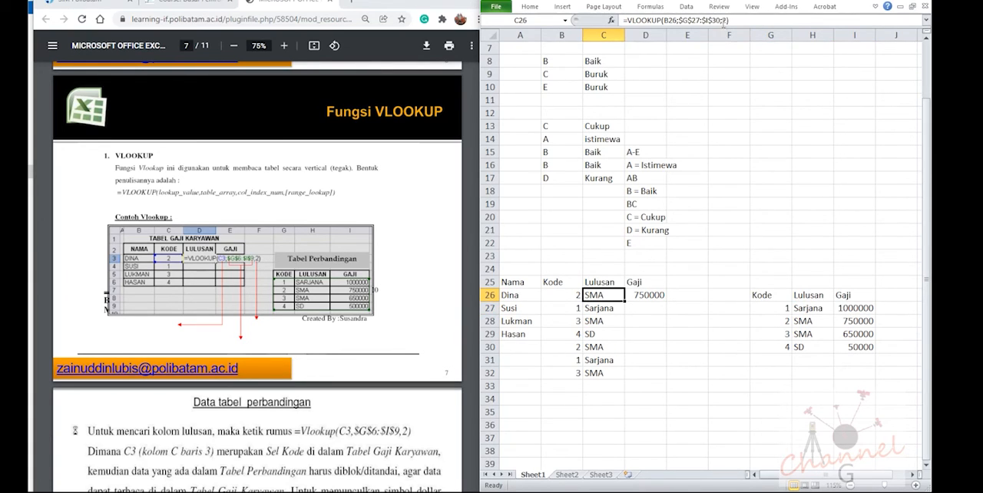
left_click(655, 298)
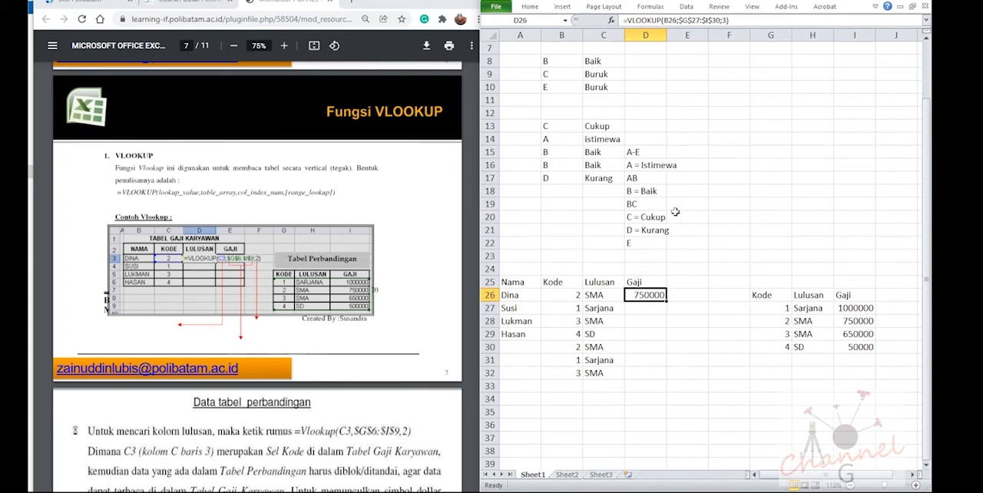
Fill the Gaji lookup formula from D26 down to D32
left_click_drag(666, 301, 666, 382)
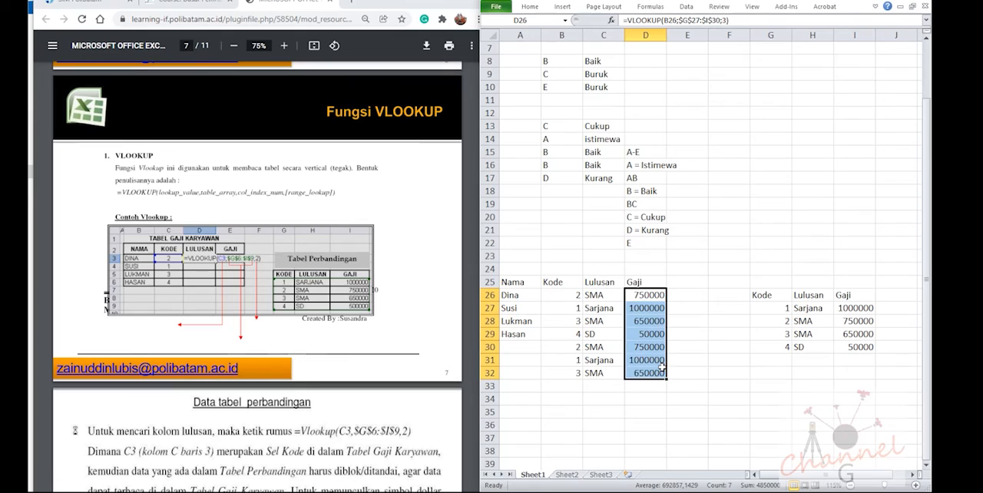
left_click(642, 295)
left_click(682, 292)
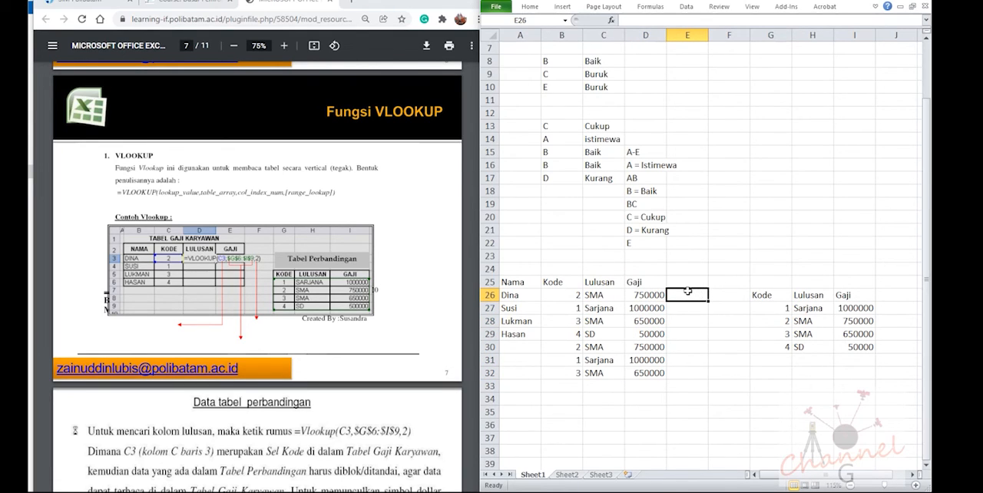
Add the column heading Golongan in J26, beside Gaji in the comparison table
left_click(887, 310)
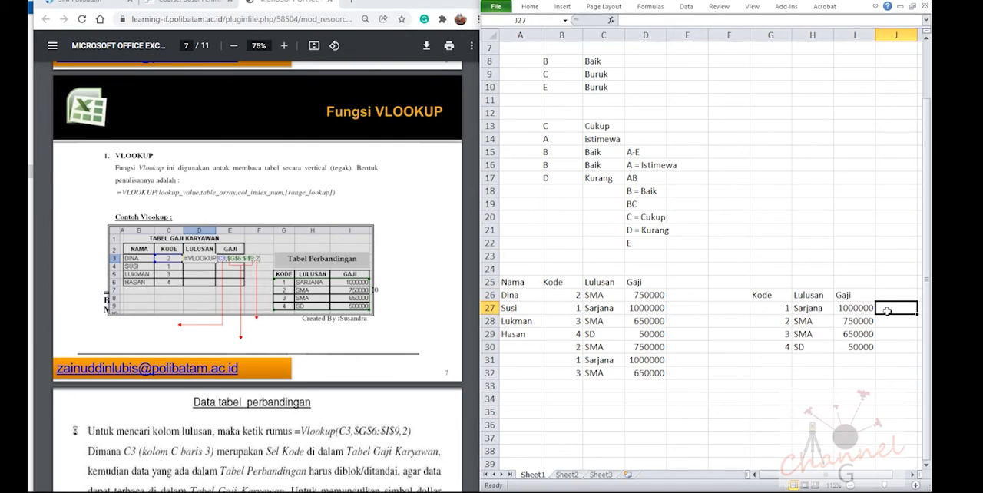
left_click(889, 297)
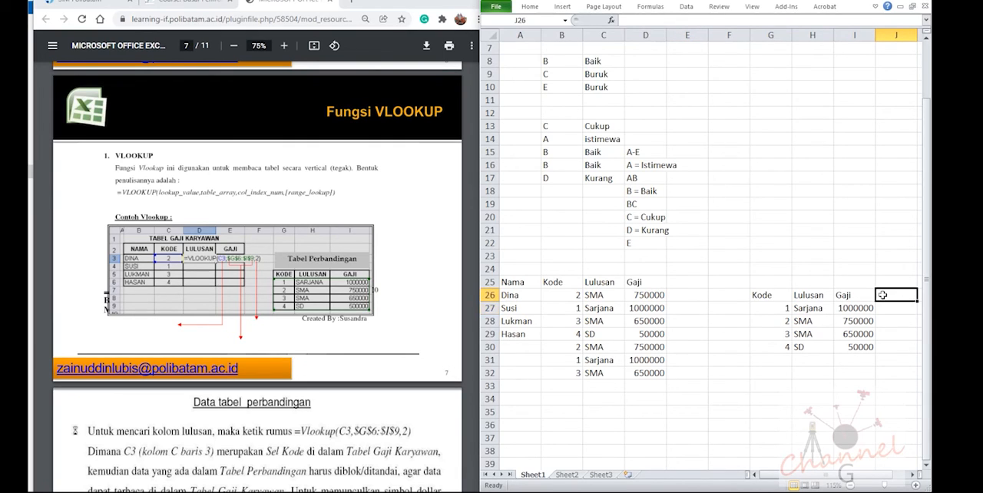
left_click(884, 306)
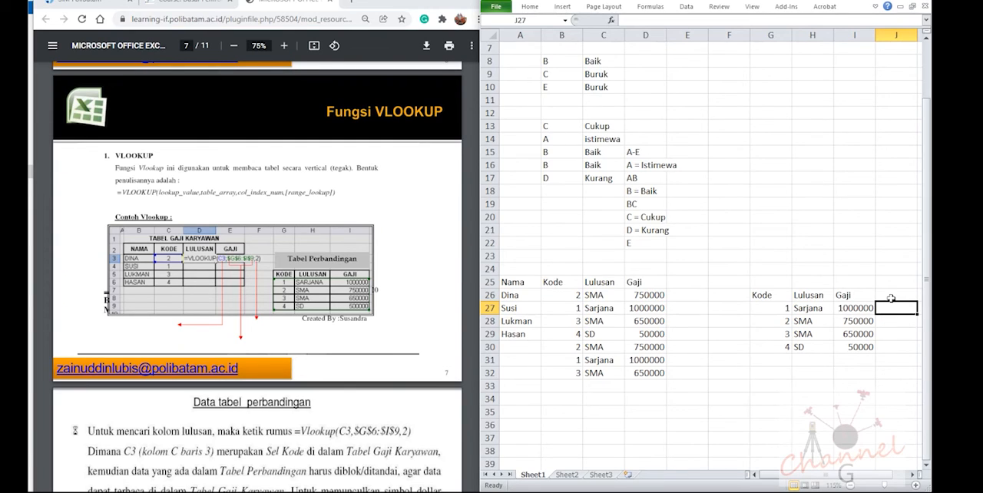
left_click(891, 297)
type("Gol")
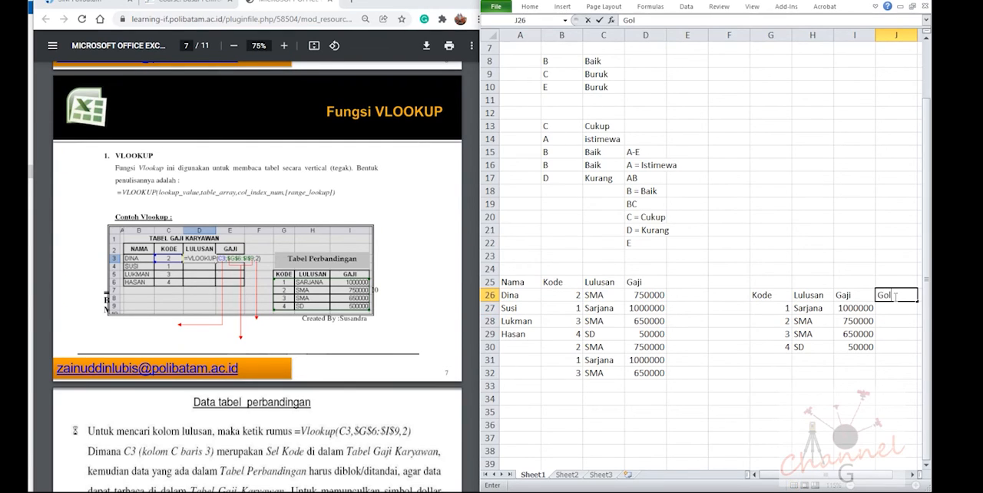
type("ongan")
key("Return")
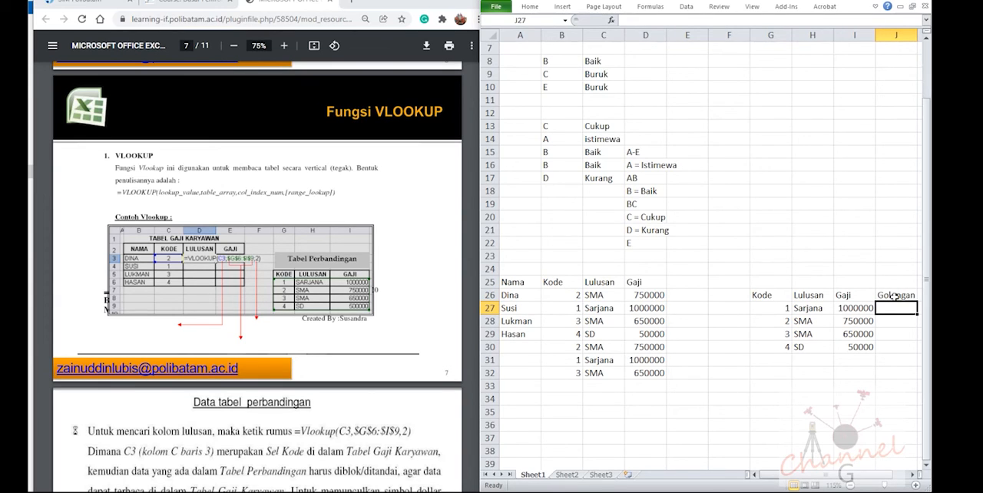
Enter the Golongan values IIIA in J27 and IID in J28
type("C")
key("BackSpace")
type("I")
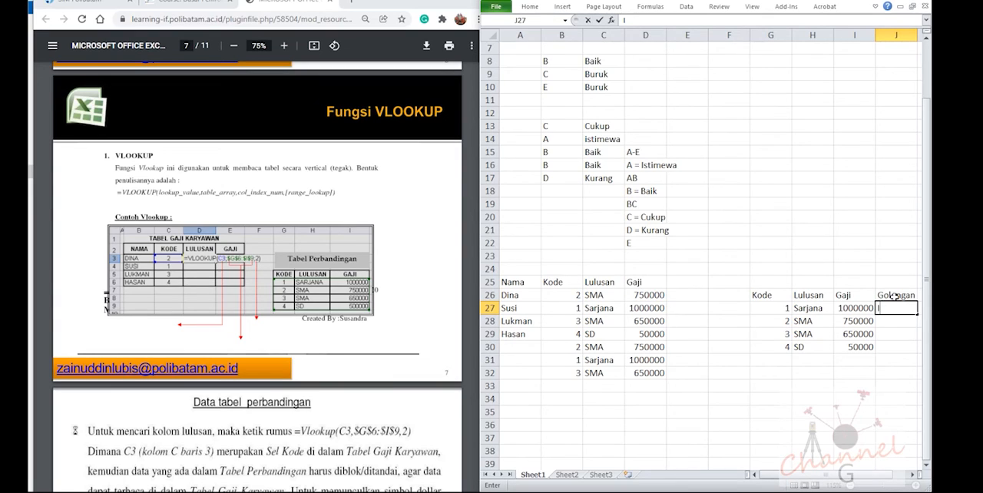
type("IIA")
key("Return")
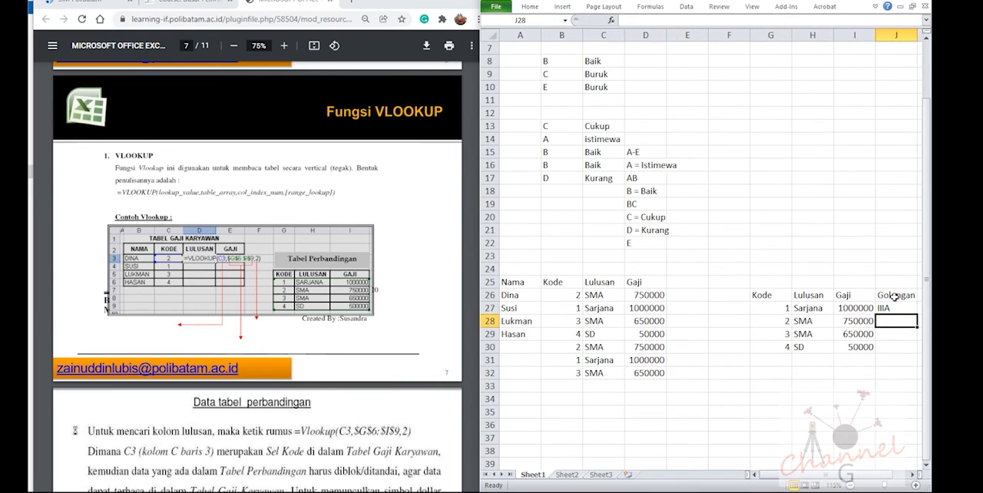
type("II")
type("X")
type("D")
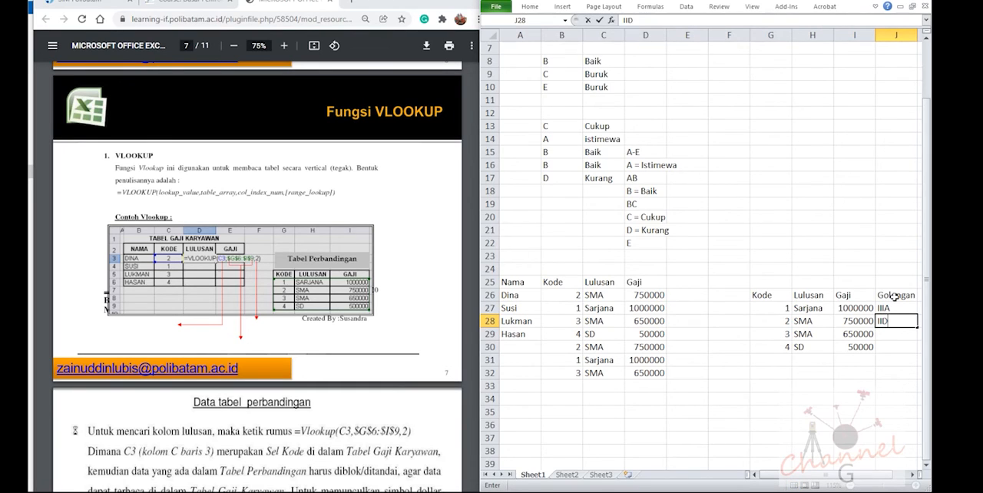
key("Return")
type("I")
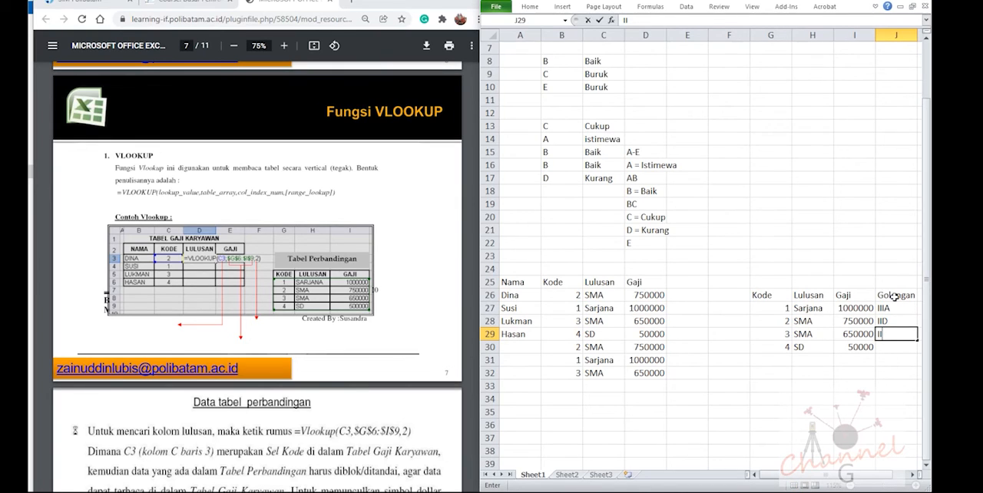
type("I")
key("Escape")
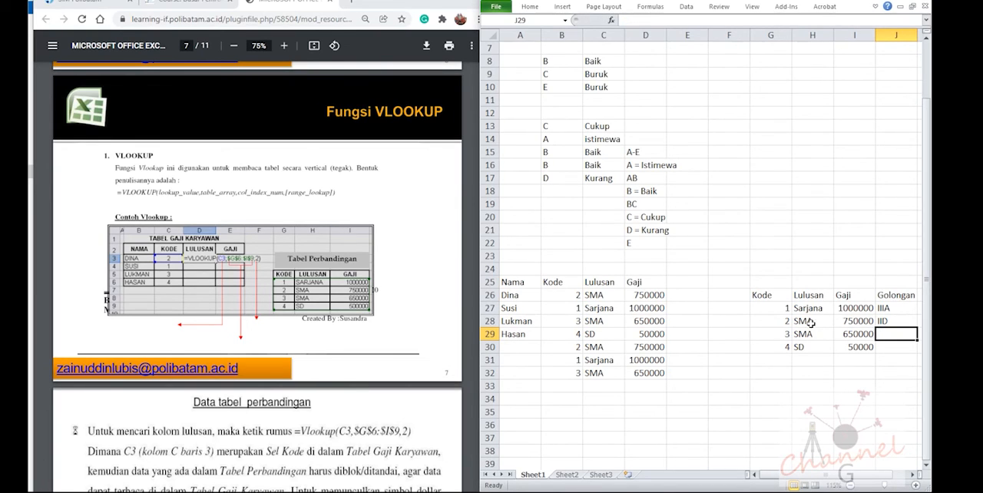
Change the Lulusan entry for code 3 in H29 of the comparison table to SMP
left_click(810, 332)
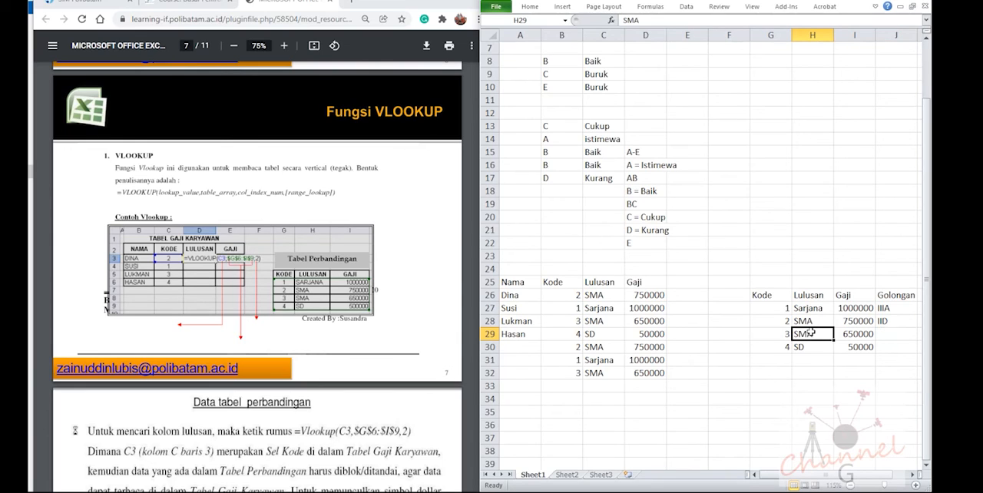
type("SMP")
key("Return")
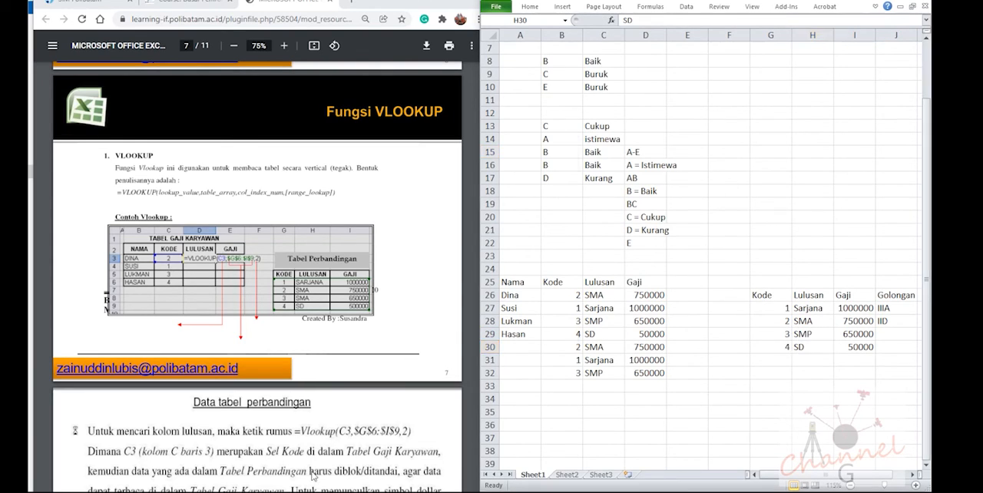
Switch to the Google Meet call to check its connection, return to the PDF, and check the computer's network status
key("super")
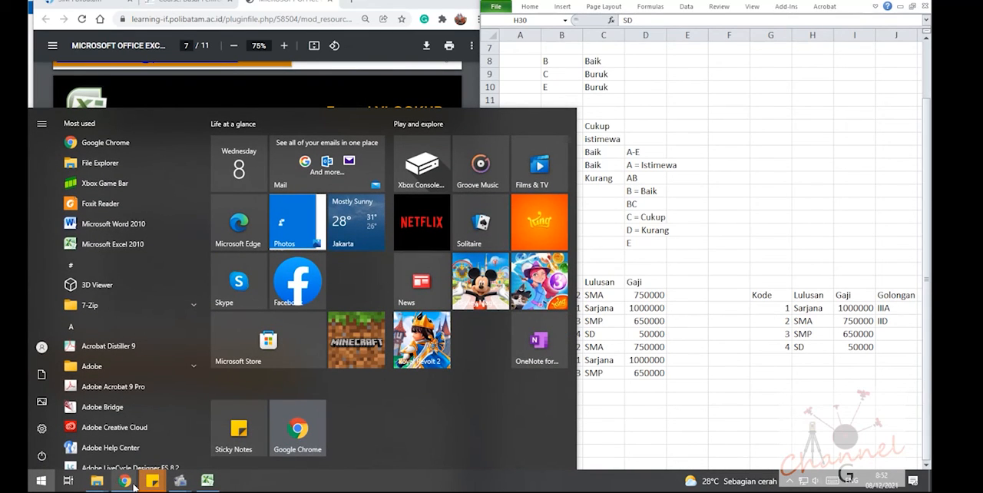
mouse_move(125, 480)
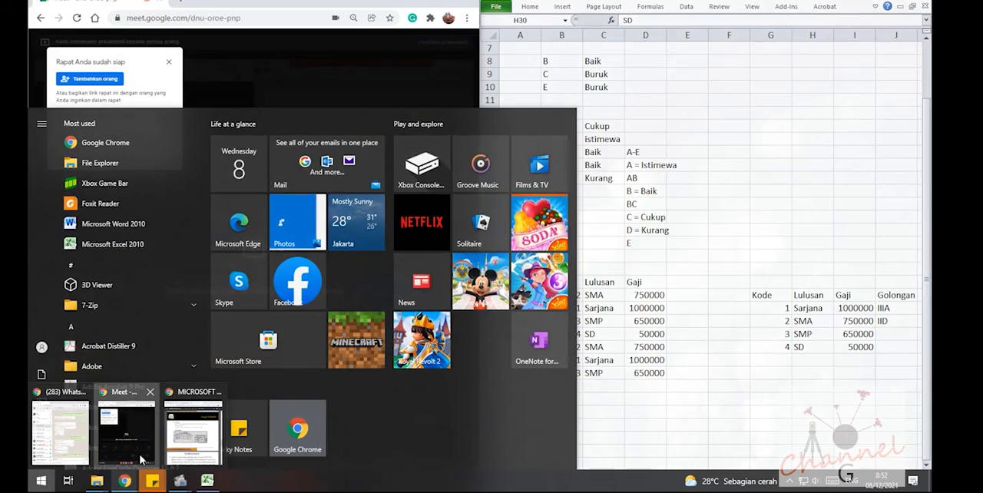
left_click(141, 459)
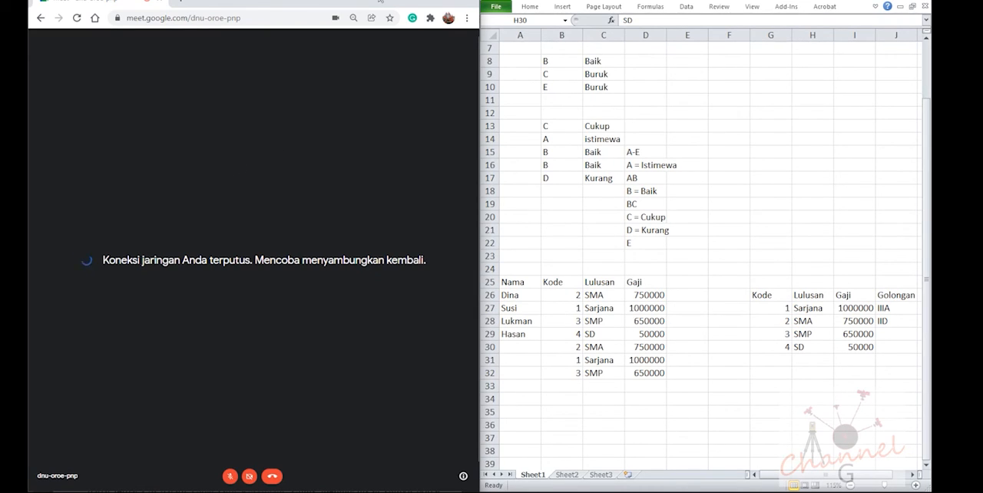
left_click(413, 0)
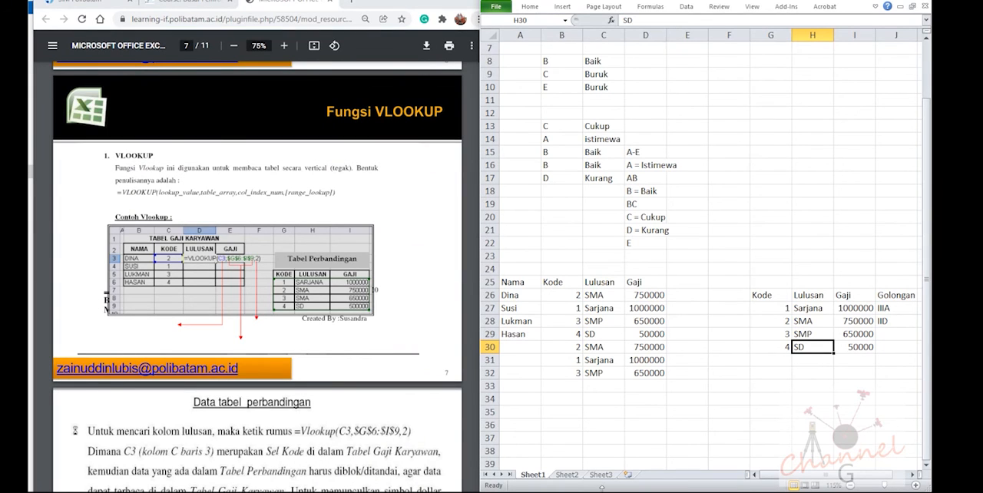
key("super")
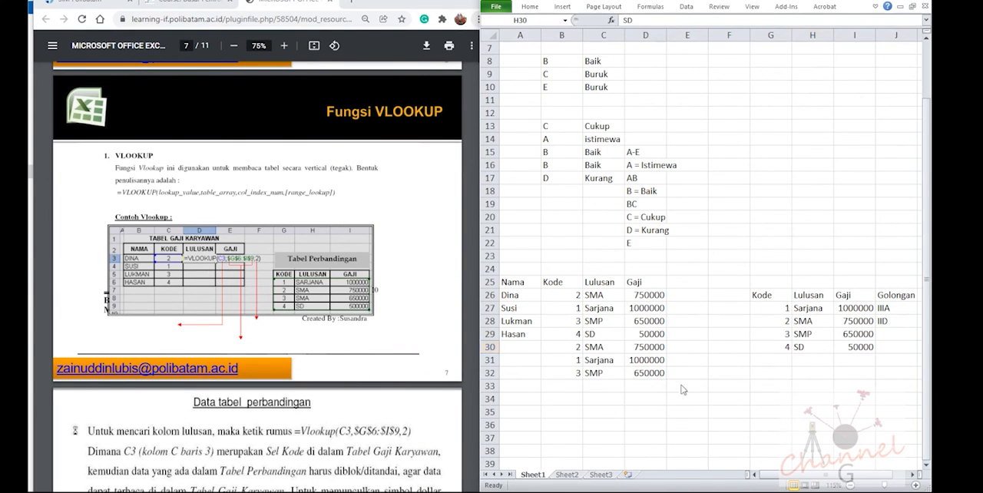
left_click(803, 481)
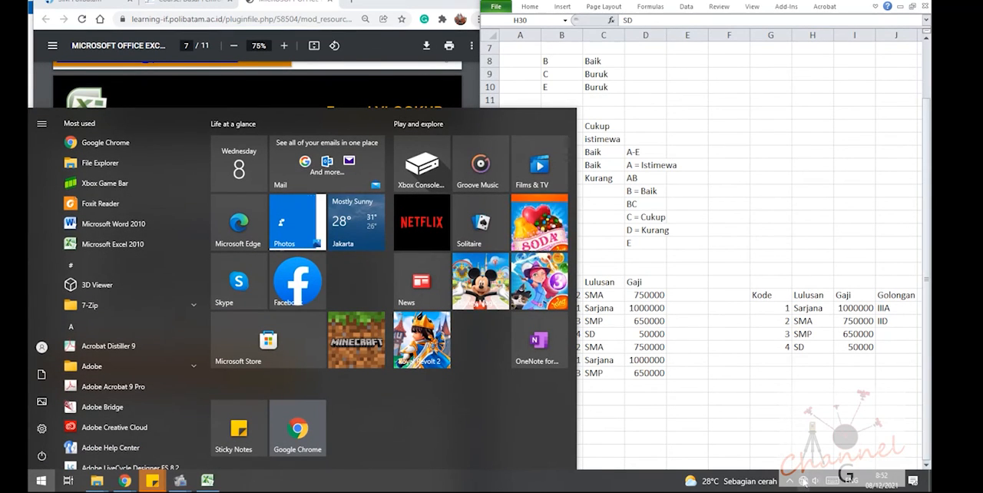
left_click(755, 335)
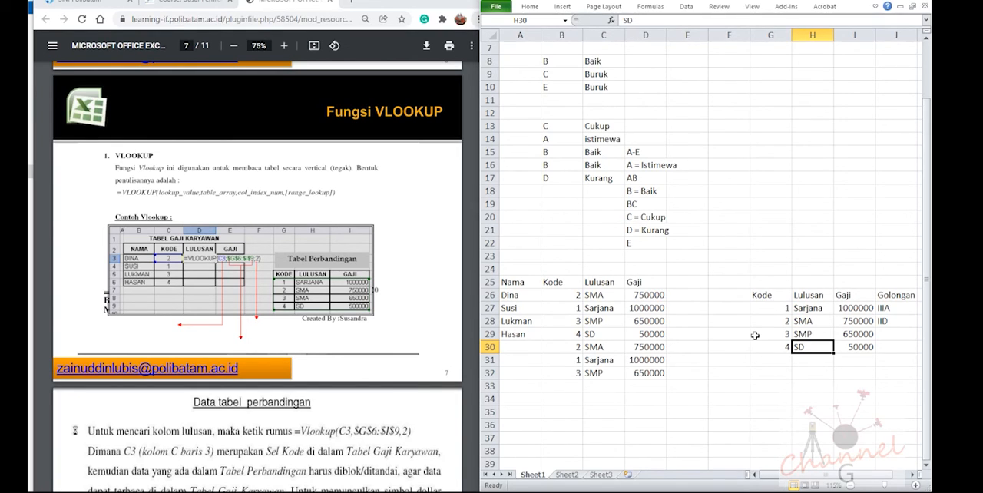
left_click(702, 381)
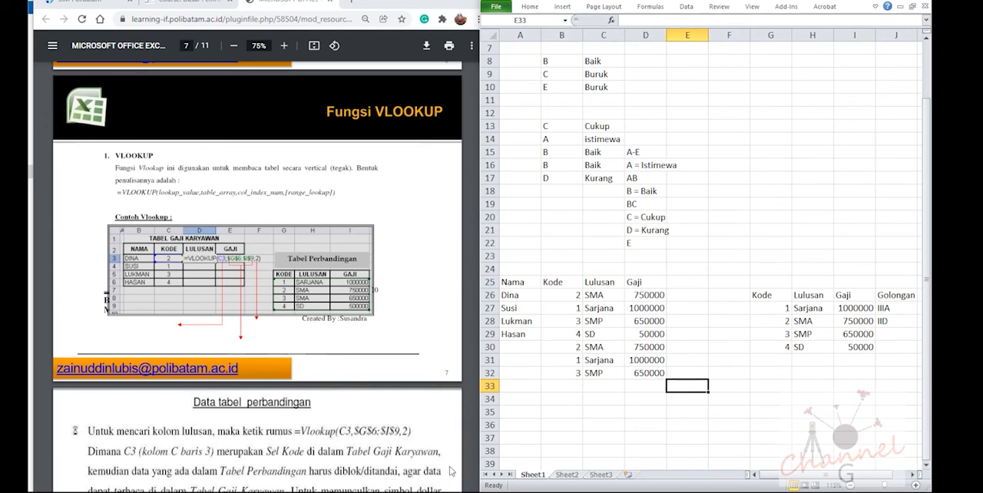
key("super")
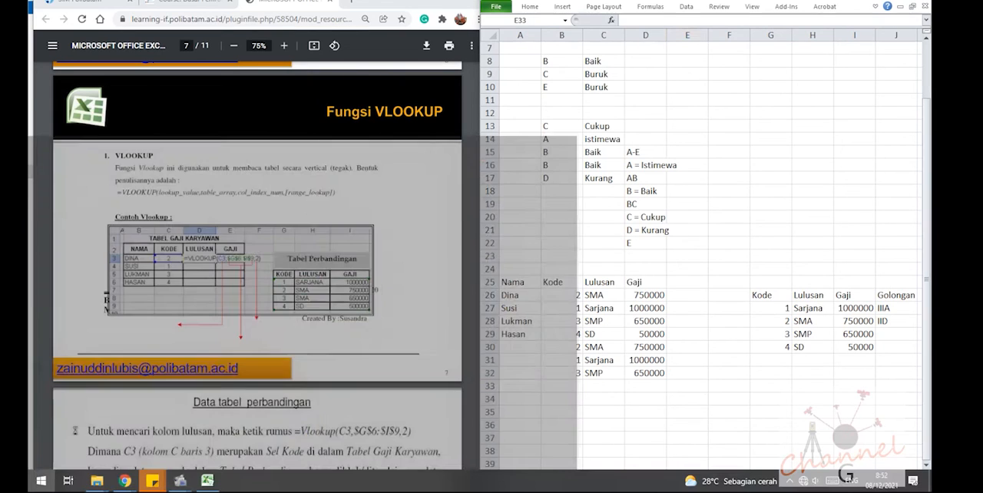
key("super")
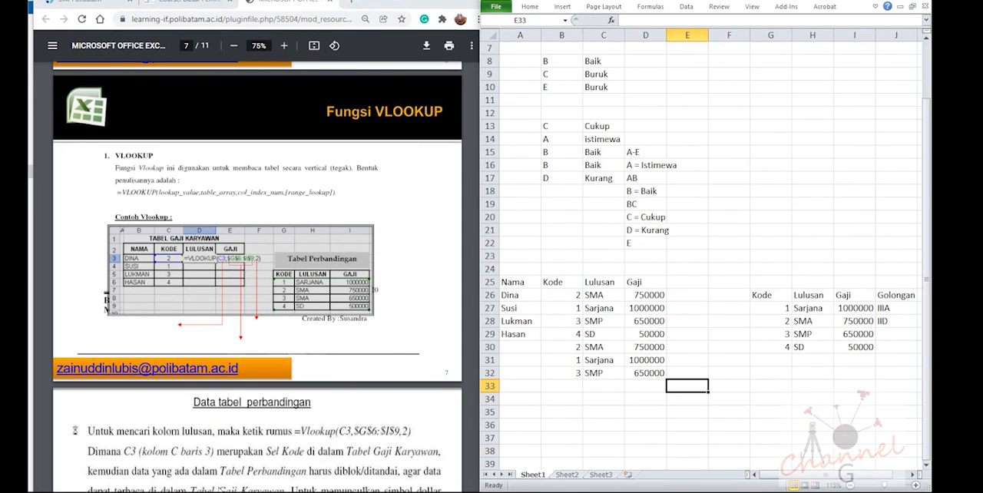
key("super")
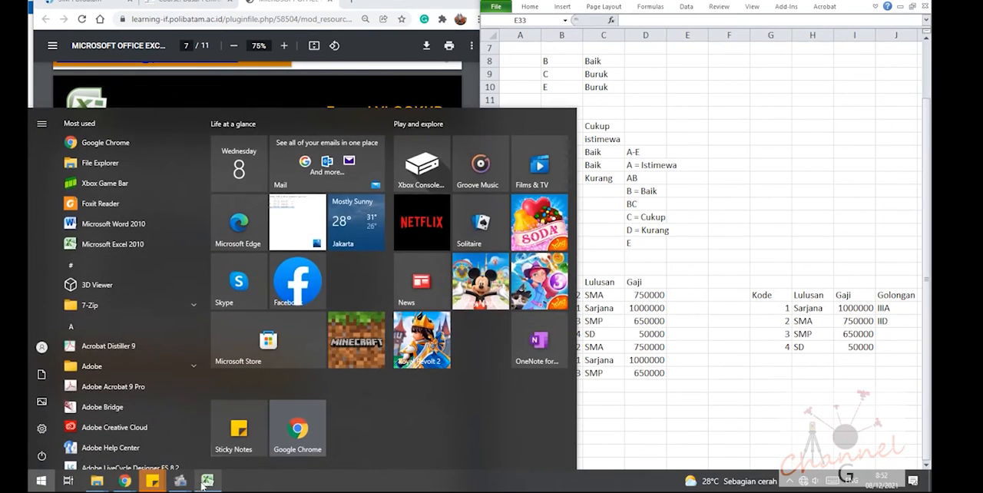
mouse_move(179, 480)
left_click(146, 428)
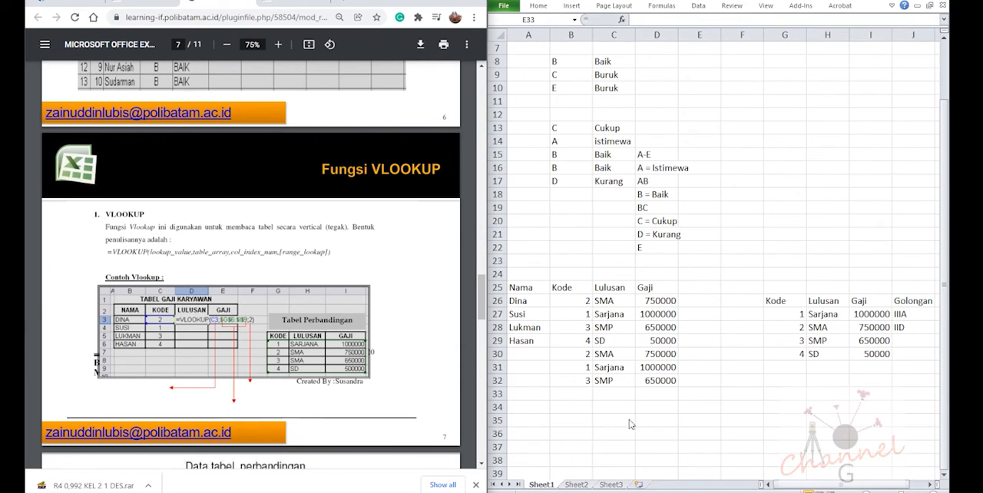
Examine the VLOOKUP formulas in C32 and D30:D32 and the table range they reference
left_click(606, 392)
left_click(609, 380)
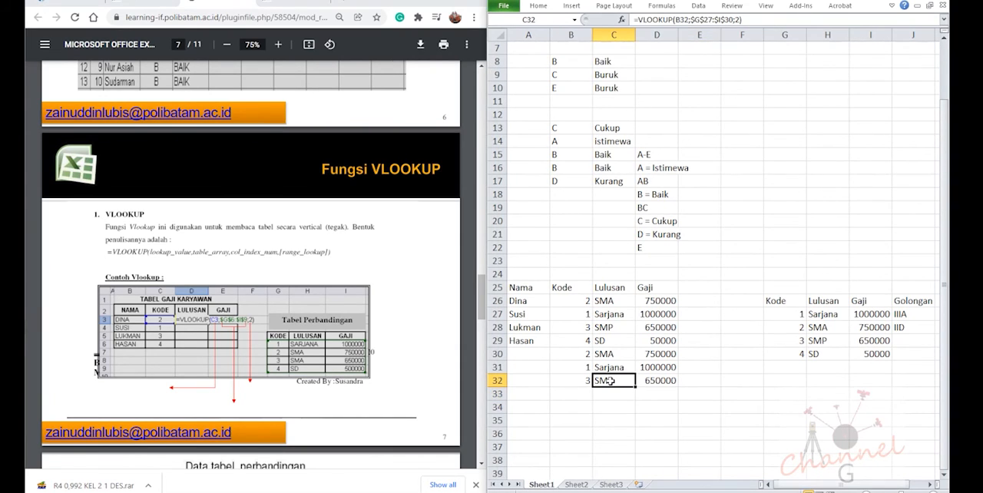
left_click(666, 367)
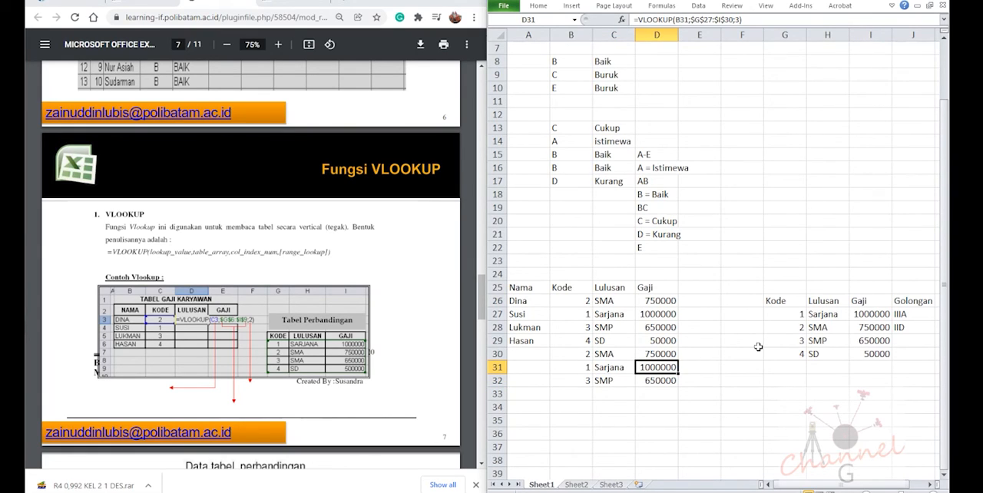
key("Up")
key("Down")
key("Up")
key("F2")
key("Escape")
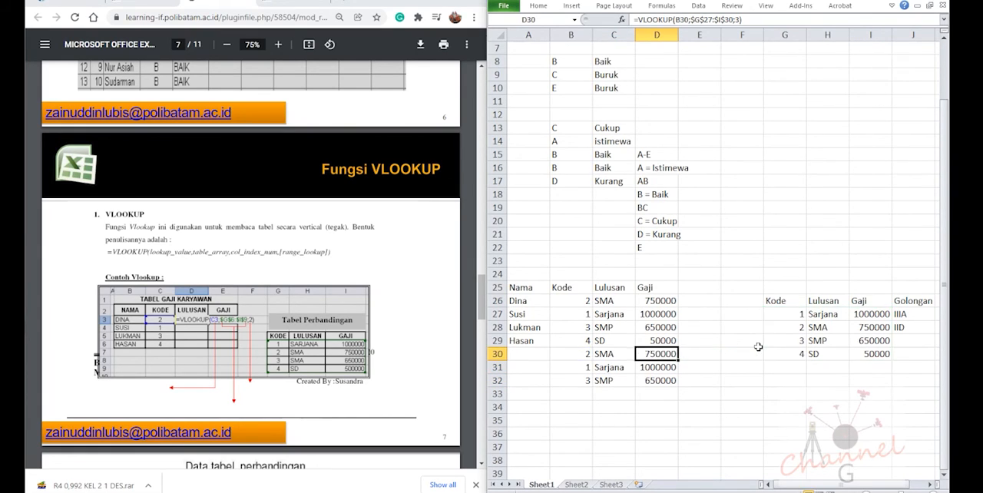
key("Down")
key("F2")
key("Escape")
key("F2")
key("Return")
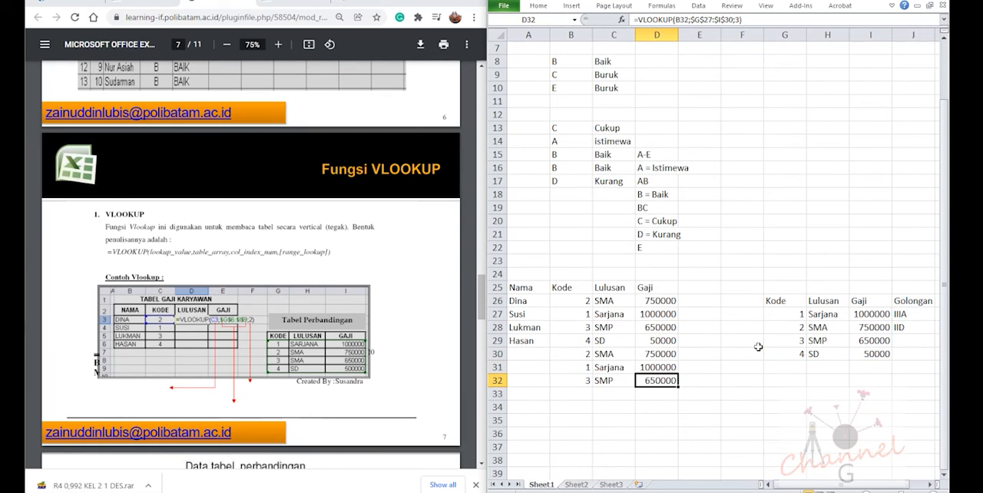
key("F2")
key("Escape")
Remove the dollar signs from D32's table range so the formula reads =VLOOKUP(B32;G27:I30;3)
left_click(692, 21)
key("BackSpace")
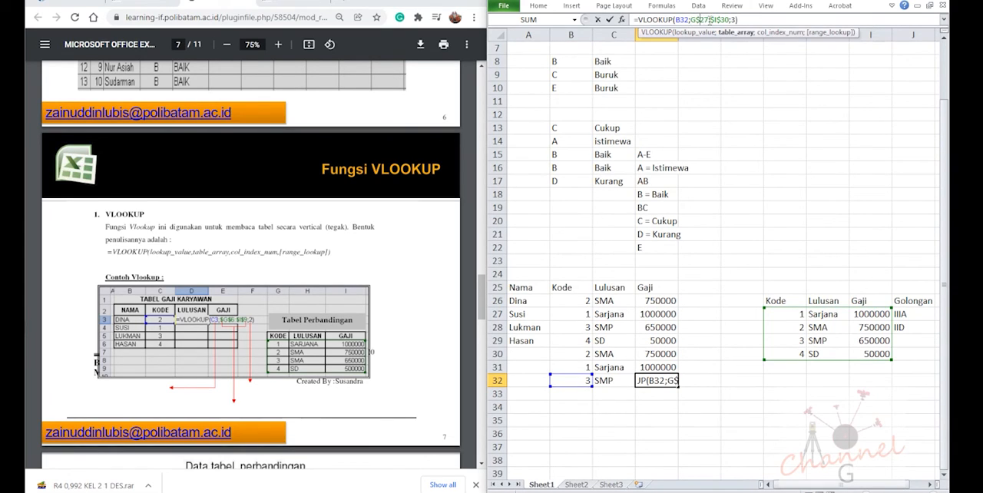
key("BackSpace")
left_click(711, 20)
key("BackSpace")
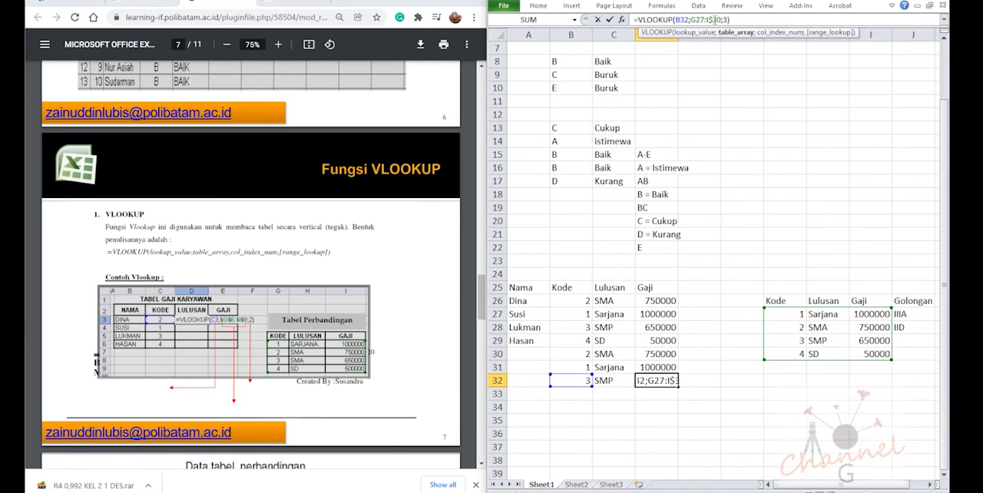
left_click(715, 21)
key("BackSpace")
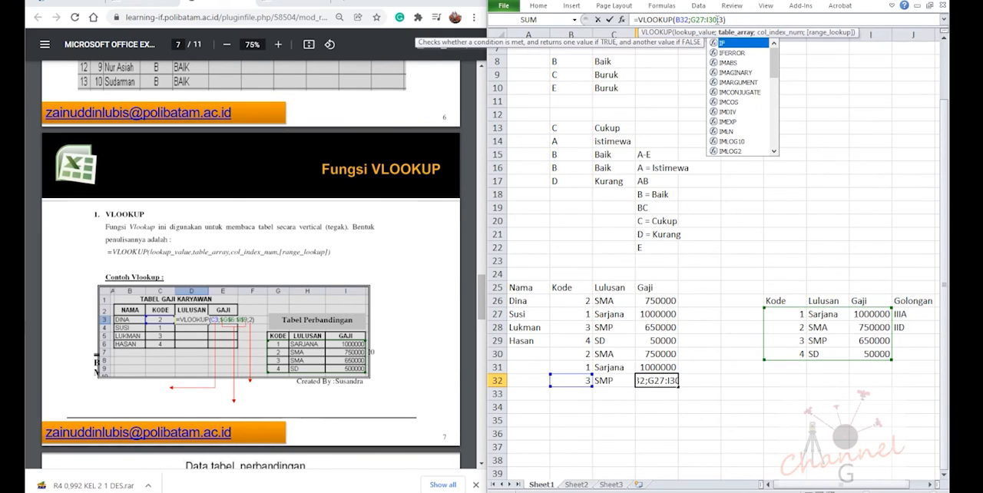
key("Return")
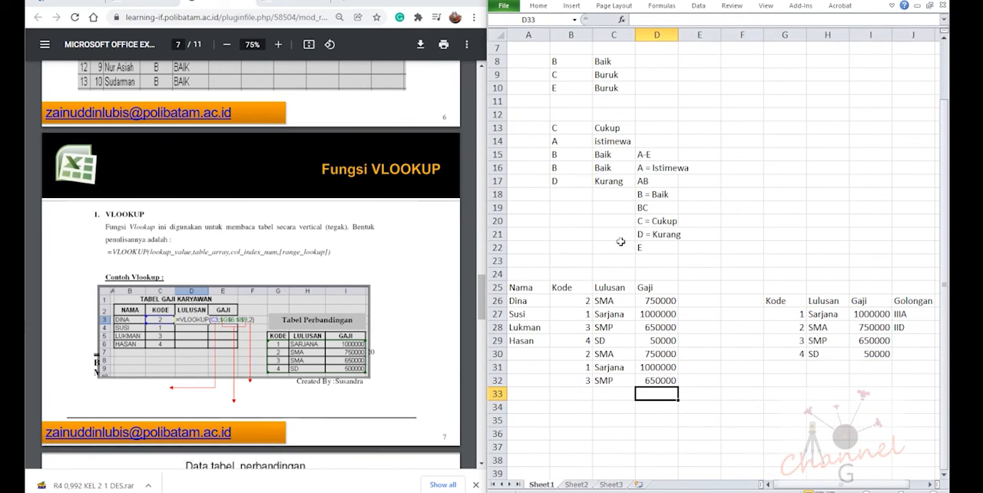
Enter the Kode values 2 in B33 and 1 in B34
left_click(590, 387)
type("2")
key("Return")
type("1")
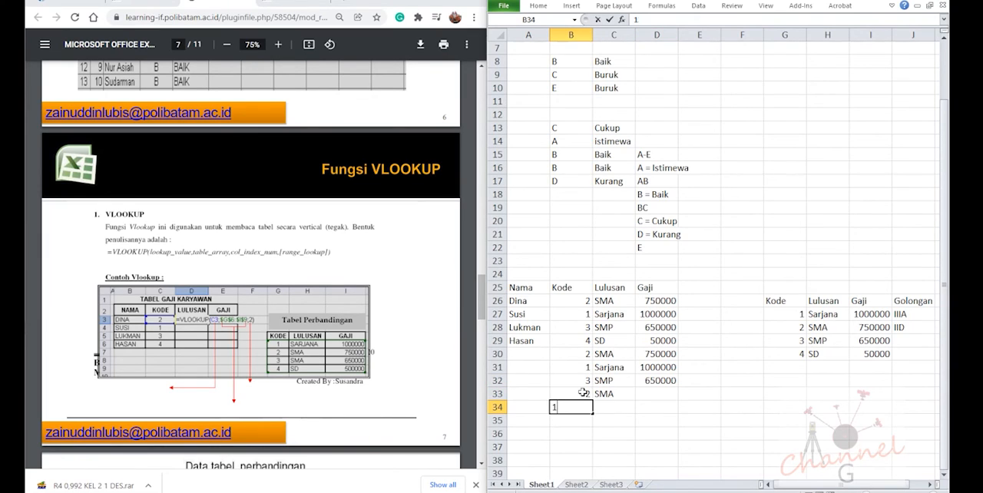
type("3")
key("Return")
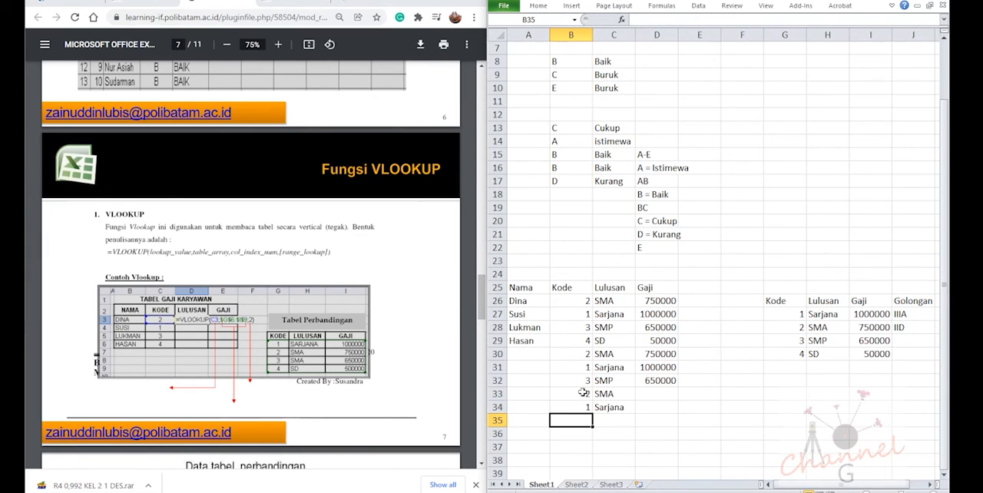
Fill D32's relative-range VLOOKUP down through D34 and inspect the table ranges in the copied formulas
left_click(671, 382)
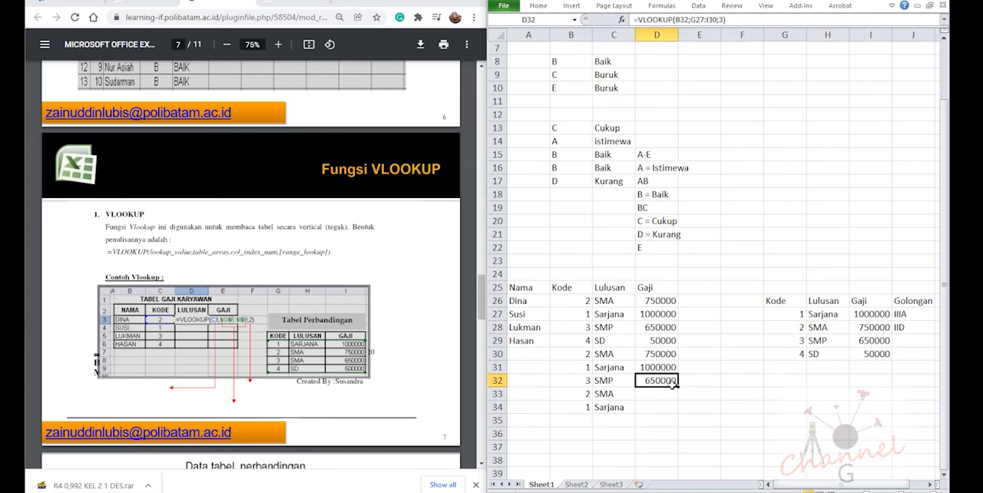
left_click_drag(676, 387, 678, 416)
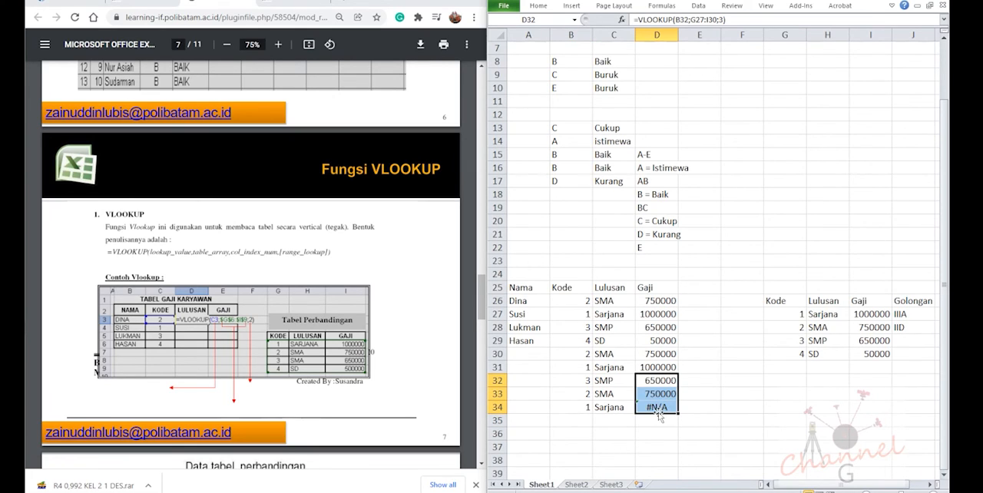
left_click(659, 408)
double_click(661, 408)
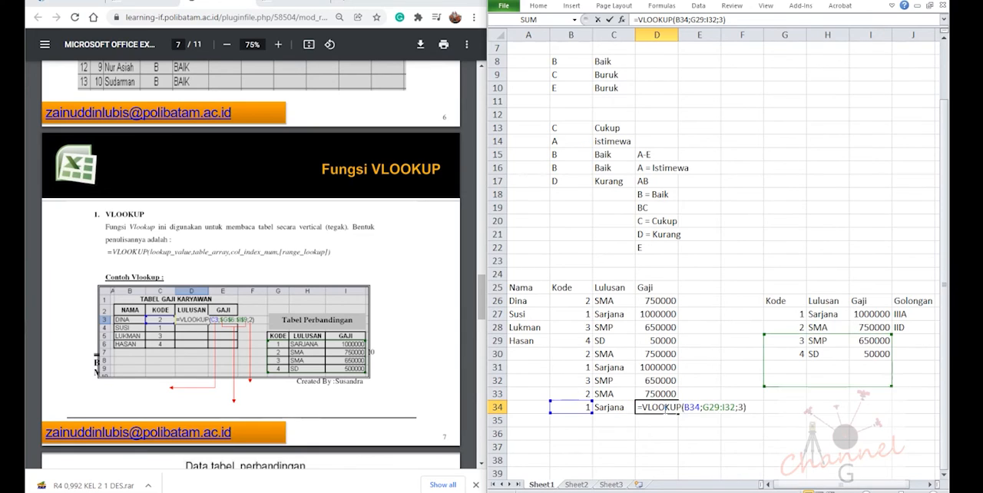
key("Escape")
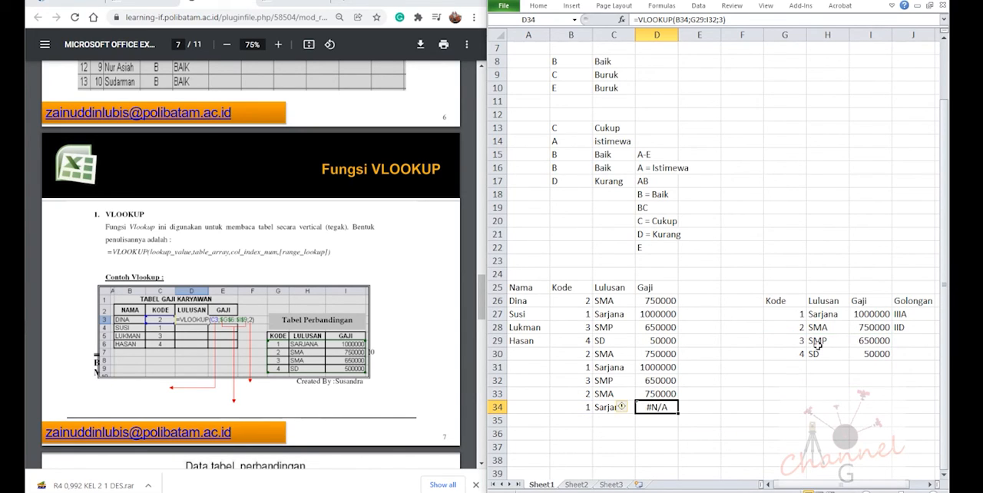
key("F2")
key("Escape")
left_click(662, 394)
key("F2")
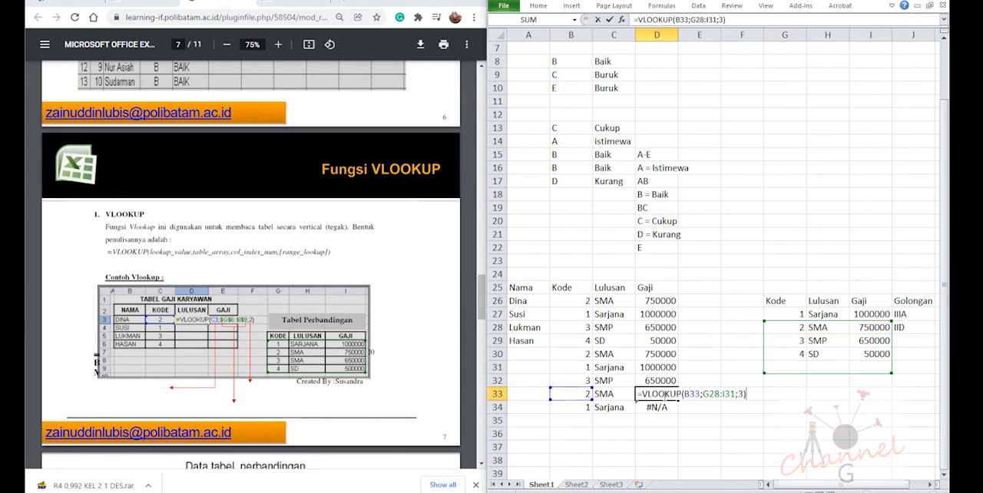
key("Escape")
left_click(664, 380)
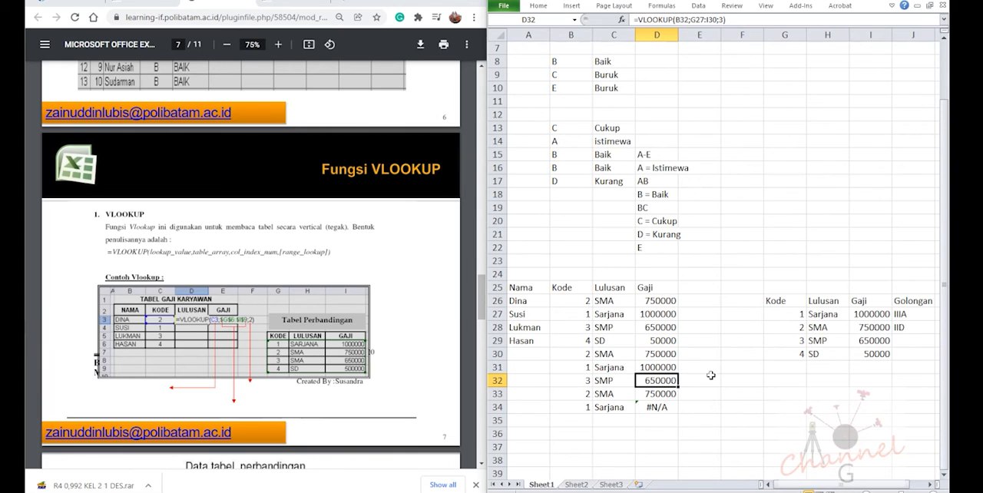
Recheck the Gaji formulas in D34, D33 and D32 to compare their table ranges
left_click(662, 405)
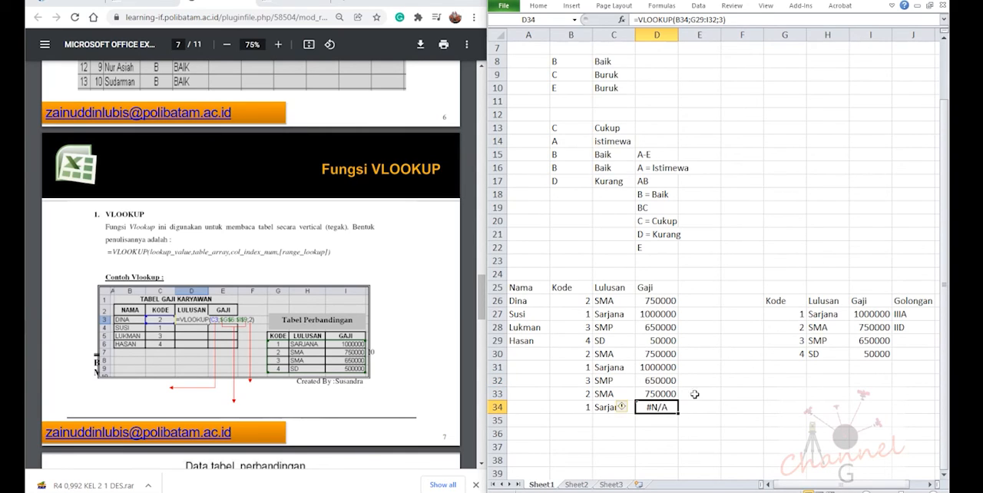
double_click(661, 405)
key("Escape")
double_click(658, 393)
key("Escape")
key("Up")
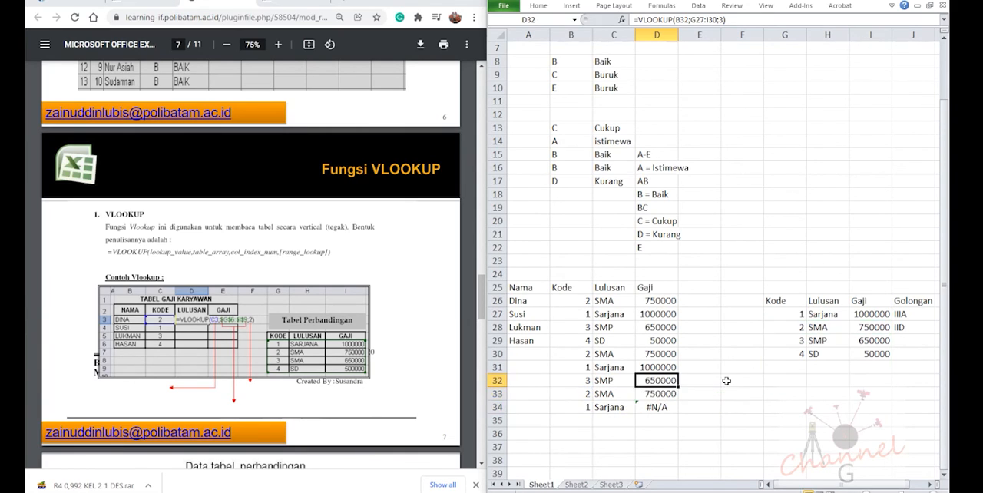
key("F2")
key("Escape")
Repeat the fill of D32's relative-range formula down through D34 and check the references in D32 and D33
left_click_drag(679, 388, 678, 411)
left_click(662, 382)
key("F2")
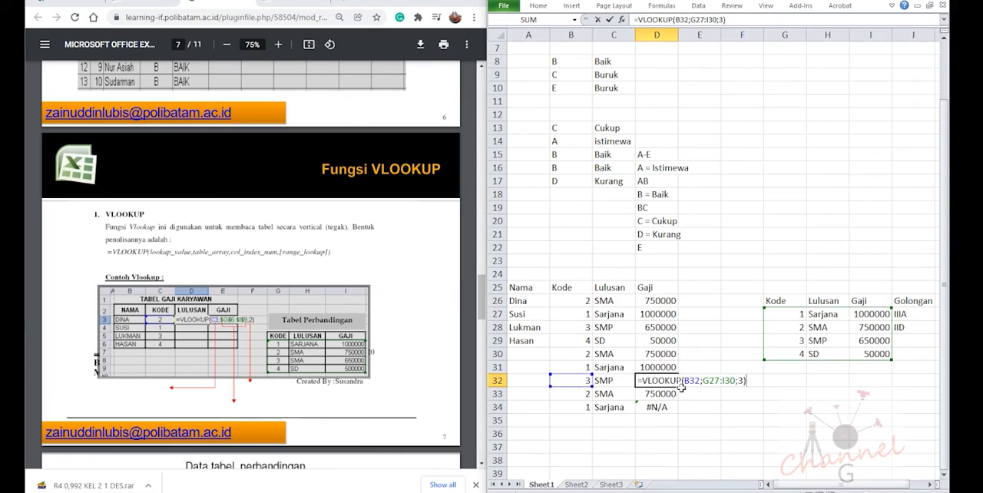
key("Escape")
left_click(660, 393)
key("F2")
key("Escape")
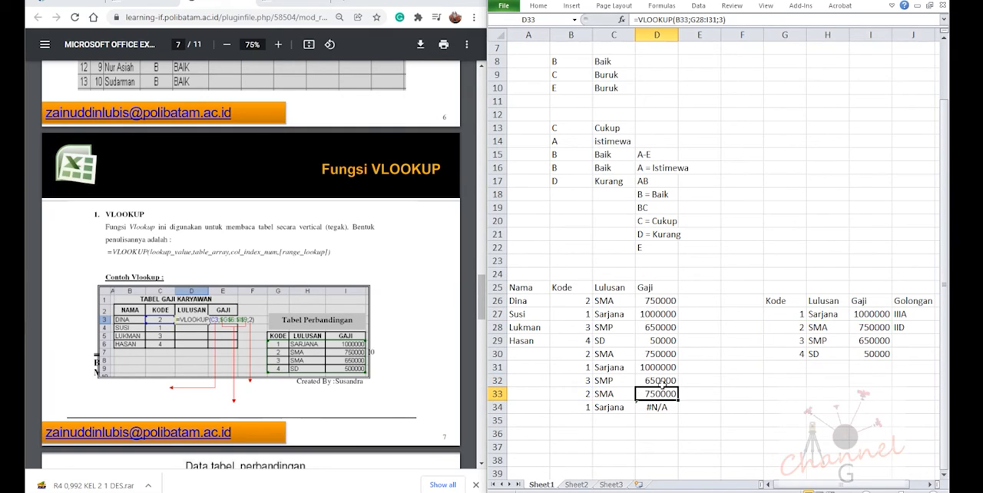
Fill the absolute-range VLOOKUP from D31 down through D34 in the Gaji column
left_click(662, 381)
key("Up")
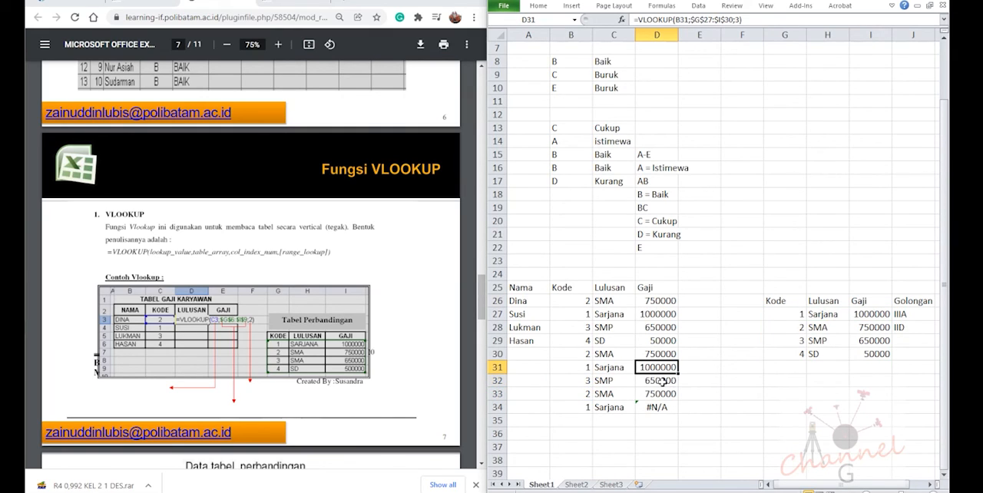
left_click_drag(678, 374, 670, 399)
Compare the column index numbers in the Lulusan and Gaji formulas with the column order of the comparison table
left_click(658, 381)
left_click(658, 367)
left_click(597, 366)
left_click(650, 345)
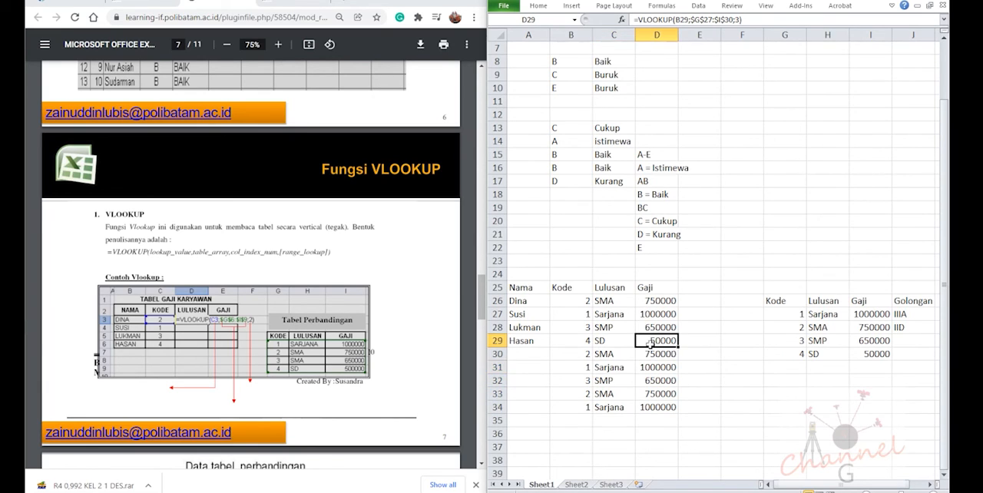
left_click(619, 302)
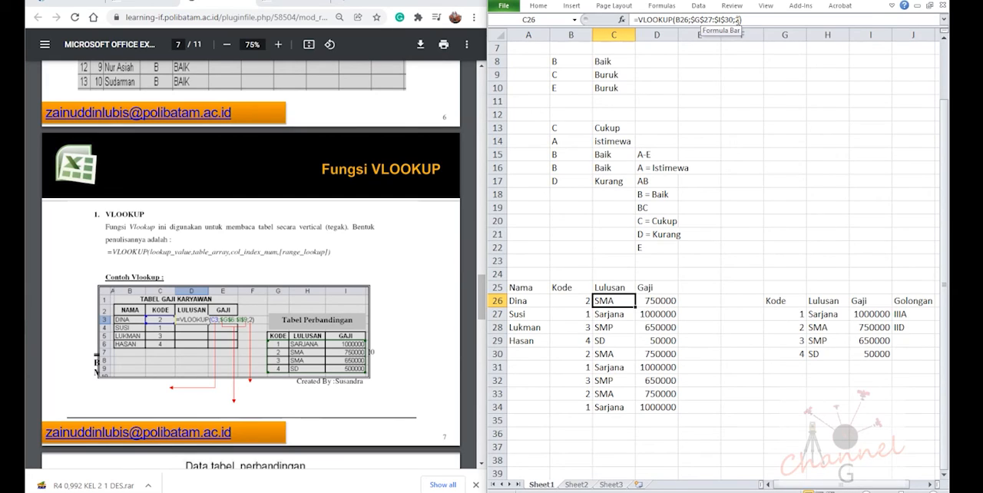
left_click(654, 305)
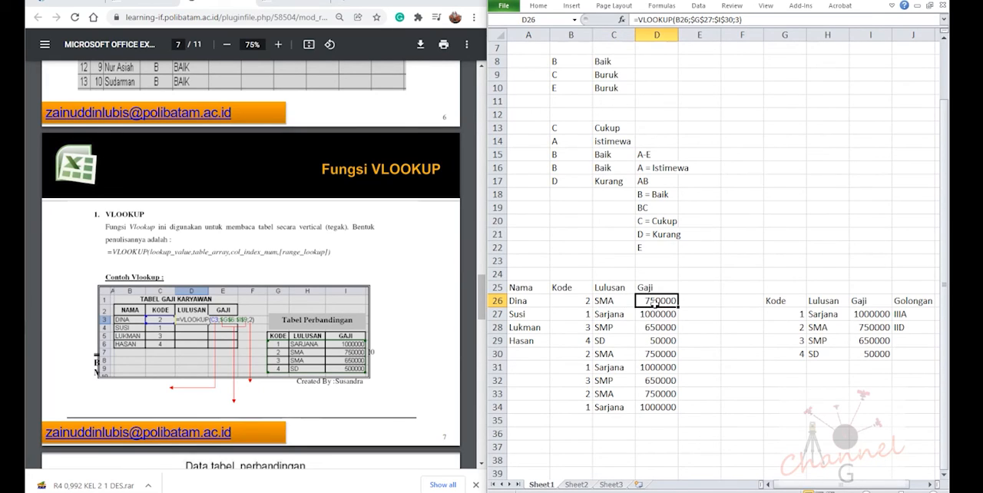
left_click(694, 300)
left_click(806, 317)
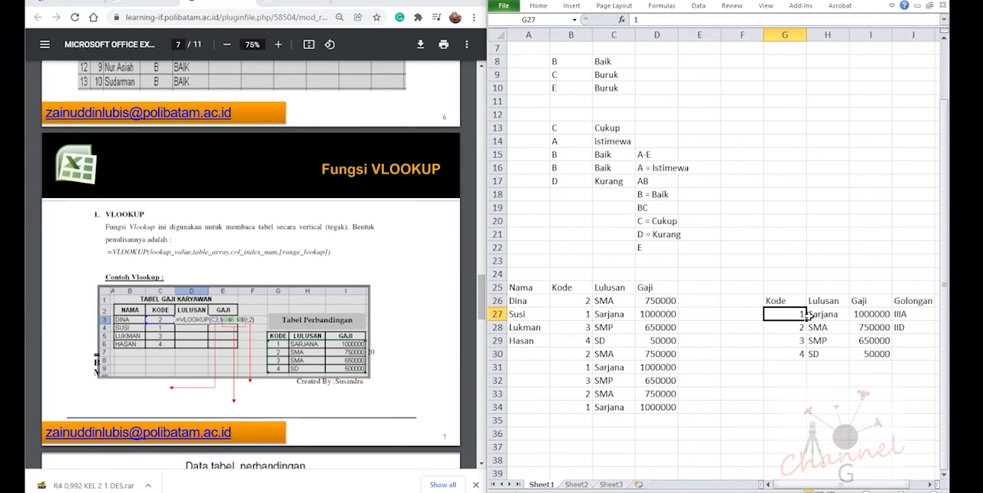
left_click(820, 315)
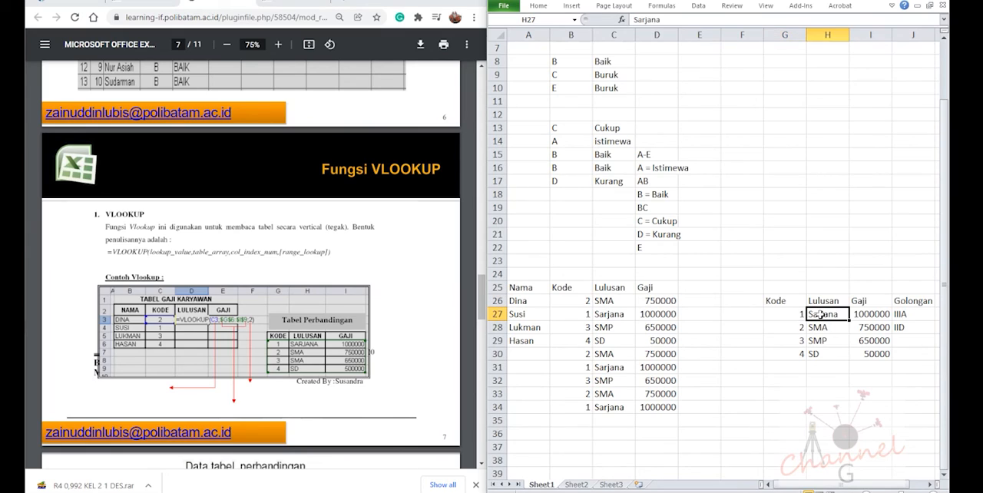
left_click(868, 313)
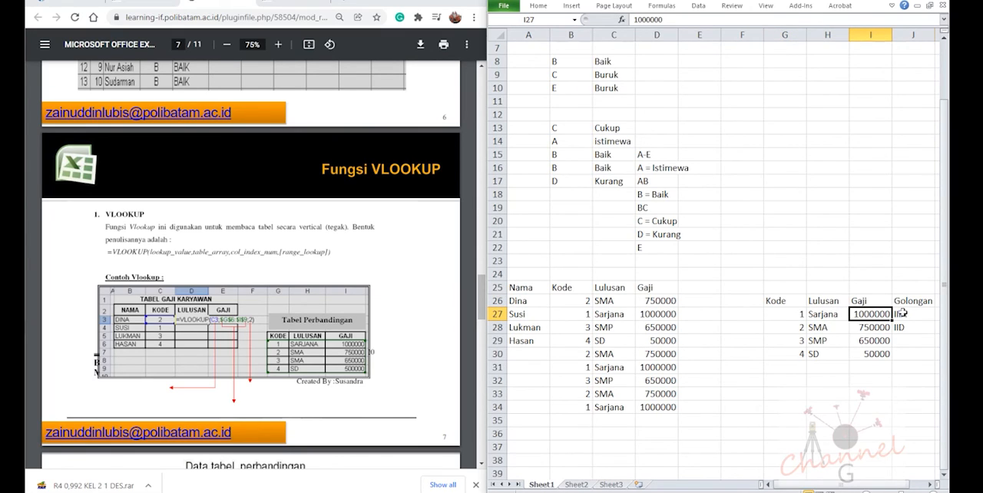
left_click(898, 314)
Copy the Gaji VLOOKUP from D26 to E26 and move its lookup value reference to B26
left_click(661, 301)
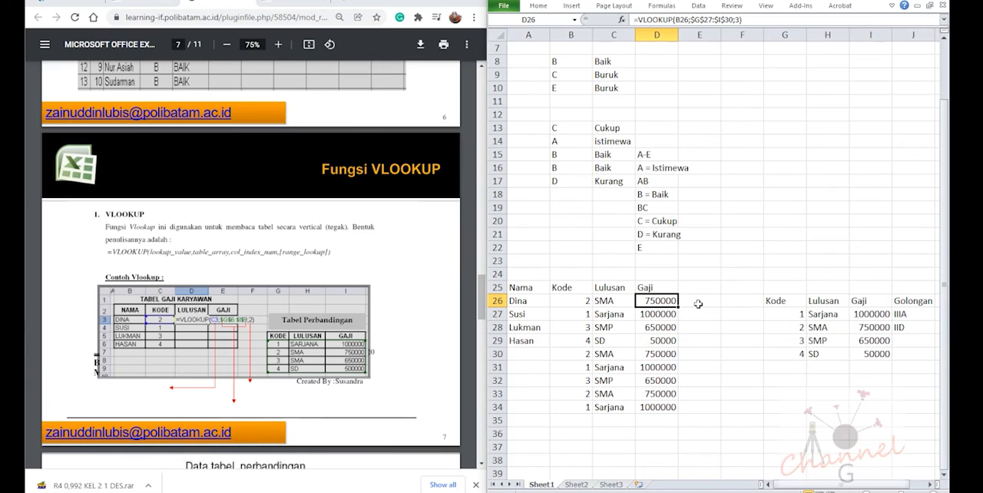
key("ctrl+c")
left_click(698, 304)
key("ctrl+v")
key("F2")
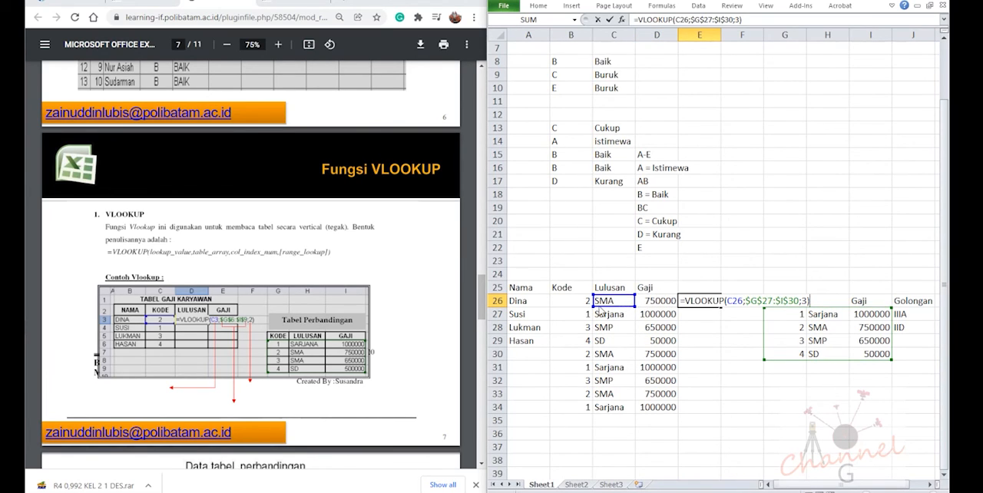
left_click_drag(600, 307, 584, 307)
Set the column index of E26's VLOOKUP to 4
left_click(803, 301)
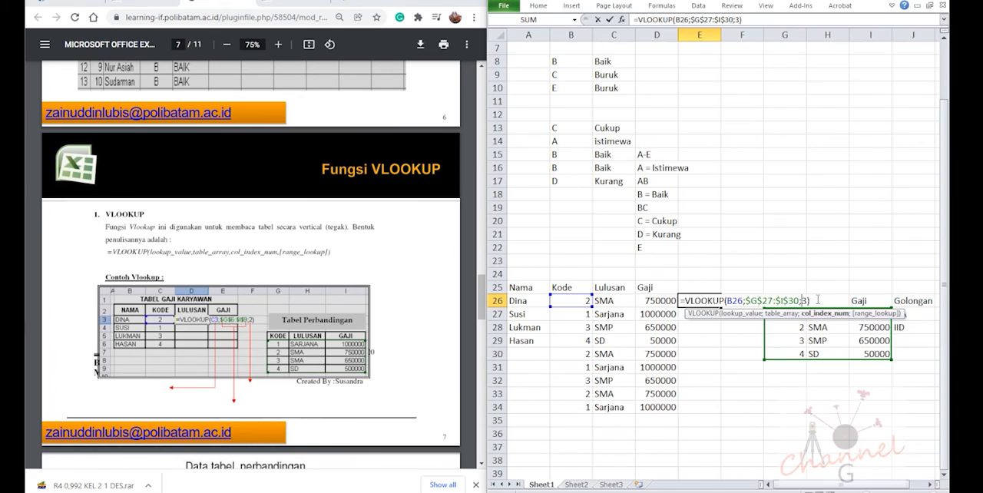
key("Delete")
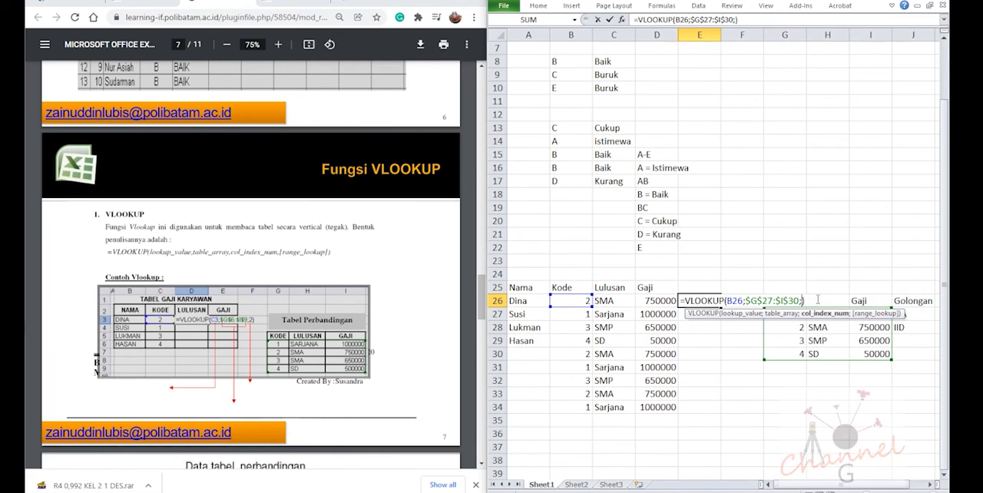
type("4")
key("Return")
Extend the table array of E26's VLOOKUP to $G$27:$J$30 so it includes the Golongan column
left_click(695, 301)
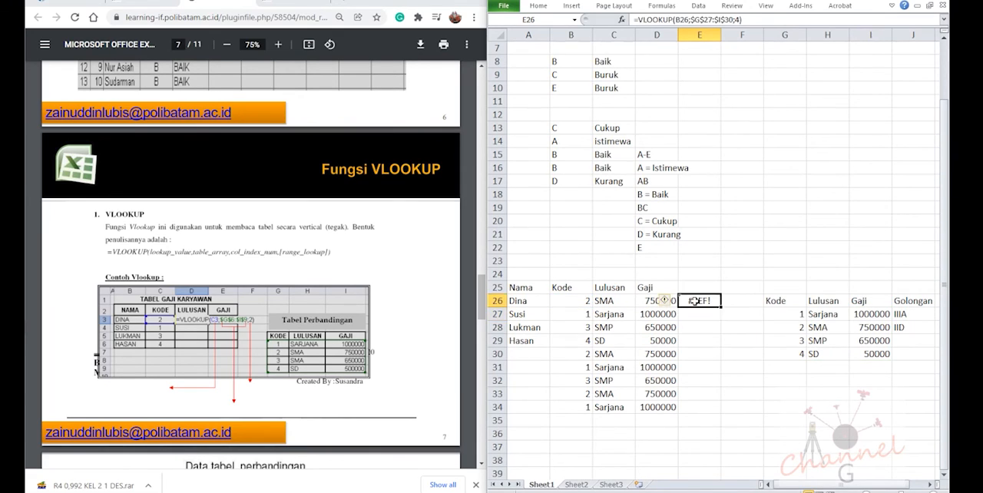
double_click(694, 301)
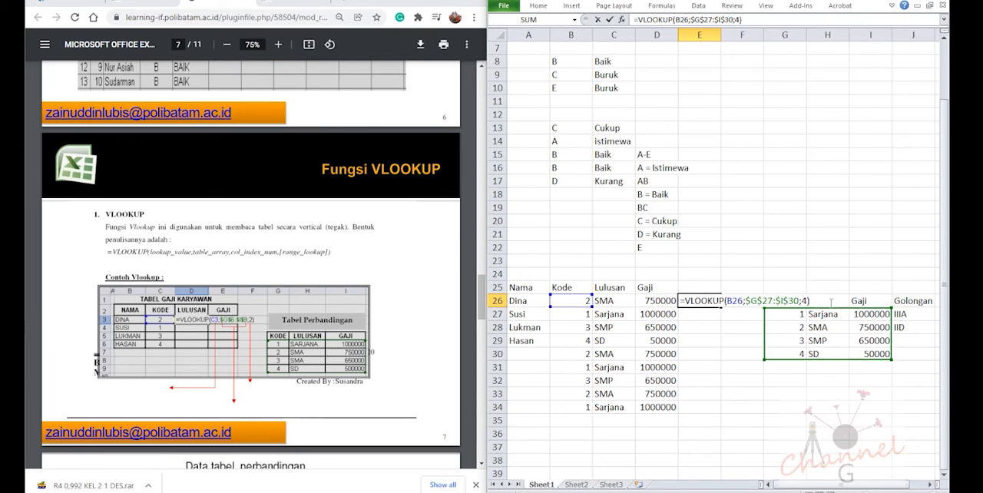
key("Escape")
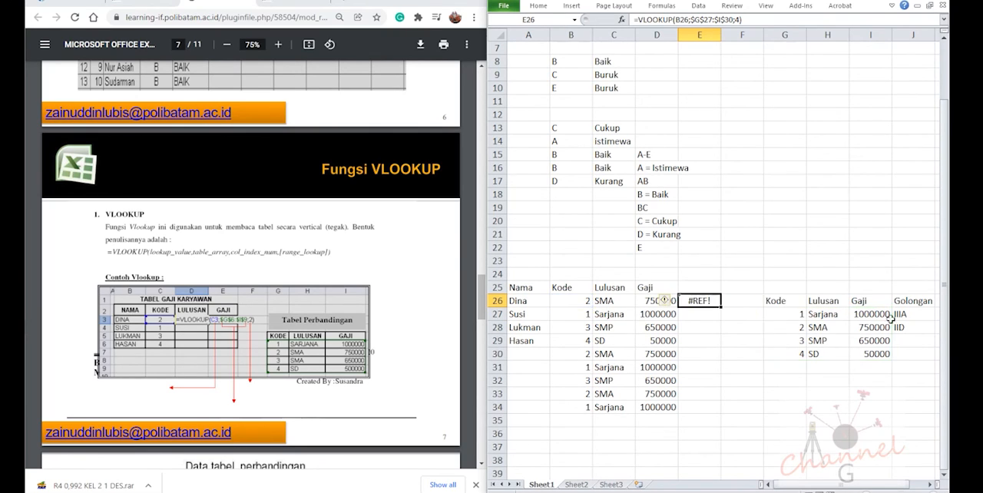
key("F2")
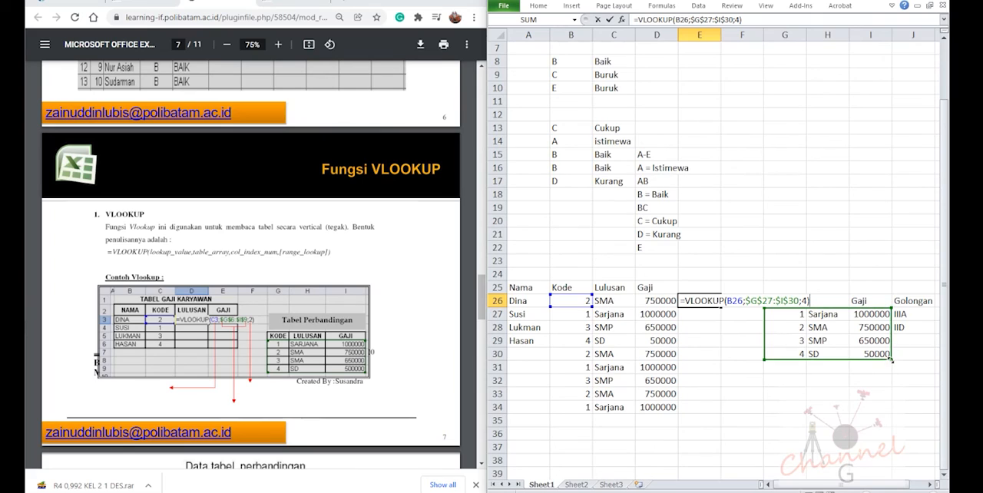
left_click_drag(892, 359, 920, 357)
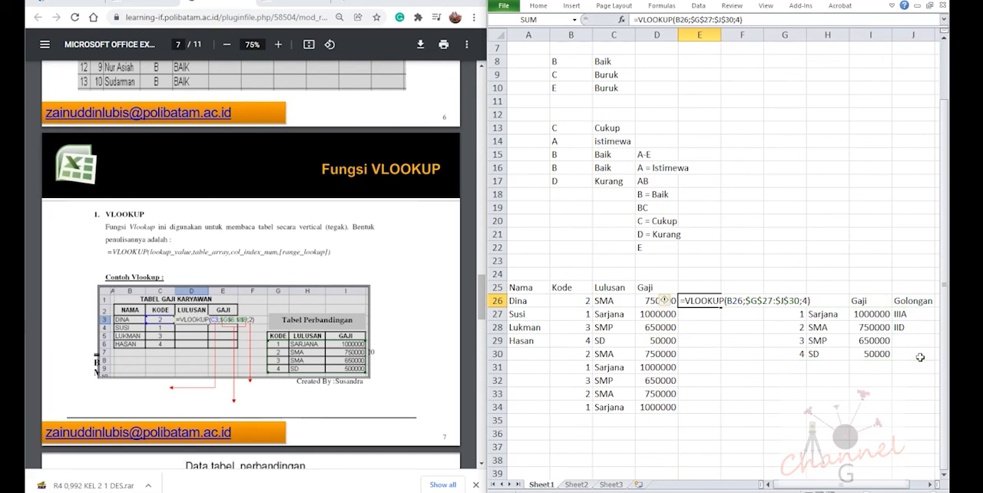
key("Return")
left_click(699, 301)
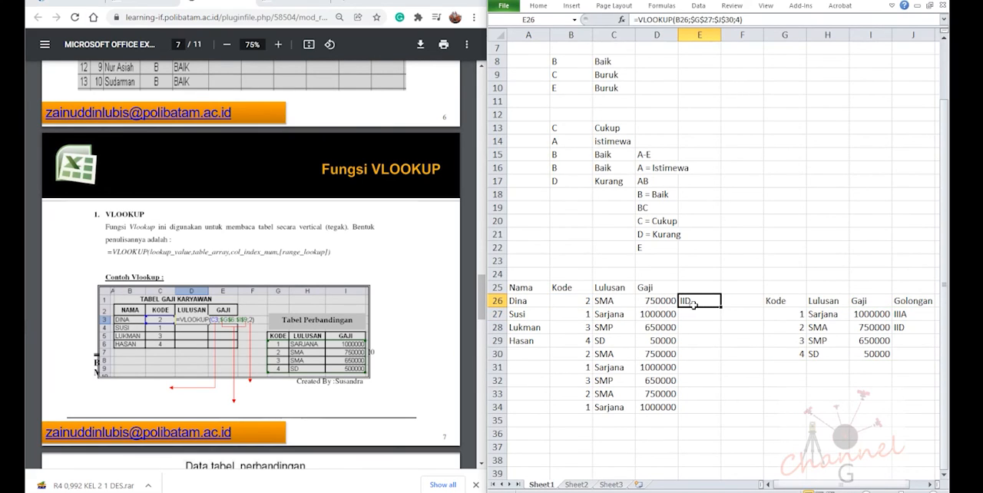
Enter the missing Golongan codes in the comparison table: IIC in J29 and IIB in J30
left_click(917, 325)
left_click(908, 346)
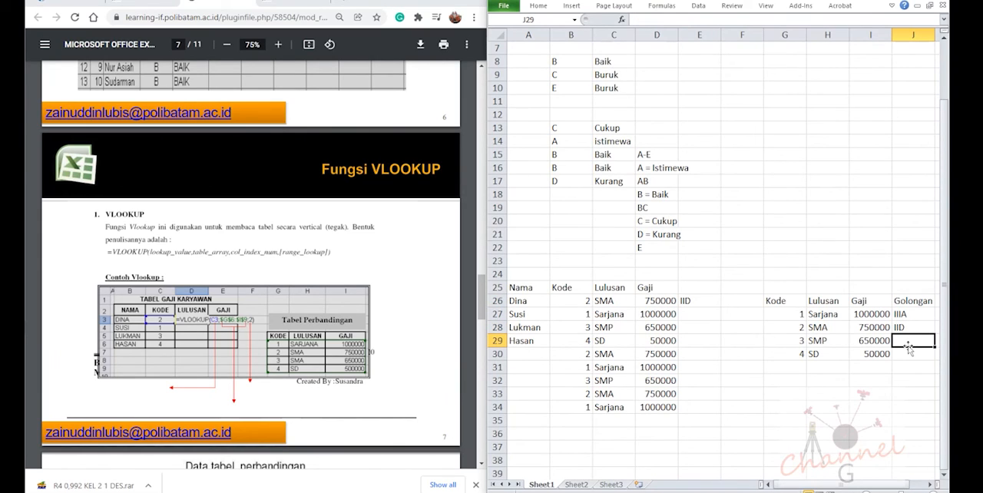
type("IIC")
key("Return")
type("IIB")
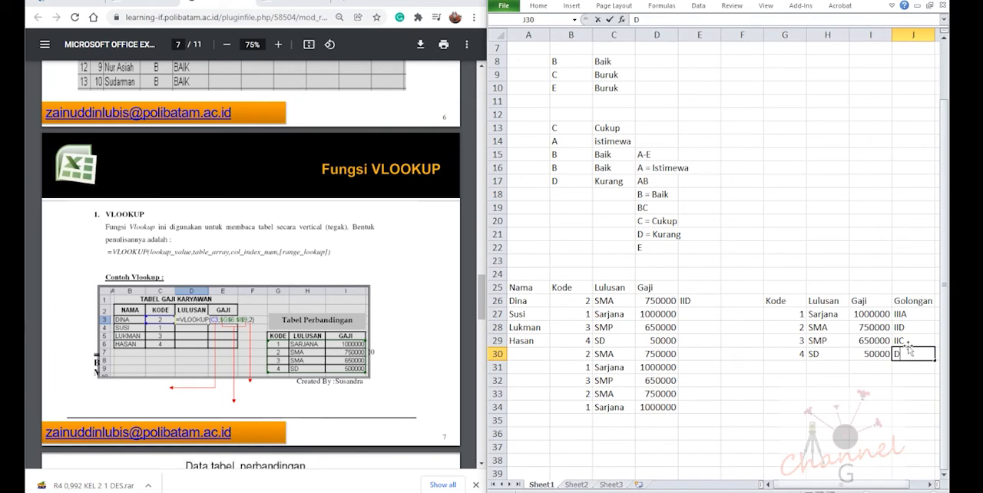
key("Return")
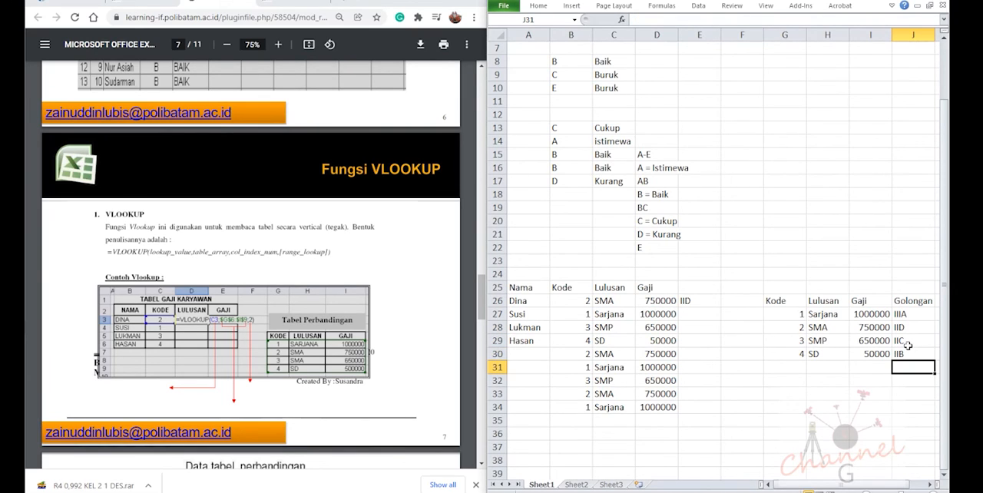
Fill the Golongan VLOOKUP from E26 down through E34
left_click(688, 299)
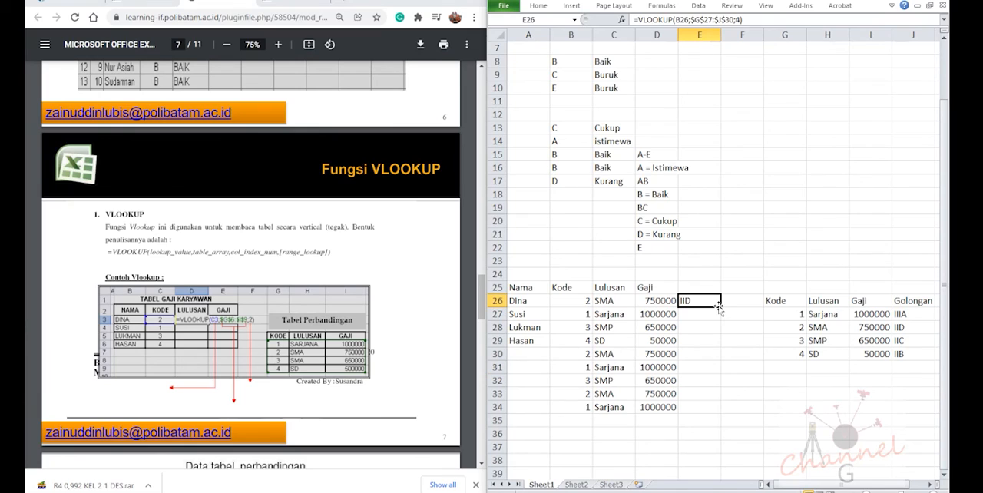
left_click_drag(720, 307, 705, 415)
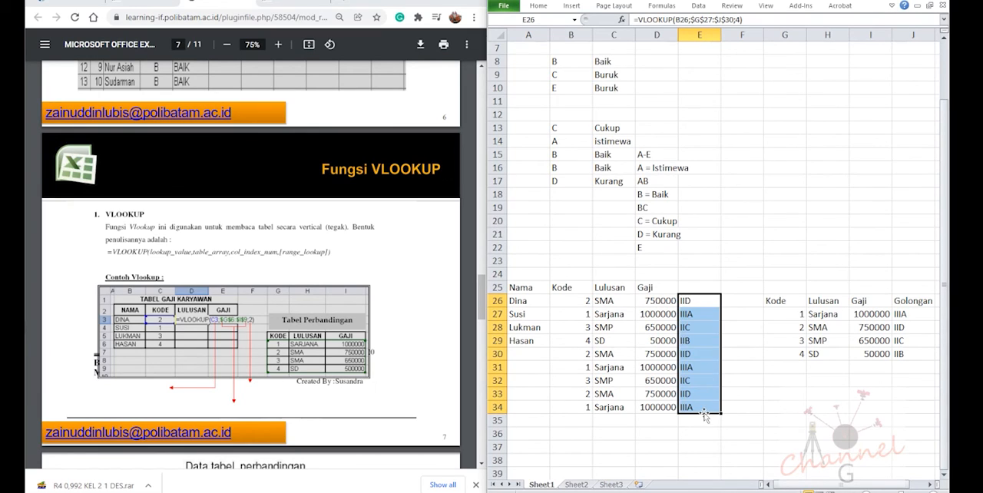
left_click(752, 346)
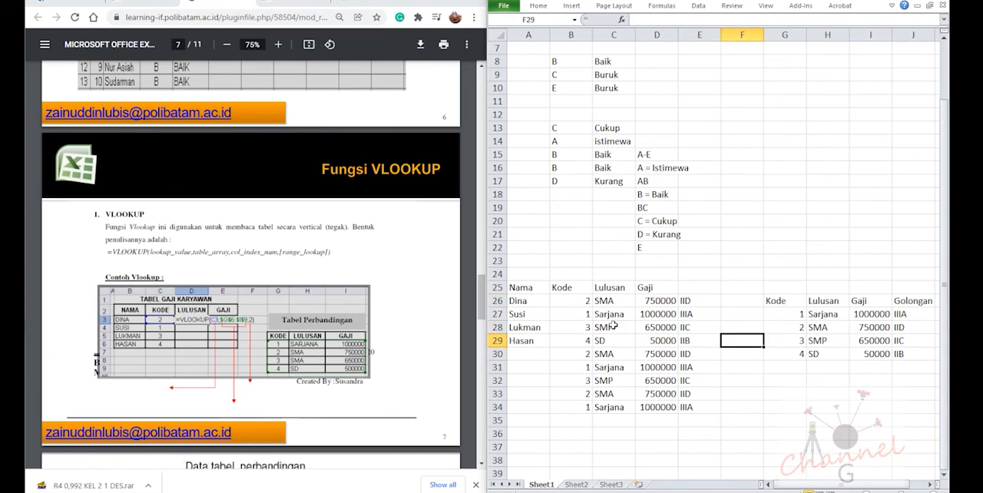
Compare the PDF's VLOOKUP example with the columns of the comparison table, going across row 27 from Kode to Golongan
scroll(371, 365, "down", 4)
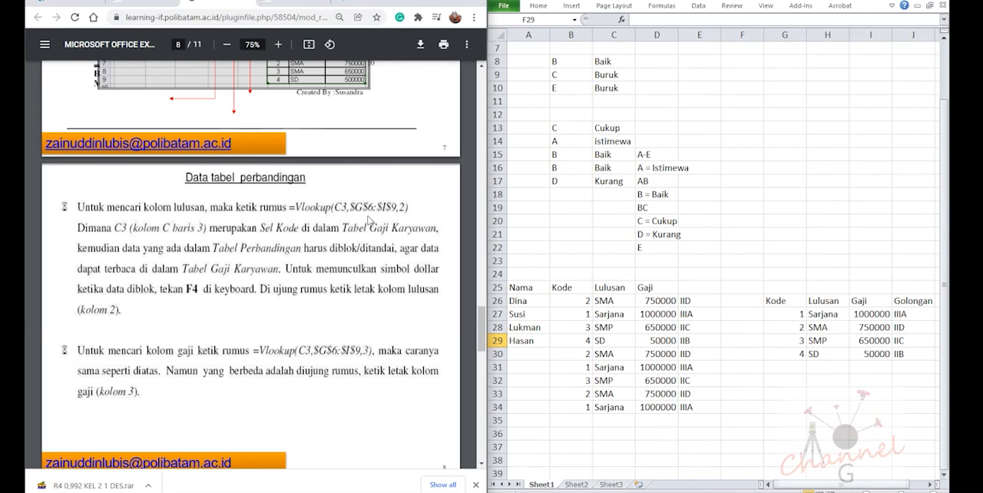
scroll(389, 218, "up", 3)
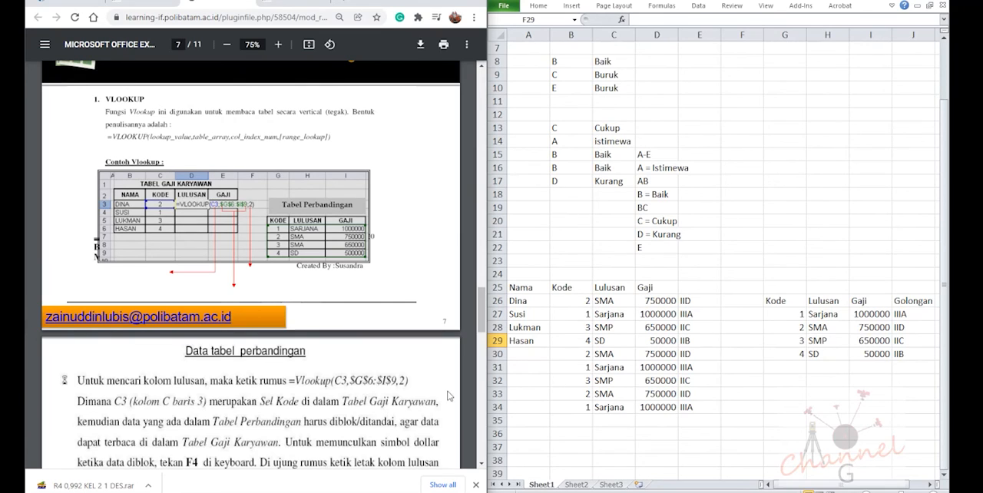
left_click(840, 324)
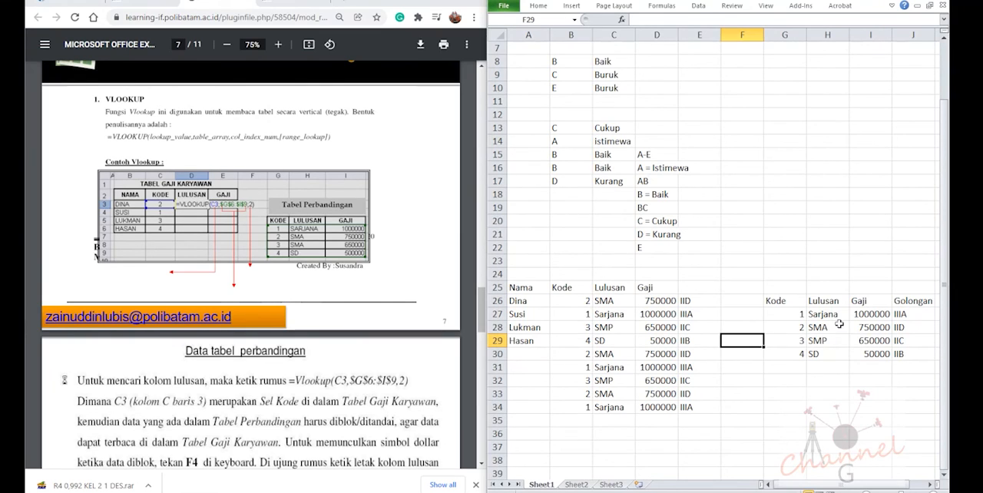
left_click(817, 317)
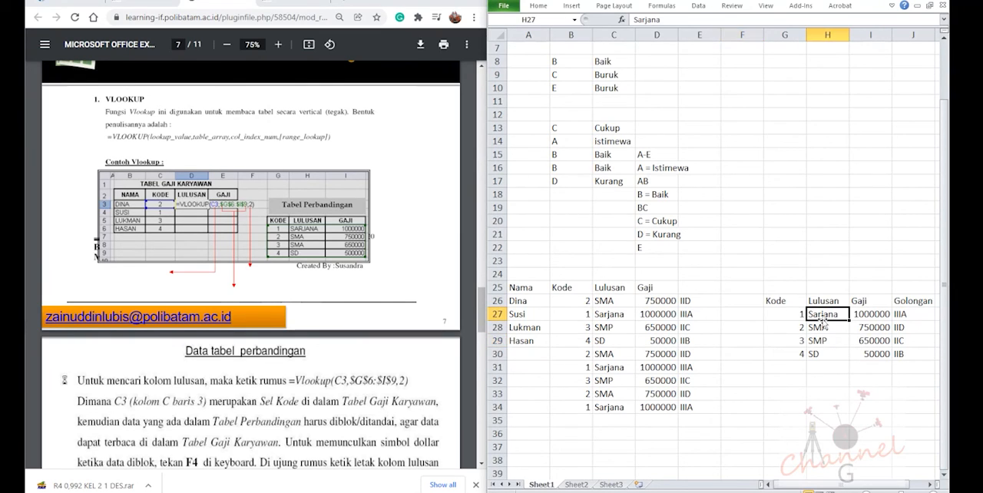
left_click(802, 315)
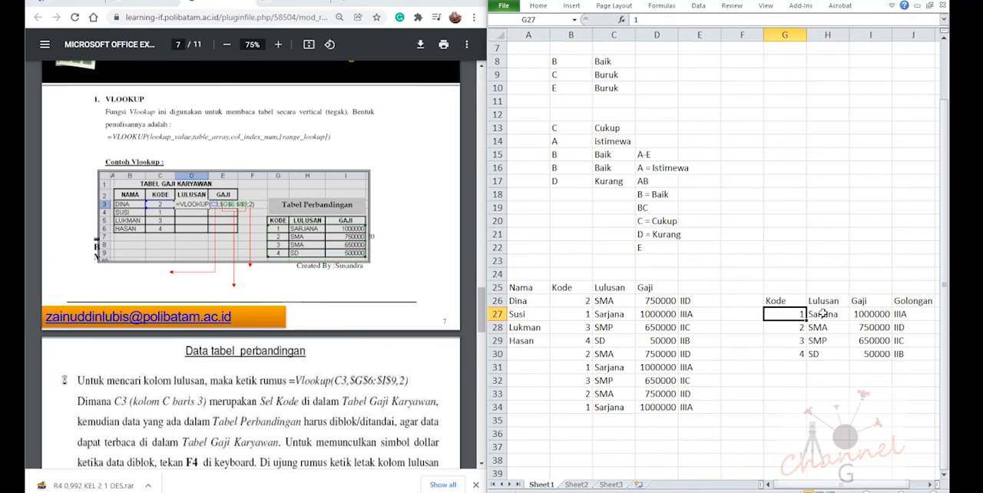
key("Right")
key("Right")
key("Right")
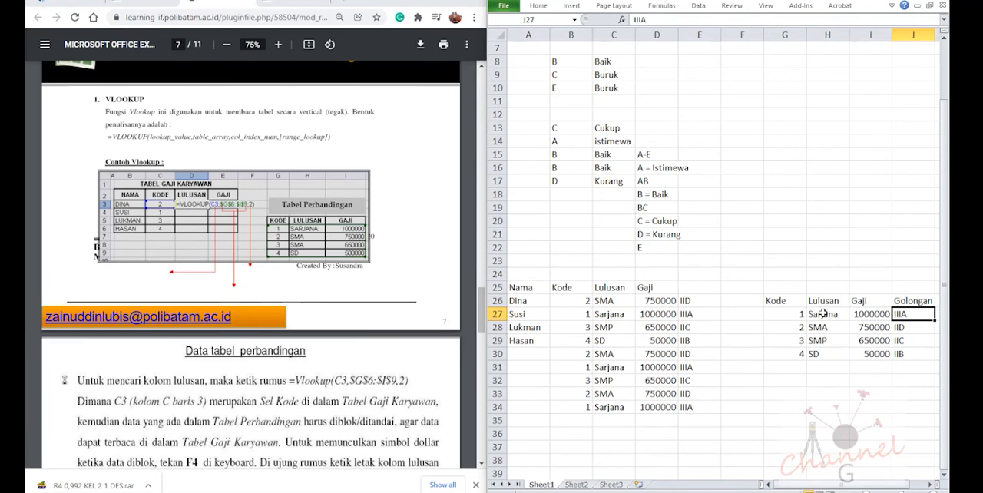
Read the PDF's explanation of the Lulusan and Gaji formulas and the HLOOKUP section with its Smart Computer example
left_click(264, 411)
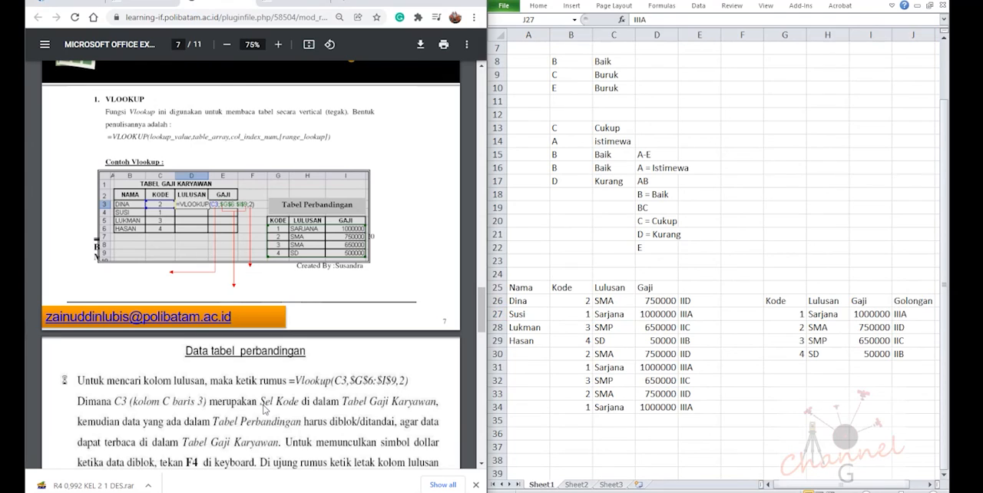
scroll(264, 410, "down", 1)
scroll(264, 410, "down", 2)
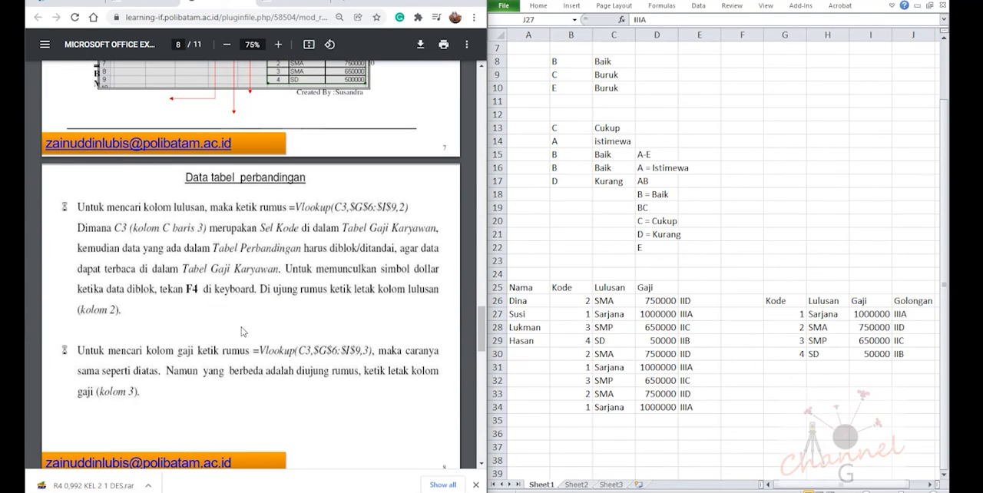
scroll(196, 340, "down", 2)
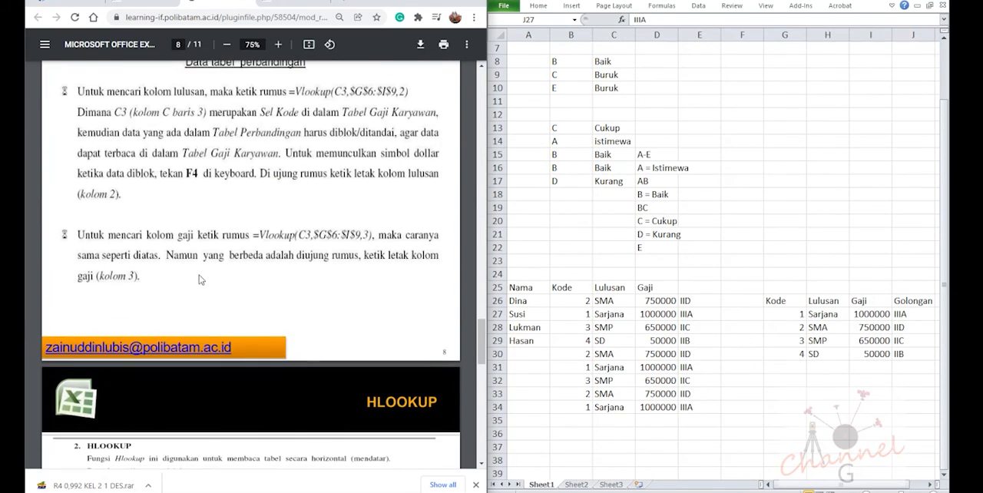
scroll(197, 258, "up", 1)
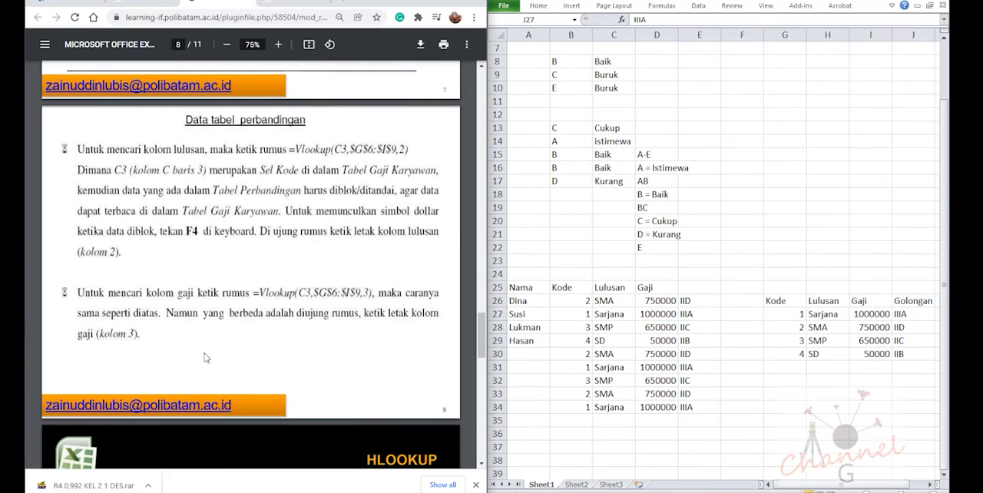
scroll(192, 367, "down", 3)
scroll(192, 367, "down", 3)
scroll(212, 338, "up", 1)
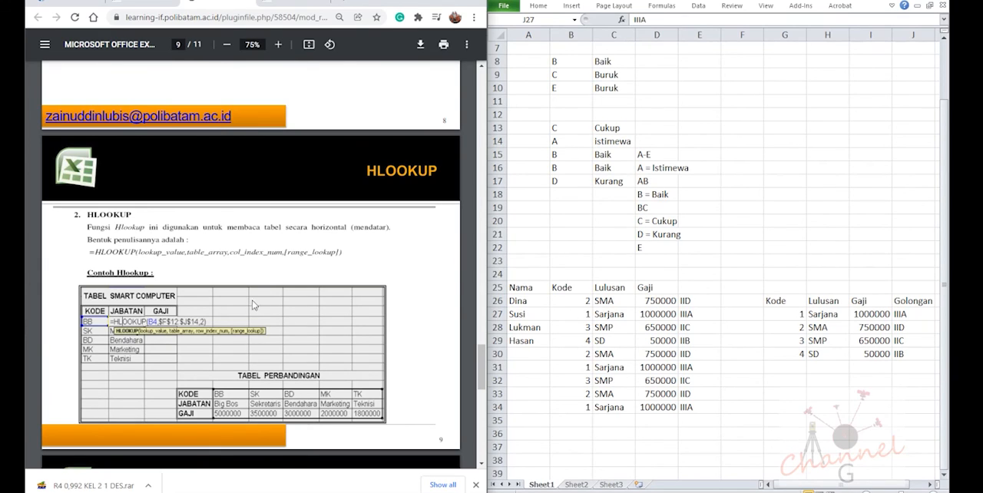
scroll(279, 287, "down", 2)
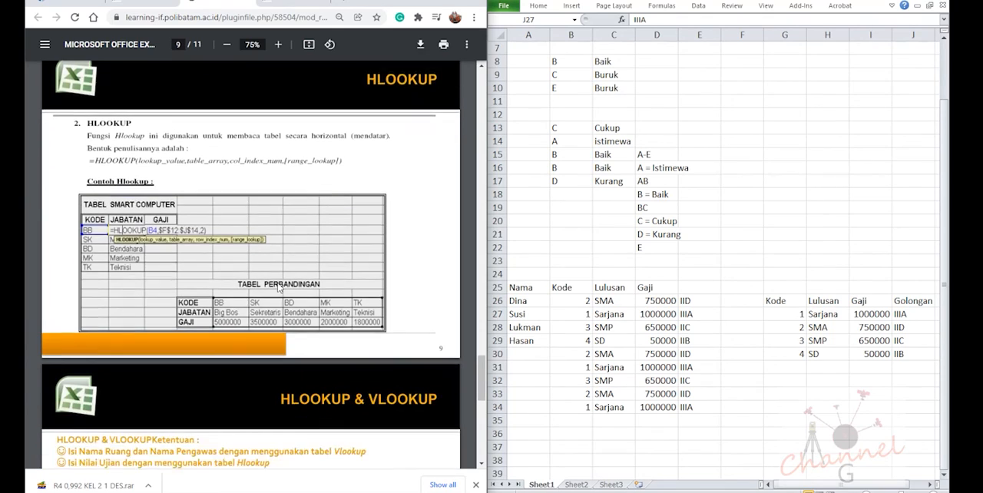
scroll(279, 287, "up", 3)
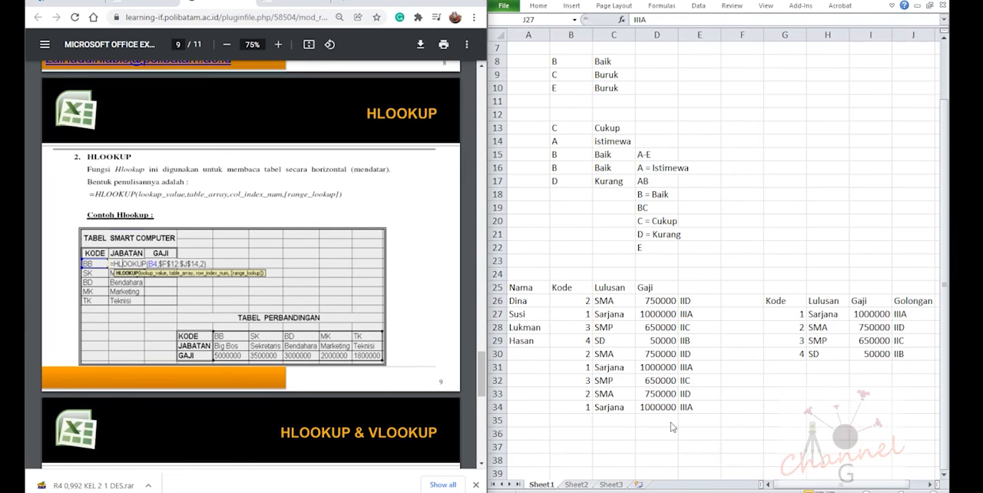
Go to the empty cell A37 below the employee VLOOKUP table
scroll(584, 422, "down", 2)
scroll(584, 422, "down", 2)
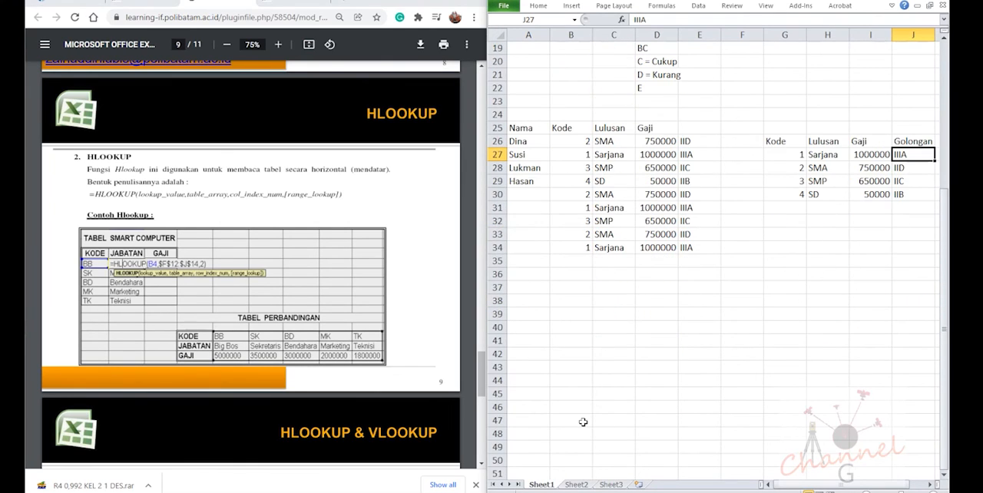
left_click(538, 275)
scroll(535, 280, "down", 1)
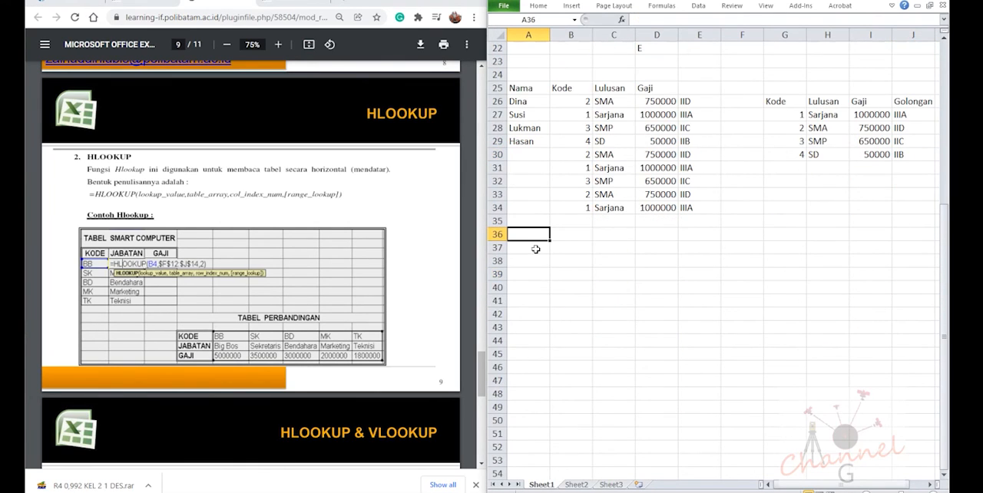
left_click(535, 248)
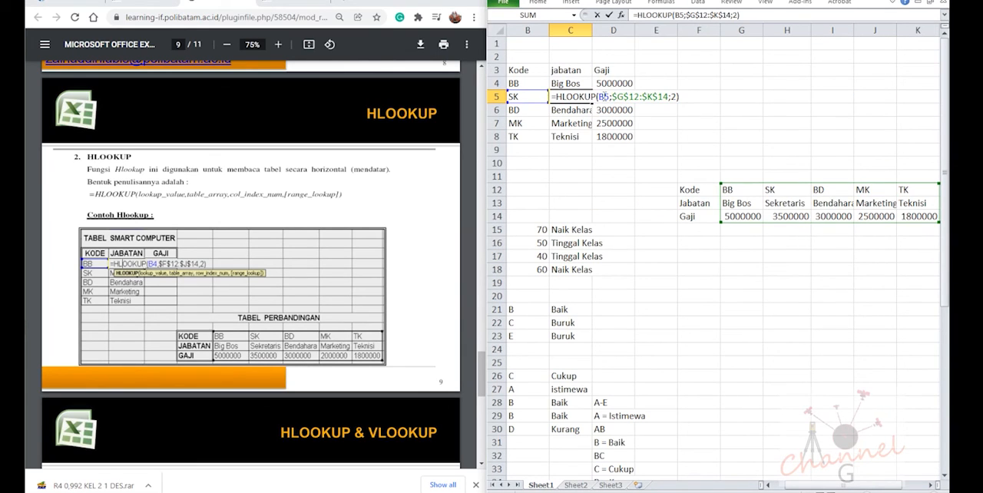
Add 0 as the range_lookup argument of the HLOOKUP for code SK in C5
type(";0")
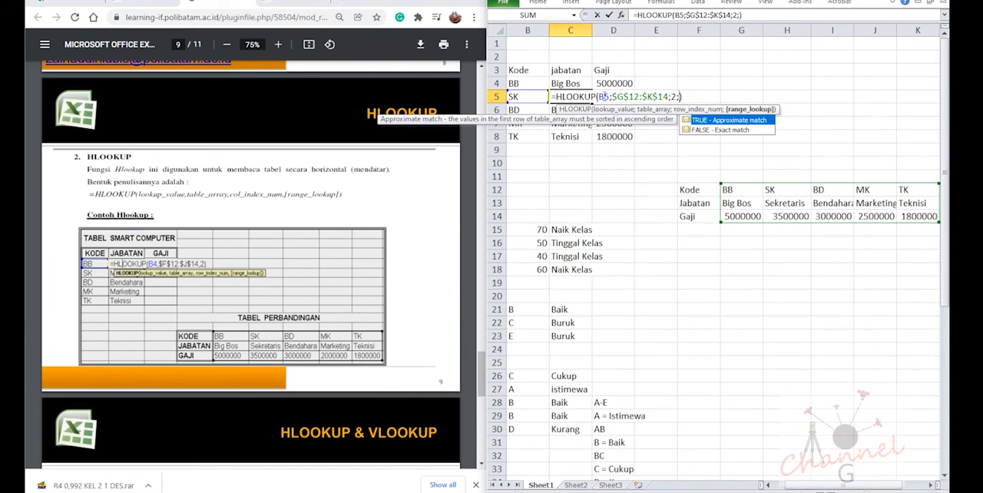
key("Return")
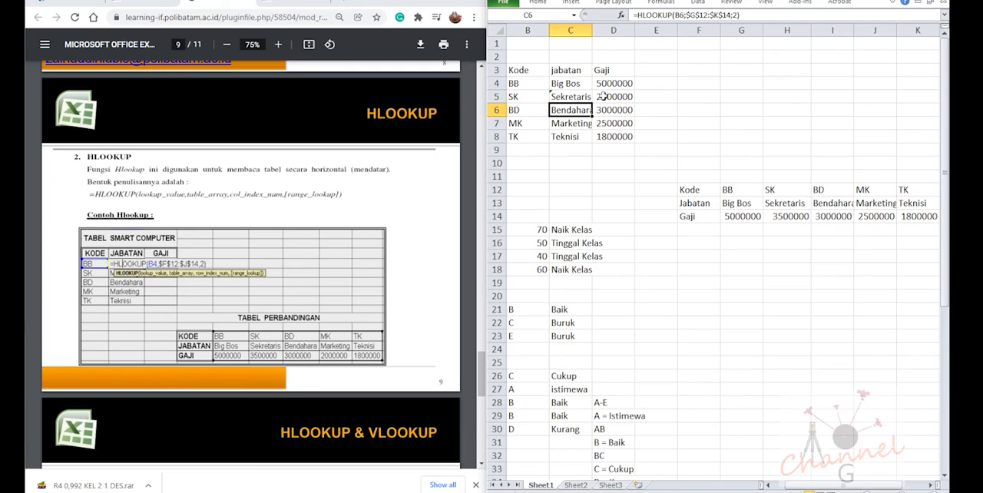
key("Up")
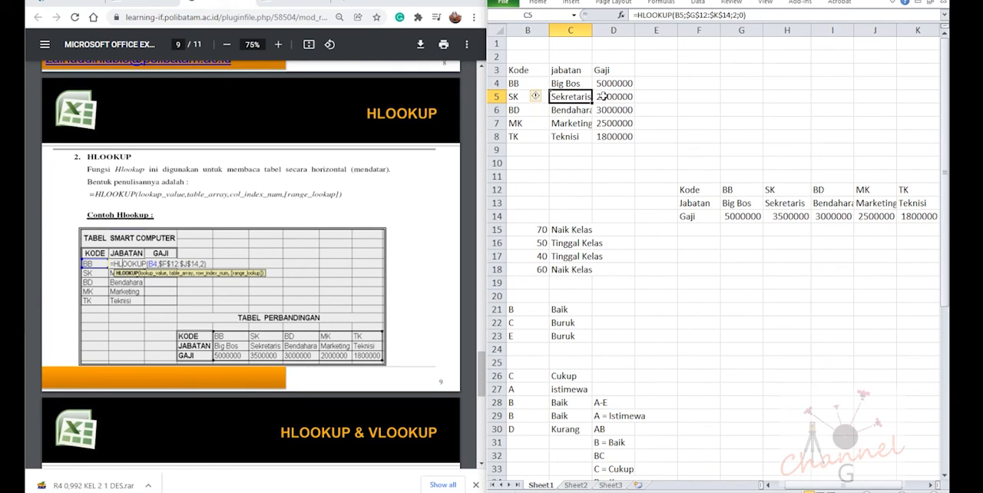
Add 0 as the range_lookup argument of the HLOOKUP for code BB in C4
key("Up")
key("Down")
key("Up")
key("F2")
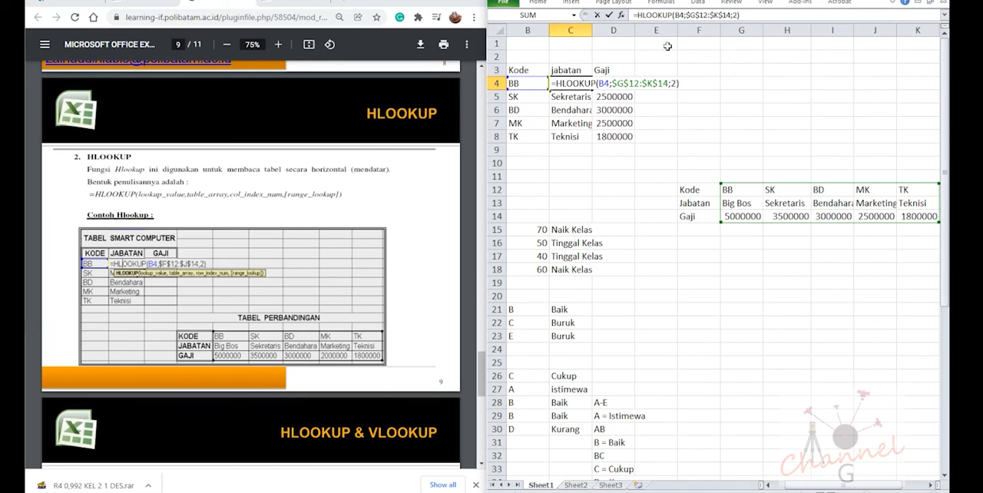
left_click(675, 83)
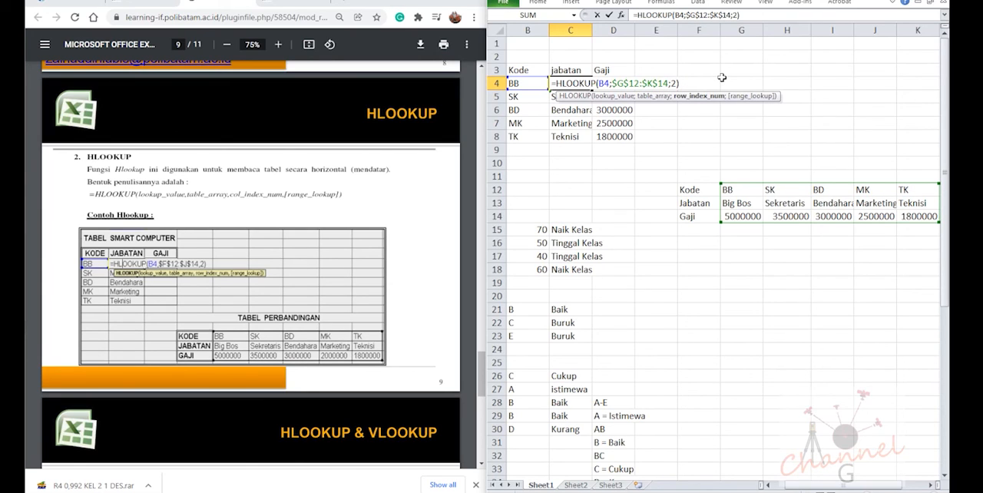
type(";0")
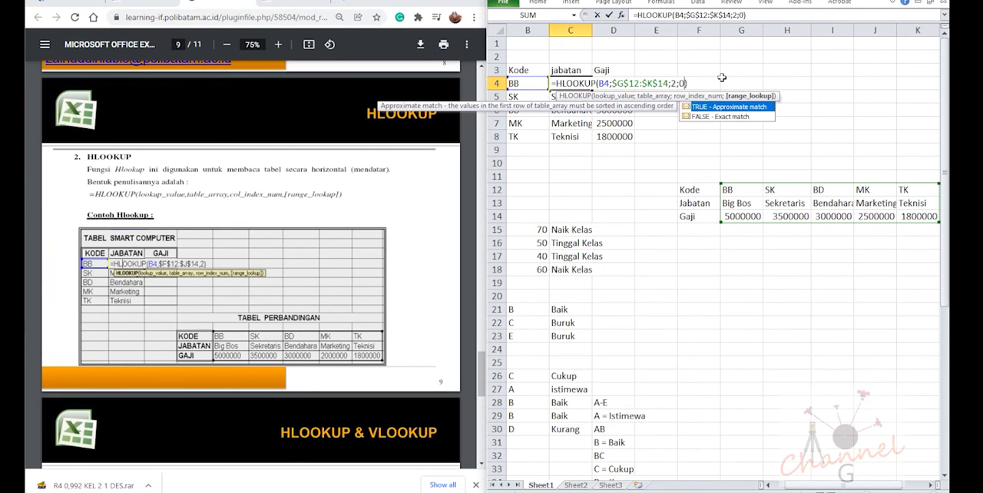
key("Return")
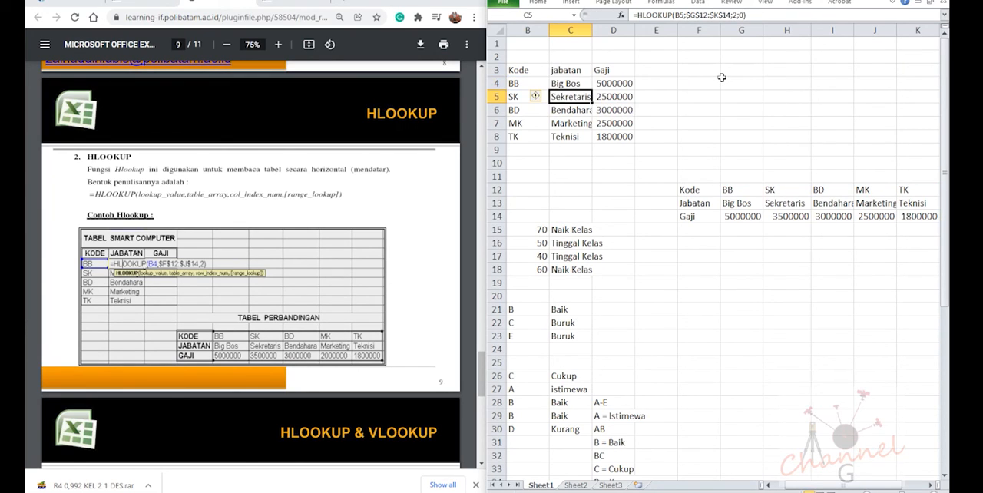
Fill the HLOOKUP with range_lookup 0 down the jabatan column through C8 and check the copied formulas
left_click(584, 84)
left_click(580, 98)
left_click_drag(588, 98, 572, 137)
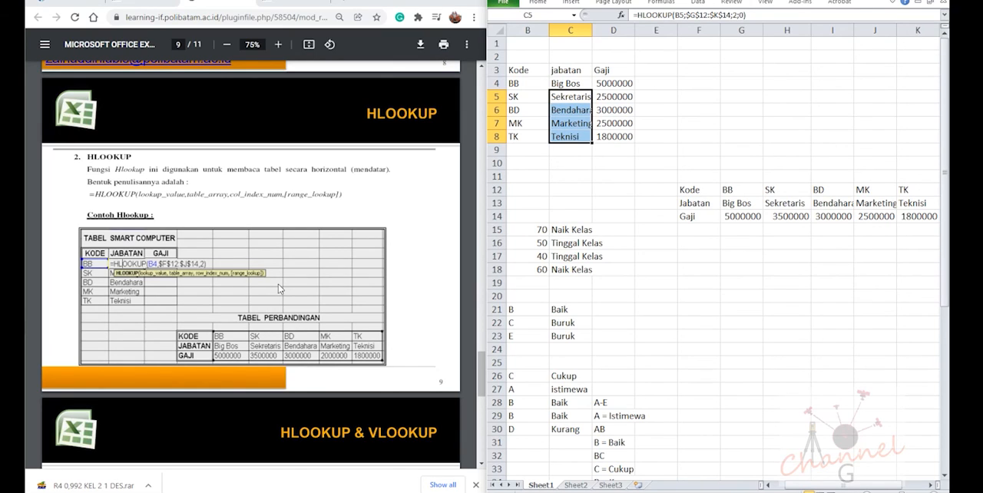
left_click(581, 100)
left_click(584, 108)
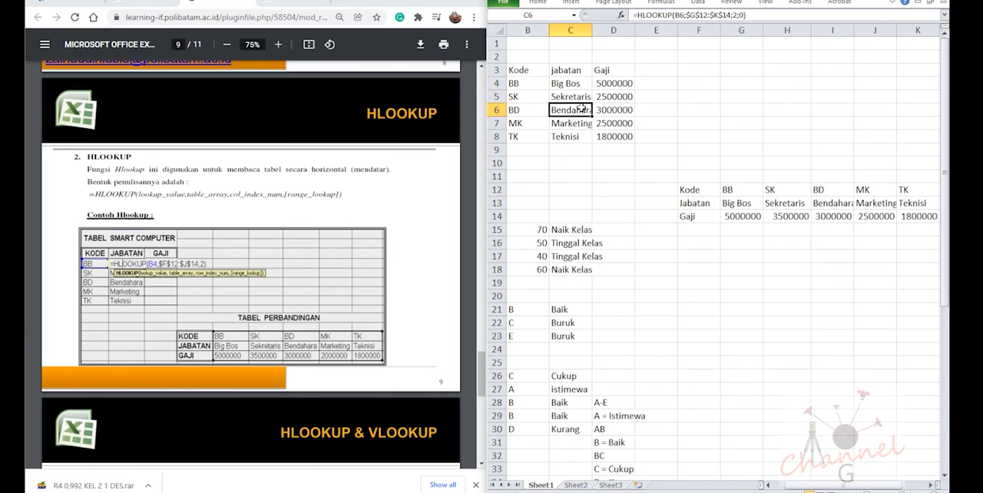
left_click(584, 100)
left_click(614, 98)
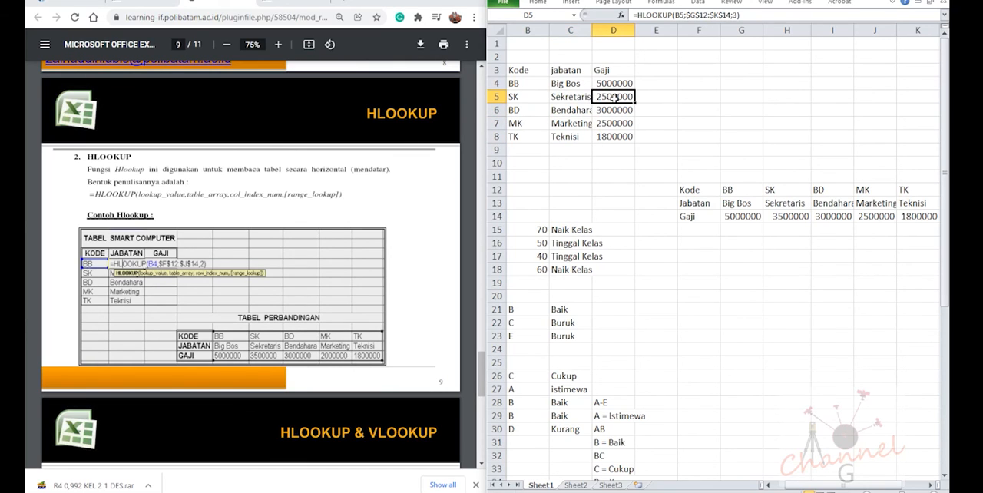
key("Left")
key("Right")
key("Up")
key("Down")
double_click(614, 97)
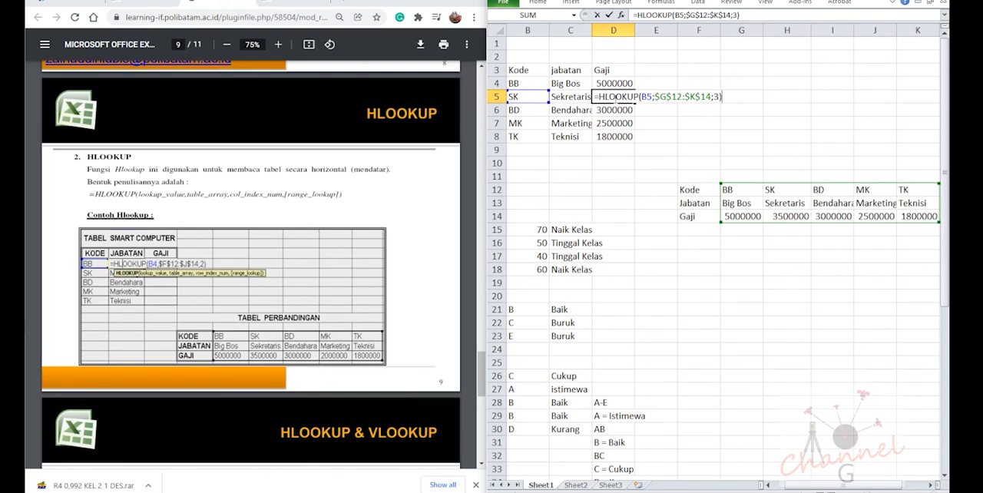
left_click(717, 100)
key("BackSpace")
key("BackSpace")
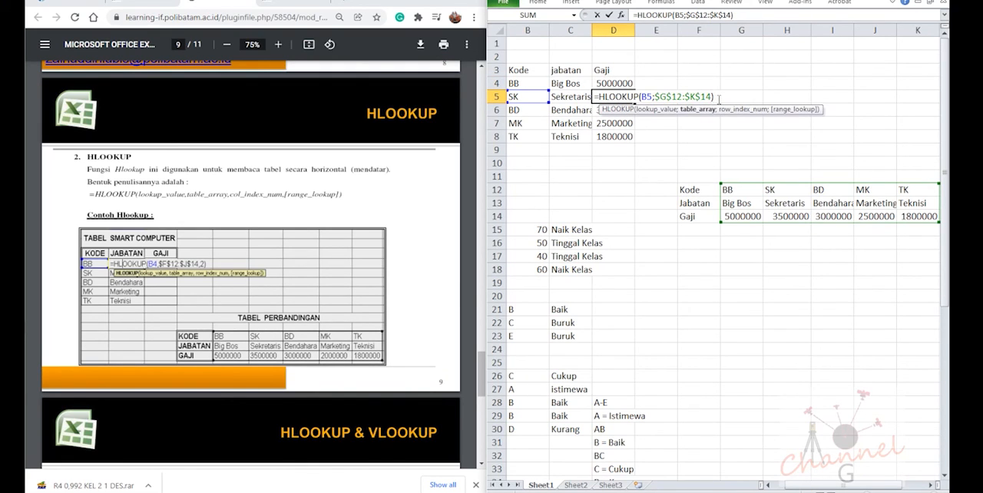
key("Return")
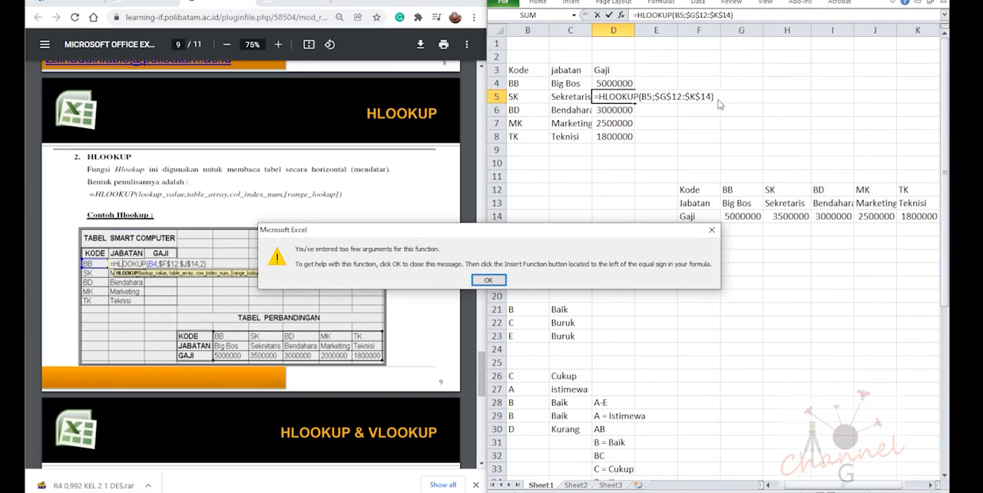
key("Return")
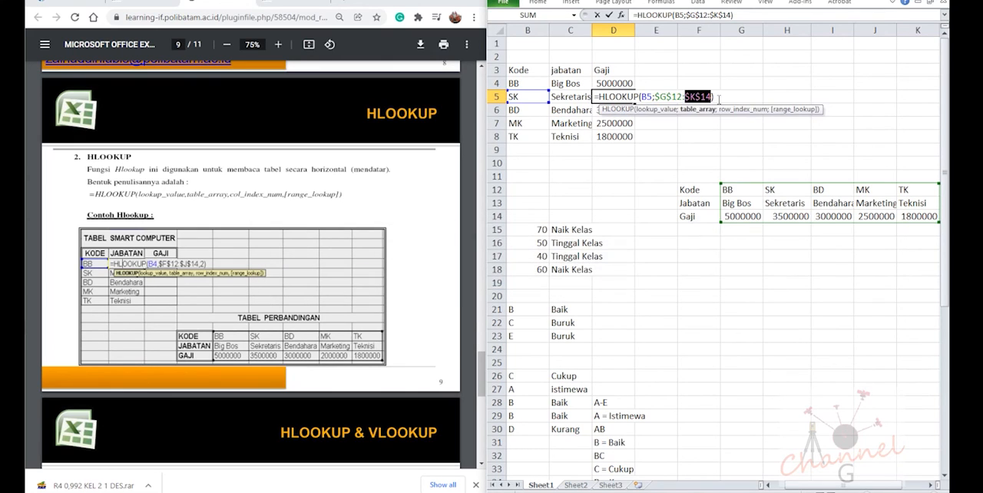
key("Right")
key("Escape")
key("F2")
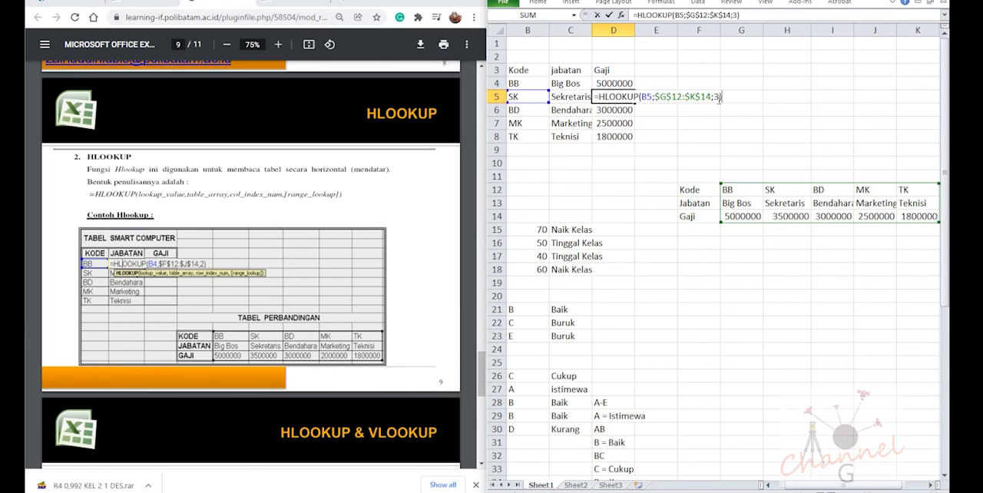
key("Left")
key("Left")
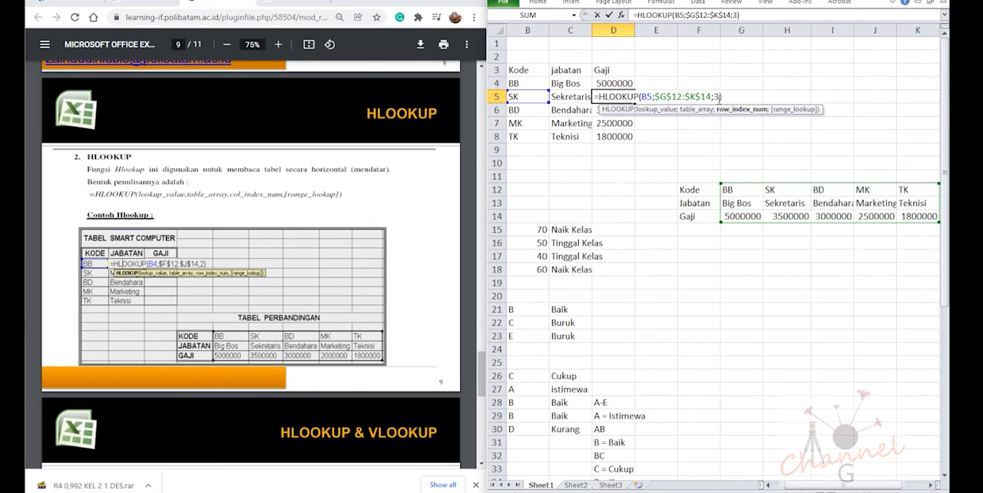
key("Return")
key("Up")
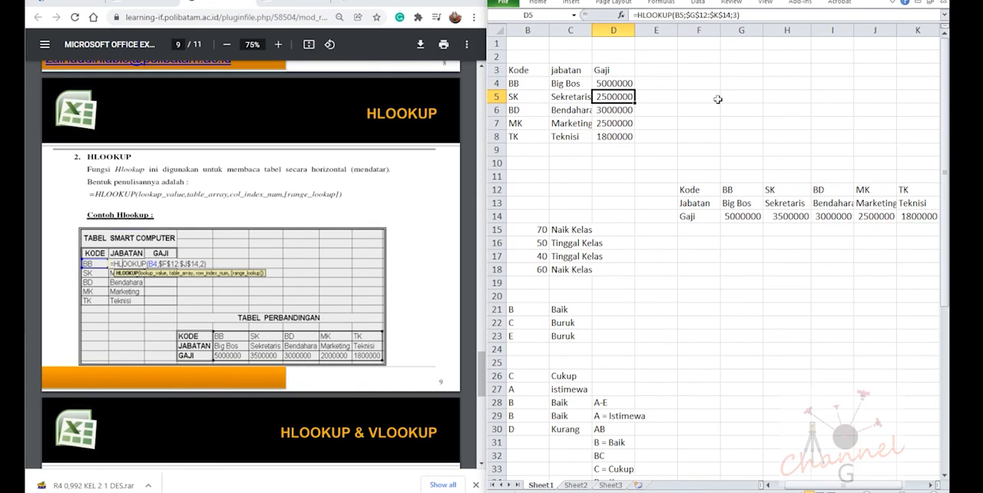
Add 0 as the range_lookup argument of the Gaji HLOOKUP for code SK in D5
double_click(614, 97)
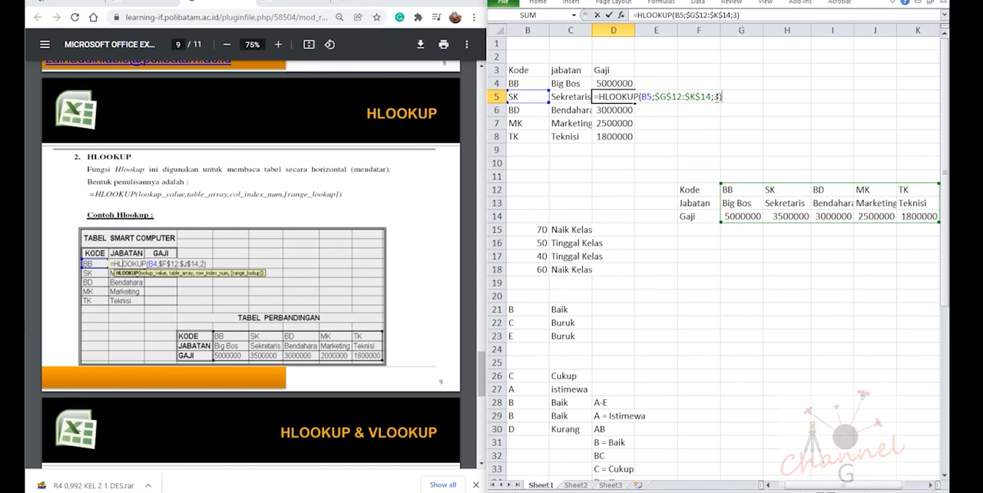
left_click(716, 96)
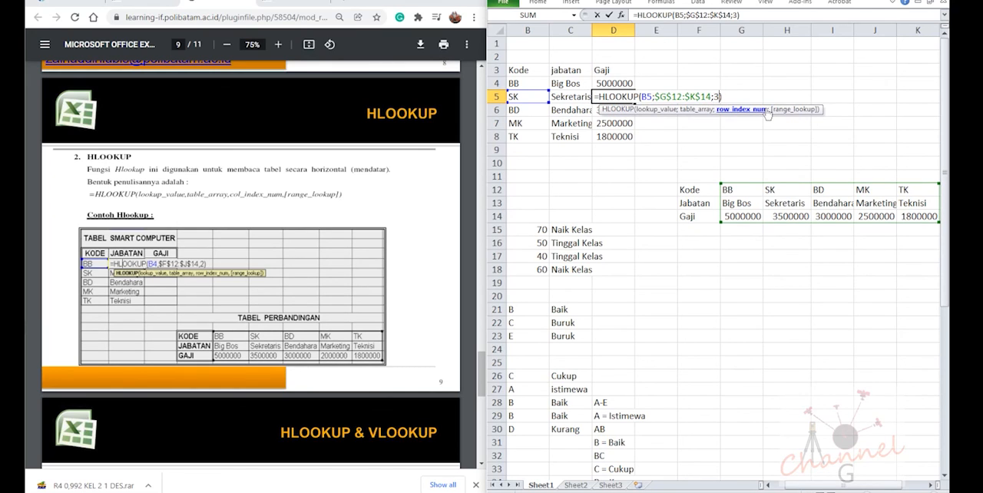
type(";0")
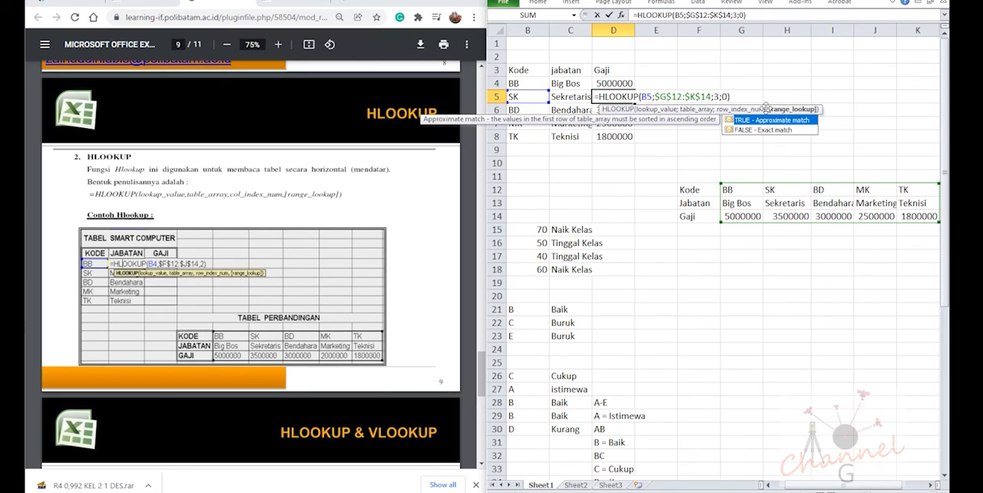
key("Return")
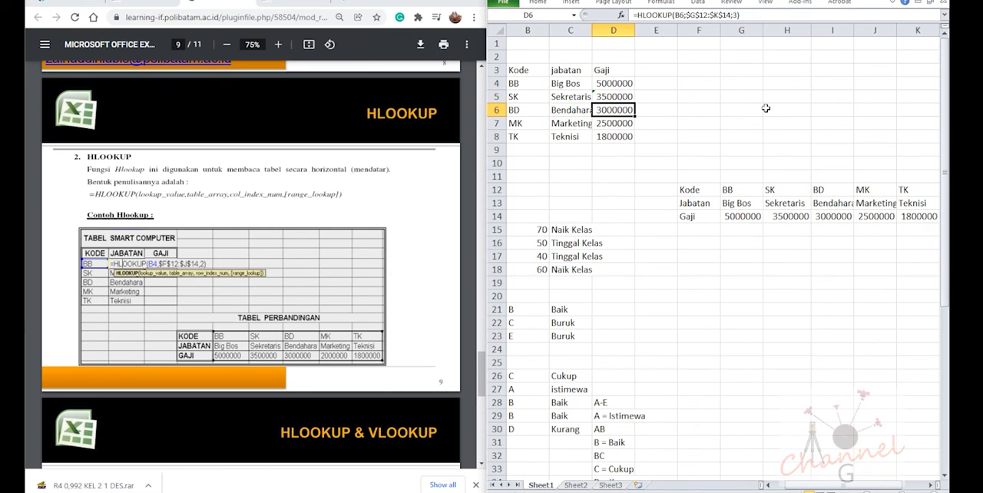
left_click(630, 95)
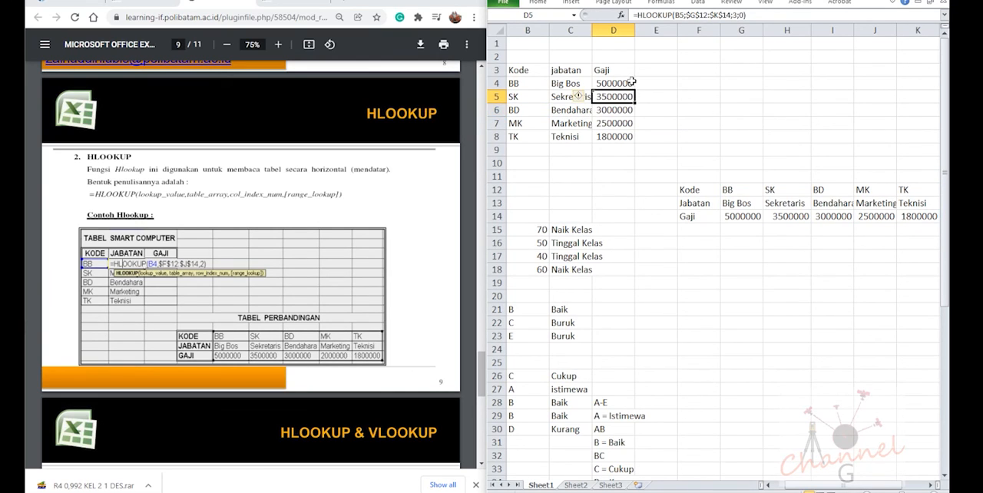
Add 0 as the range_lookup argument of the Gaji HLOOKUP in D4 and fill it down to D8
left_click(631, 82)
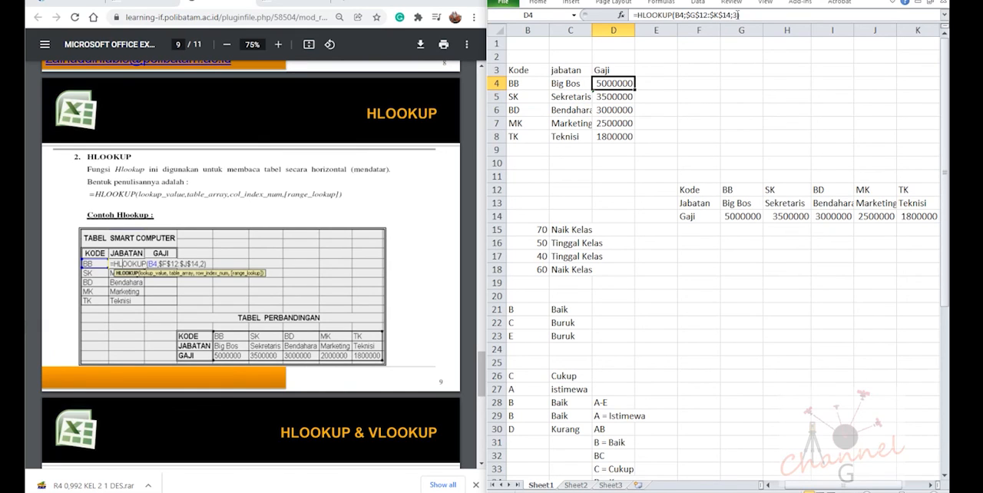
left_click(750, 11)
type(";0")
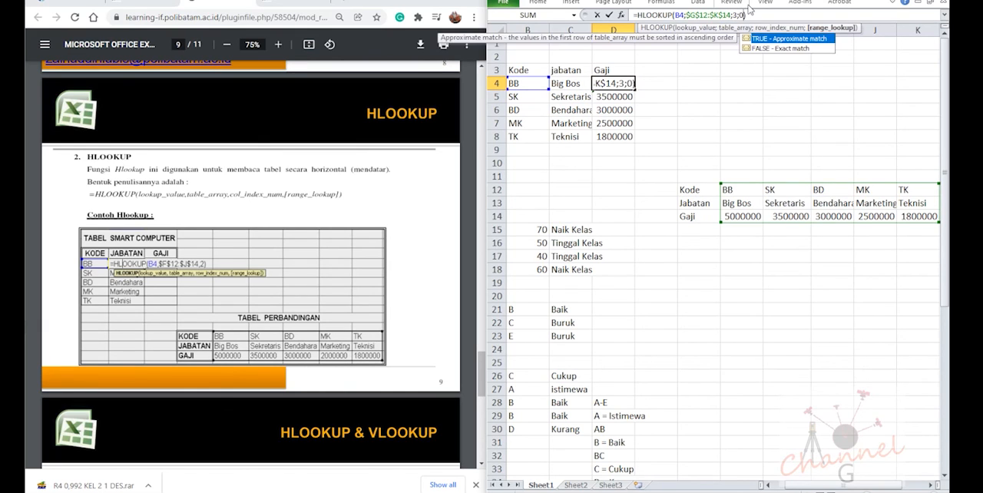
key("Return")
left_click(628, 83)
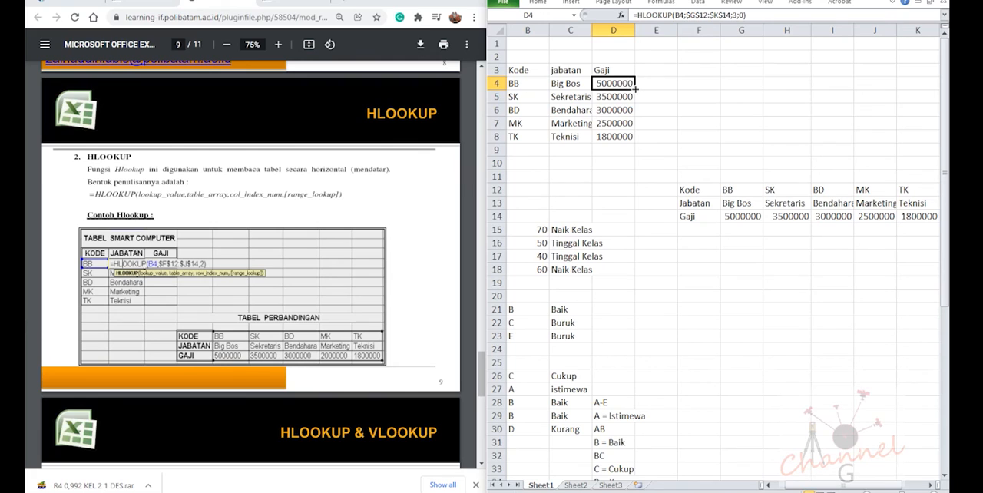
left_click_drag(636, 89, 634, 143)
left_click(613, 150)
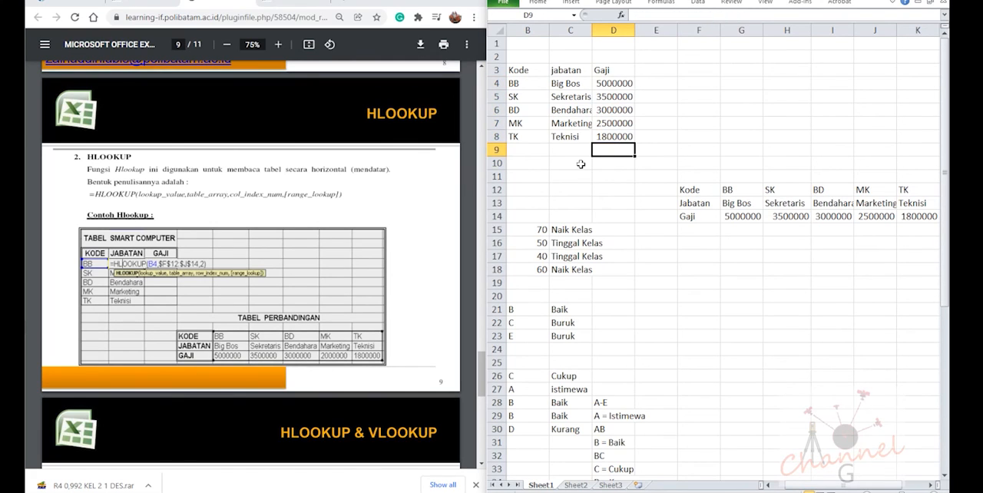
left_click(588, 123)
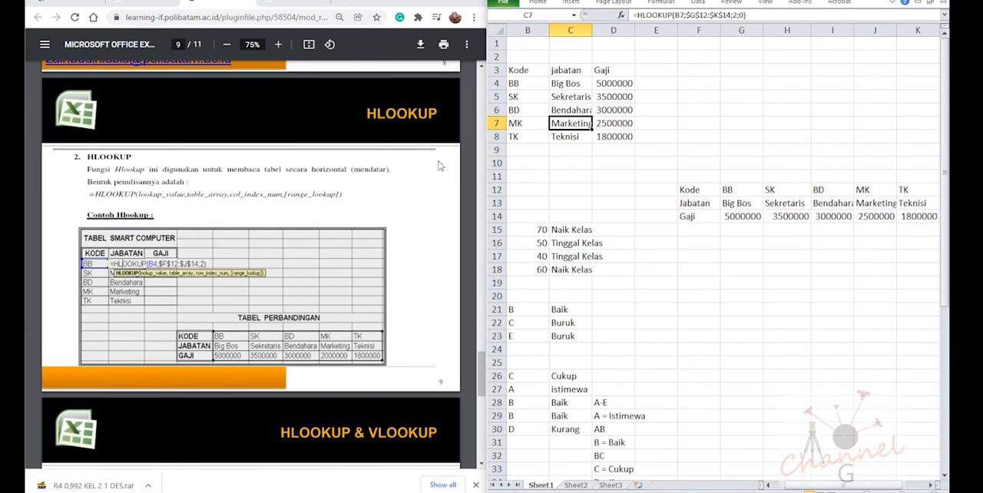
Read the Latihan 7 exercise on HLOOKUP and VLOOKUP on page 10 of the PDF
scroll(626, 323, "down", 2)
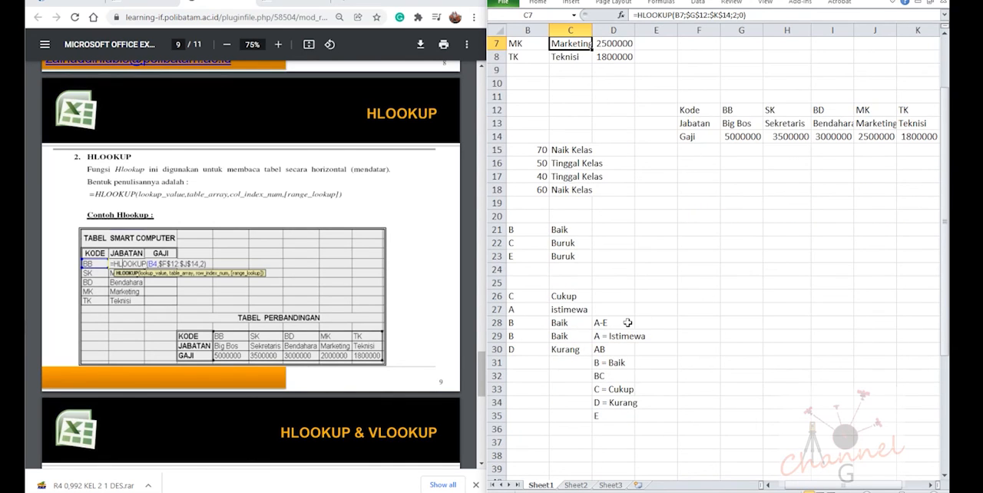
scroll(637, 323, "up", 2)
scroll(388, 345, "down", 5)
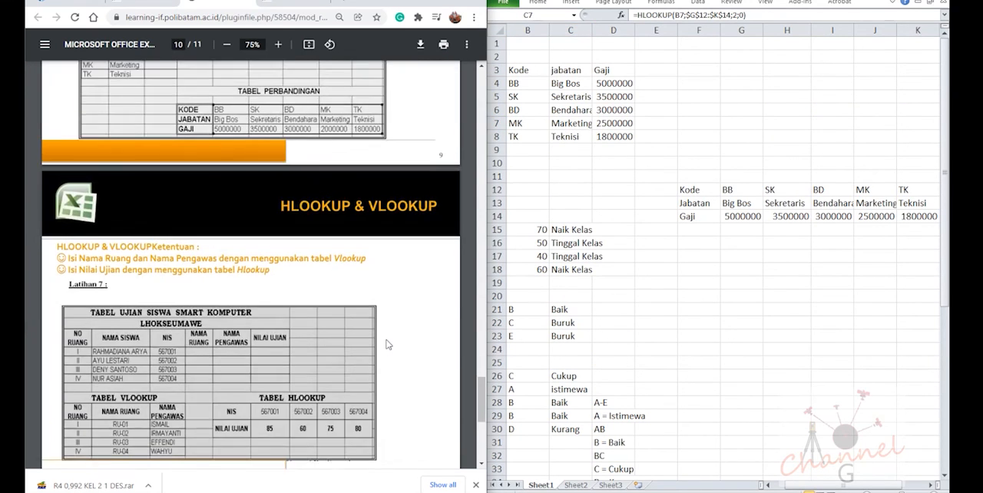
scroll(388, 345, "up", 1)
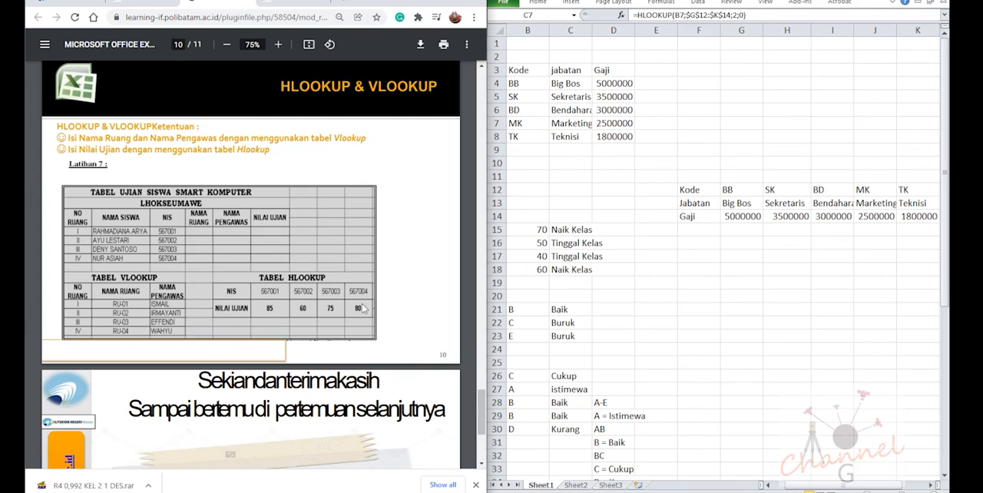
scroll(133, 231, "down", 2)
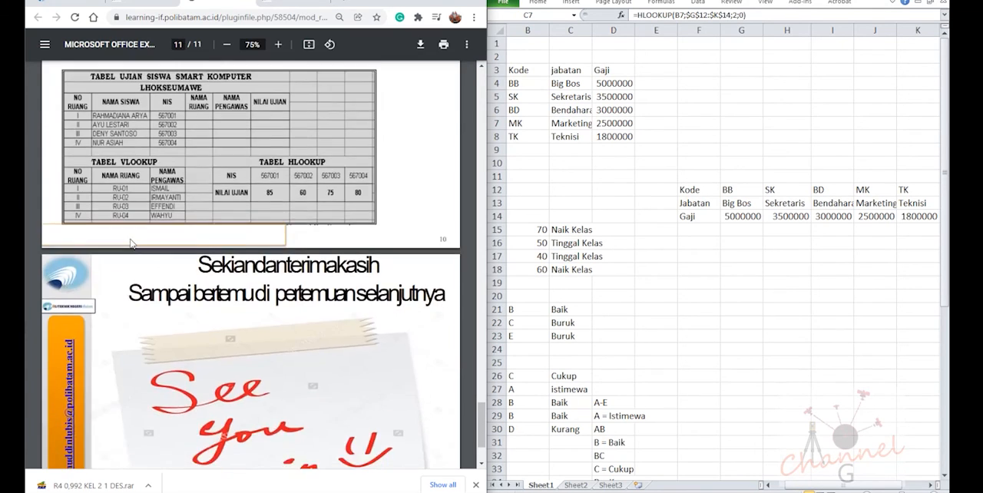
scroll(166, 117, "up", 3)
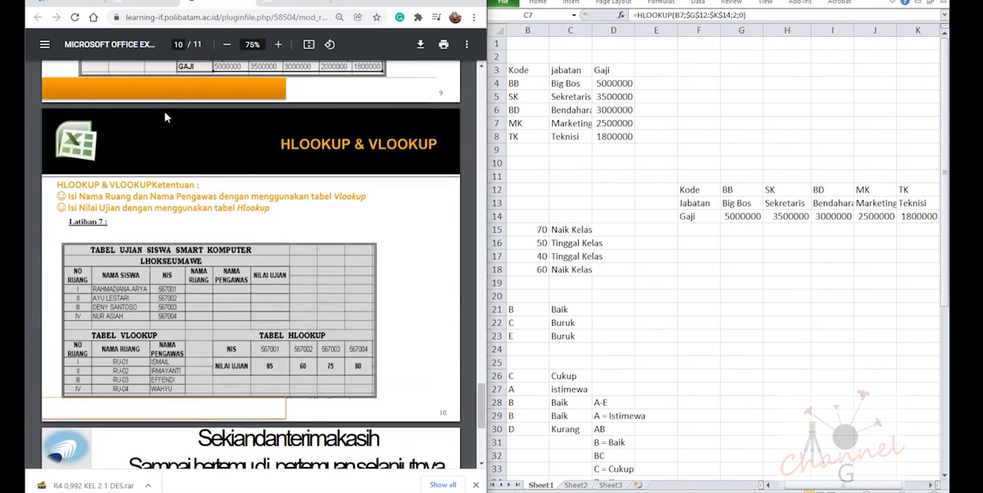
Switch to the course page, download the latihan-excel5 workbook from Pertemuan - 13 and open it in Excel
left_click(148, 3)
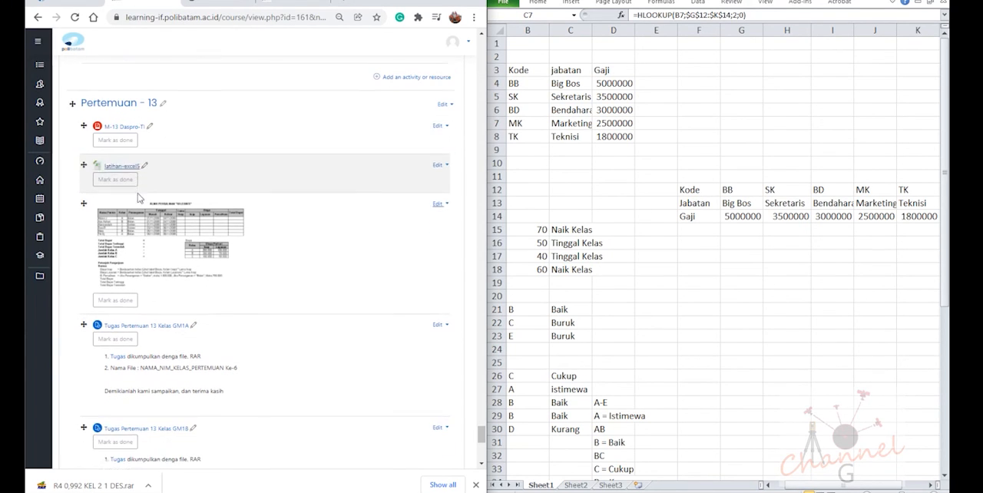
right_click(122, 164)
left_click(173, 172)
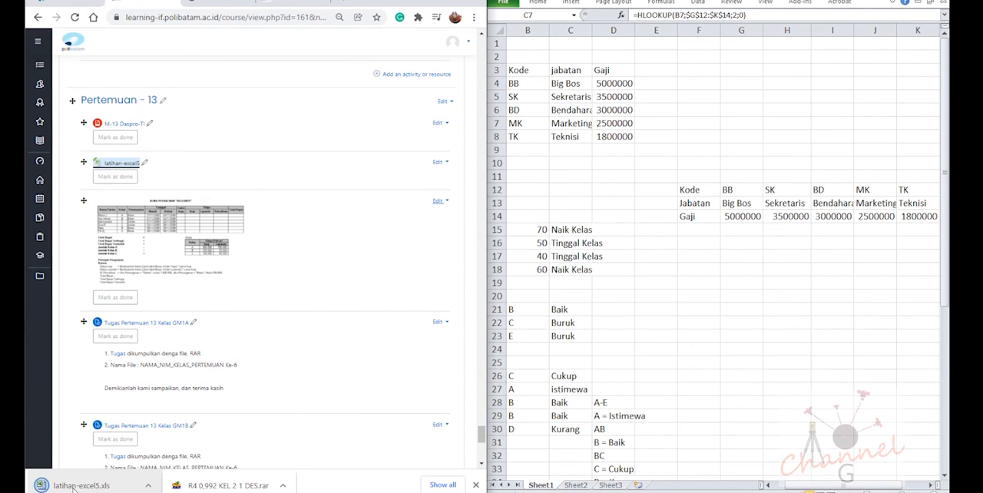
left_click(73, 488)
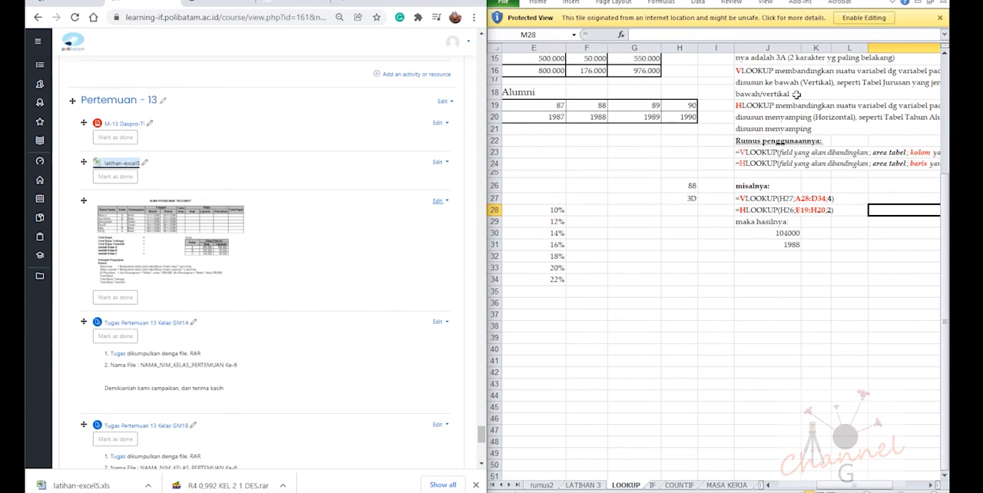
Read the explanation of VLOOKUP and HLOOKUP usage beside the salary table on the LOOKUP sheet
scroll(790, 282, "up", 5)
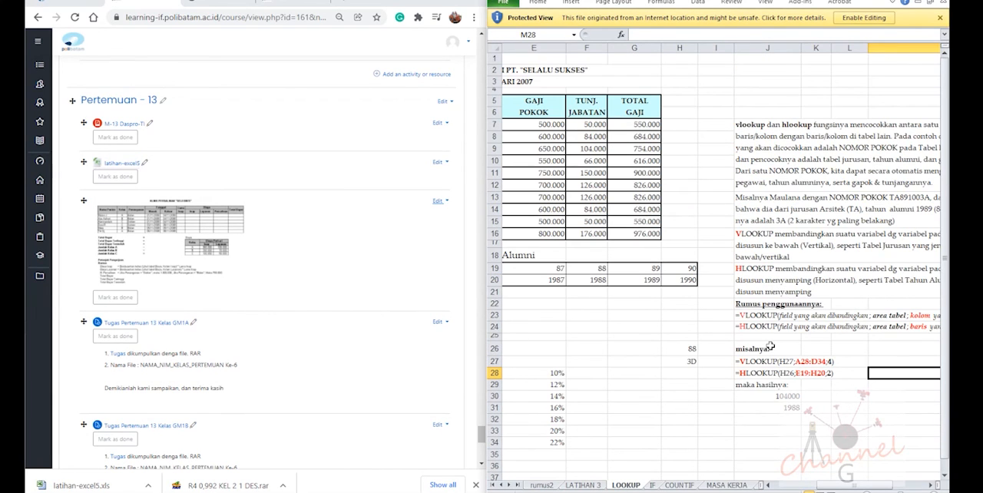
left_click_drag(854, 488, 881, 485)
left_click(772, 180)
left_click(765, 384)
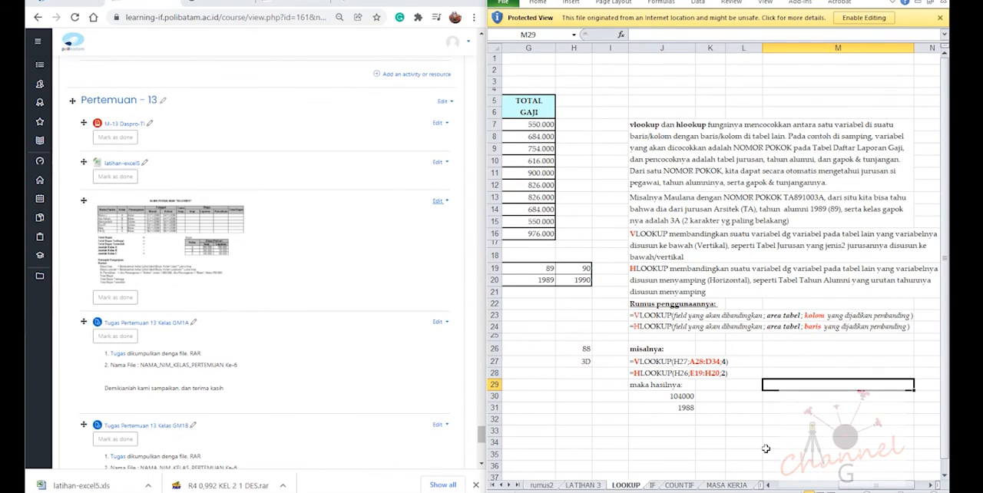
Examine the lookup formulas in the jurusan, tahun alumni and gaji pokok columns of the employee salary report
left_click_drag(877, 487, 771, 485)
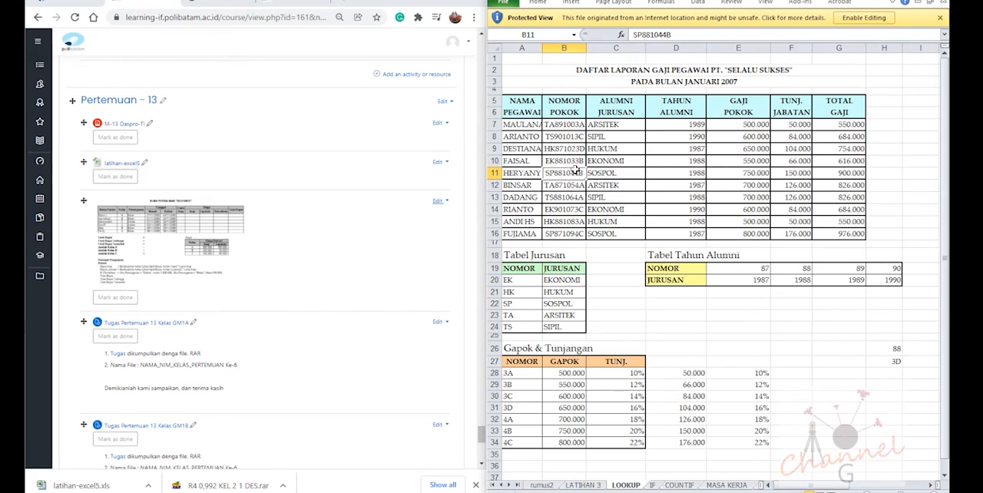
left_click(675, 127)
left_click(733, 158)
left_click(646, 137)
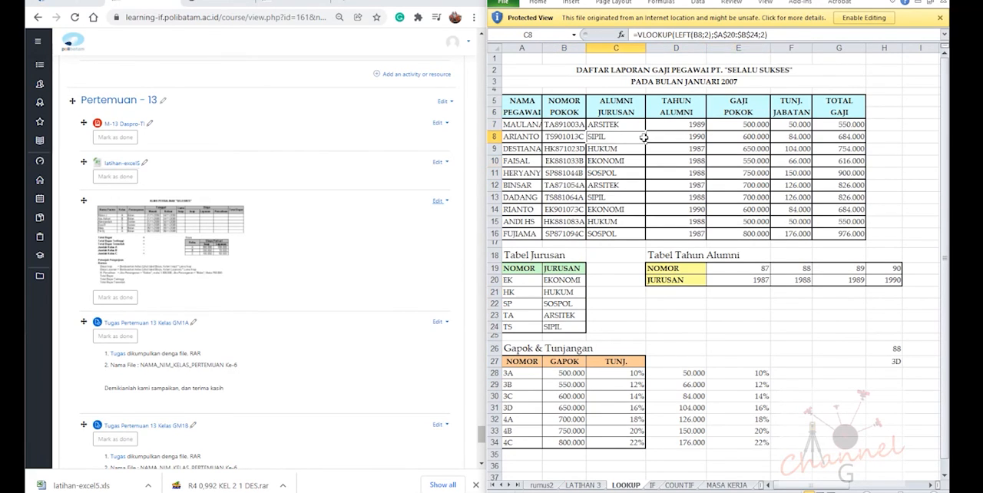
left_click(666, 163)
left_click(735, 158)
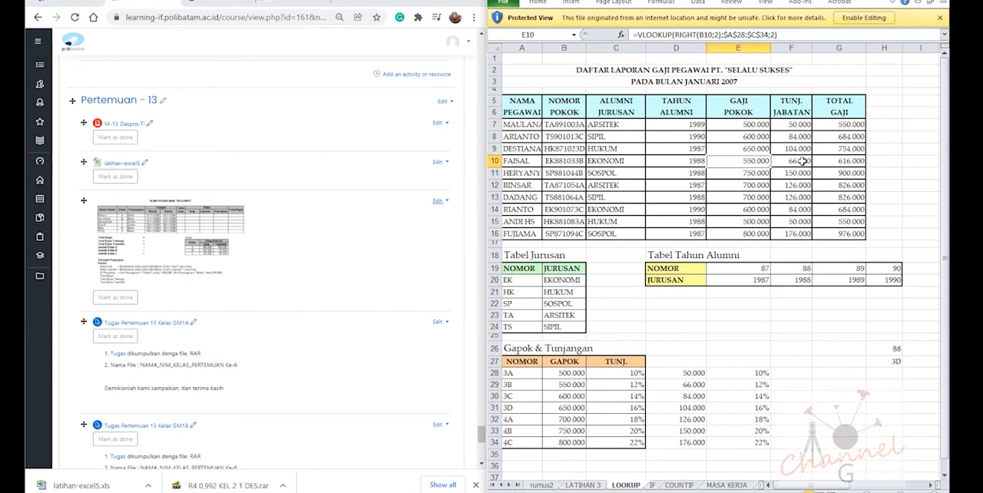
left_click(699, 163)
left_click(611, 170)
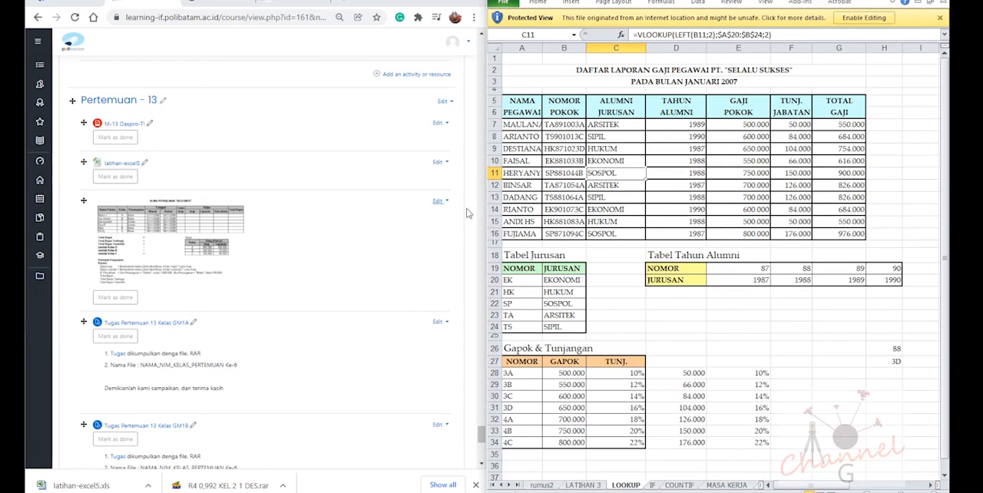
Open the Klink Persalinan "Selebriti" assignment image from Pertemuan - 13 on the course page at full size
left_click(157, 233)
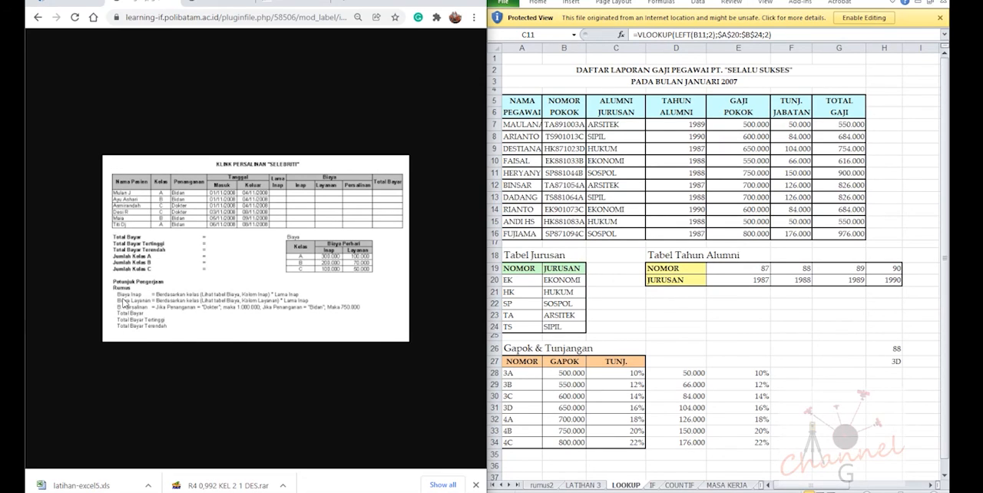
Maximize the browser window and enlarge the Klink Persalinan "Selebriti" assignment image to read its tables and formula instructions
left_click(437, 0)
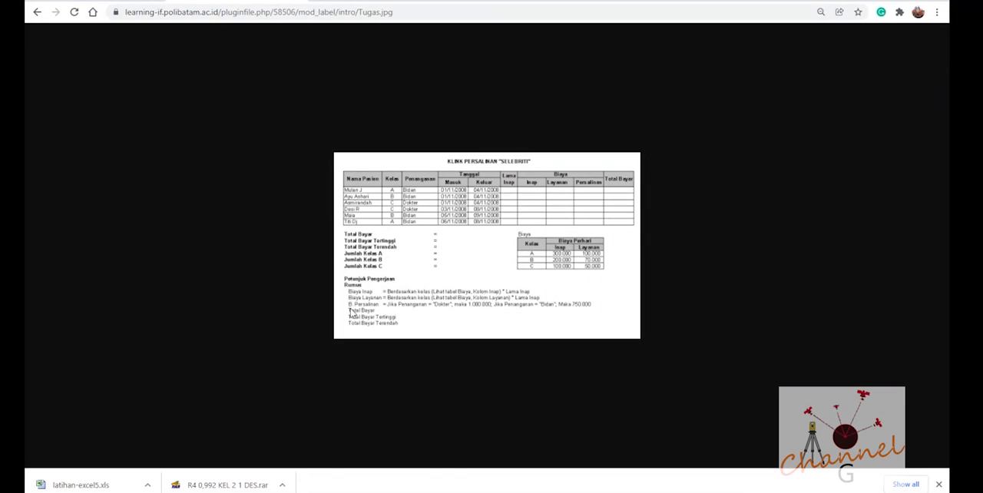
scroll(365, 318, "up", 4, "ctrl")
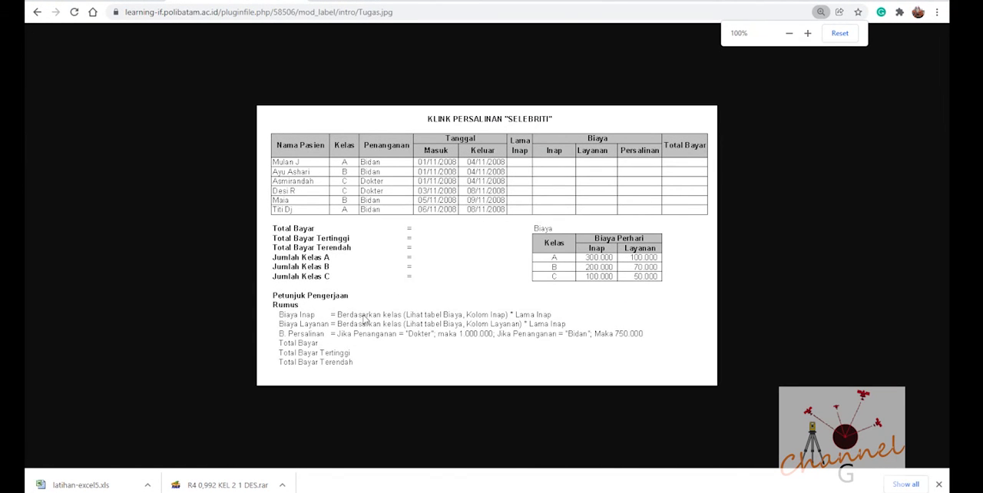
scroll(365, 319, "up", 1, "ctrl")
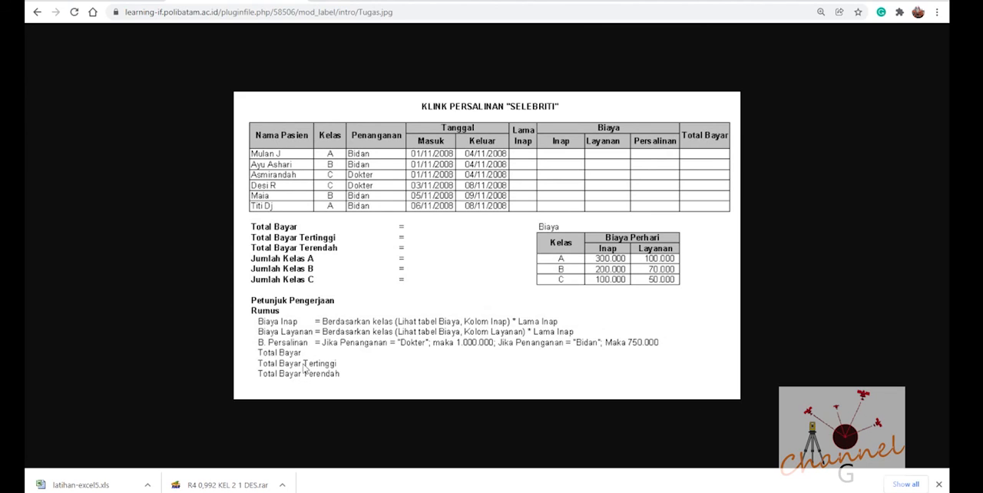
key("ctrl+minus")
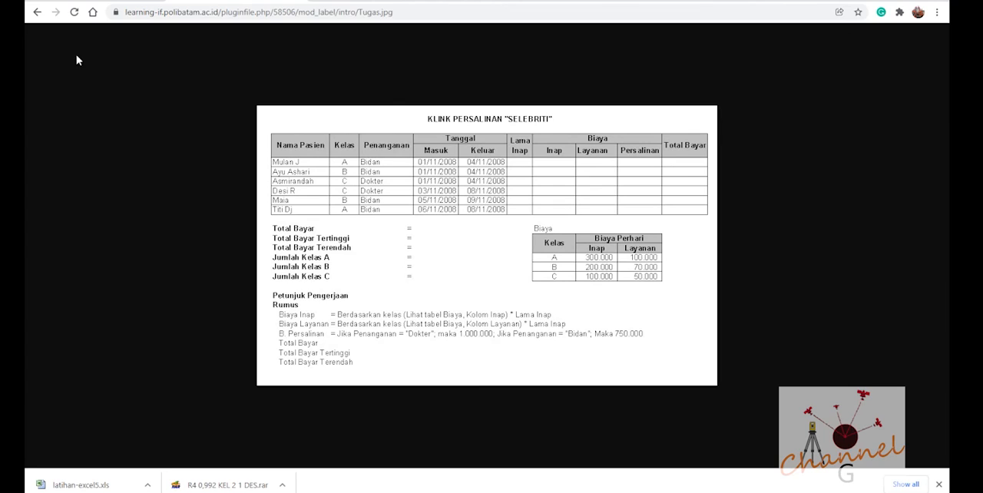
Return to the course page and review the Tugas Pertemuan 13 submission instructions for classes GM1A, GM1B and GM Karyawan
left_click(37, 12)
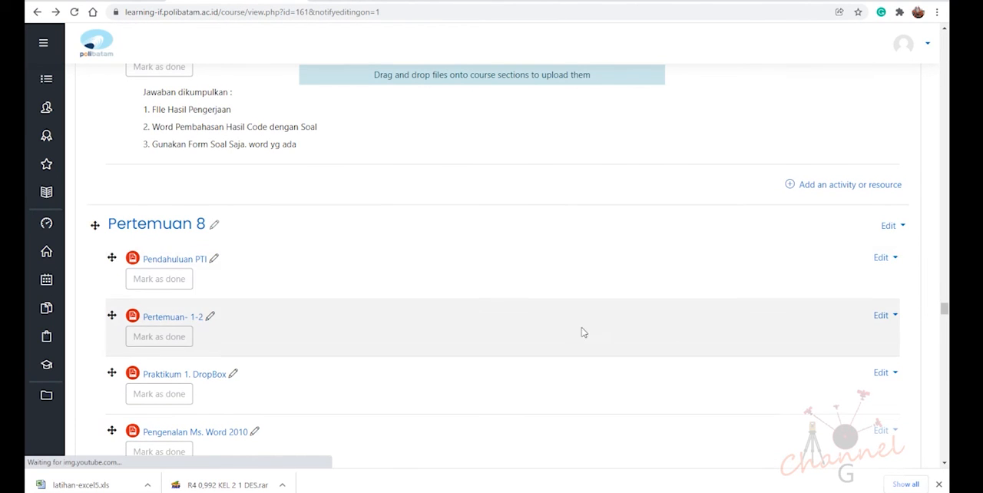
scroll(859, 333, "down", 5)
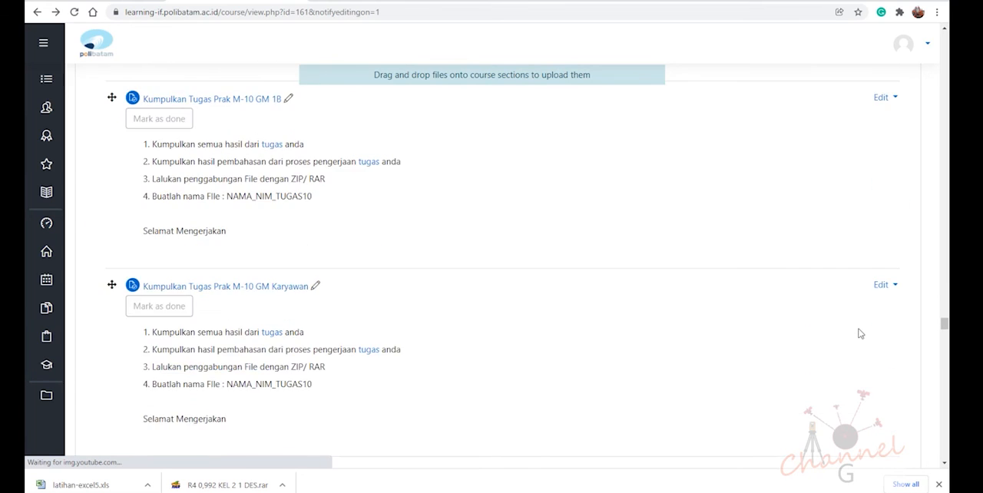
scroll(859, 333, "down", 15)
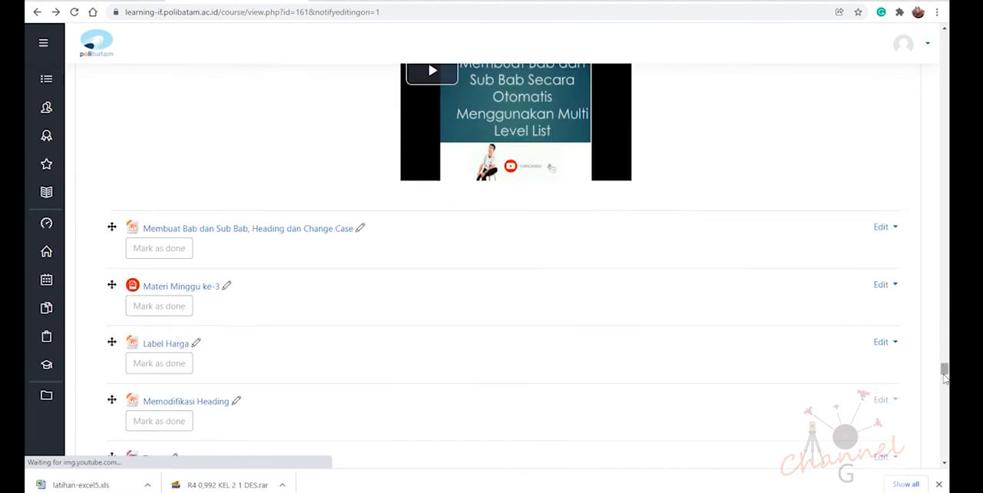
left_click_drag(945, 377, 944, 435)
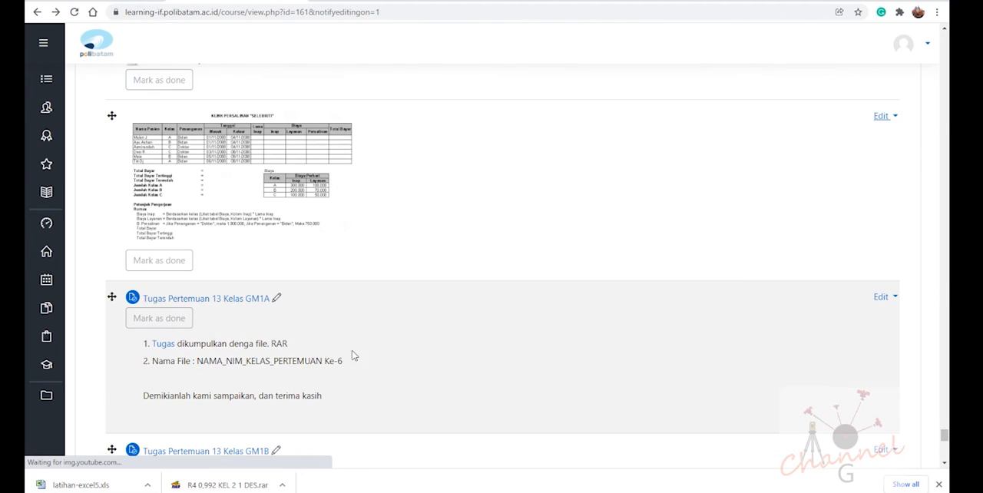
scroll(268, 329, "down", 5)
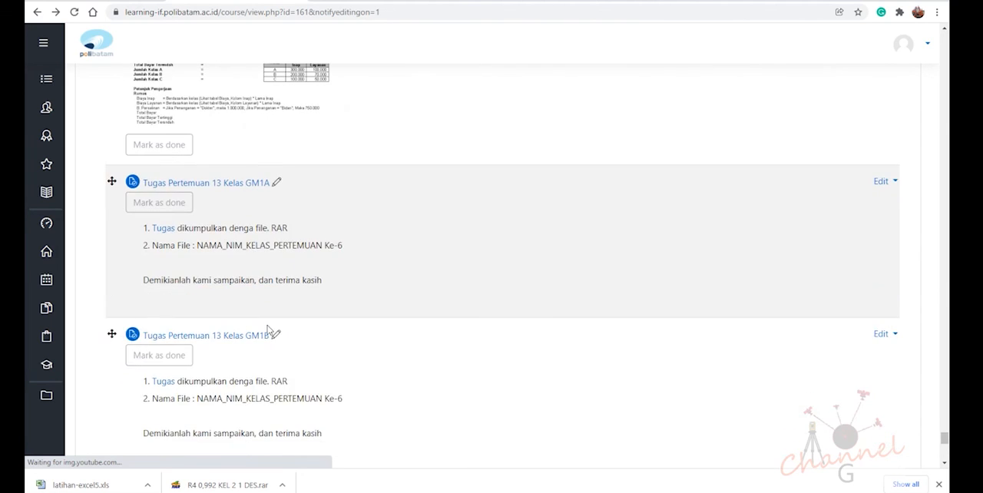
scroll(296, 157, "up", 4)
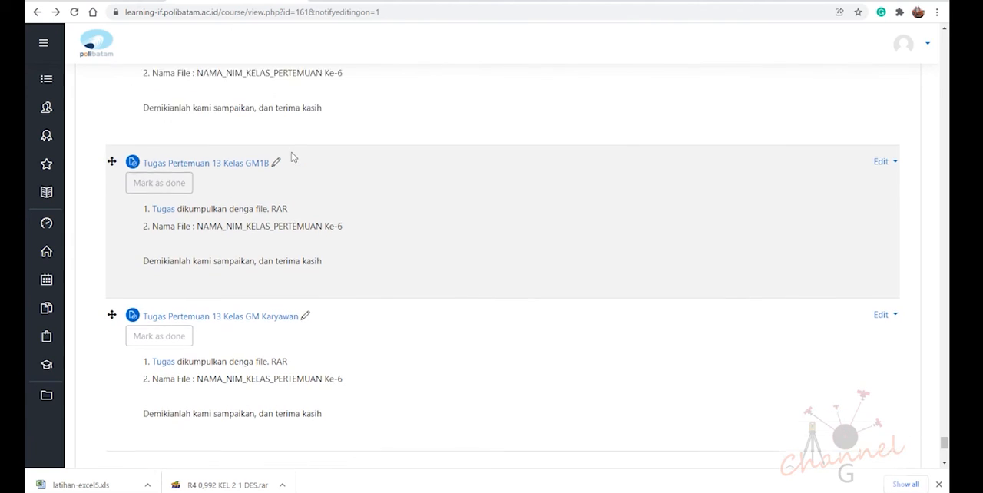
scroll(297, 292, "down", 5)
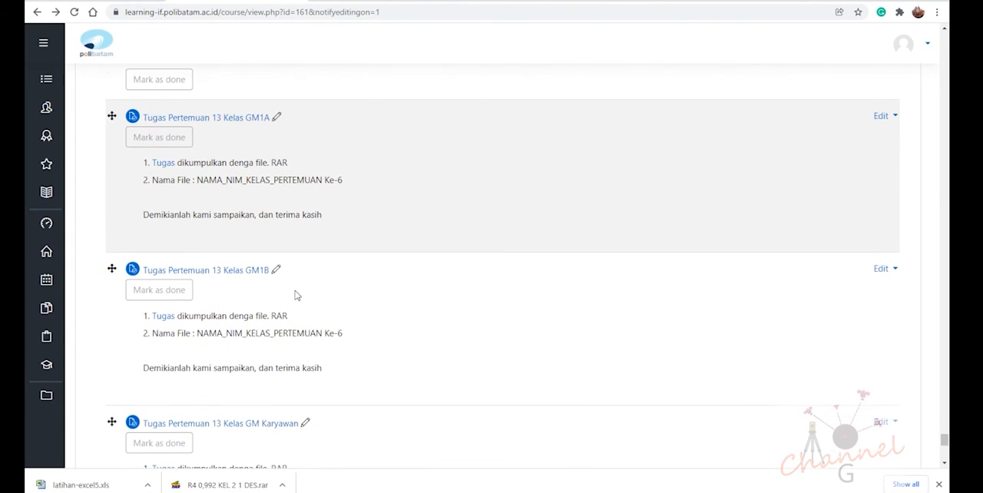
scroll(296, 295, "up", 3)
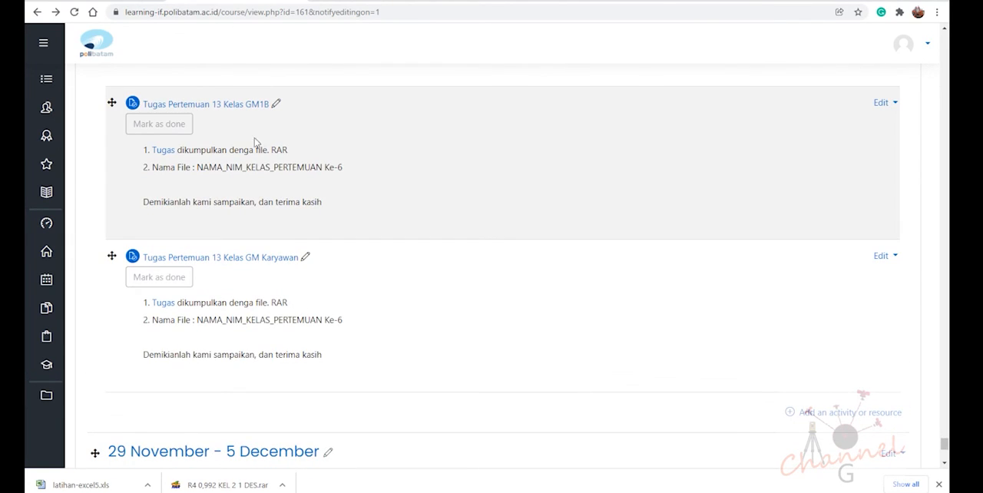